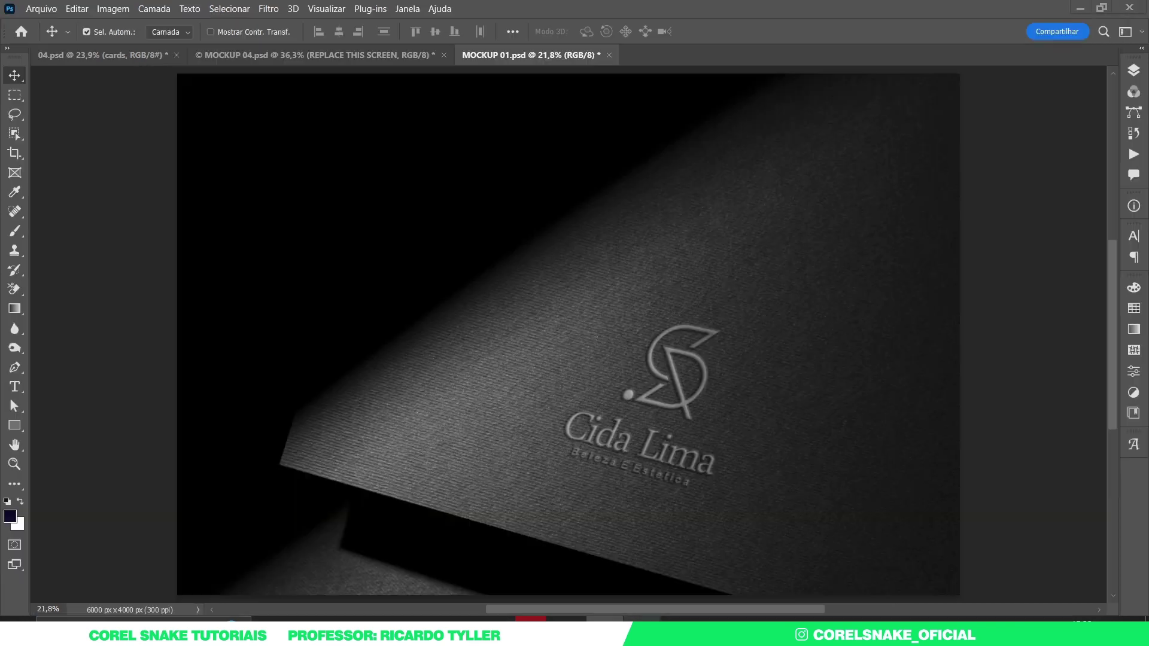
Switch to Photoshop to review the embossed logo mockup in MOCKUP 01.psd.
key(alt+Tab)
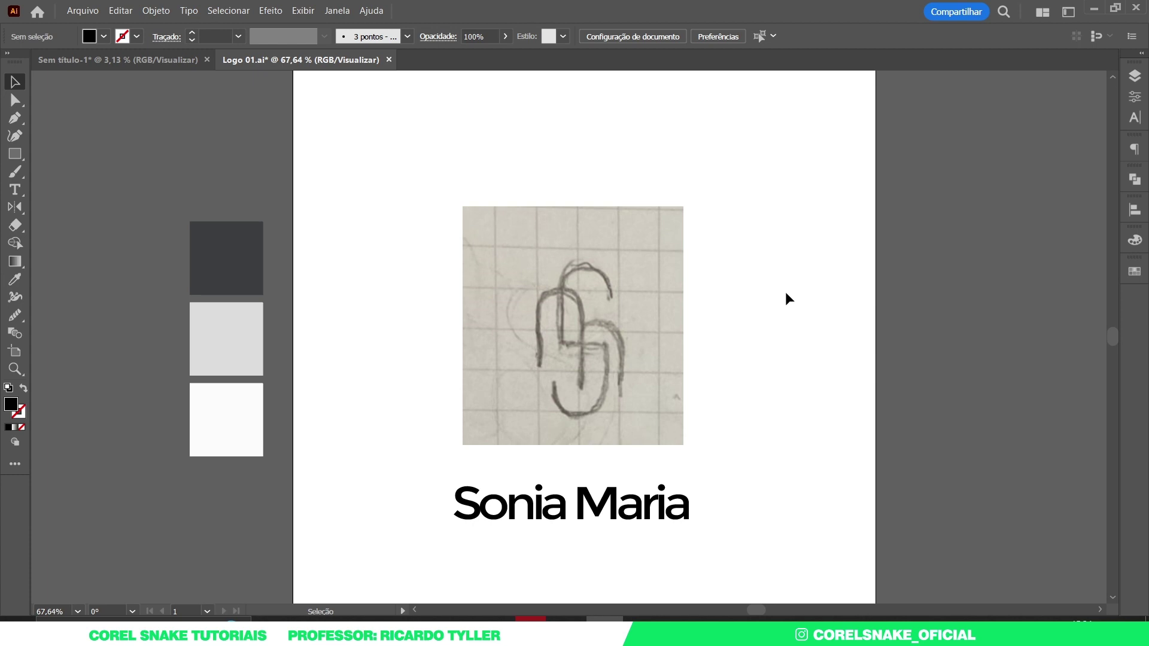
Lower the pencil sketch image's opacity to 30% and zoom in on it.
click(683, 287)
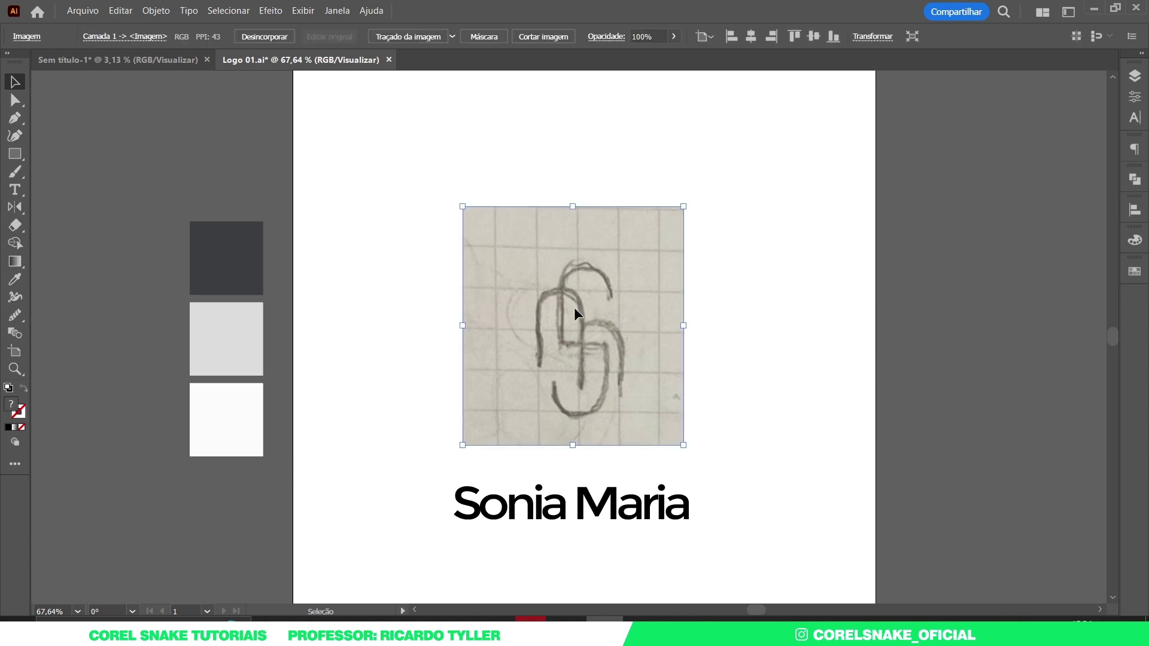
click(1138, 98)
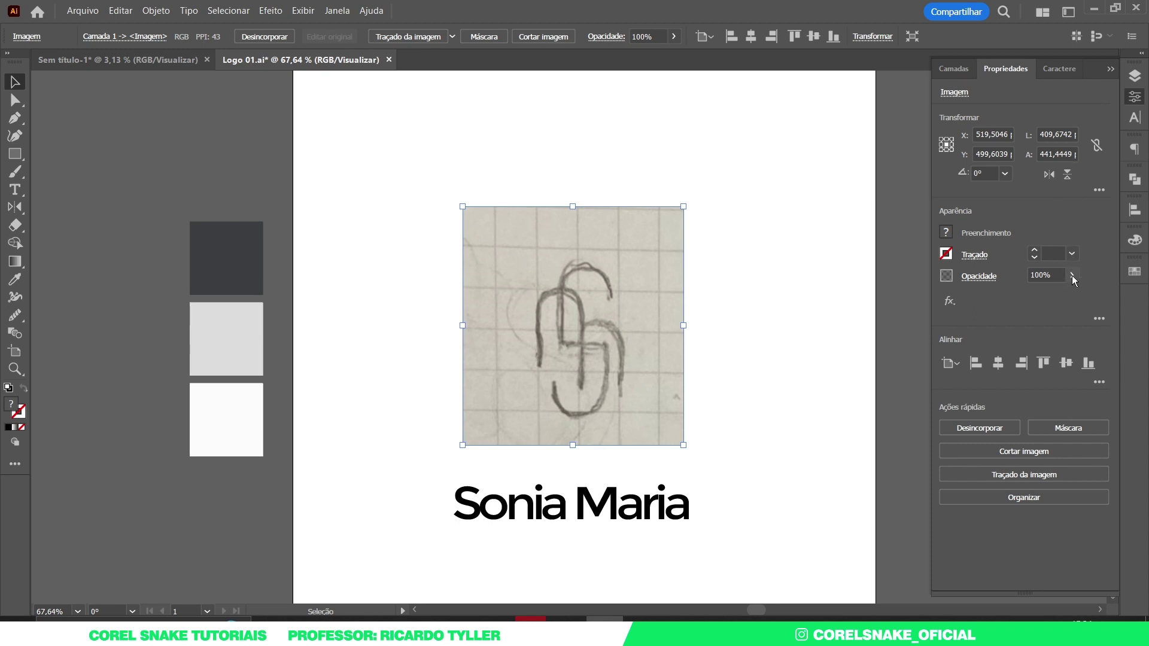
click(1072, 276)
drag(1073, 295, 1032, 296)
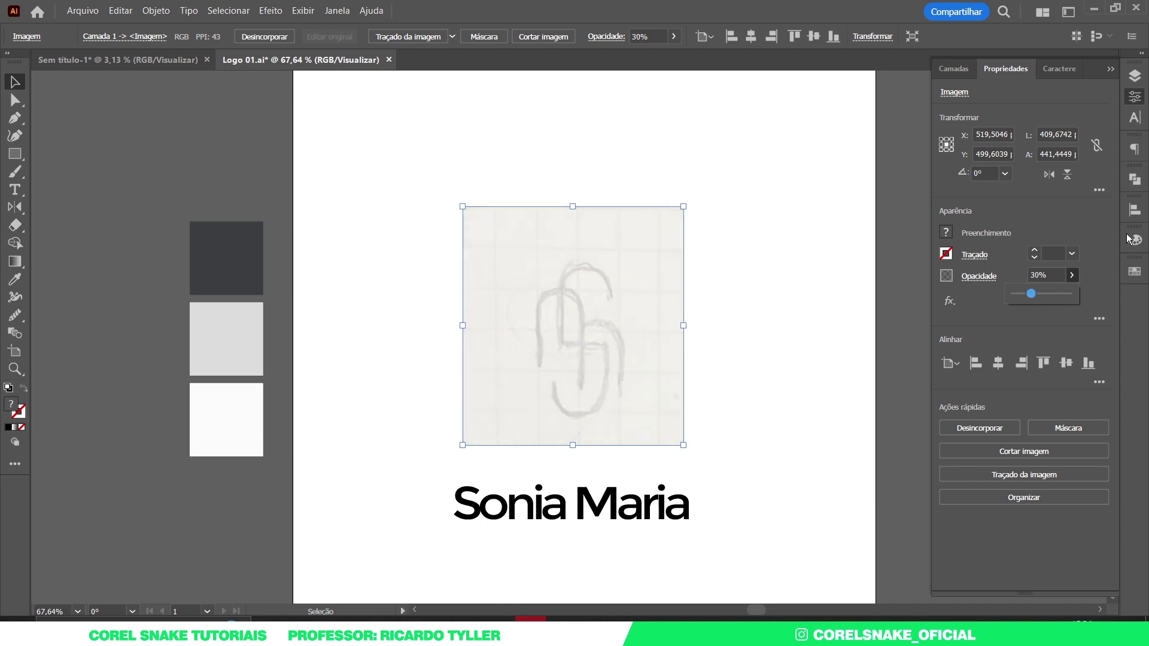
click(1134, 116)
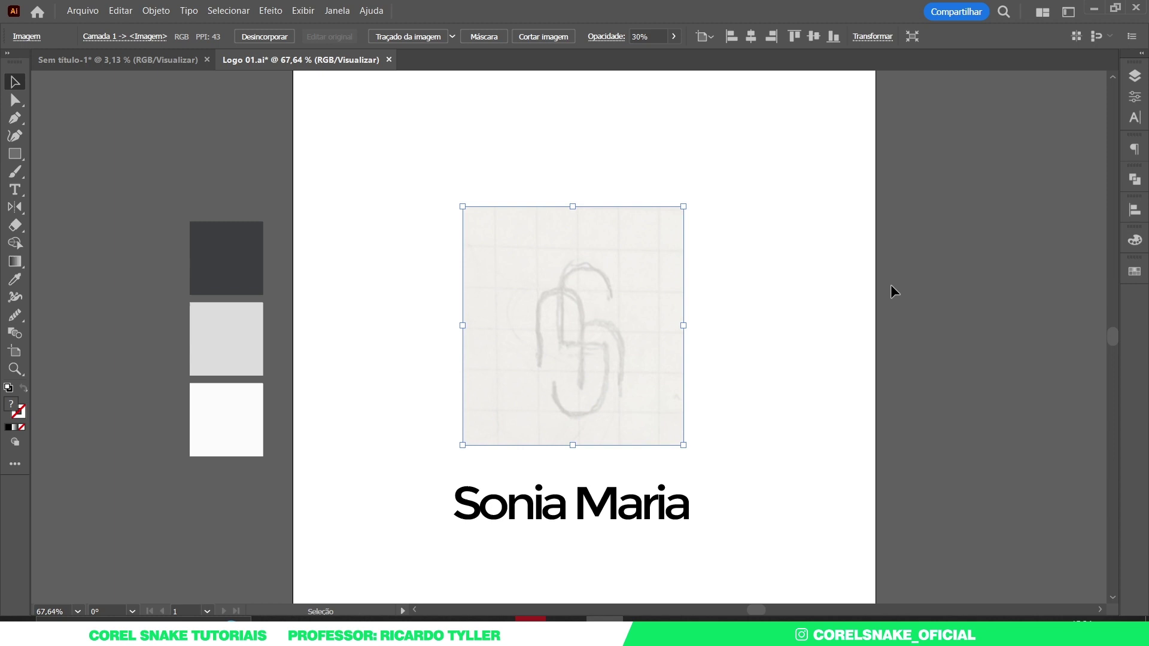
click(770, 377)
scroll(559, 428, up, 1)
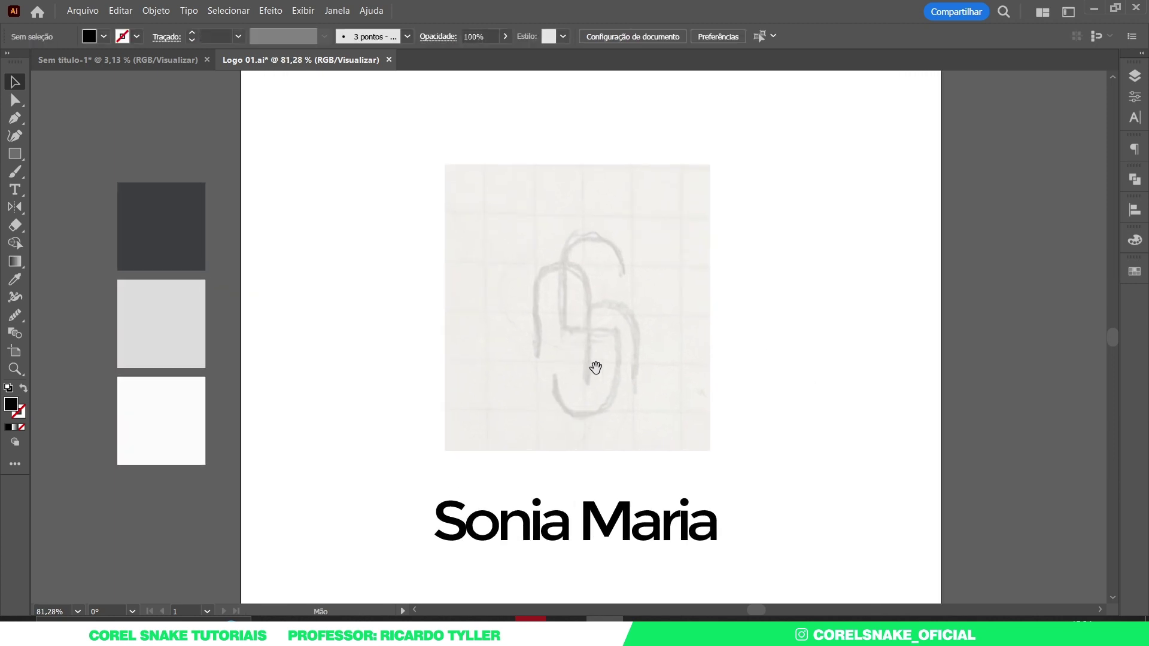
scroll(629, 338, up, 2)
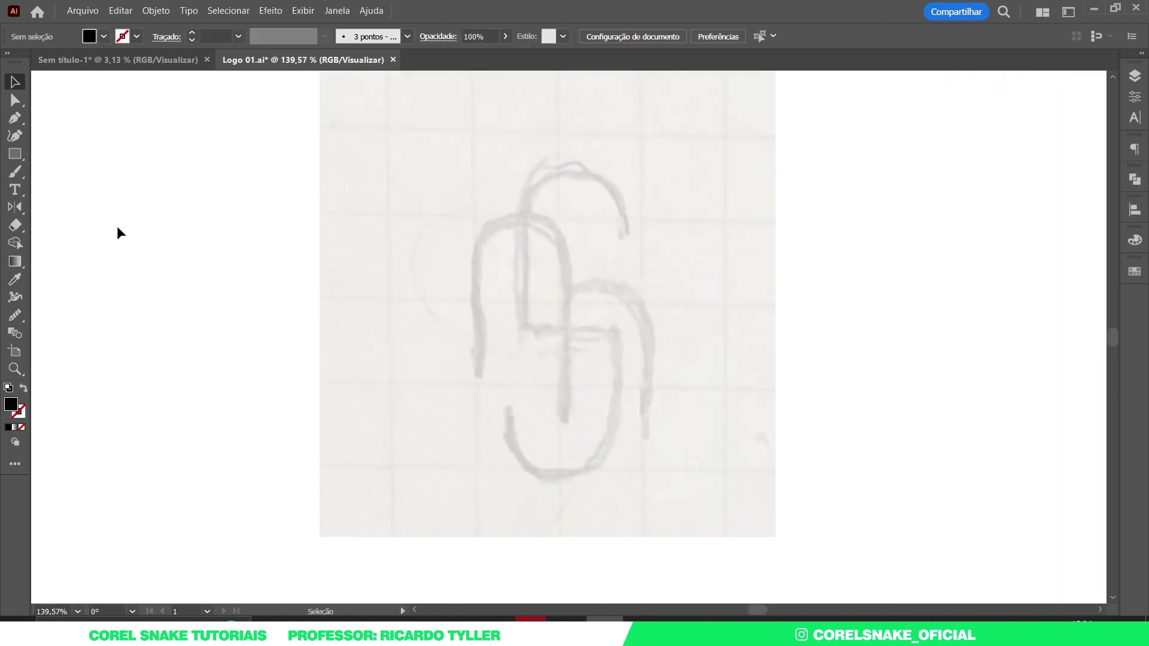
Draw a tall outlined rectangle over the sketch's left stroke and round its top into an arch.
click(20, 157)
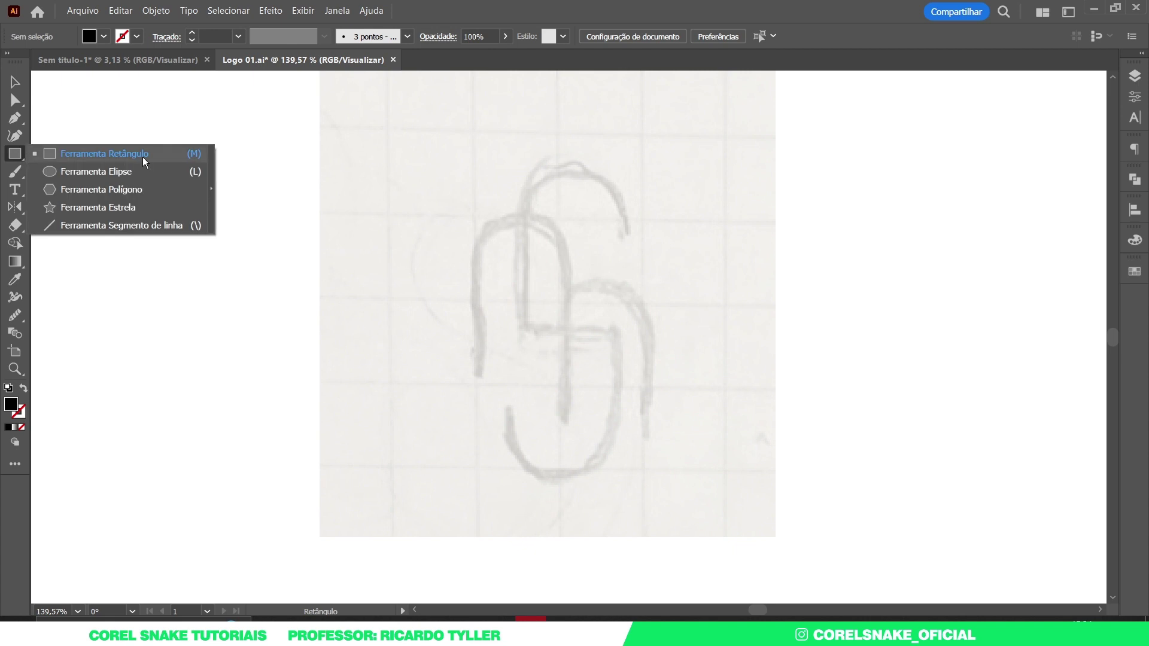
click(96, 154)
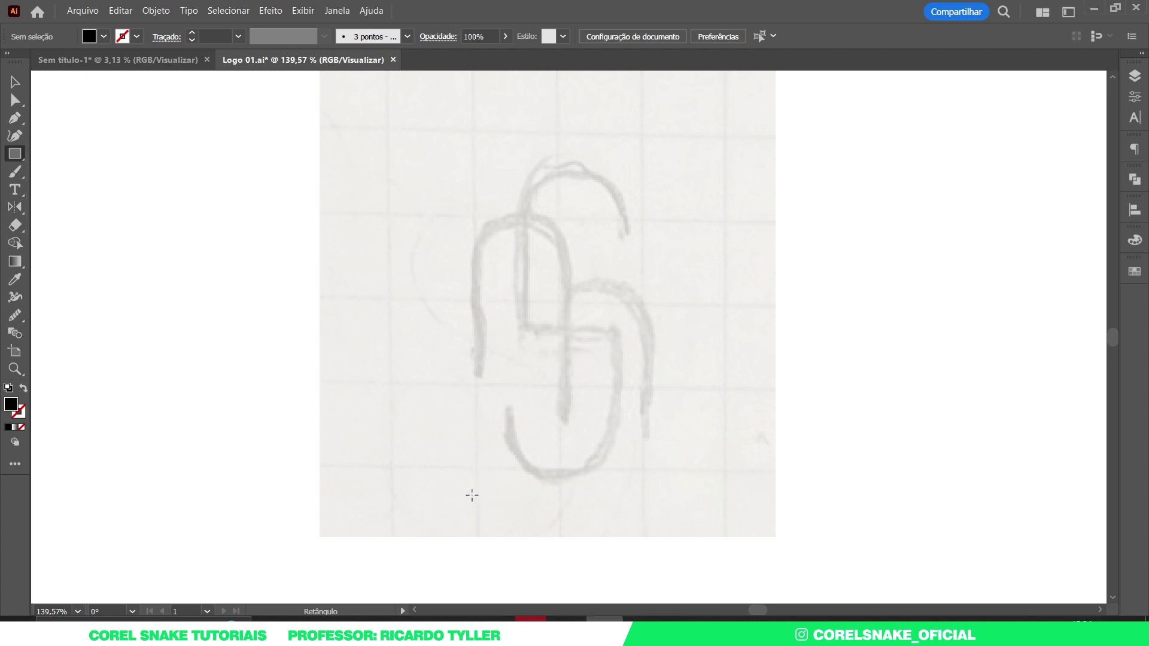
drag(471, 496, 569, 213)
click(15, 82)
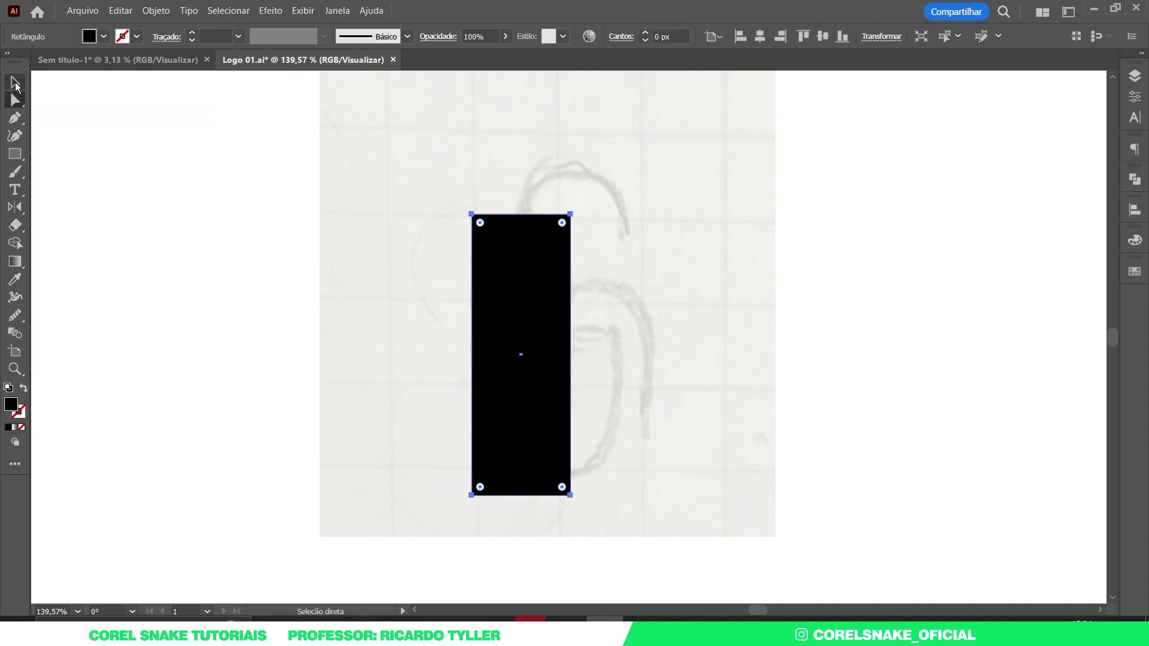
click(24, 389)
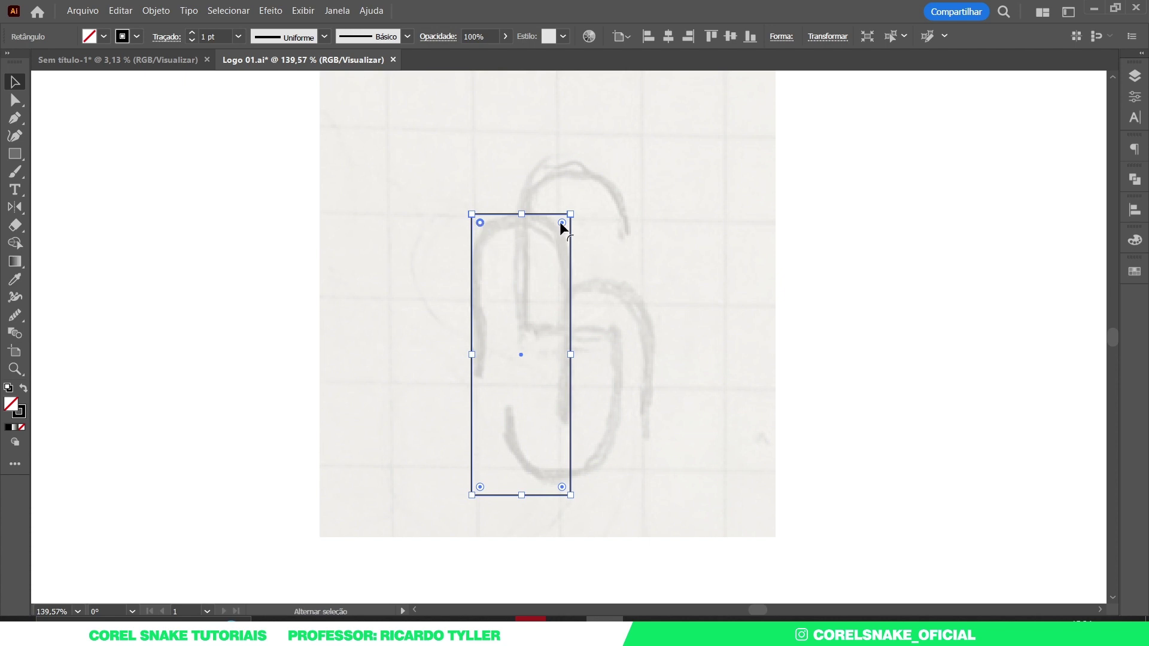
drag(479, 221, 494, 383)
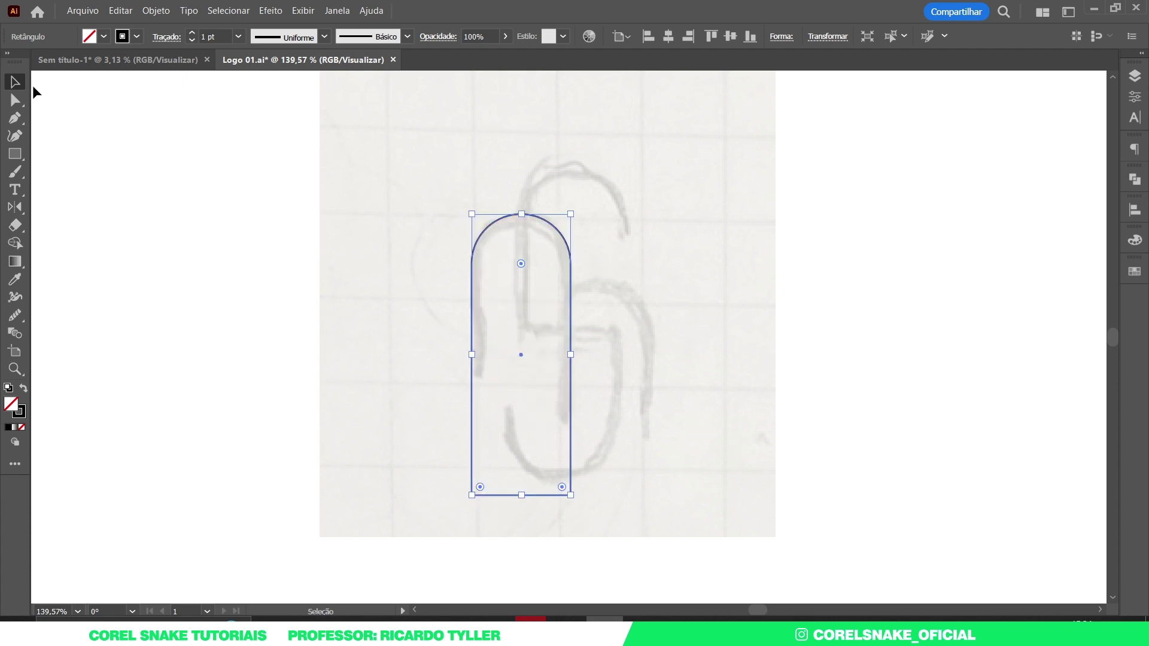
Duplicate the arch to sit directly right of the original.
click(479, 322)
drag(479, 322, 597, 342)
click(597, 342)
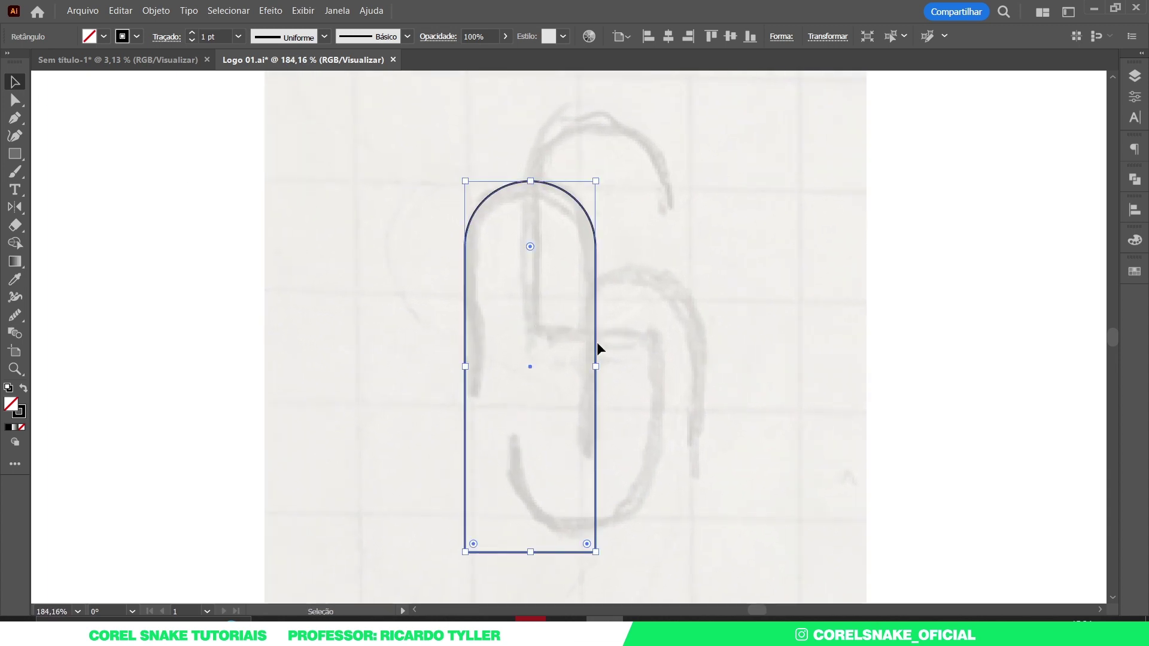
drag(475, 326, 562, 326)
key(ctrl+z)
drag(468, 331, 597, 331)
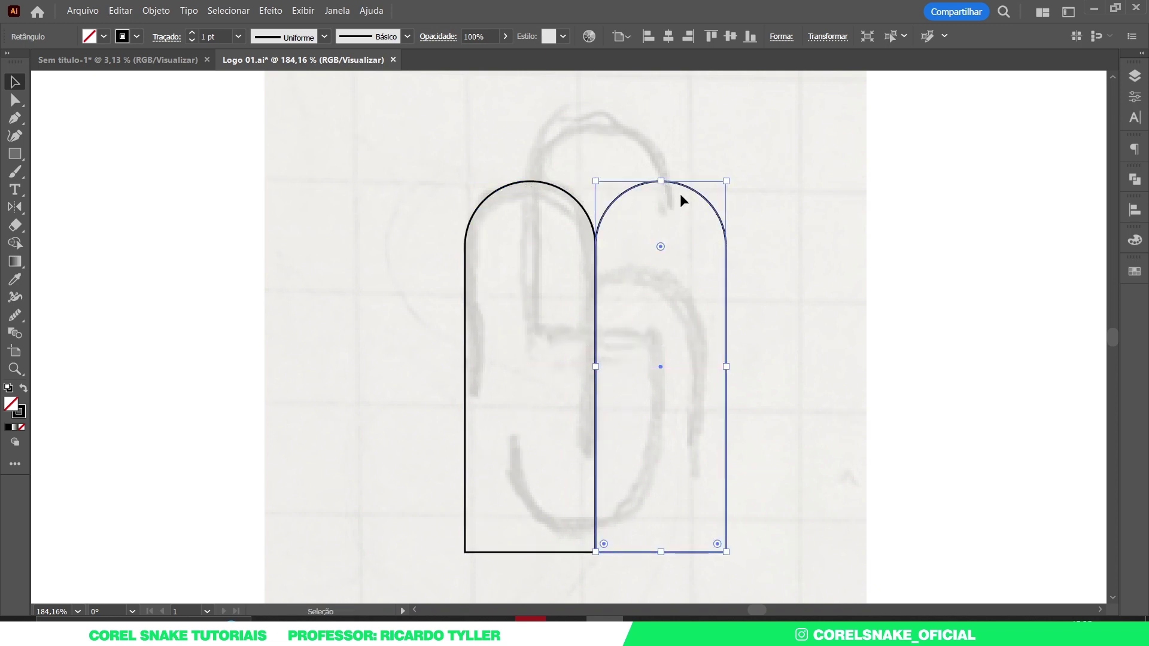
Lower the right arch so it follows the sketch's second stroke.
drag(684, 189, 667, 282)
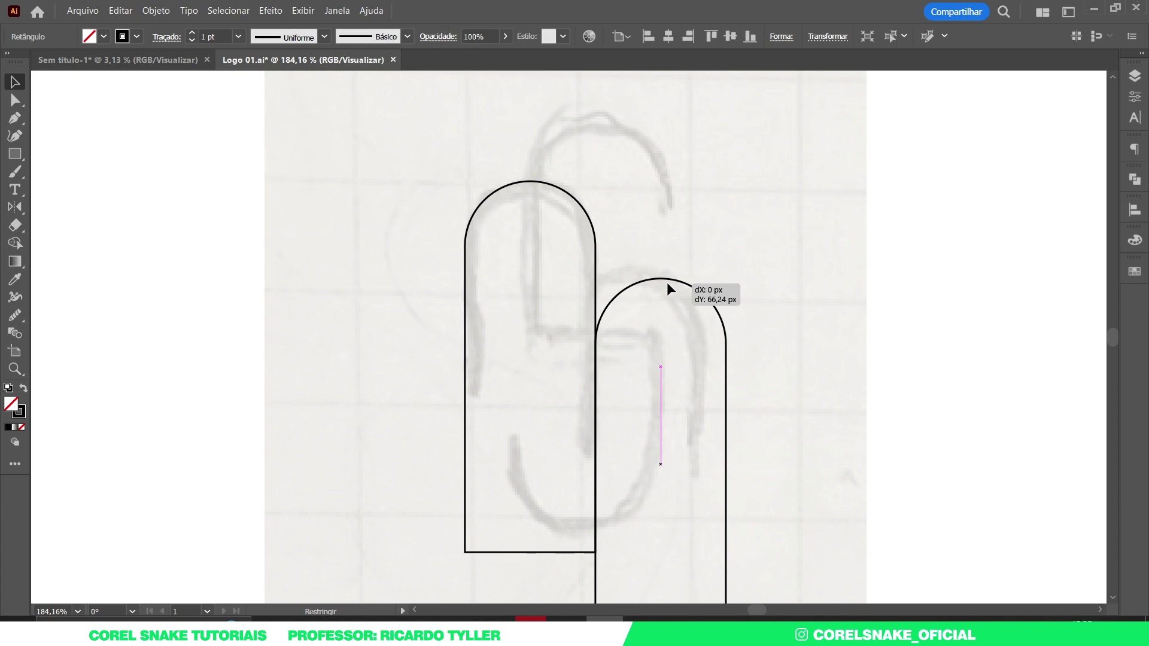
drag(667, 282, 666, 283)
click(633, 322)
scroll(626, 288, down, 3)
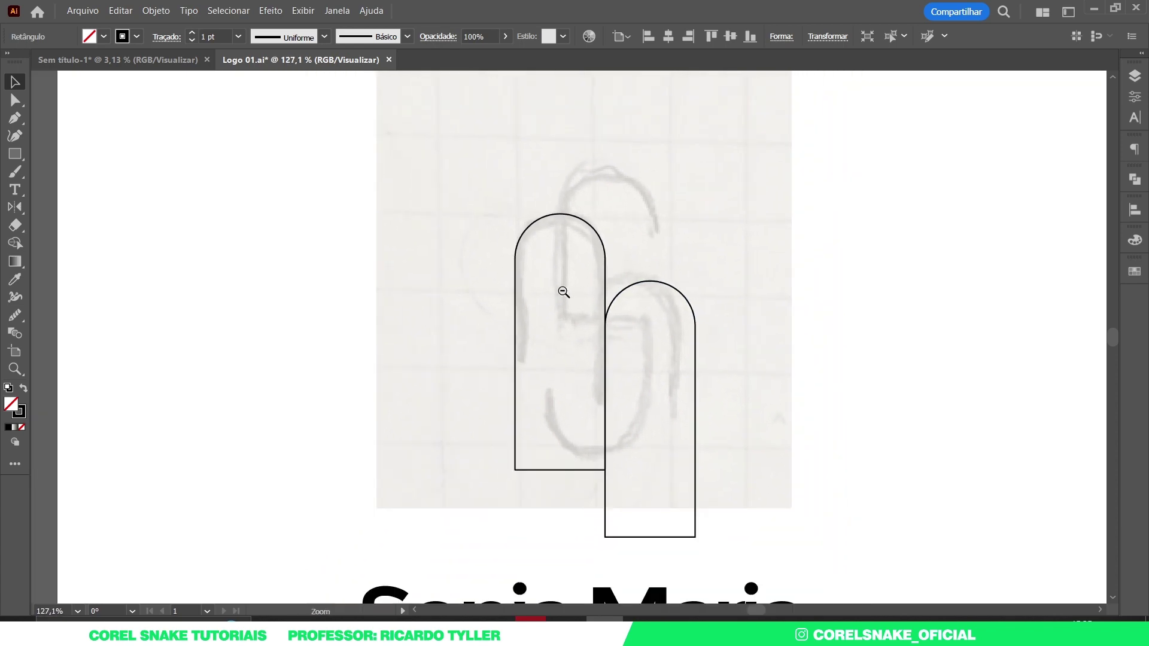
scroll(563, 292, up, 1)
scroll(600, 300, up, 3)
scroll(659, 305, up, 2)
click(680, 277)
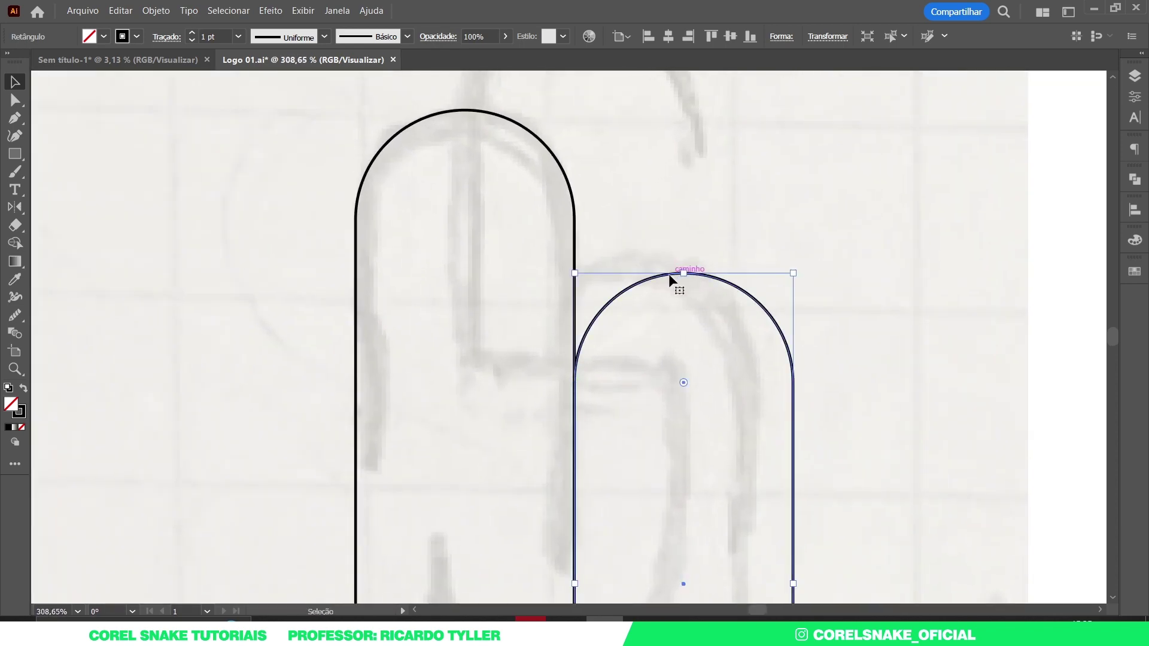
drag(670, 278, 657, 263)
scroll(578, 261, down, 4)
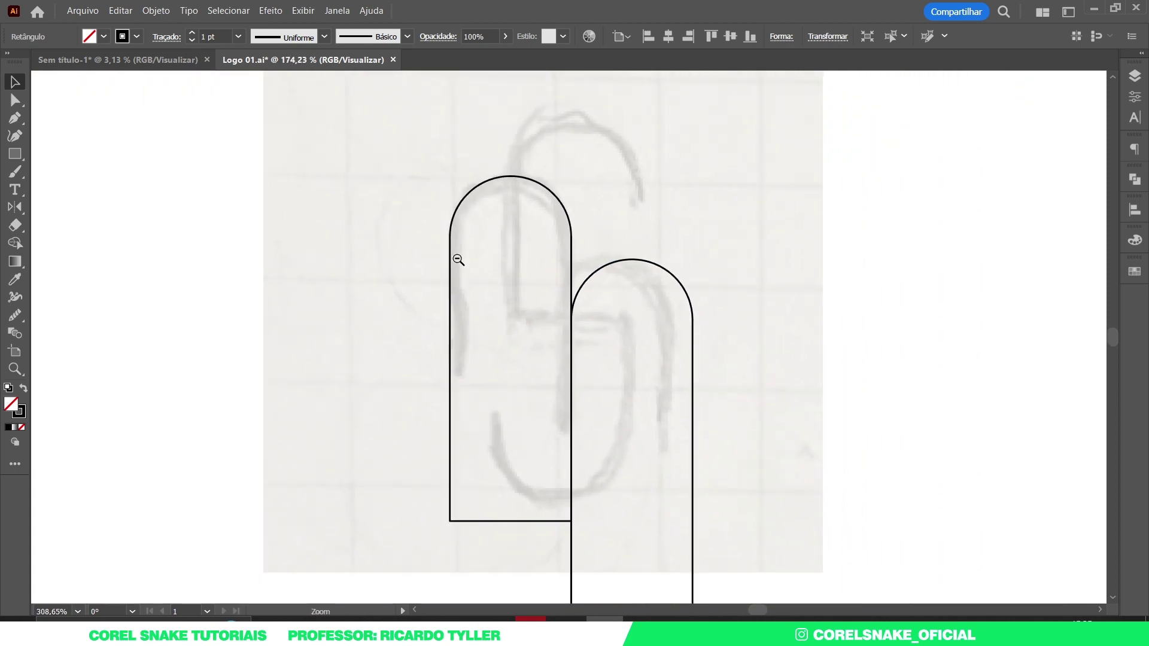
scroll(559, 251, down, 2)
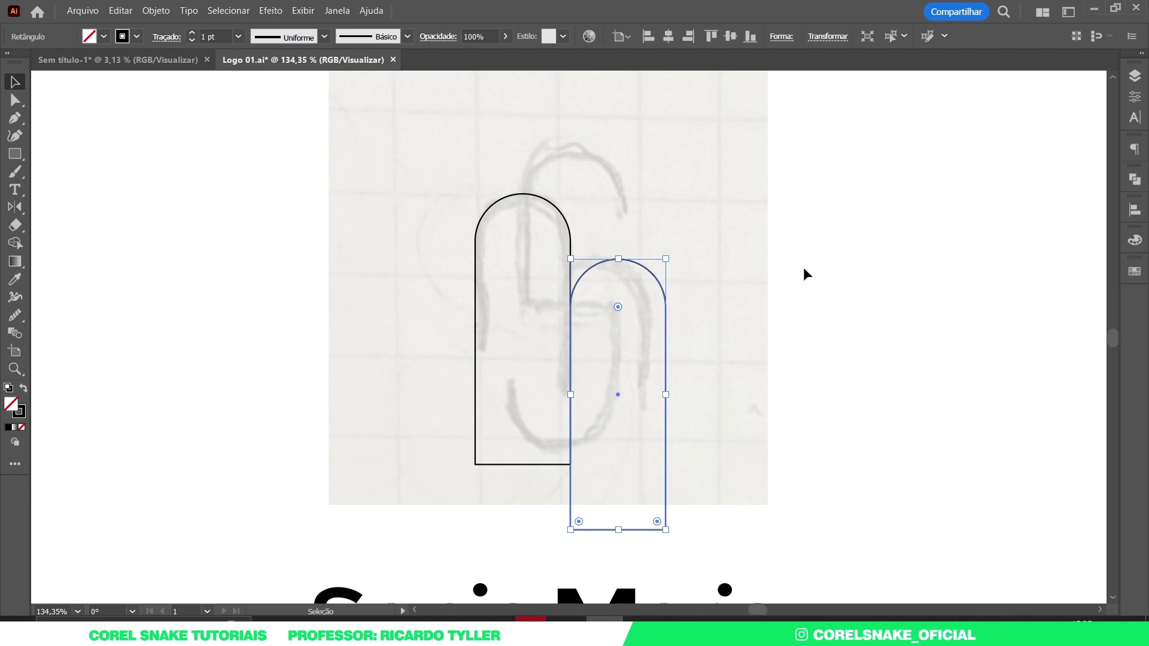
click(805, 197)
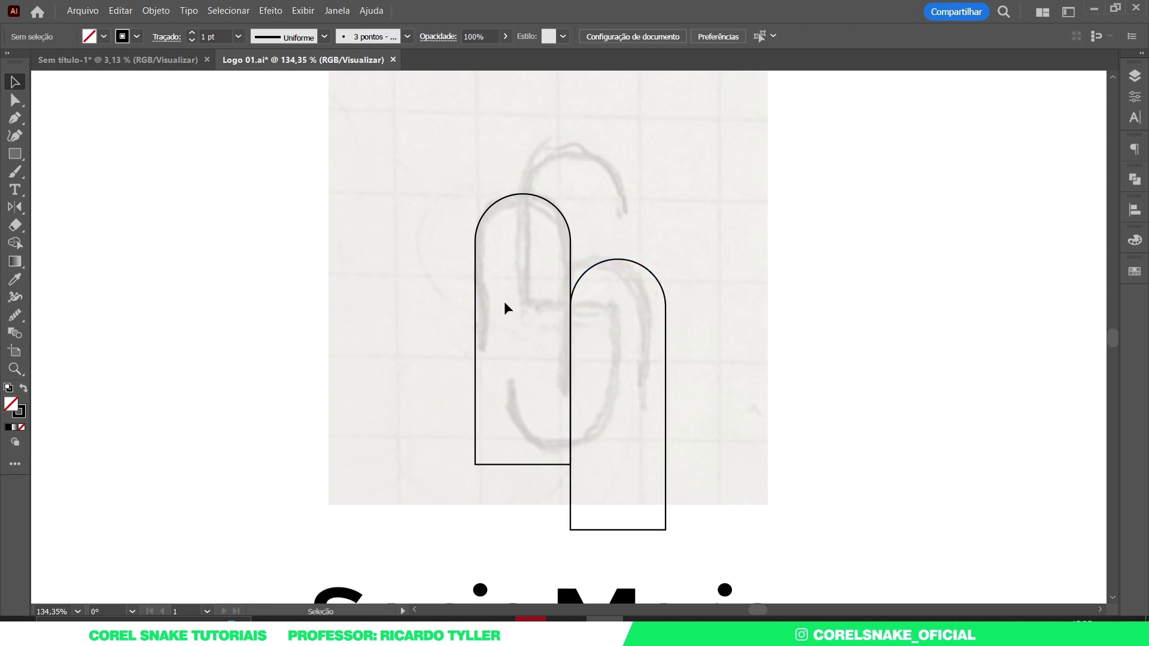
Draw a narrow rectangle between the arches and round both ends into a capsule.
click(14, 154)
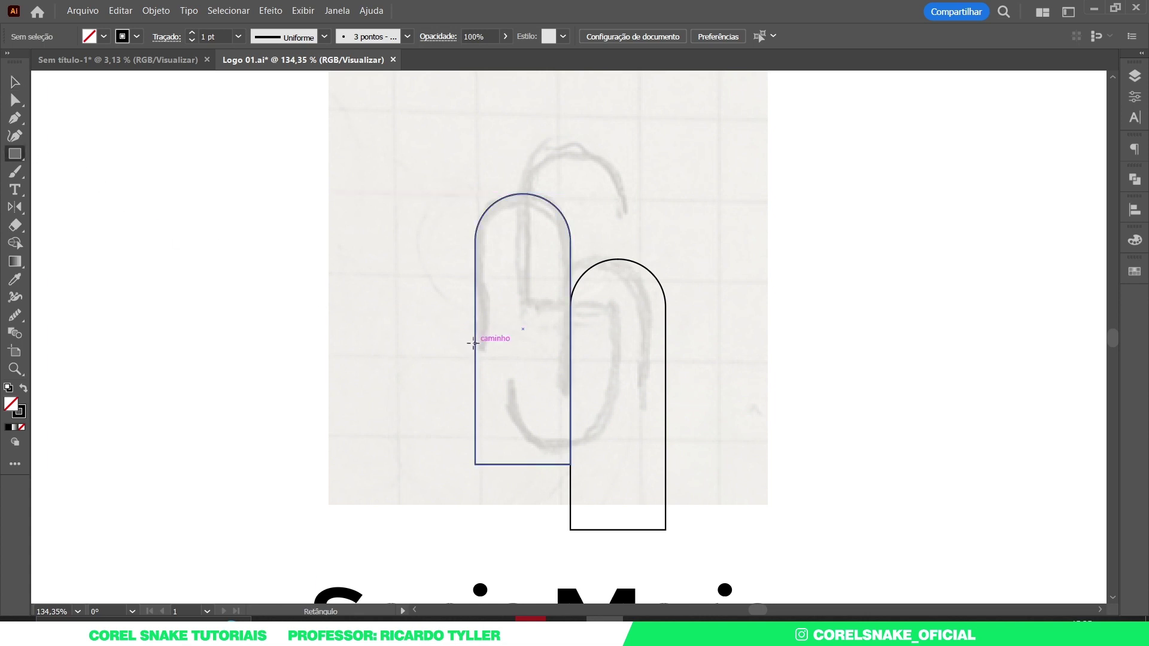
drag(475, 343, 666, 533)
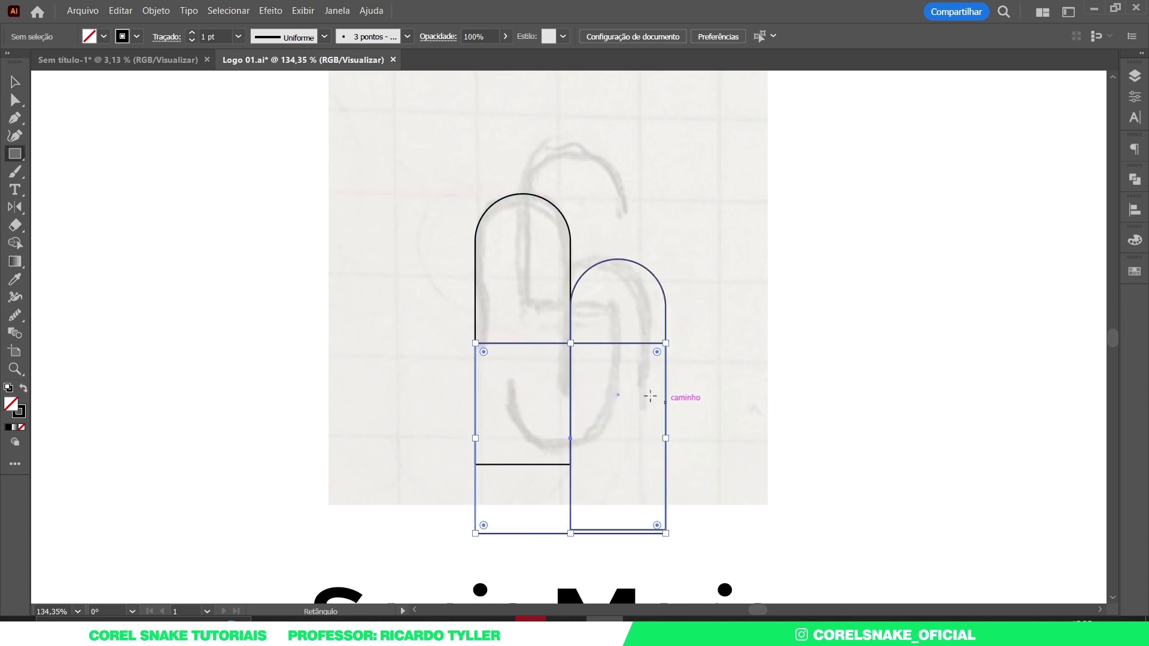
click(17, 82)
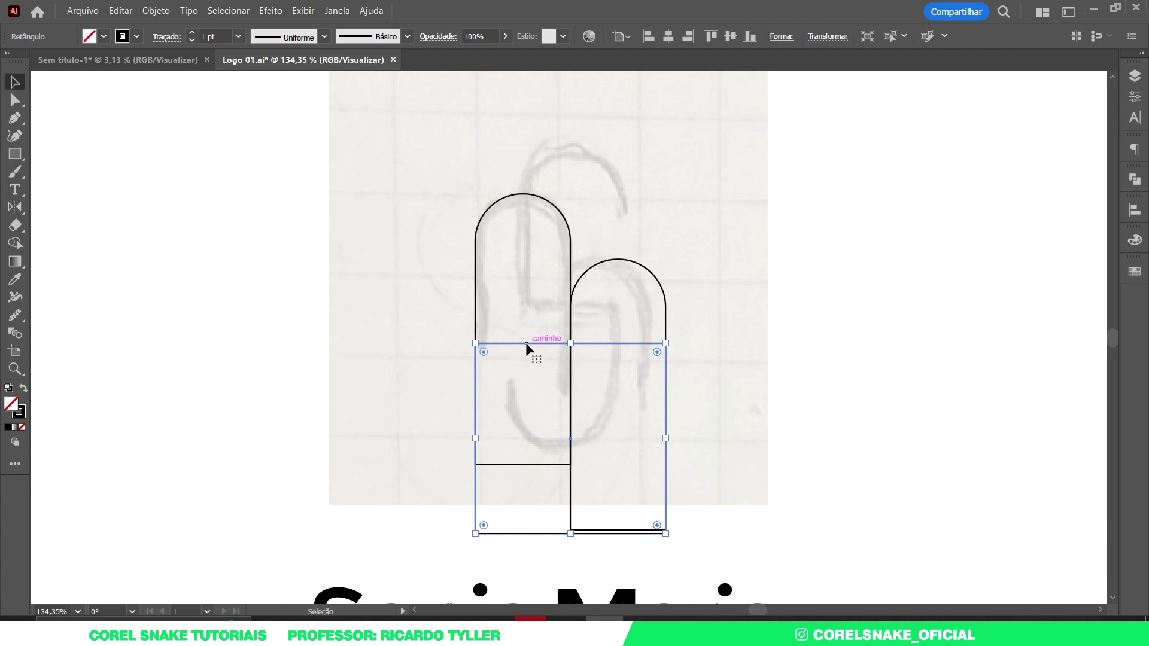
drag(529, 343, 544, 216)
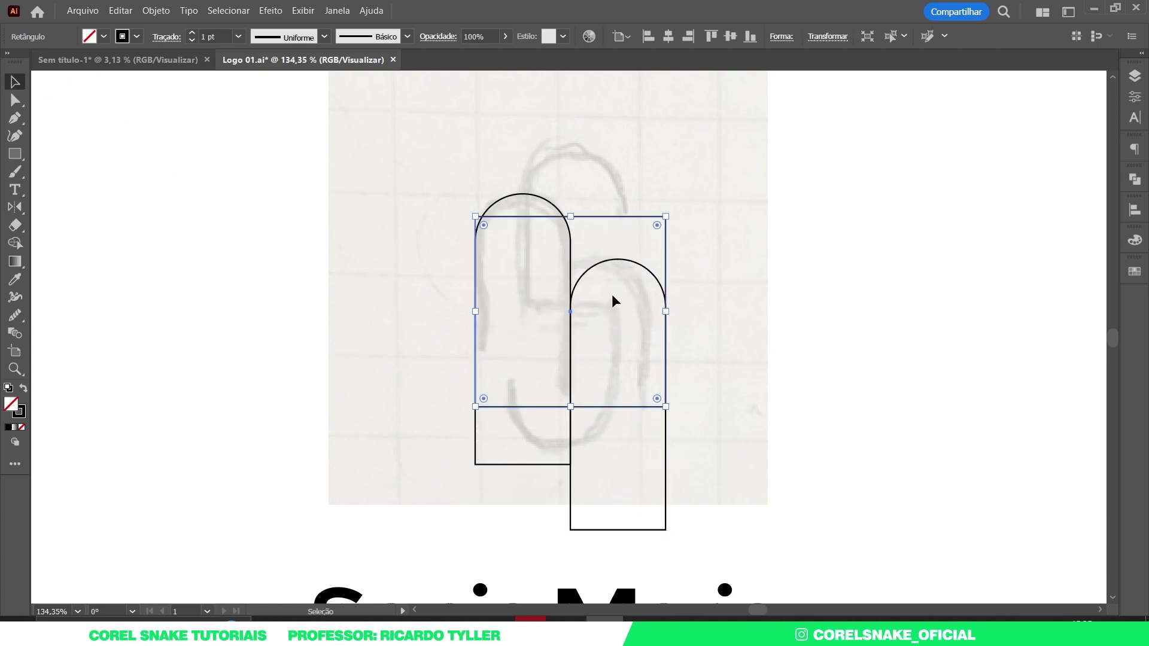
drag(665, 312, 619, 314)
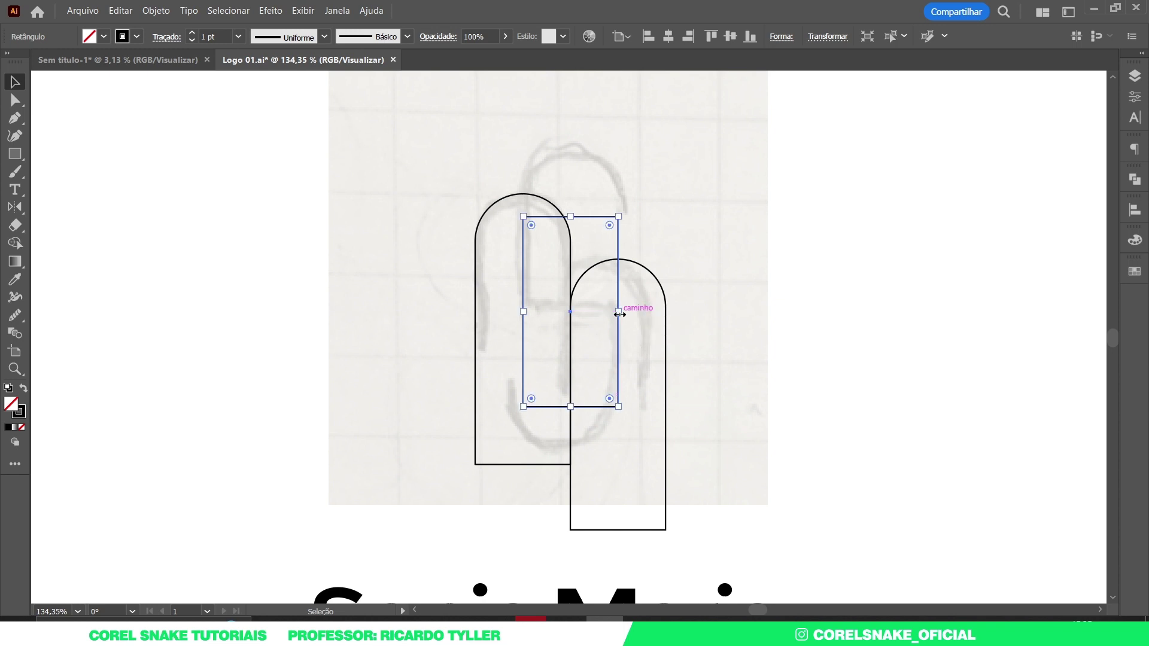
drag(575, 217, 575, 148)
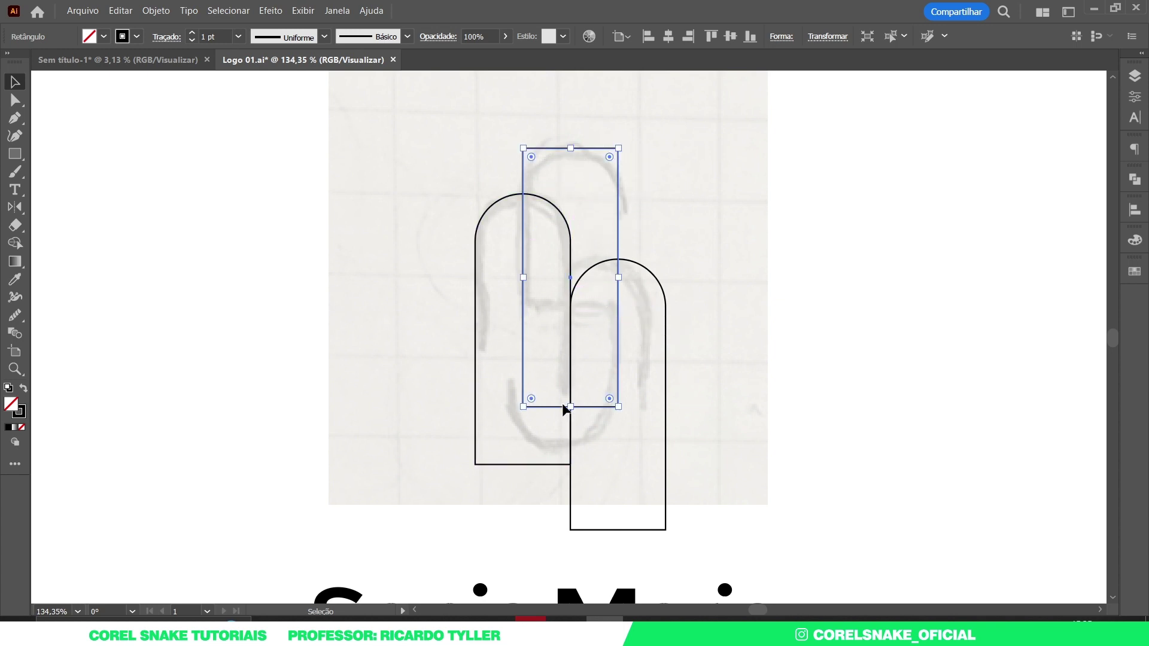
drag(571, 407, 570, 446)
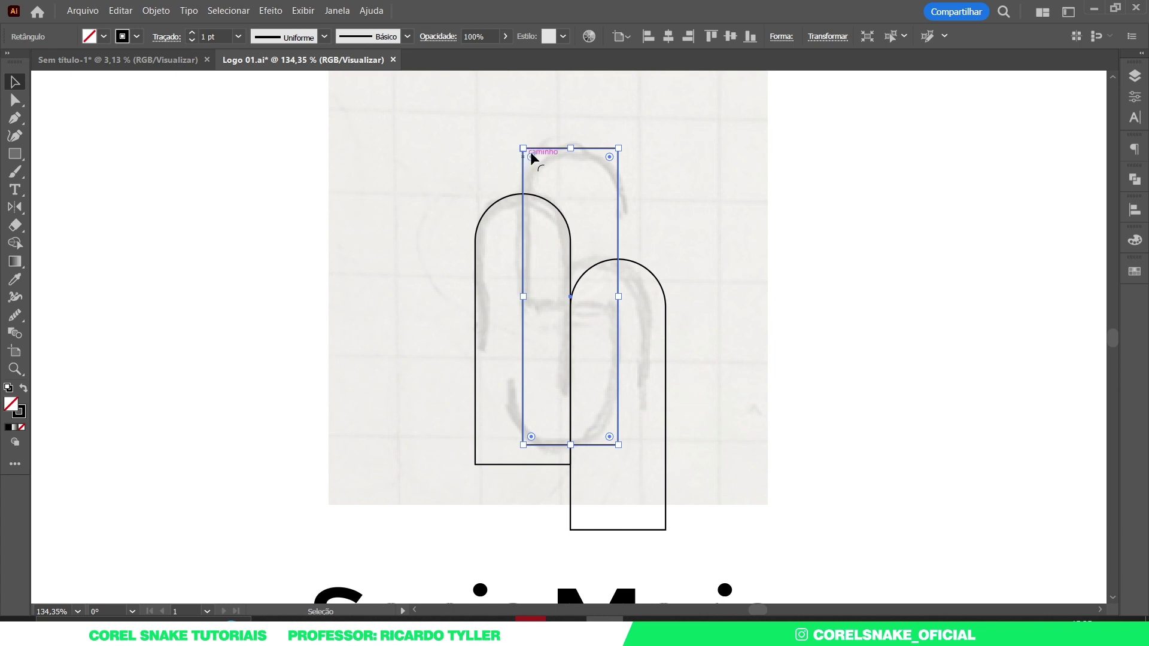
drag(531, 156, 552, 260)
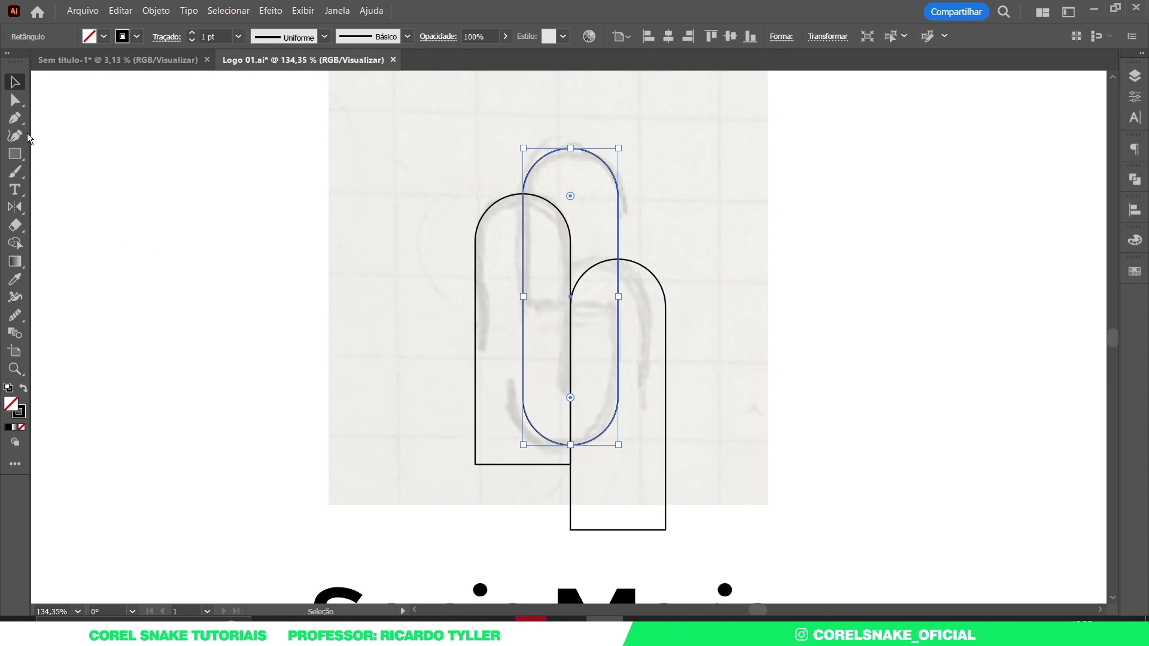
click(16, 120)
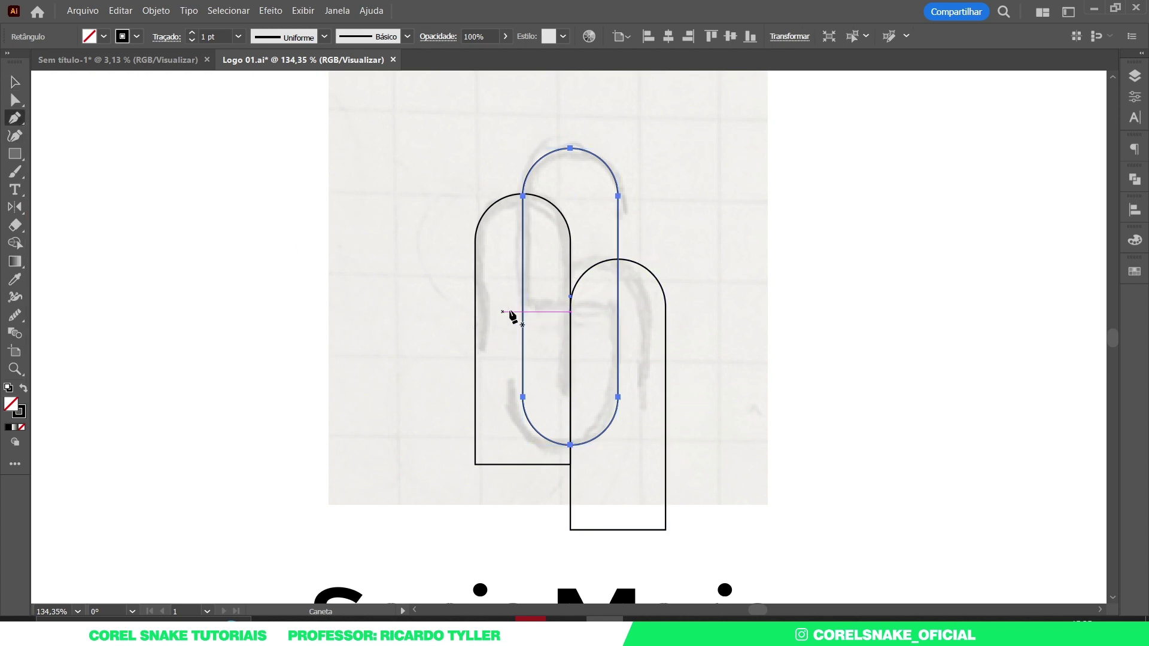
Draw a horizontal straight line across the arches and capsule.
ctrl+click(447, 319)
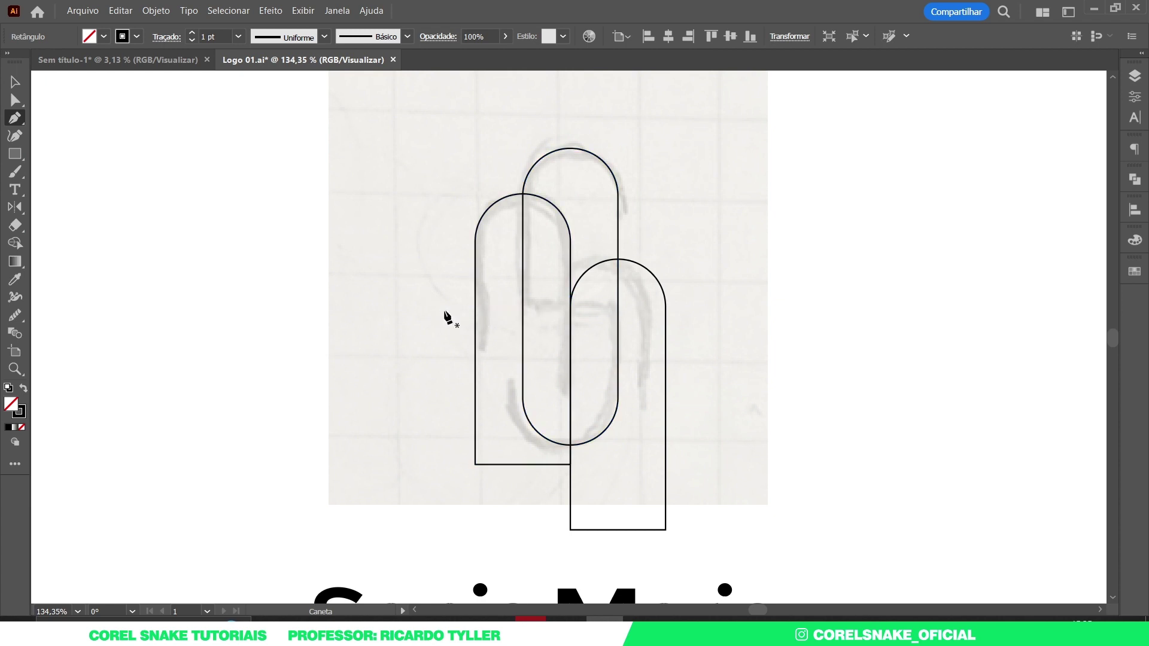
click(680, 312)
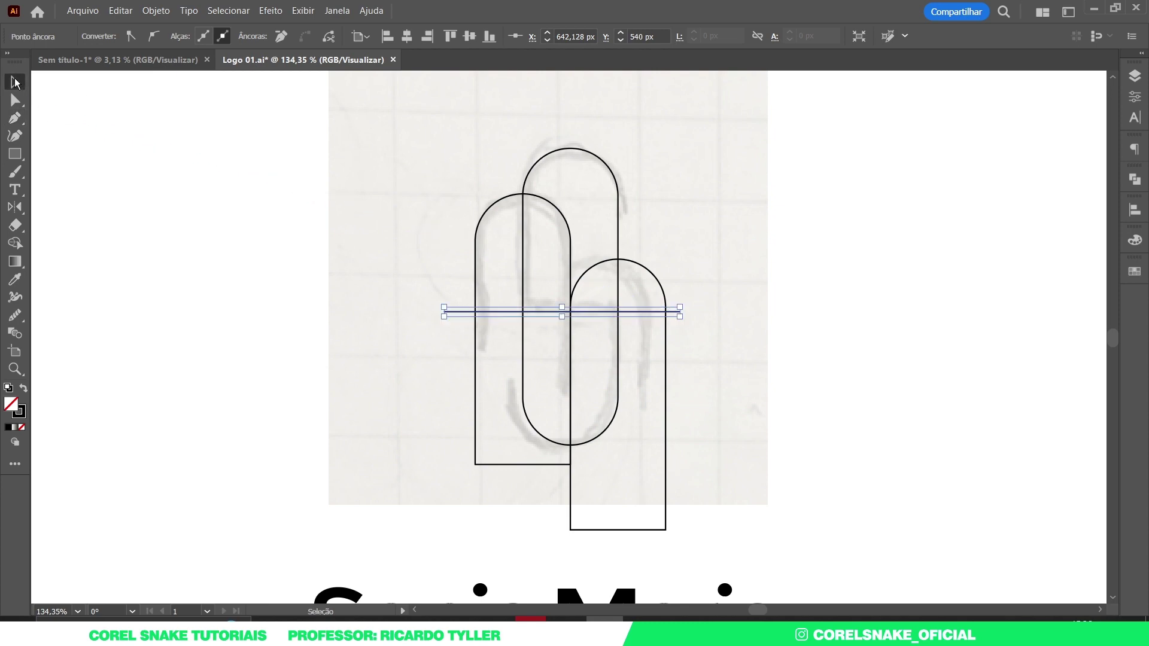
click(15, 82)
click(411, 305)
scroll(546, 329, up, 3)
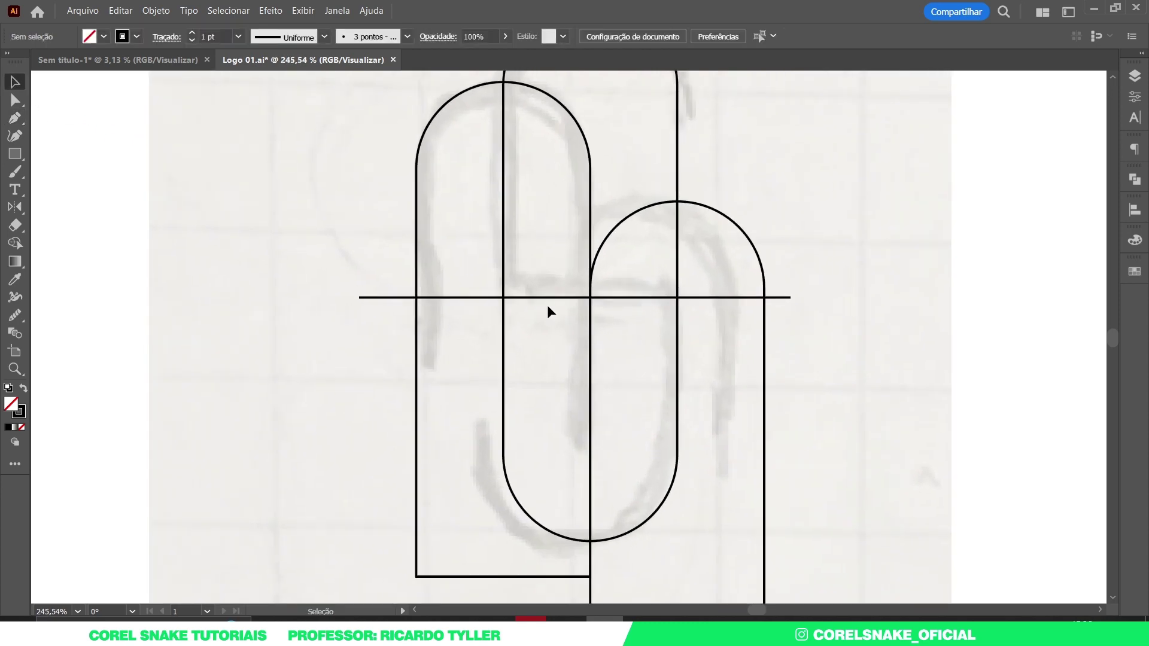
Copy the line down across the lower arches and once across the left arch's top, then select all.
drag(544, 298, 567, 479)
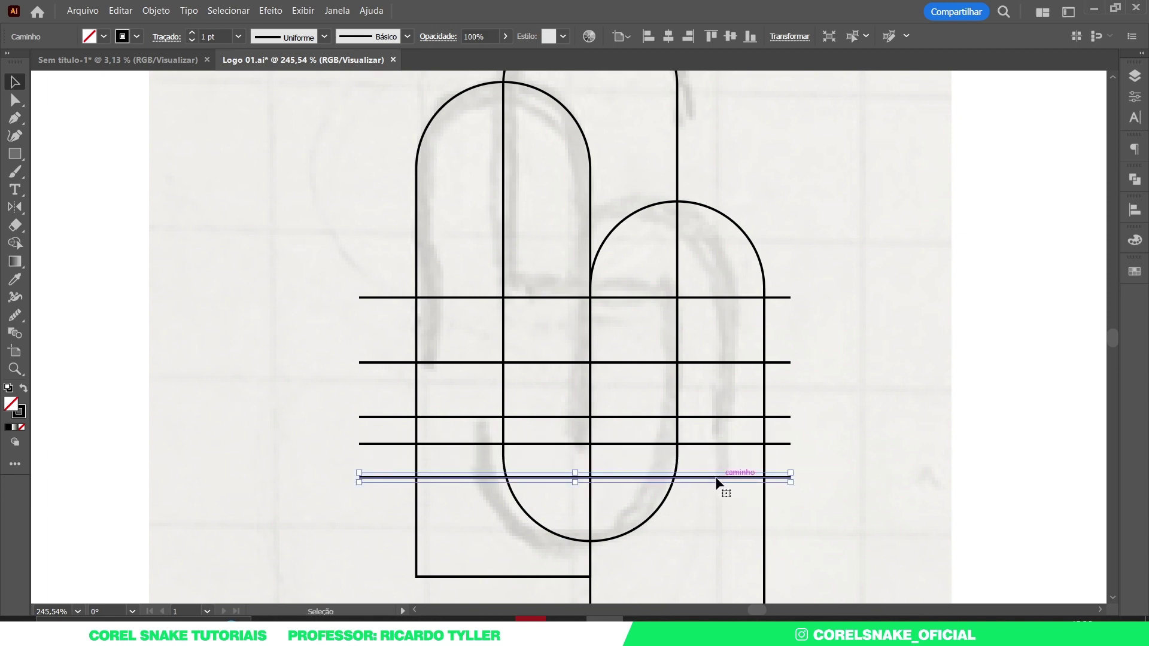
scroll(620, 447, down, 1)
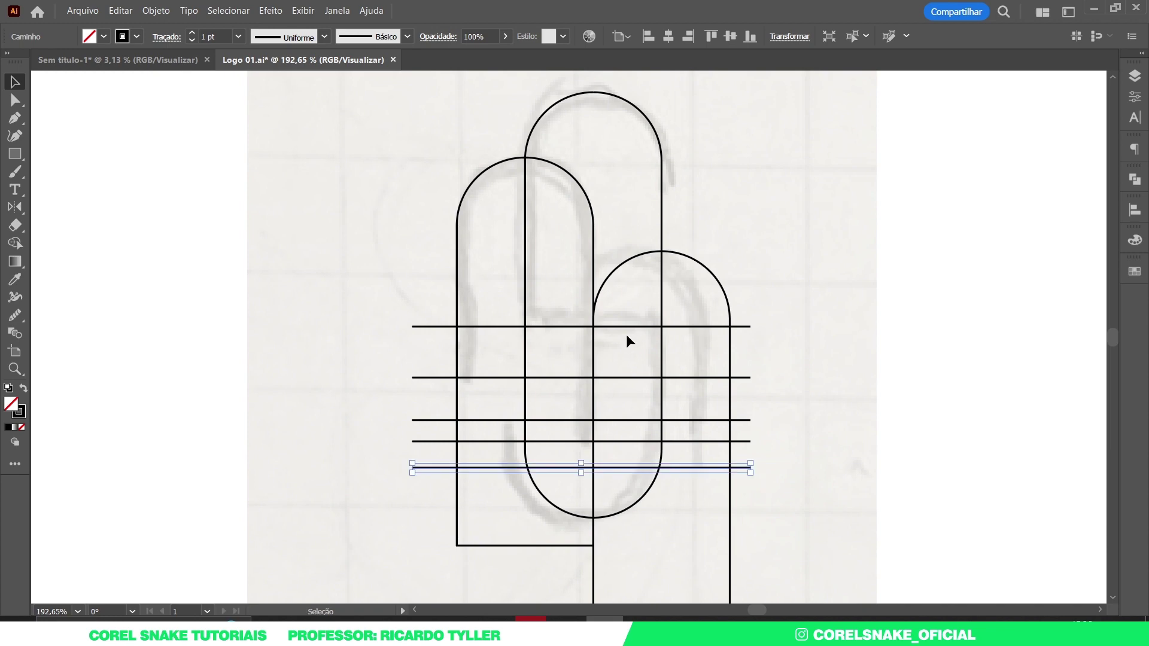
drag(631, 326, 630, 244)
key(ctrl+z)
key(ctrl+z)
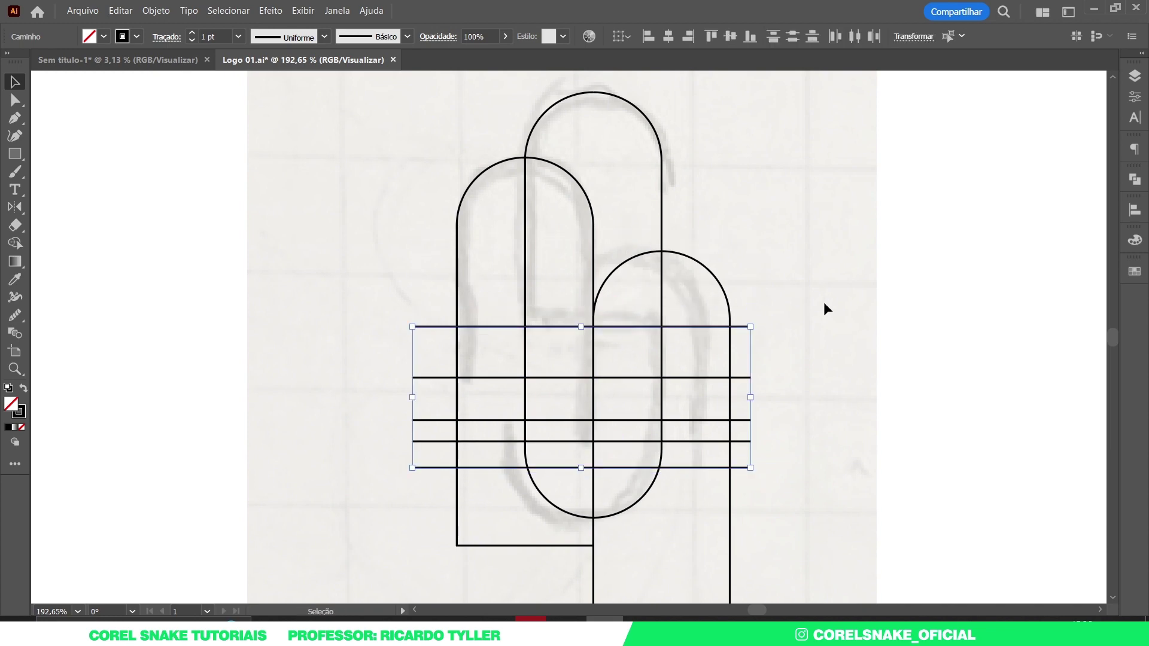
click(823, 302)
drag(678, 328, 696, 190)
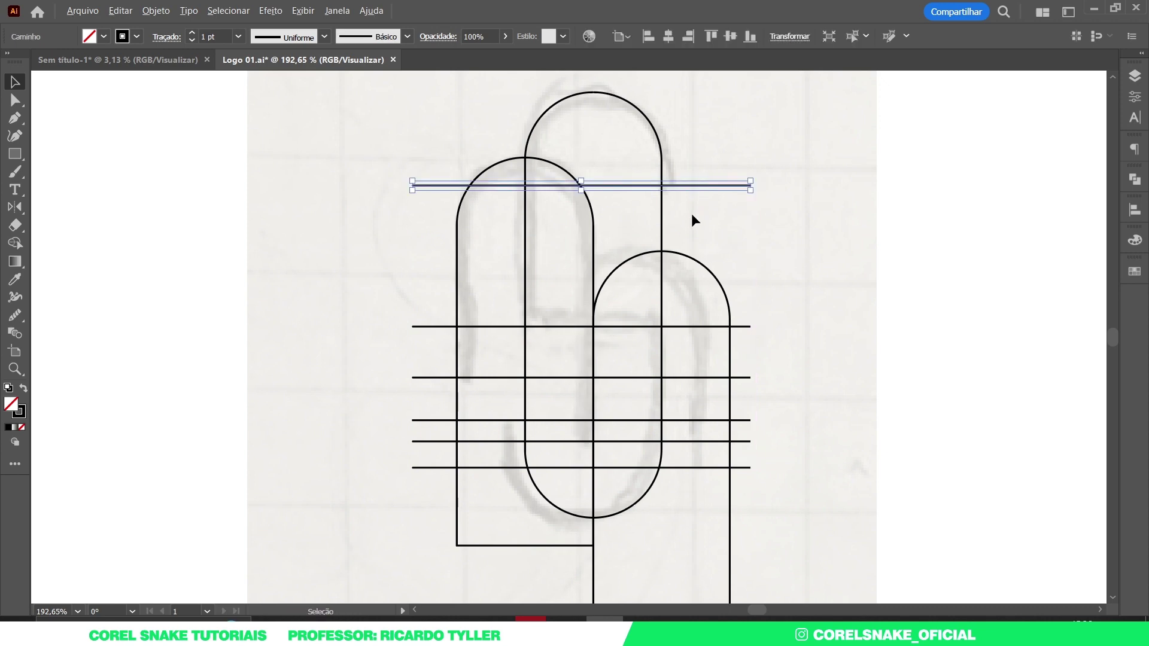
key(alt)
key(alt)
scroll(571, 313, down, 2)
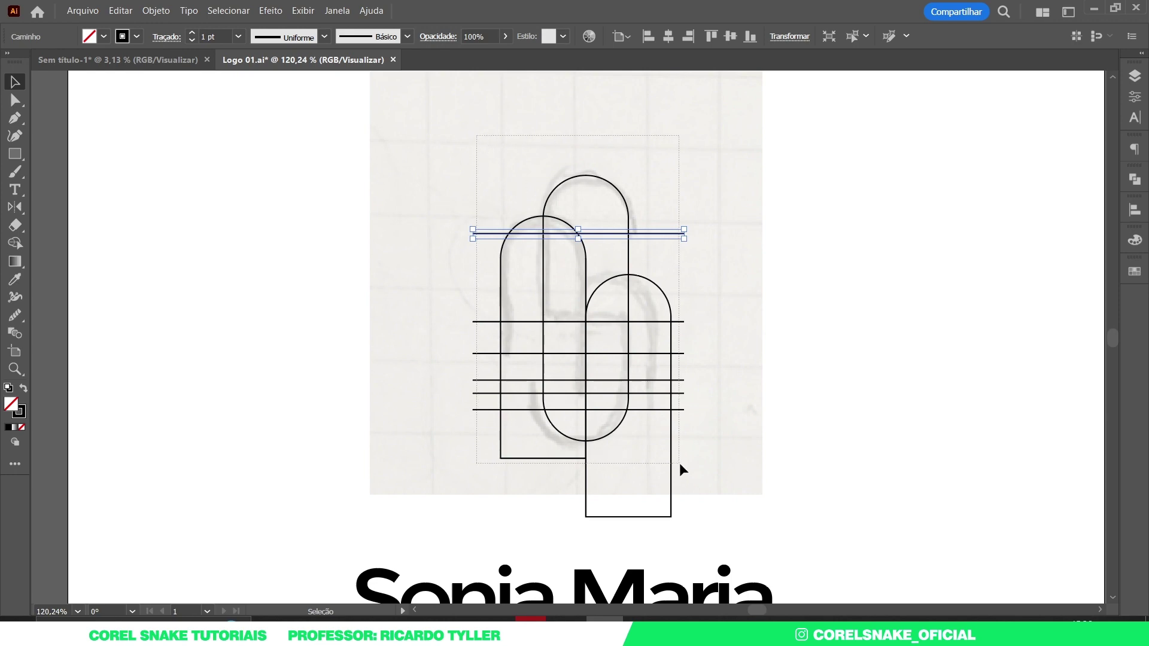
drag(475, 133, 683, 470)
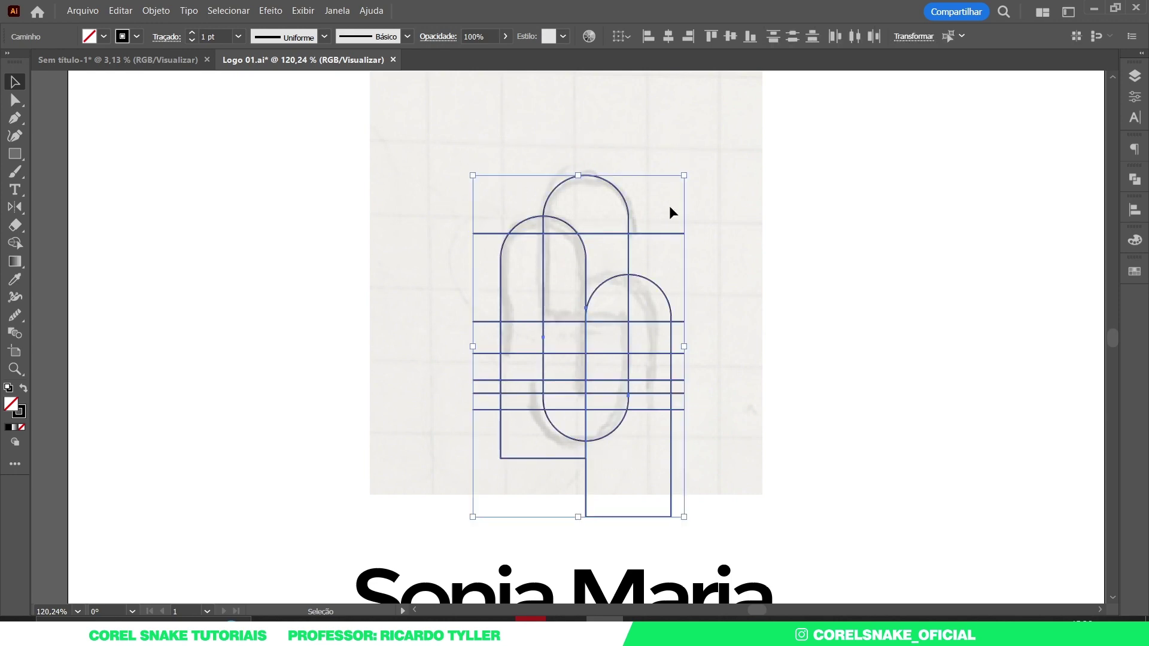
With Shape Builder, erase the top line's outer stubs and its segments inside the left arch.
drag(431, 115, 706, 478)
key(shift+m)
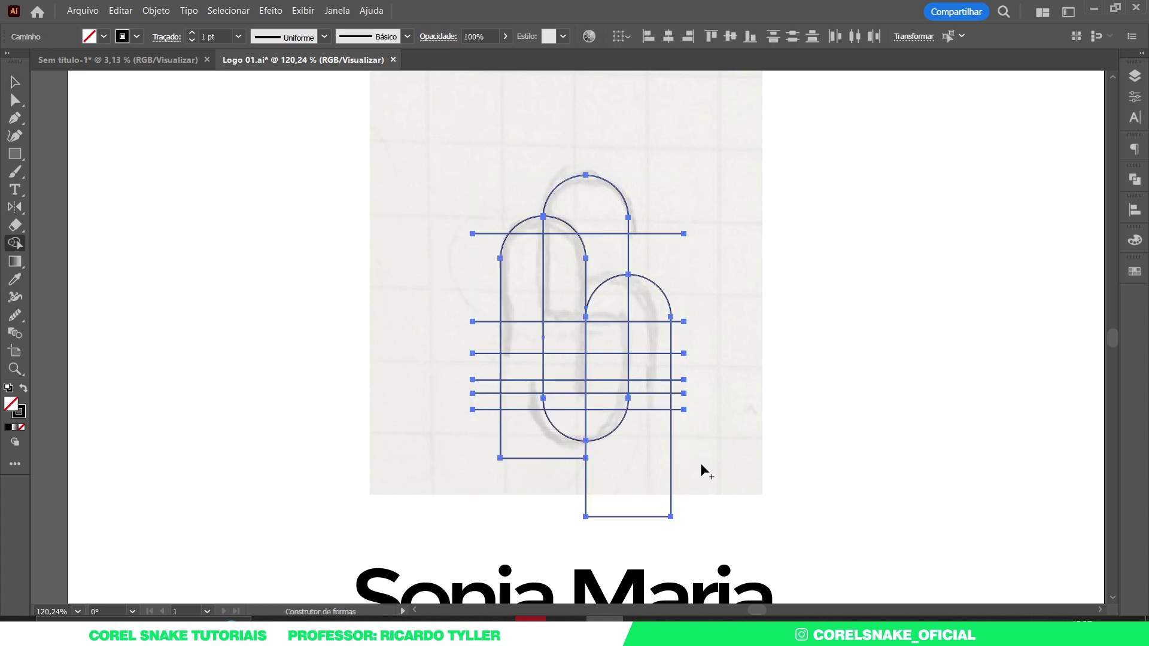
scroll(626, 350, up, 2)
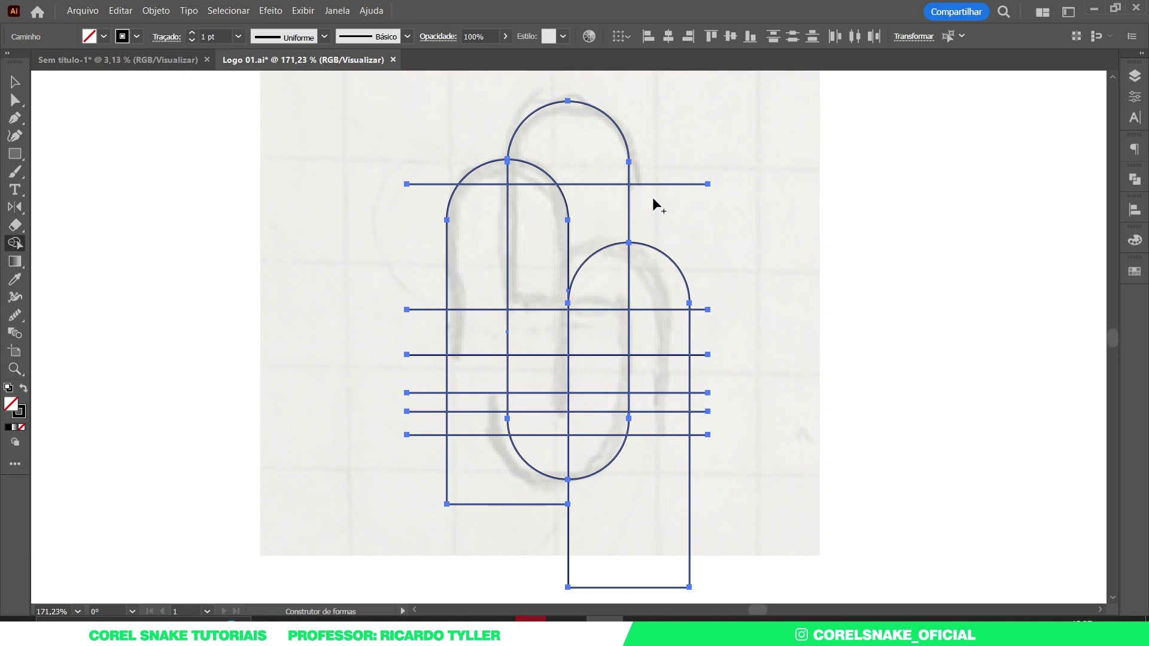
scroll(652, 196, up, 1)
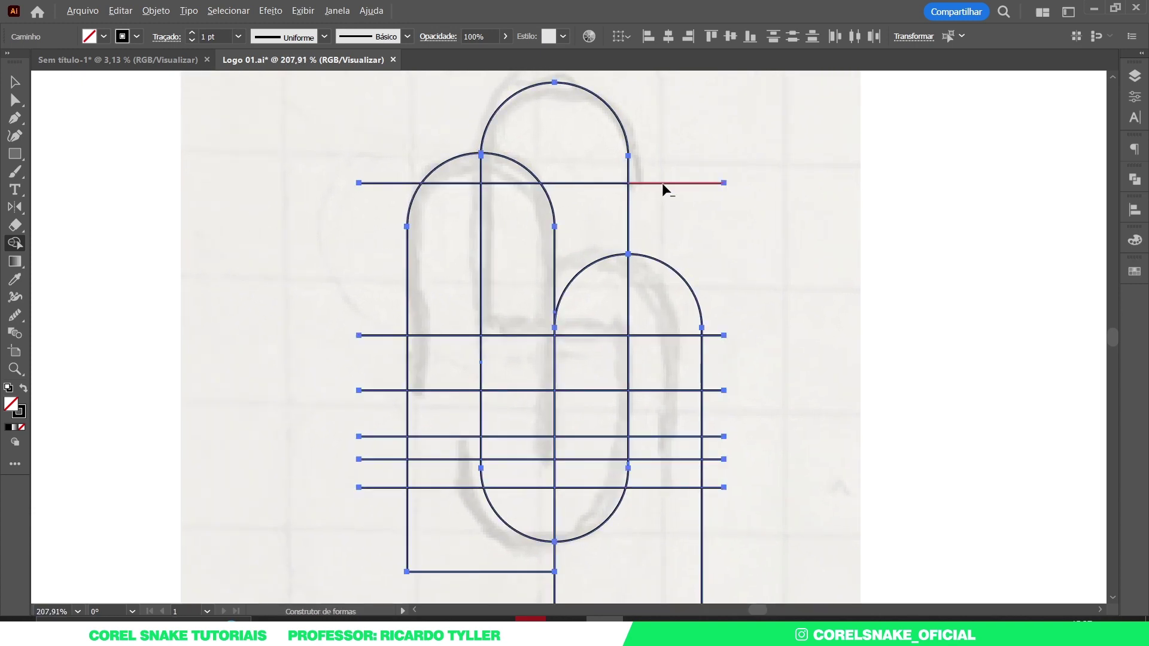
alt+click(661, 182)
alt+click(400, 182)
alt+click(460, 183)
alt+click(505, 182)
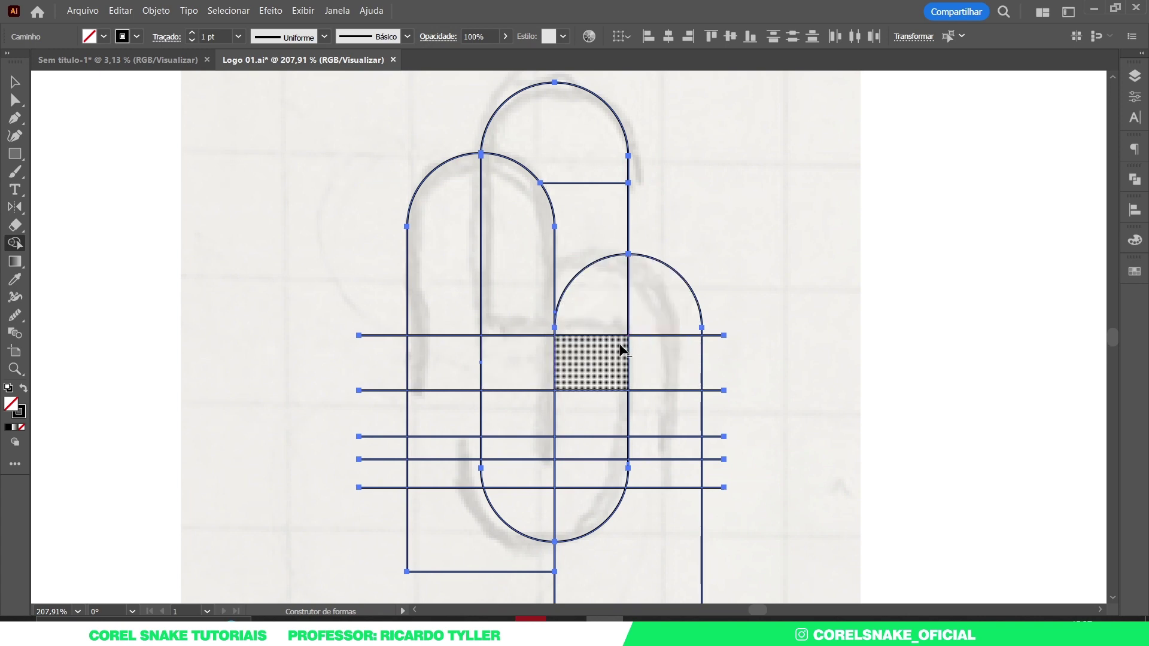
Erase the line stubs and inner segments in and around the right arch.
alt+click(670, 329)
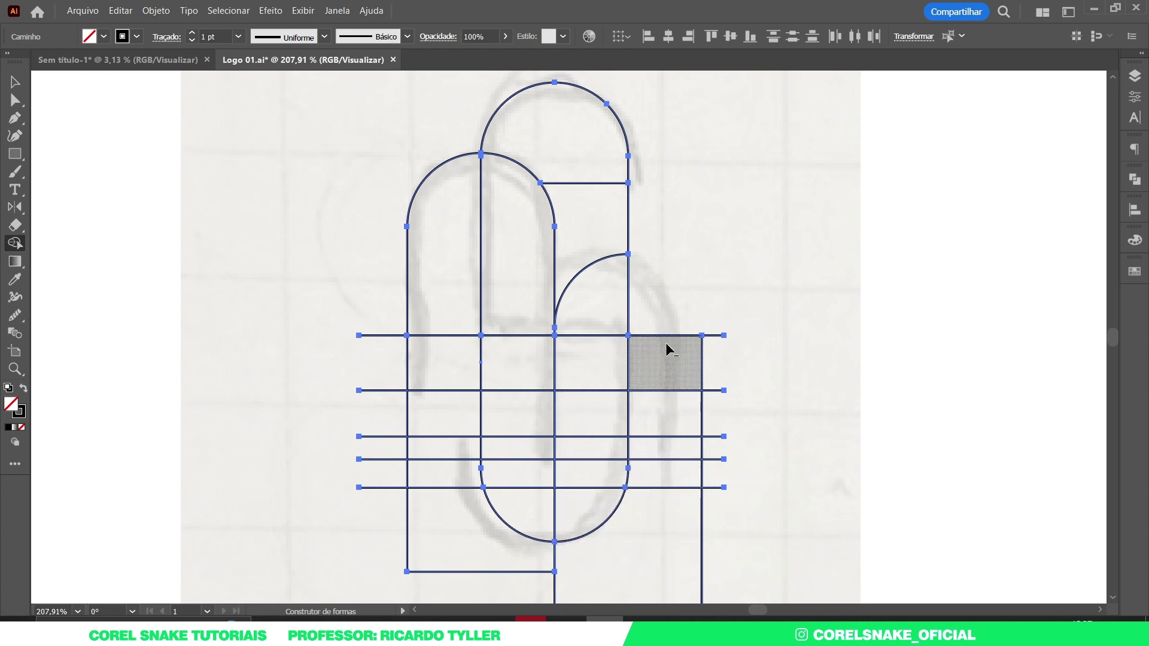
key(ctrl+z)
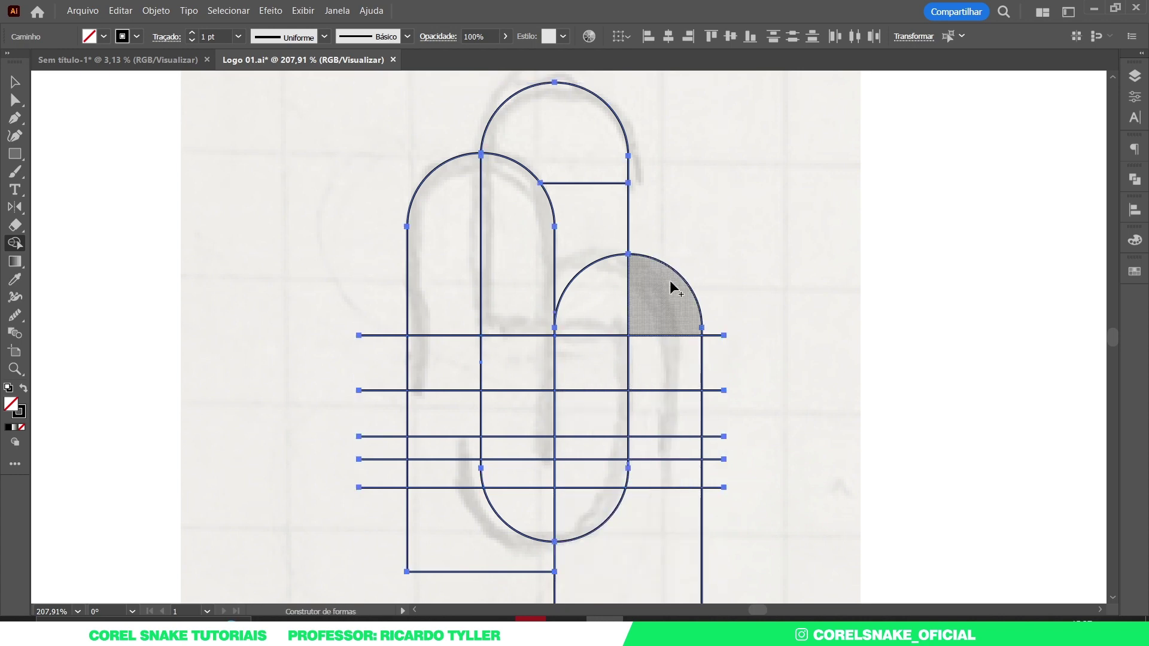
alt+click(714, 334)
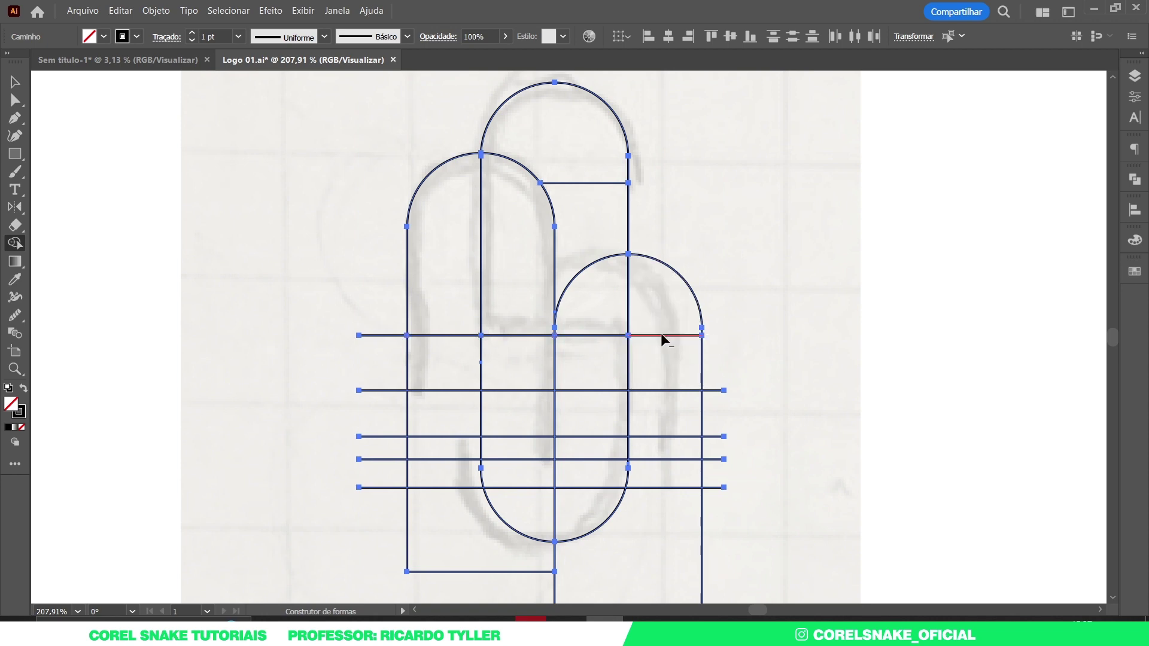
alt+click(661, 335)
alt+click(661, 391)
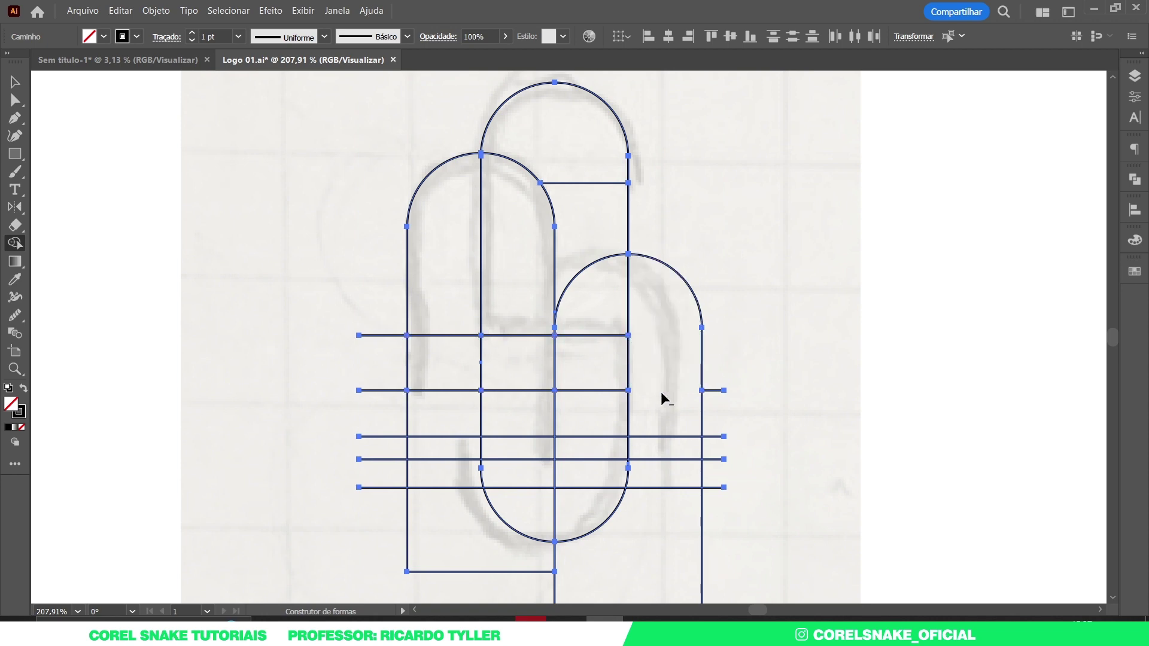
alt+click(665, 436)
alt+click(677, 459)
alt+click(702, 499)
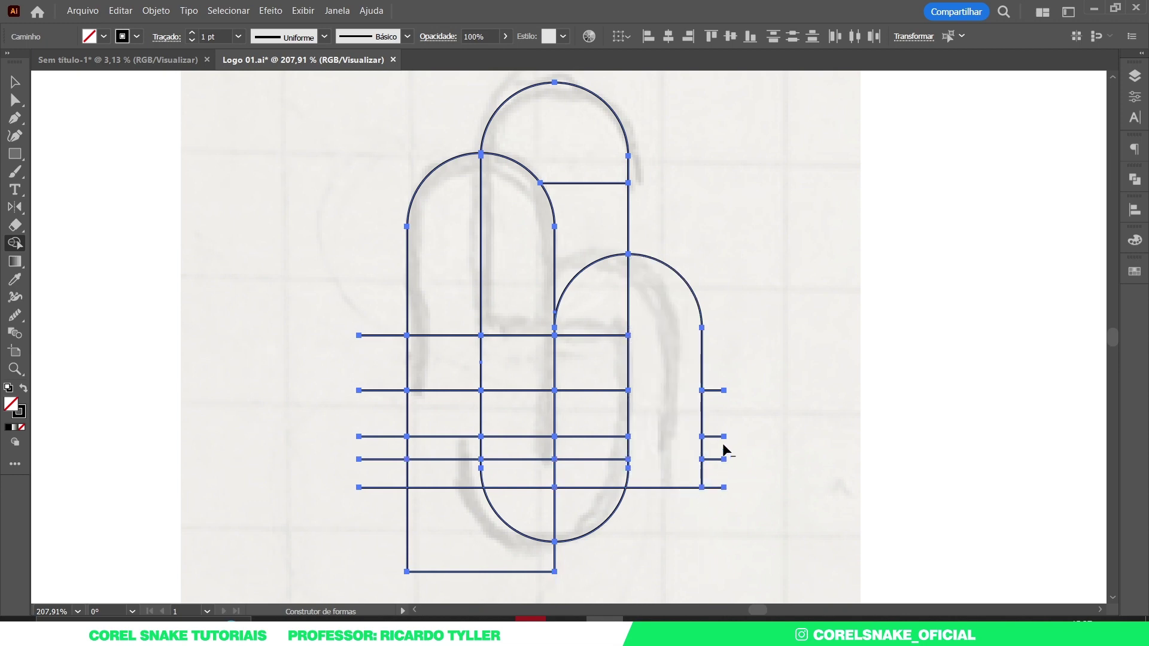
drag(716, 496, 715, 498)
Merge the middle column cells, then erase the lower edges, left stubs and left column's lower cell.
drag(593, 392, 683, 463)
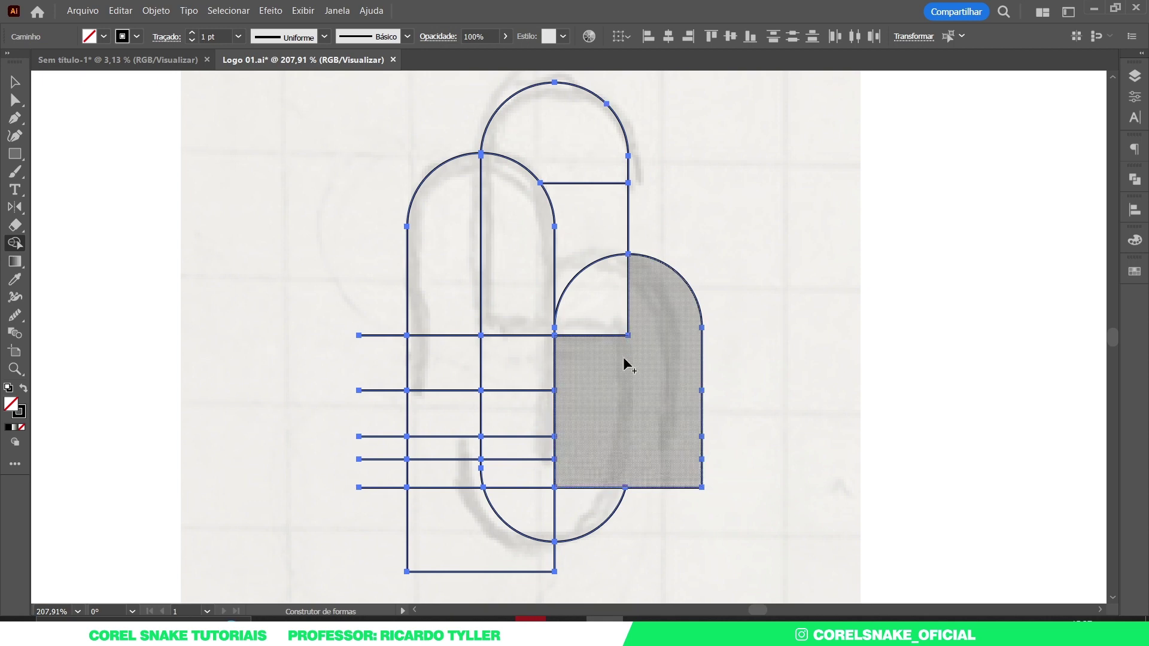
key(ctrl+z)
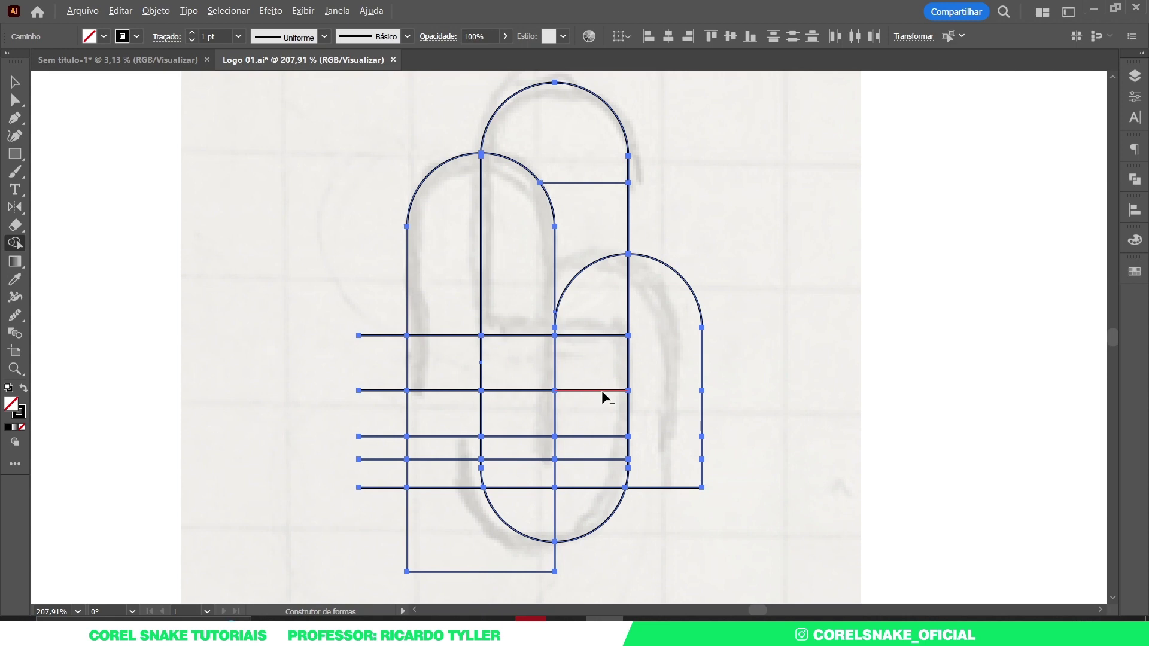
drag(591, 441, 581, 487)
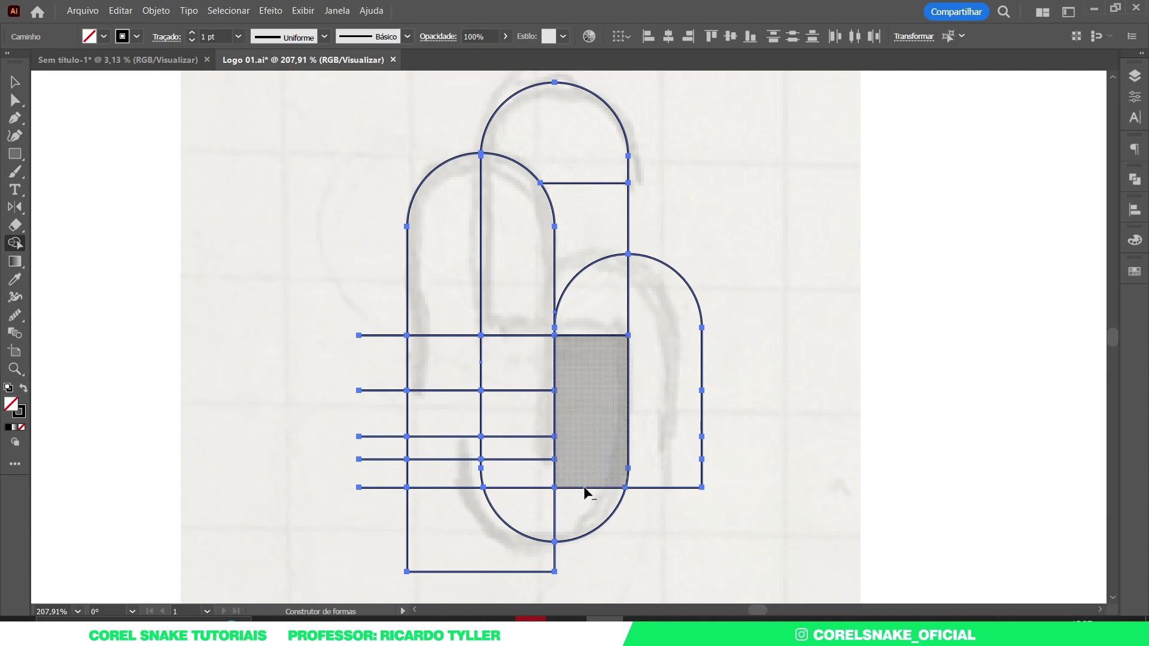
drag(581, 487, 556, 482)
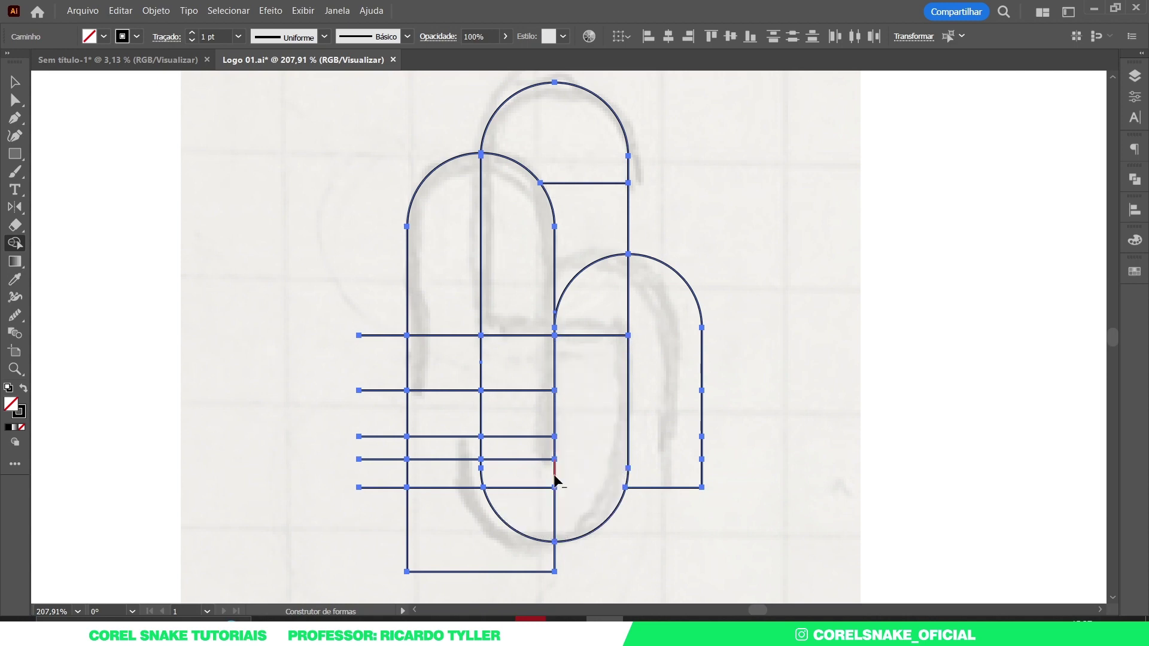
alt+click(555, 503)
alt+click(546, 487)
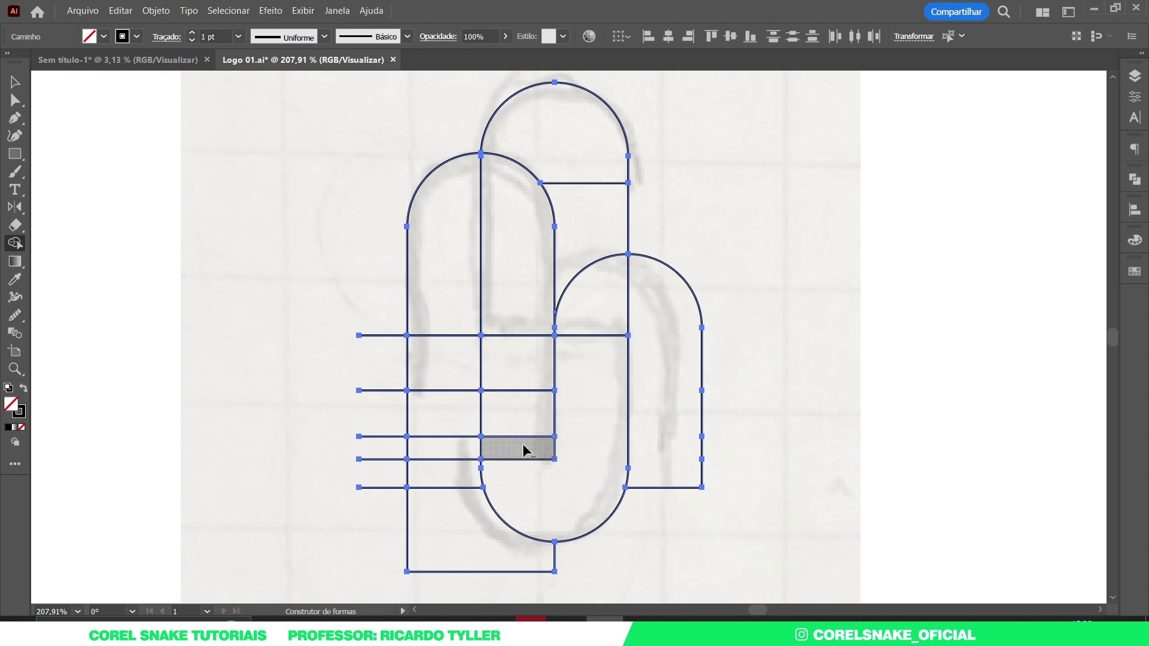
click(519, 457)
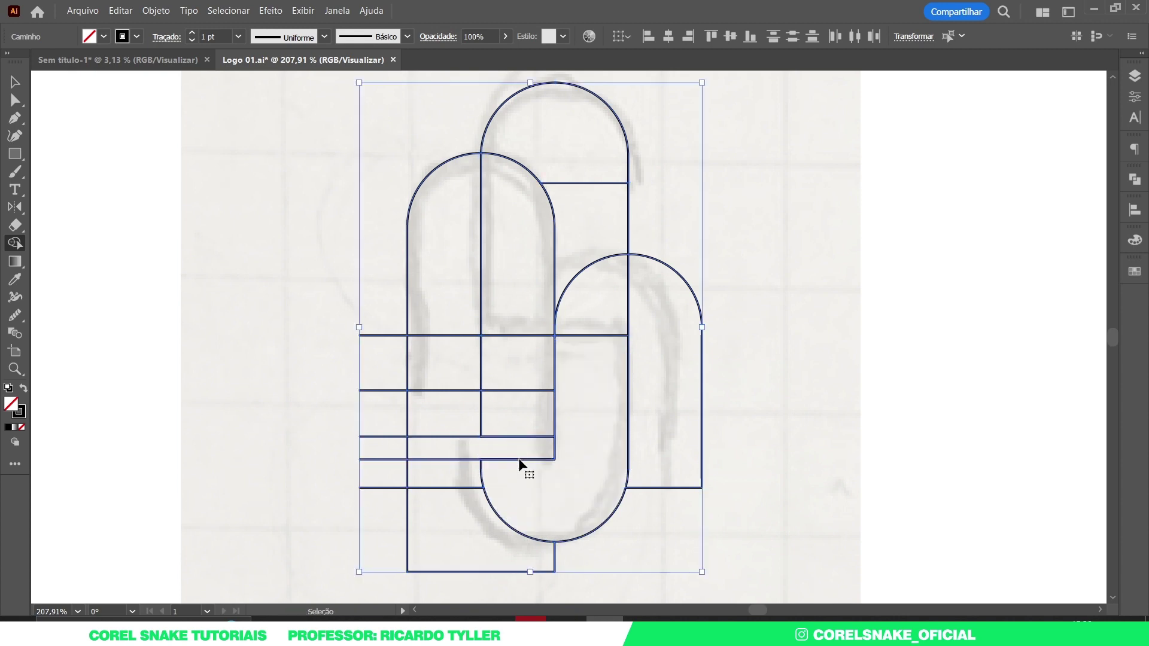
alt+click(518, 457)
alt+click(517, 436)
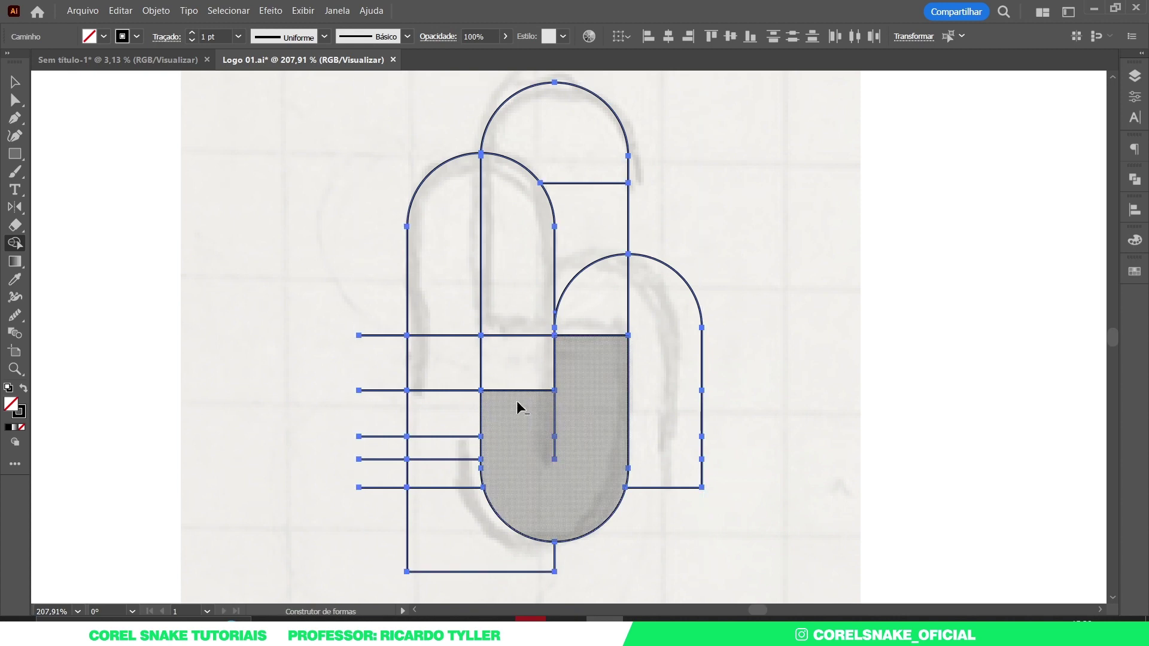
click(484, 420)
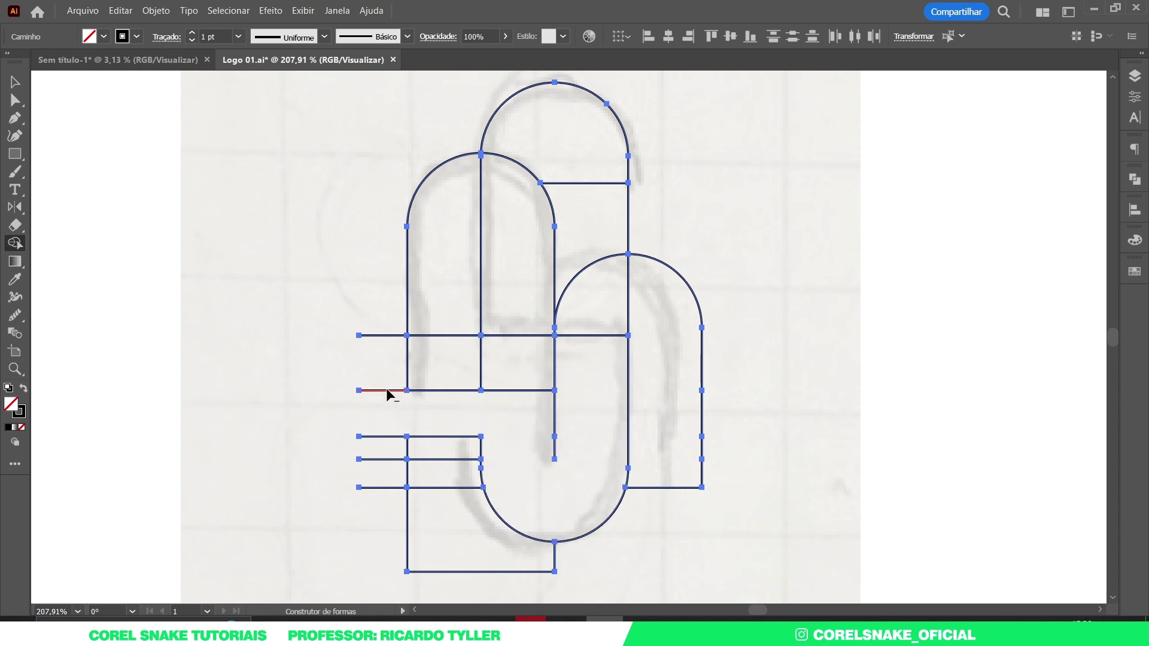
drag(373, 388, 371, 526)
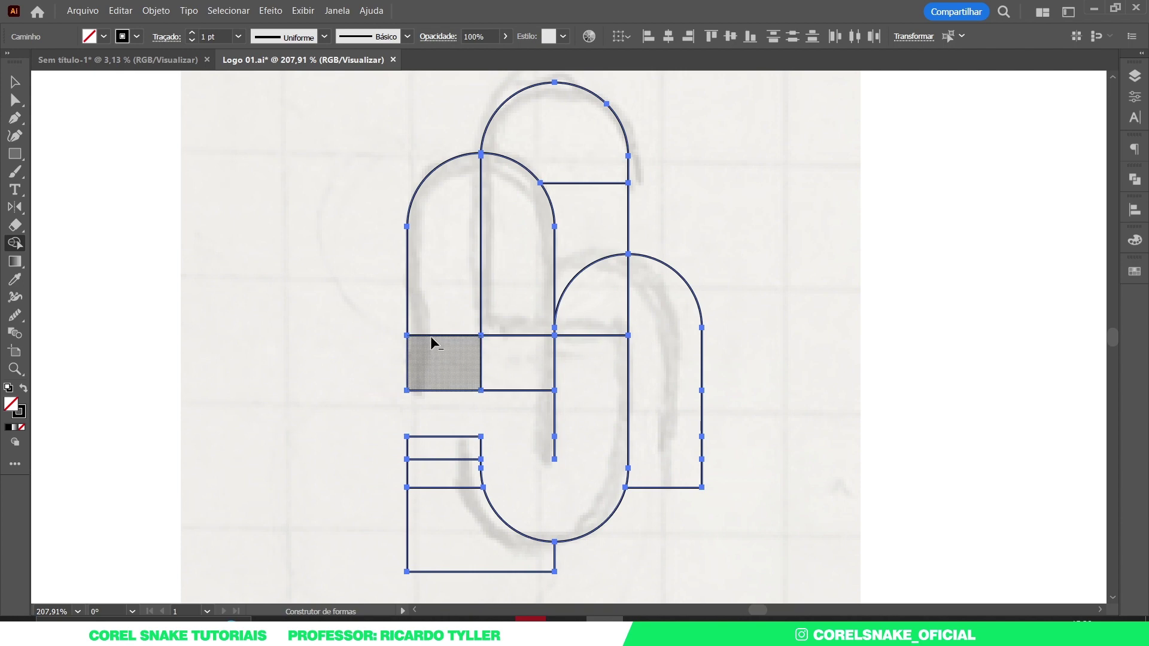
drag(429, 332, 430, 387)
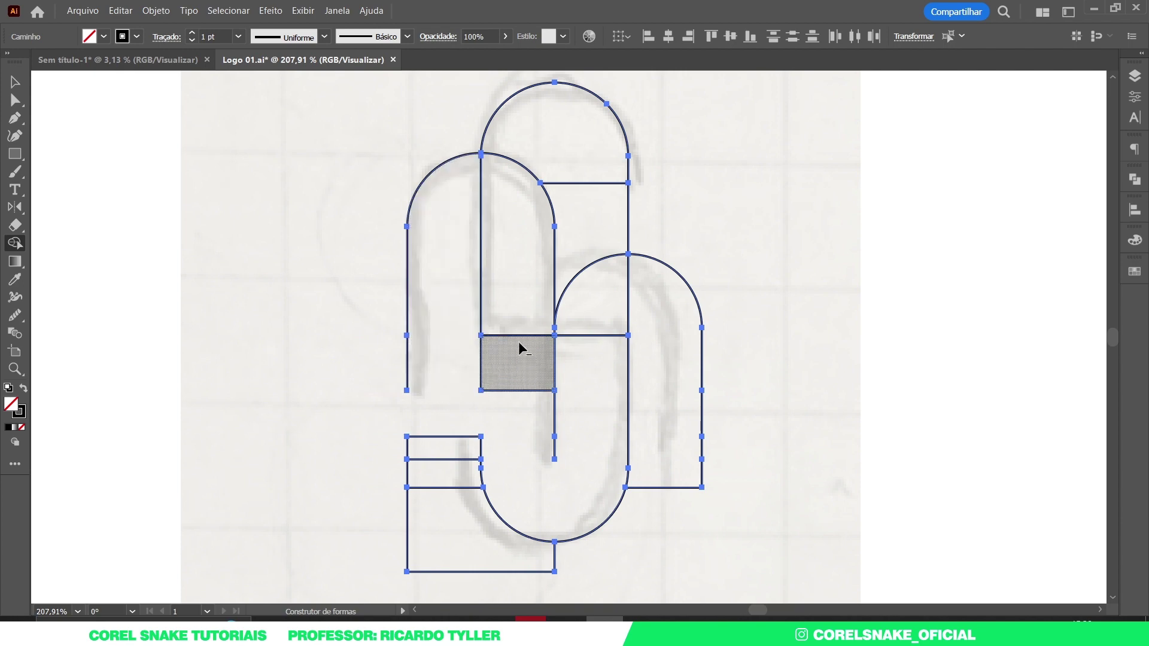
Erase the top arch's bottom edge, the bottom rectangle's edges and the right arch's inner vertical.
alt+click(510, 390)
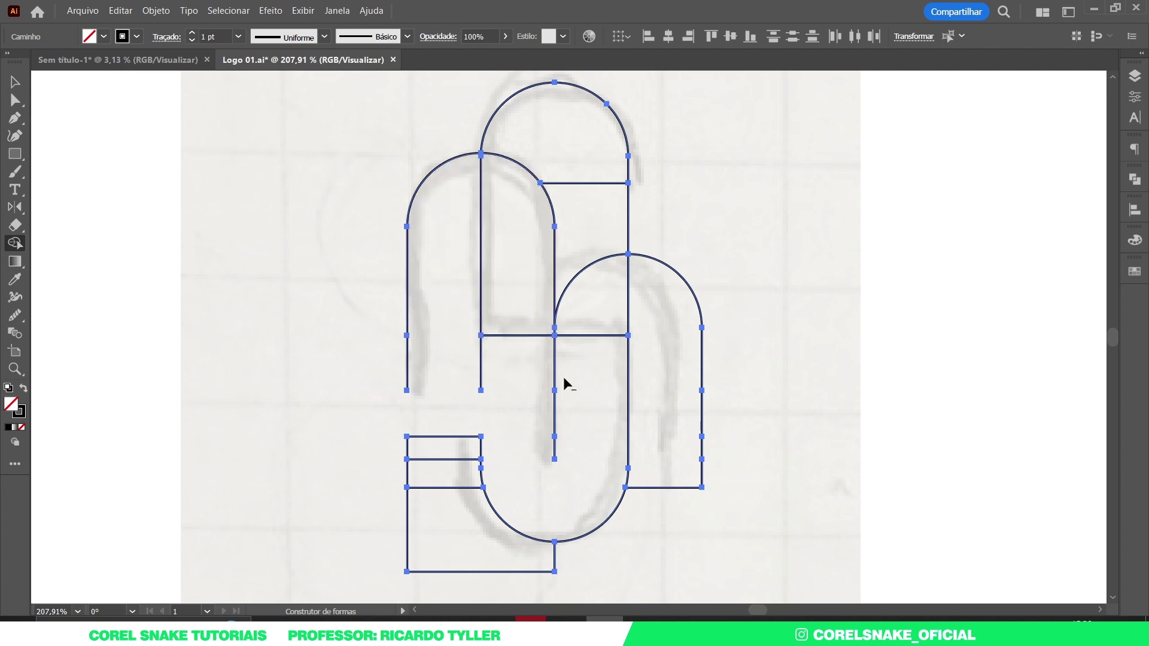
alt+click(584, 182)
key(ctrl+z)
alt+click(609, 182)
alt+click(488, 572)
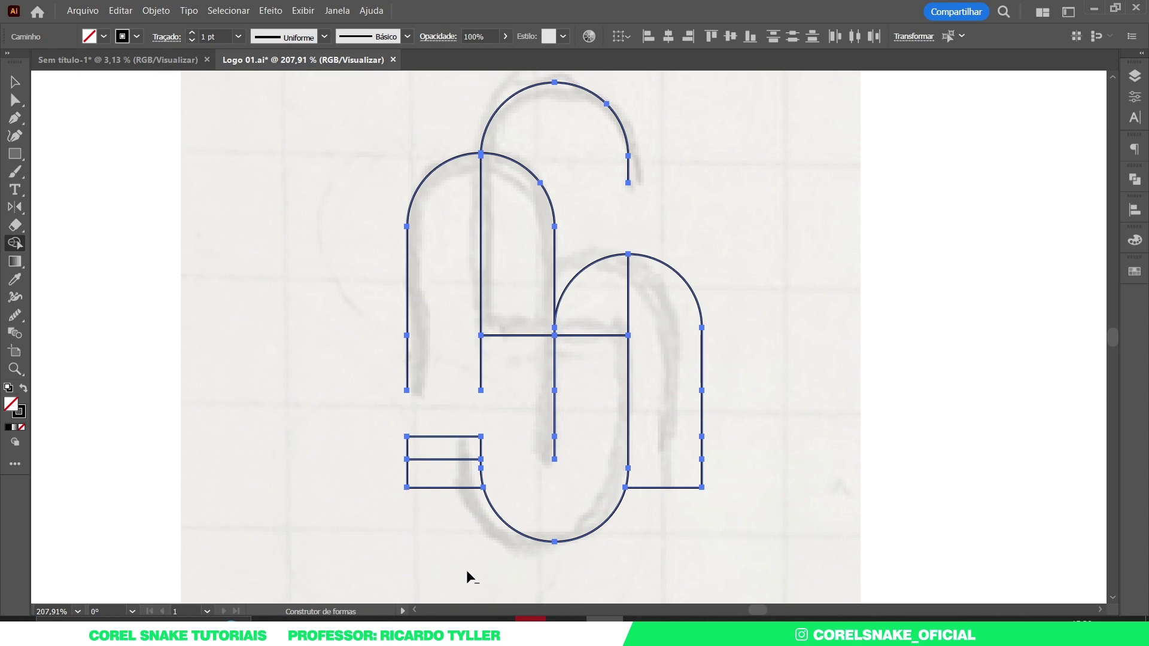
drag(427, 421, 432, 533)
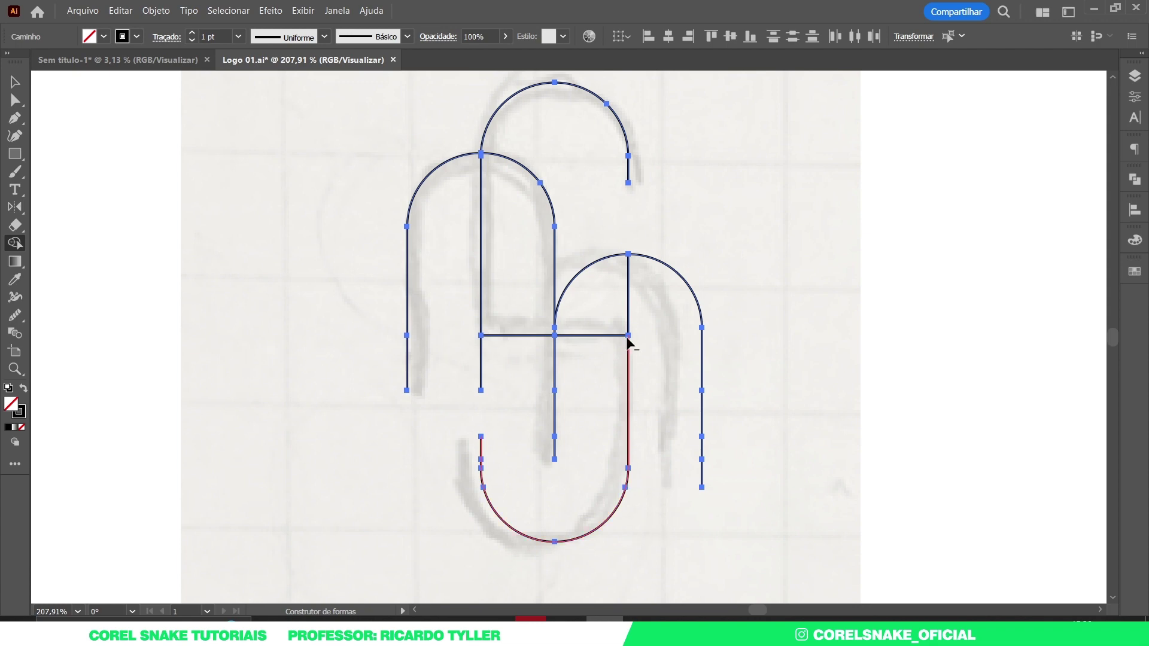
alt+click(626, 294)
mouse_move(563, 398)
mouse_down()
mouse_move(429, 402)
mouse_move(462, 408)
mouse_up()
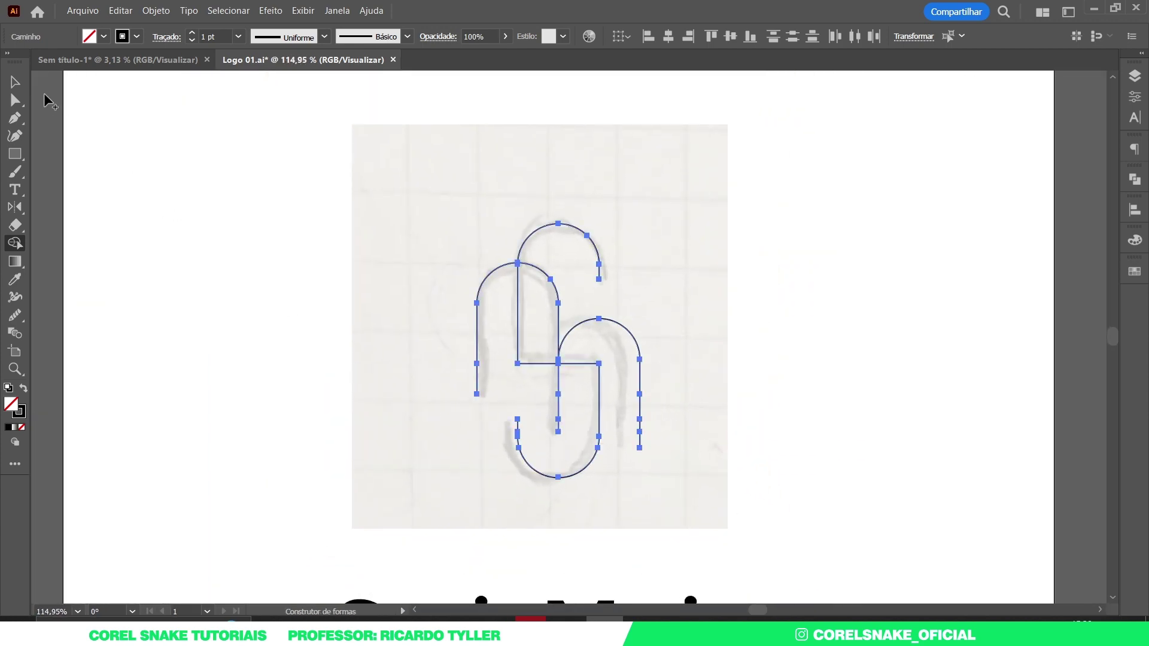
Join the middle vertical strokes and crossbar into one path.
click(15, 82)
mouse_move(563, 479)
mouse_down()
mouse_move(430, 302)
mouse_move(856, 382)
mouse_up()
click(855, 382)
drag(476, 355, 620, 383)
click(624, 382)
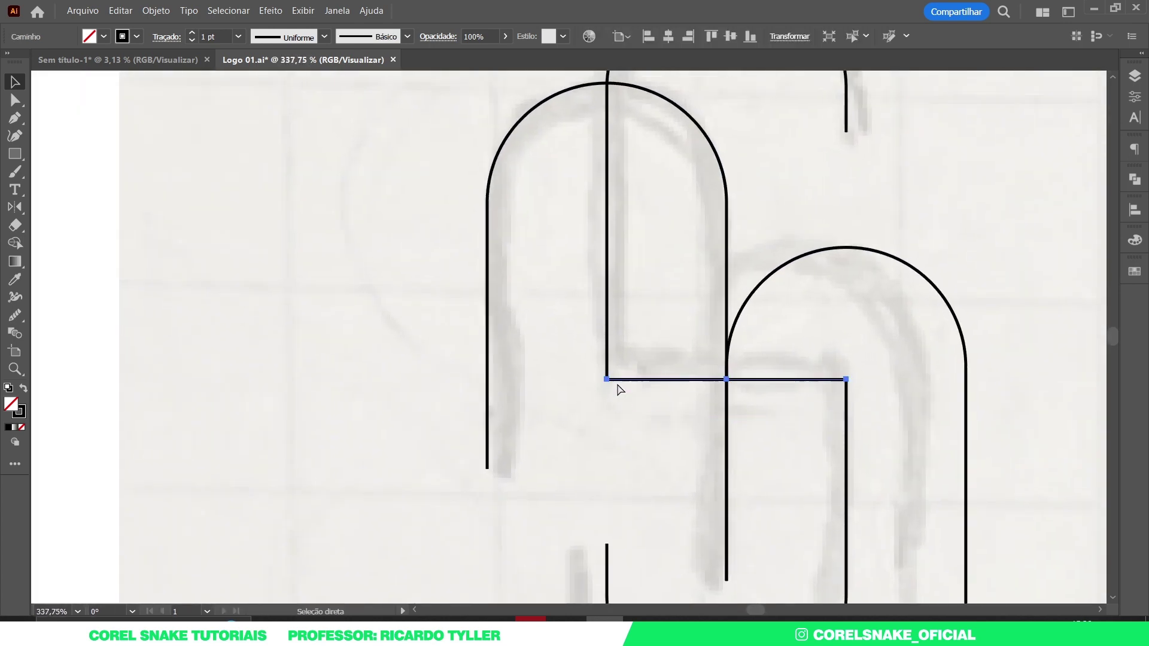
click(607, 344)
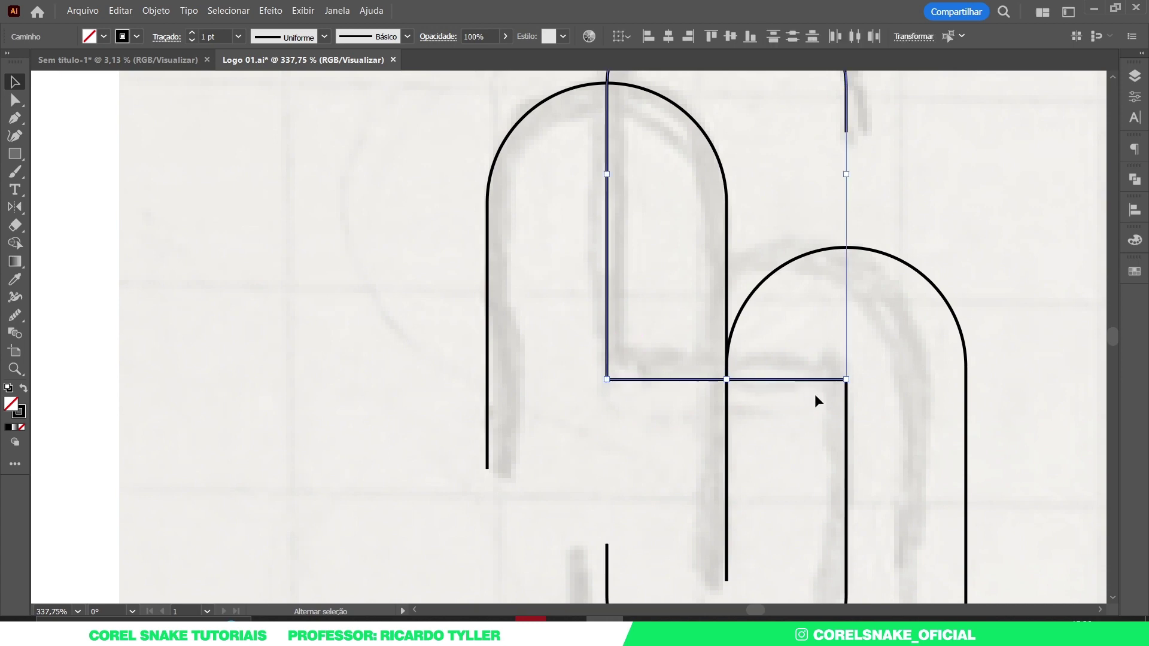
shift+click(846, 406)
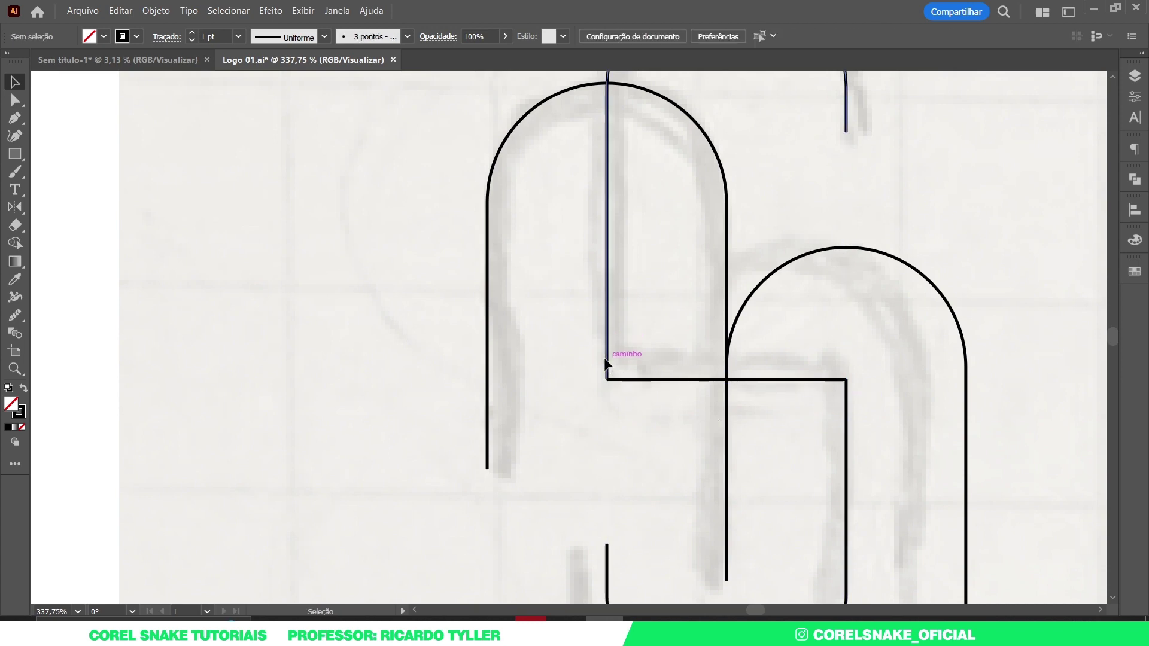
key(ctrl+j)
Cut the vertical stroke with a short Pen line and remove the piece above the crossbar.
click(17, 102)
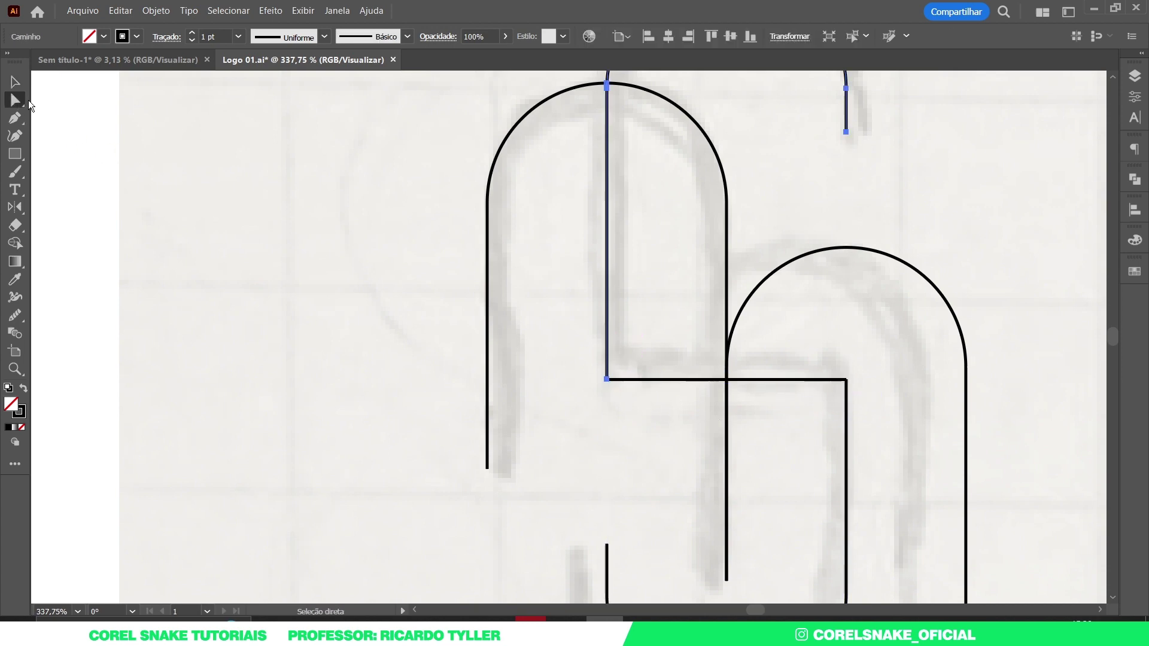
click(608, 379)
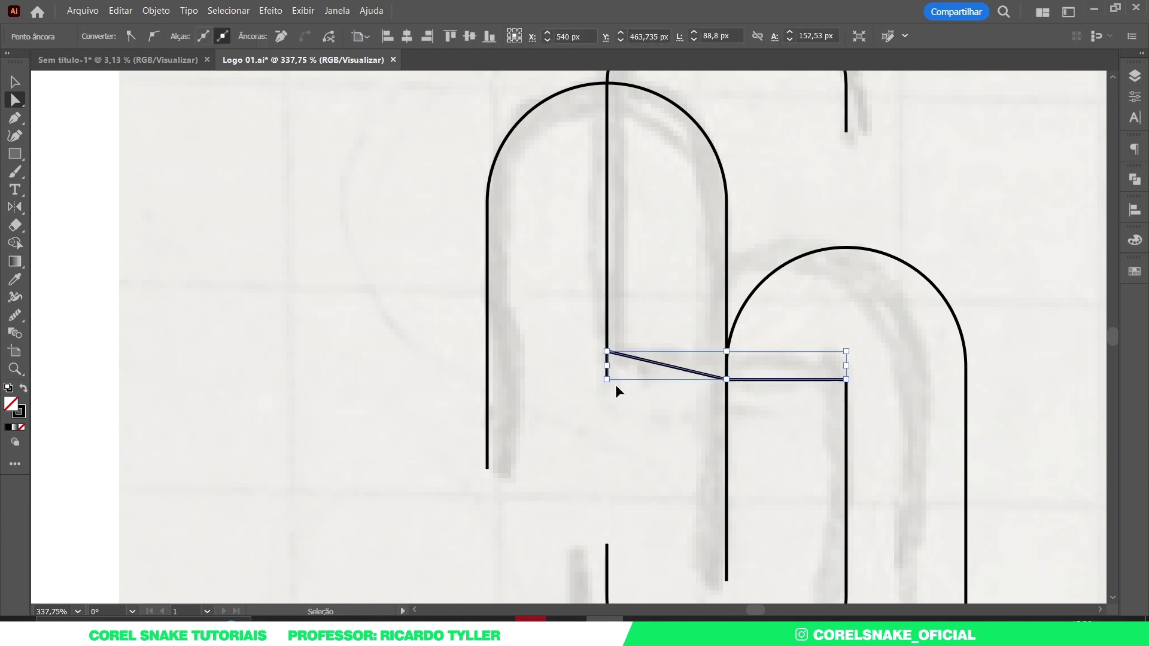
click(607, 348)
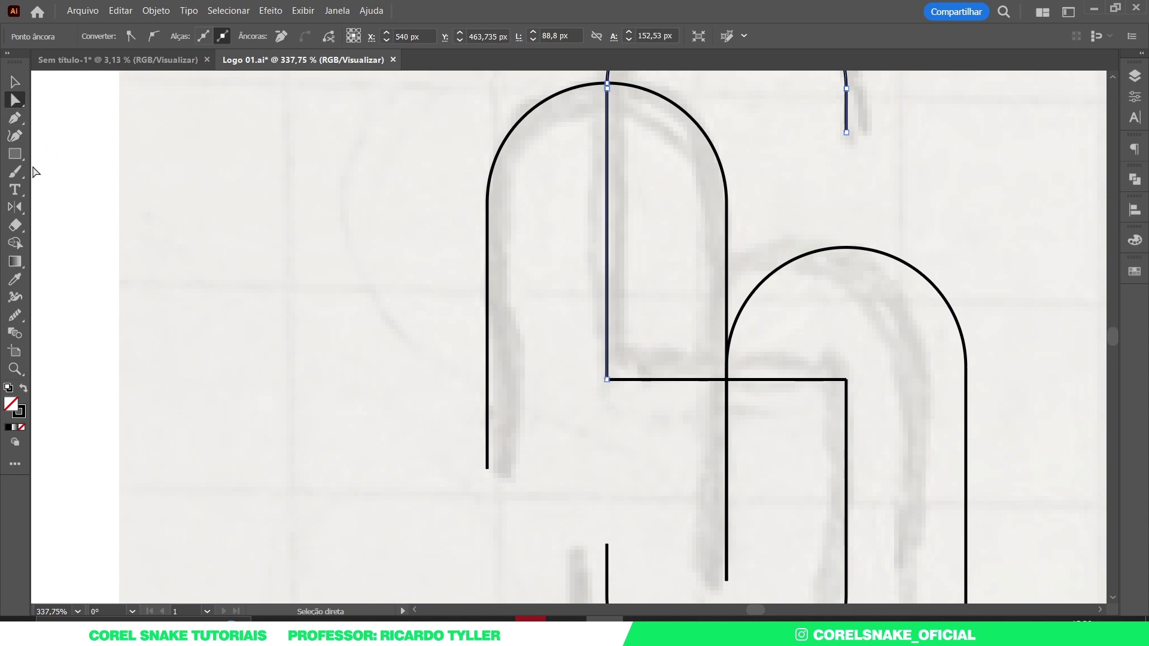
click(15, 118)
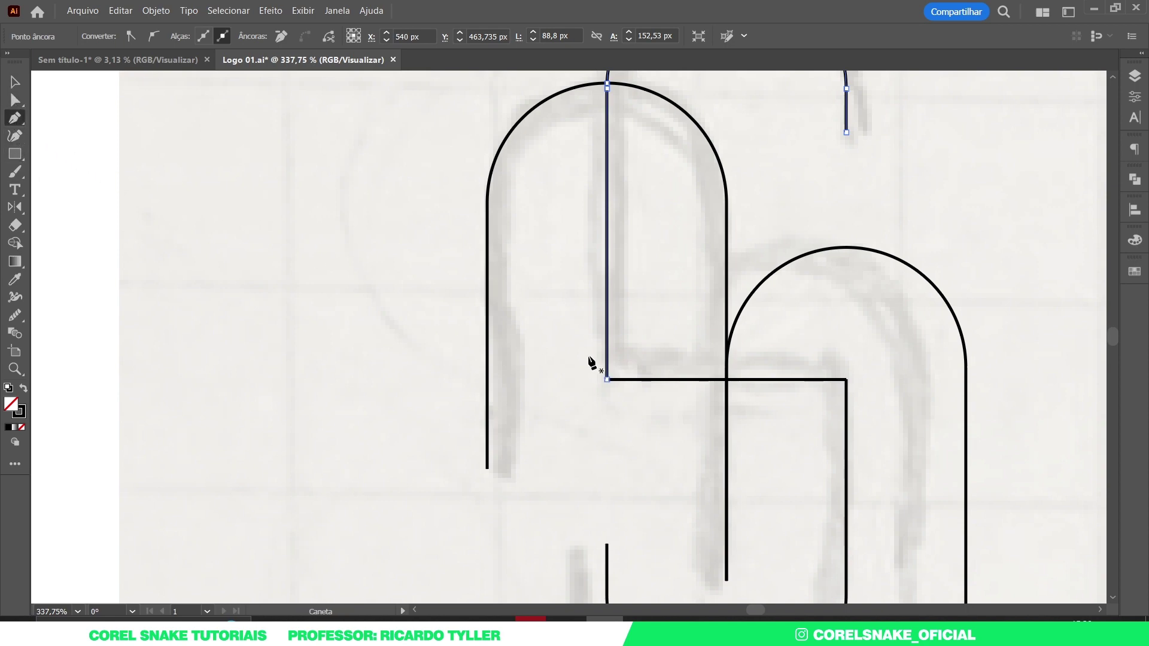
click(558, 307)
click(651, 307)
click(15, 82)
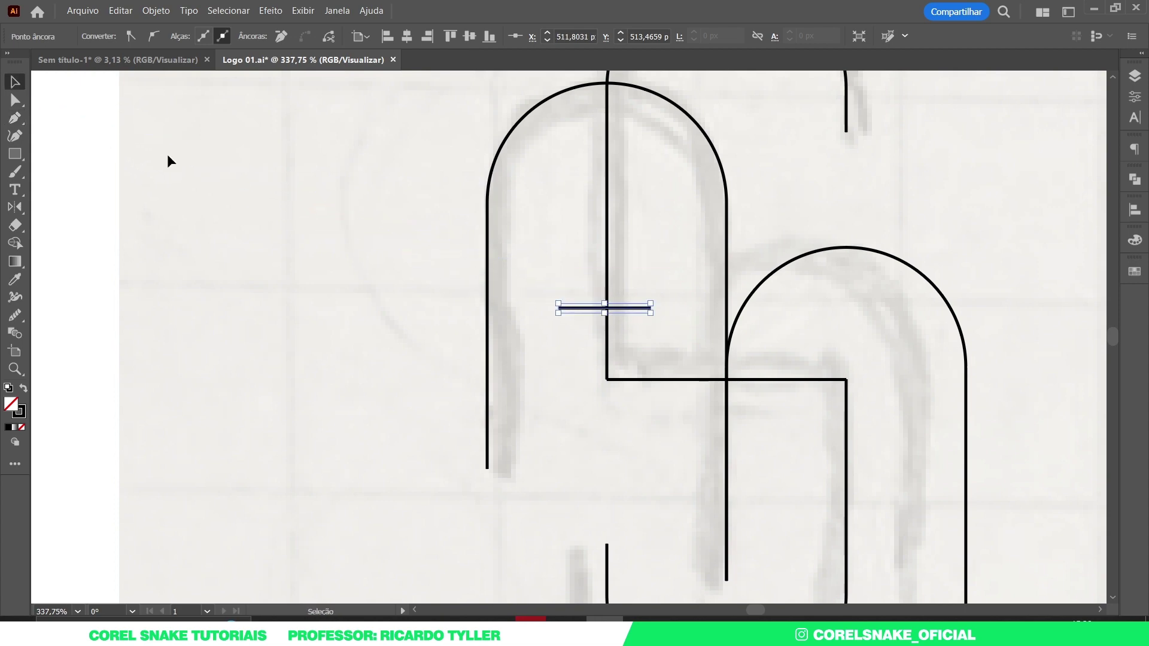
shift+click(607, 340)
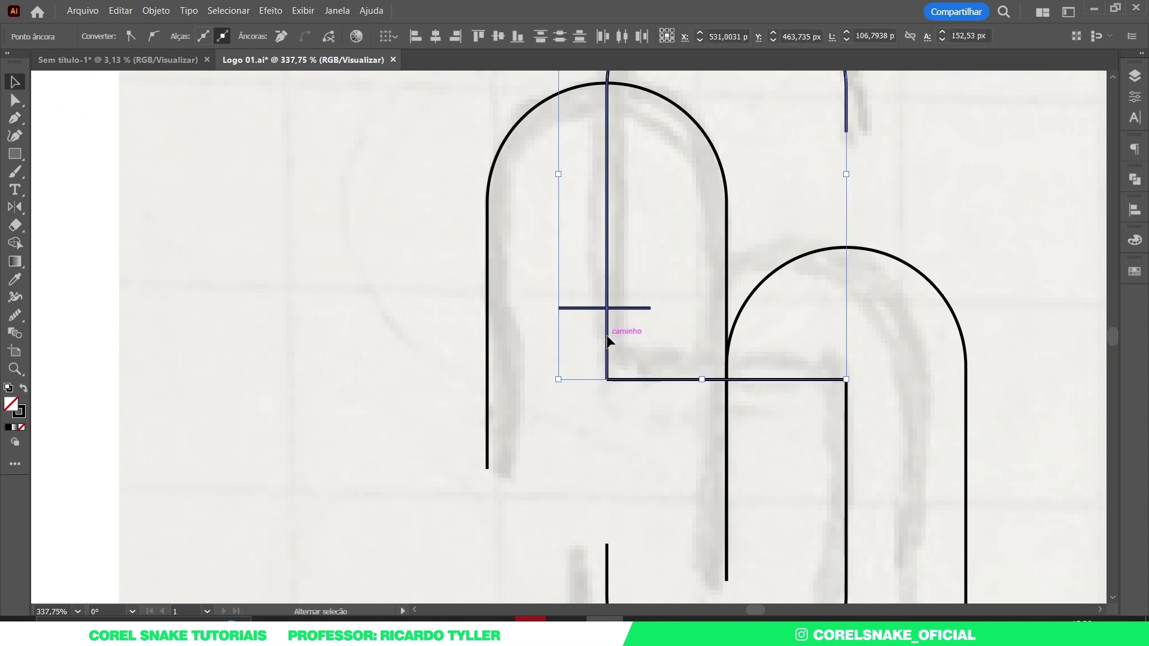
key(shift+m)
alt+click(607, 339)
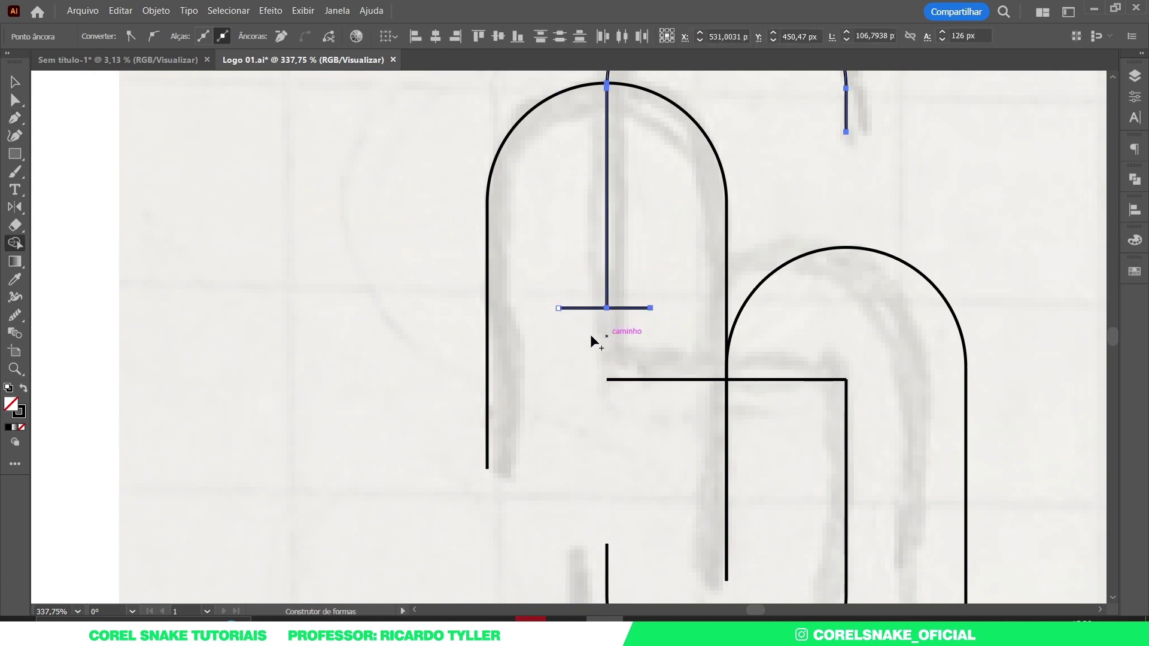
Delete the short cutting line and raise the crossbar slightly.
click(15, 82)
click(588, 316)
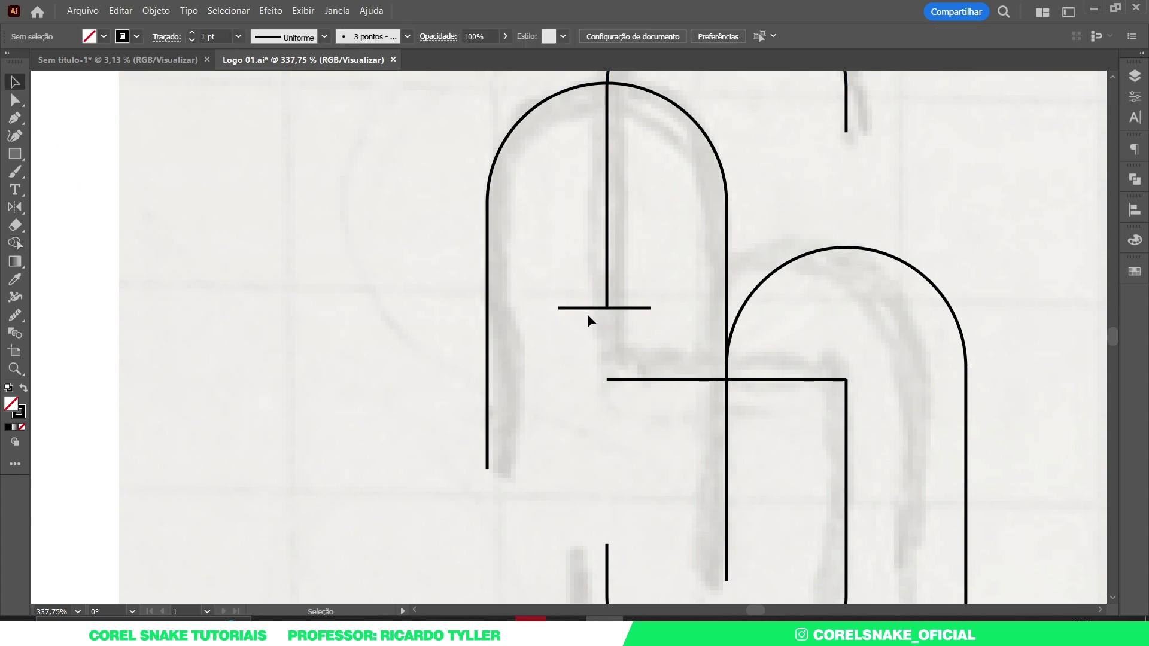
click(585, 308)
key(Delete)
key(ctrl+space)
drag(712, 380, 716, 357)
key(ctrl+0)
Drag both inner vertical strokes' endpoints onto the ends of the raised crossbar.
scroll(764, 395, up, 2)
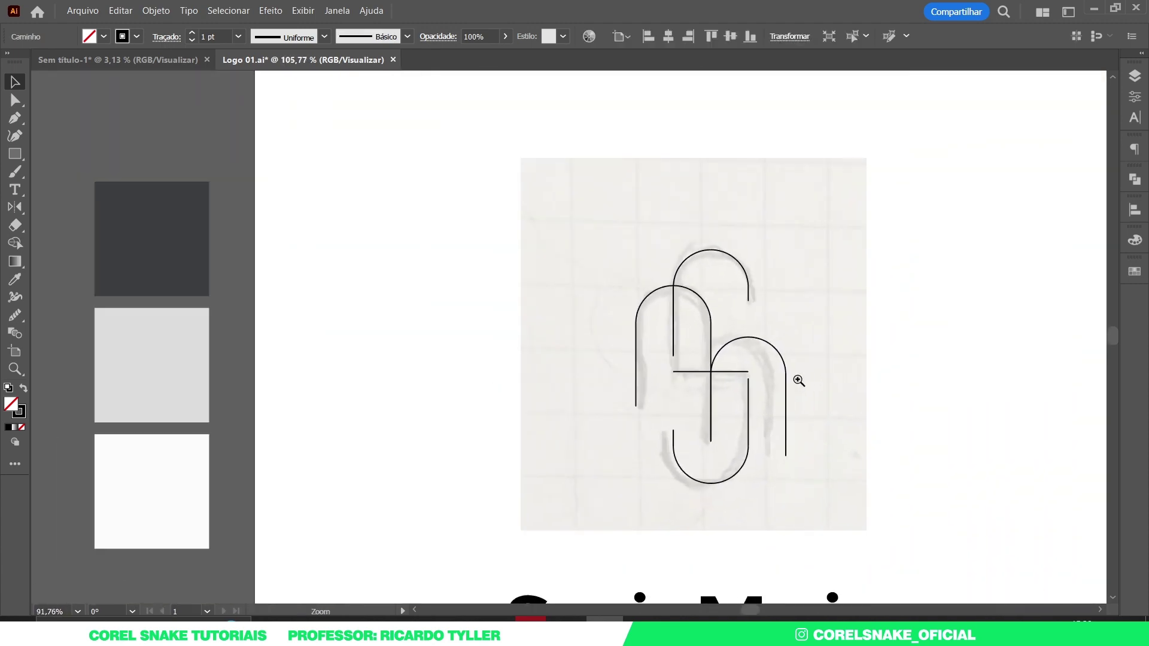
scroll(798, 379, up, 1)
scroll(754, 396, up, 3)
scroll(748, 373, up, 2)
click(703, 364)
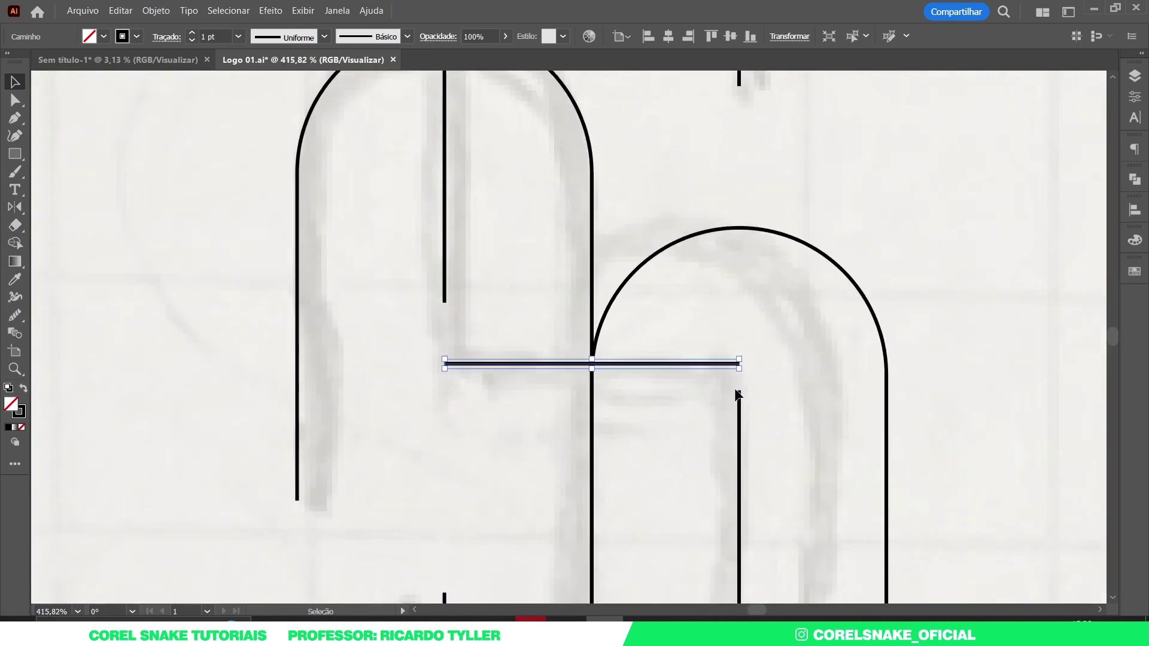
click(20, 102)
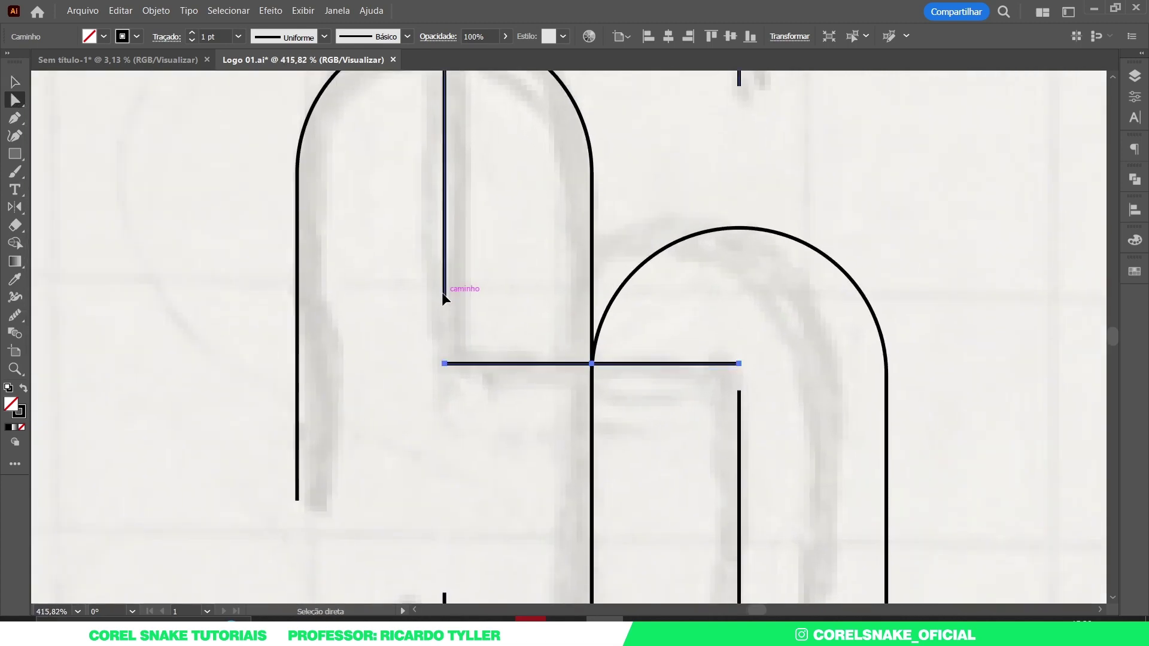
drag(443, 298, 440, 363)
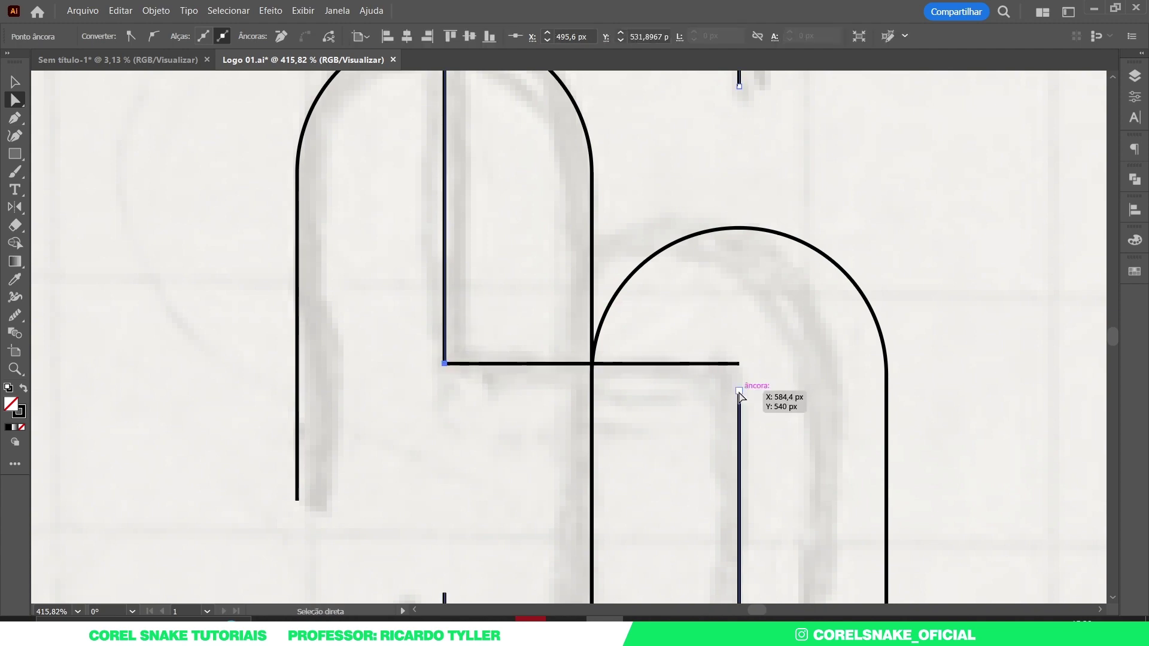
drag(739, 390, 739, 364)
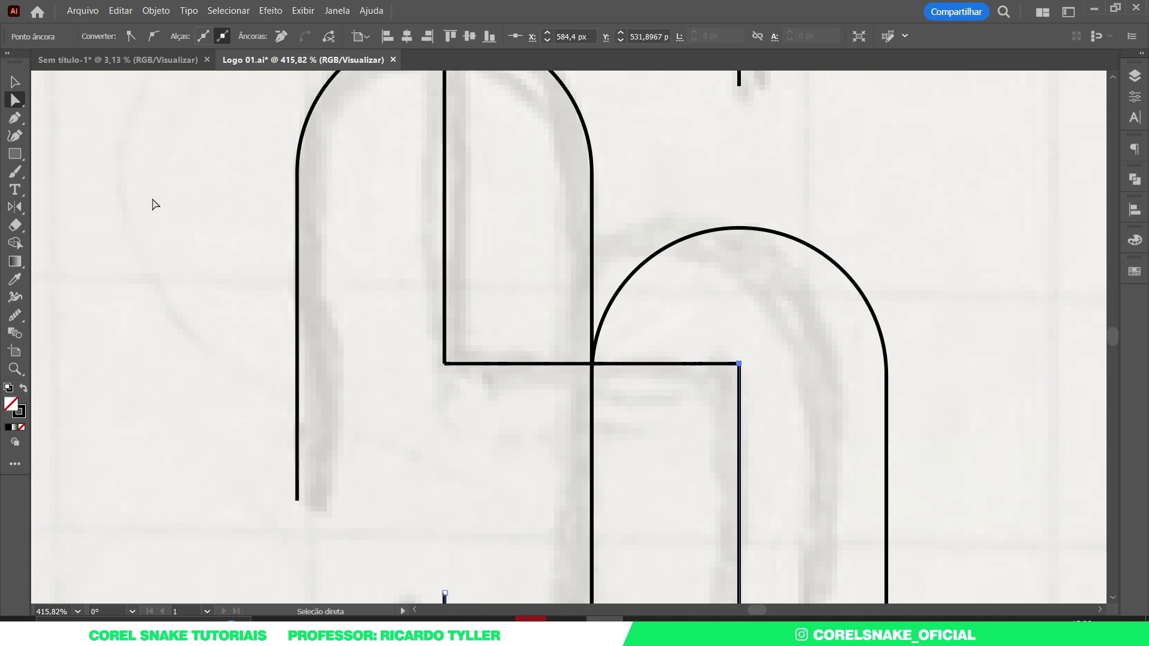
Select and delete the background pencil sketch image.
key(ctrl+0)
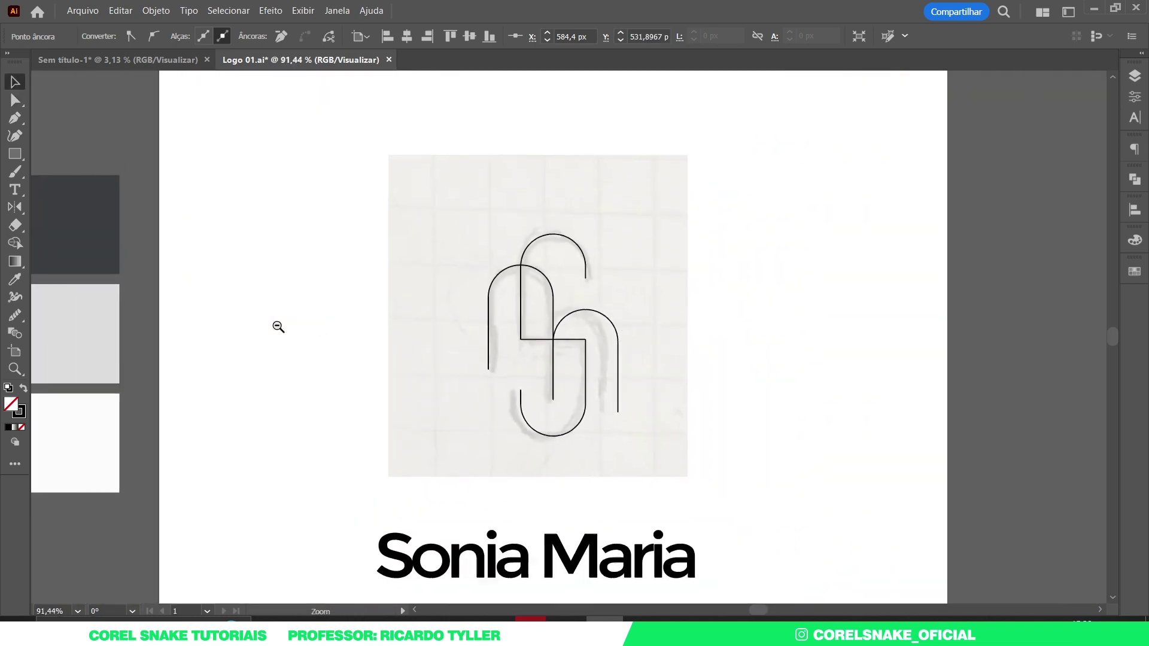
scroll(279, 327, down, 1)
click(714, 390)
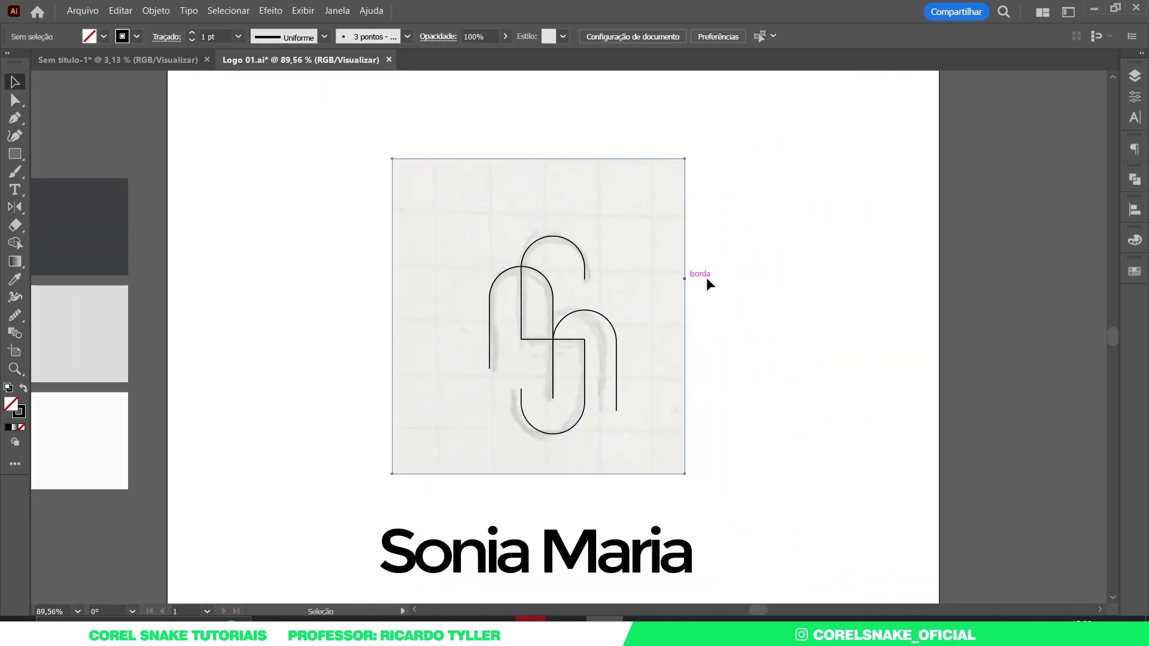
drag(683, 282, 1037, 293)
Delete the reference sketch image from the artboard.
key(Delete)
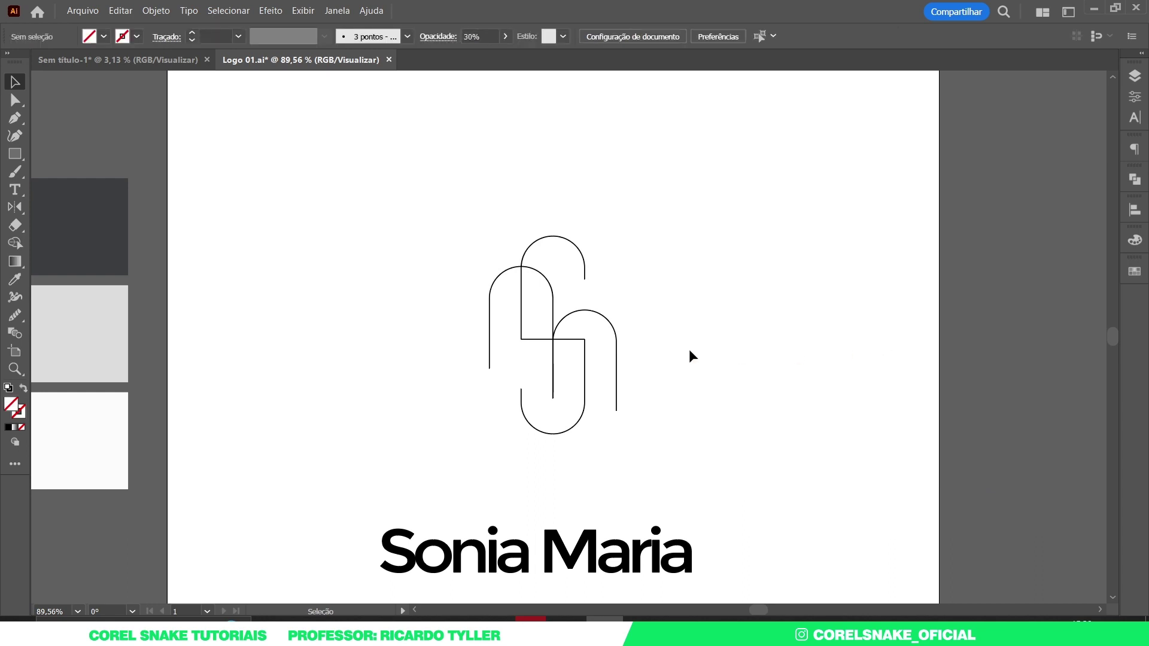
scroll(538, 347, down, 3)
scroll(470, 336, down, 1)
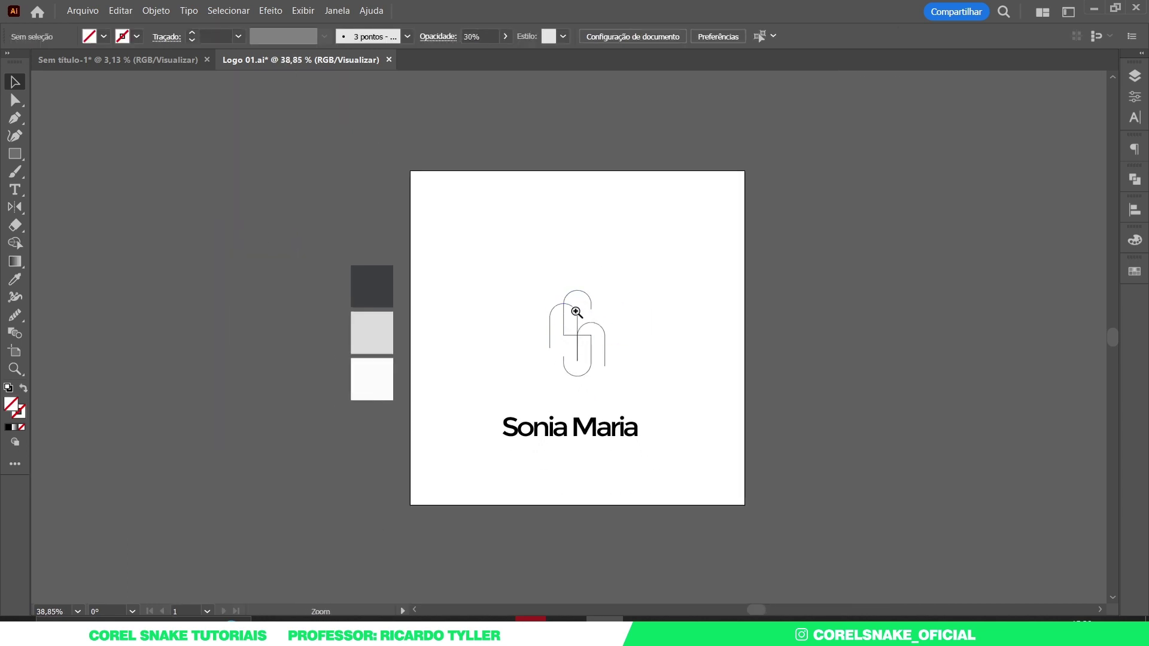
scroll(574, 313, up, 3)
Raise the stroke weight of all monogram paths to 10 pt.
drag(488, 224, 721, 498)
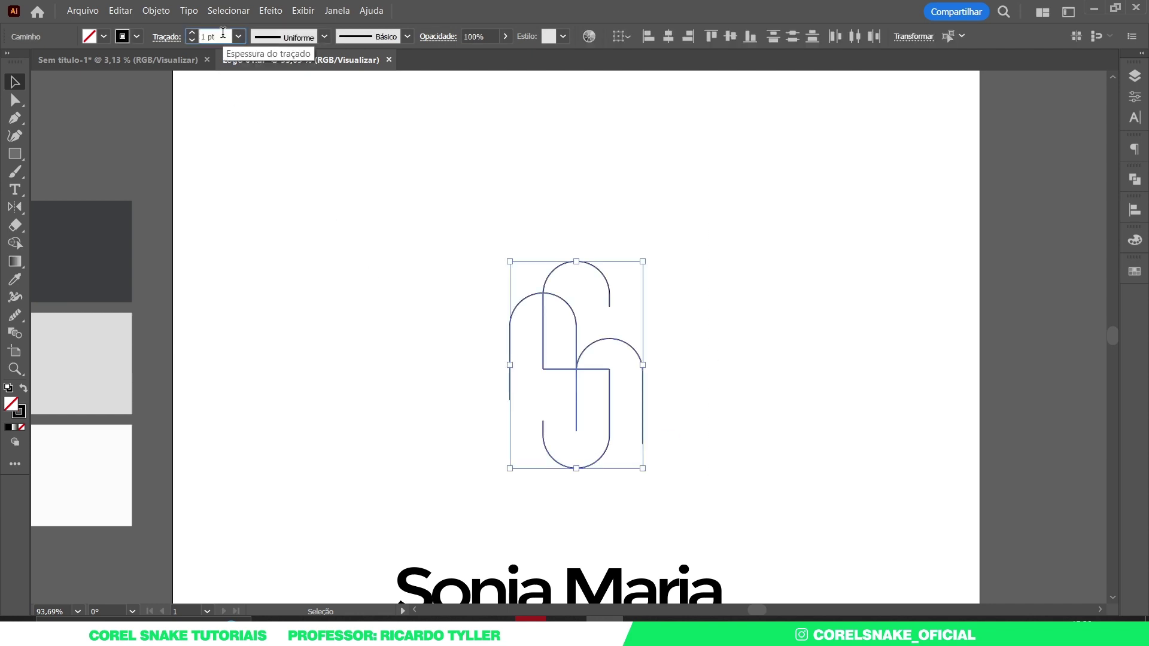
key(Up)
key(Up)
key(Up)
key(Up)
key(Up)
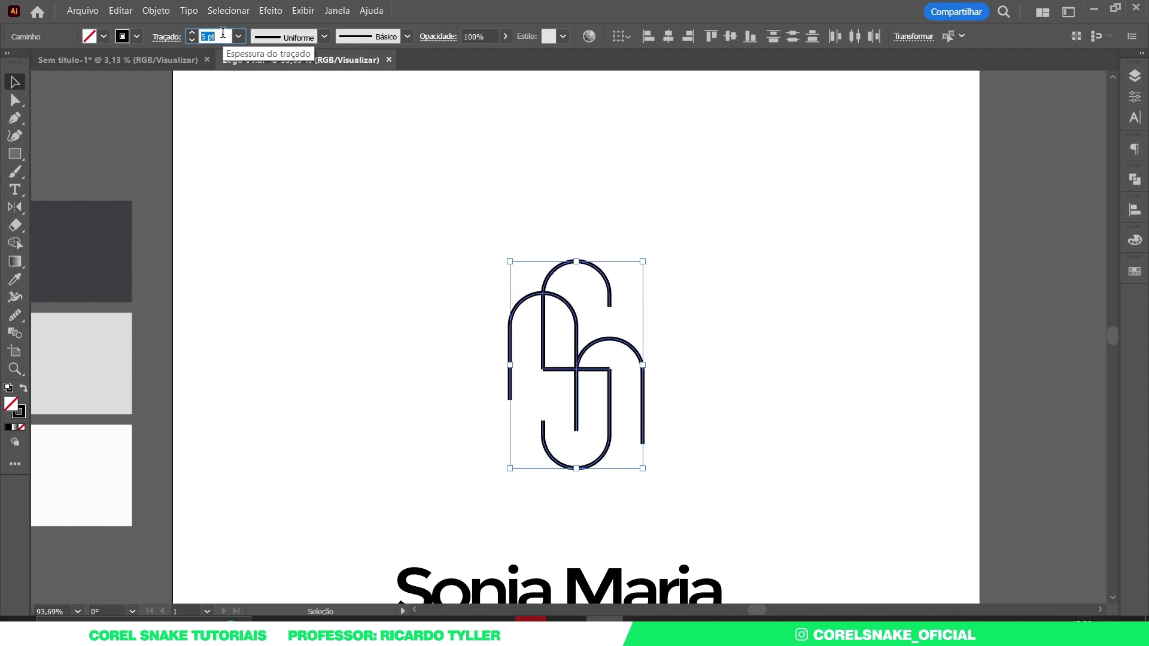
key(Up)
key(Up)
key(Up)
key(Up)
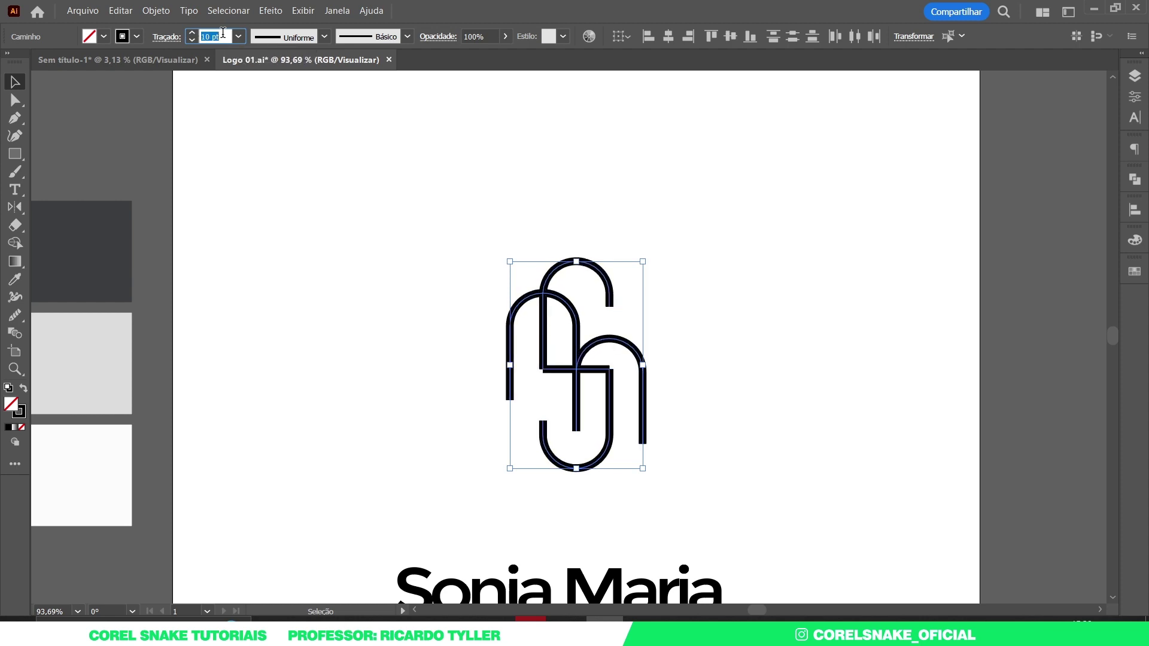
click(780, 354)
mouse_move(802, 371)
mouse_down()
mouse_move(624, 343)
mouse_move(764, 344)
mouse_up()
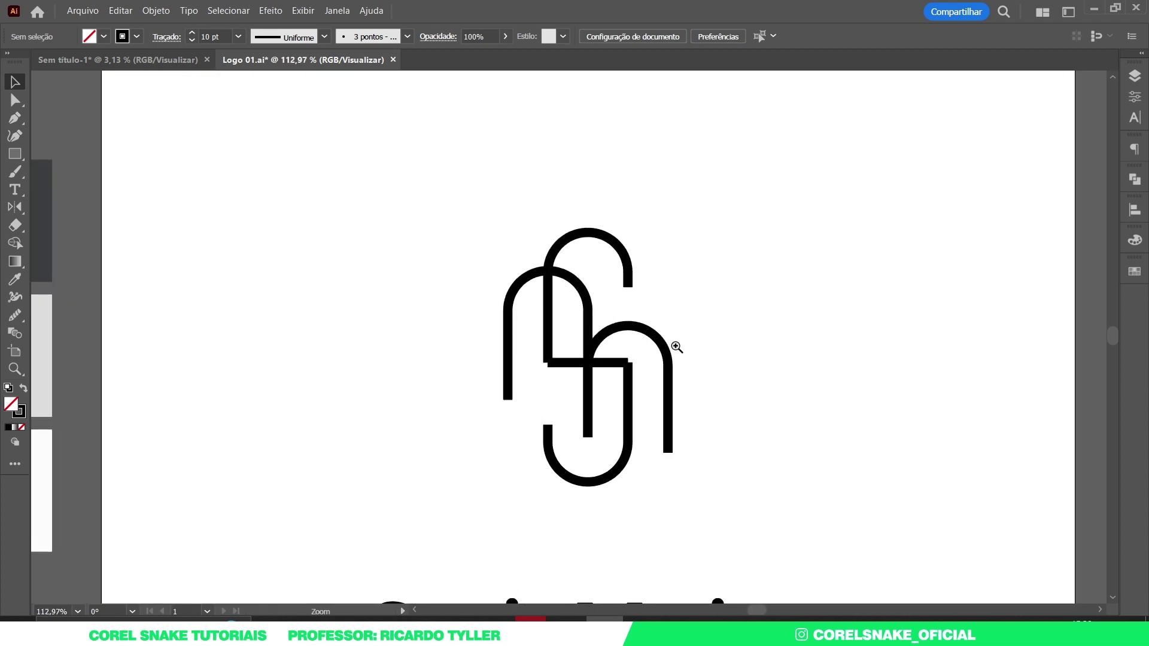
Check the crossbar and top arc paths by nudging each and back.
drag(675, 343, 698, 367)
key(v)
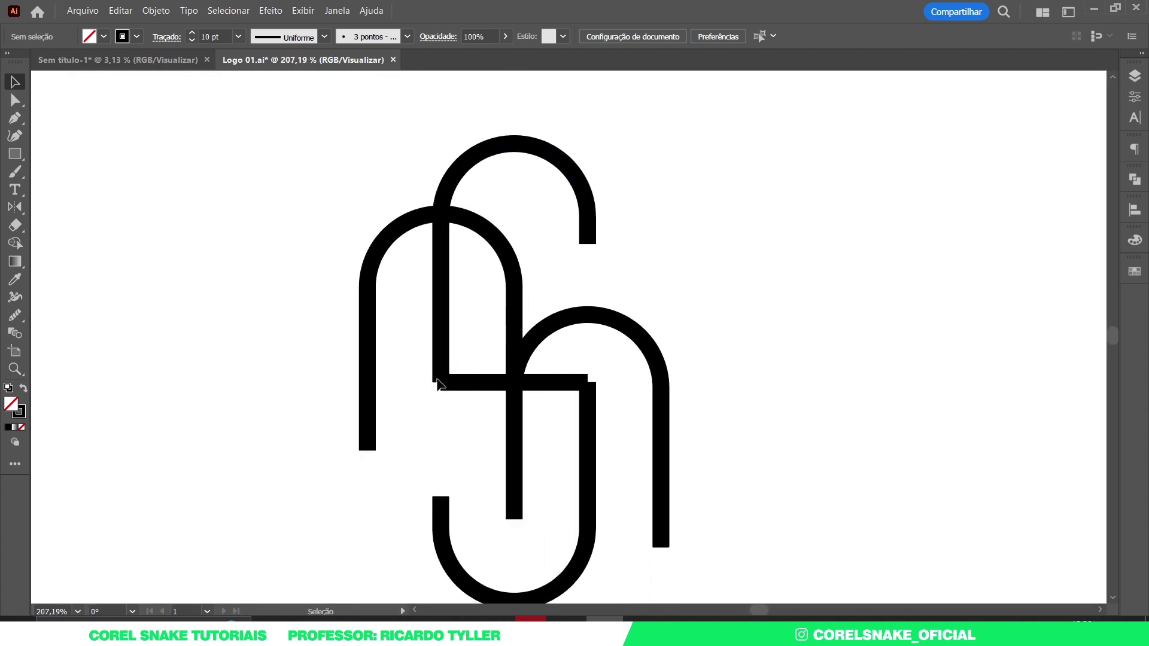
drag(488, 385, 487, 386)
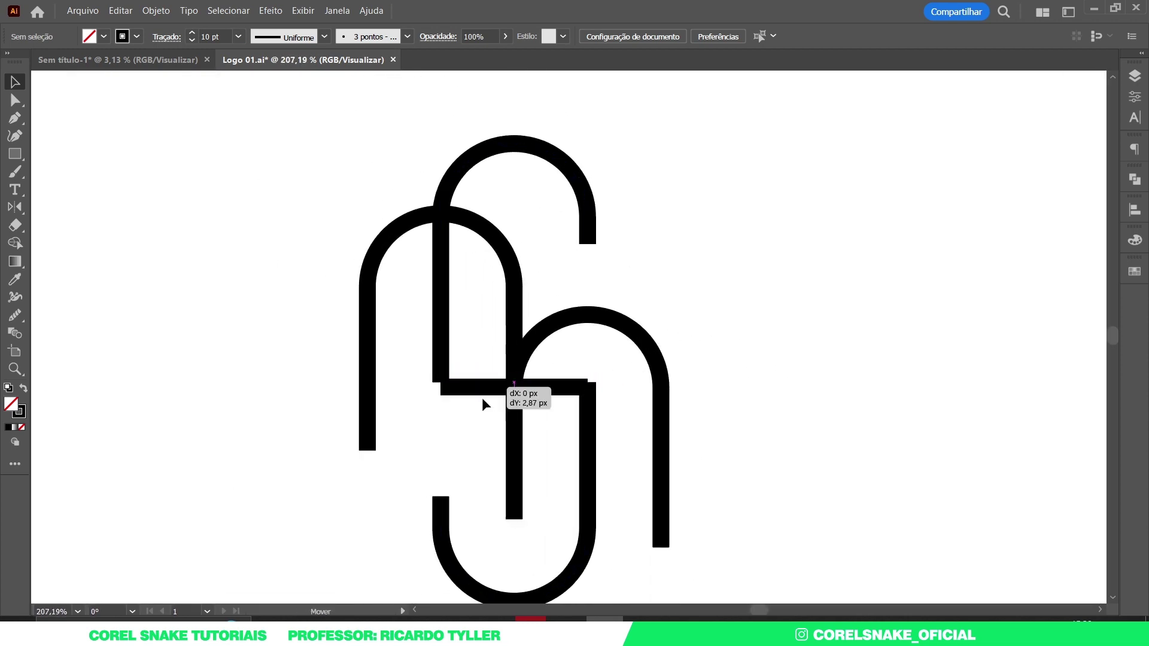
drag(443, 344, 443, 346)
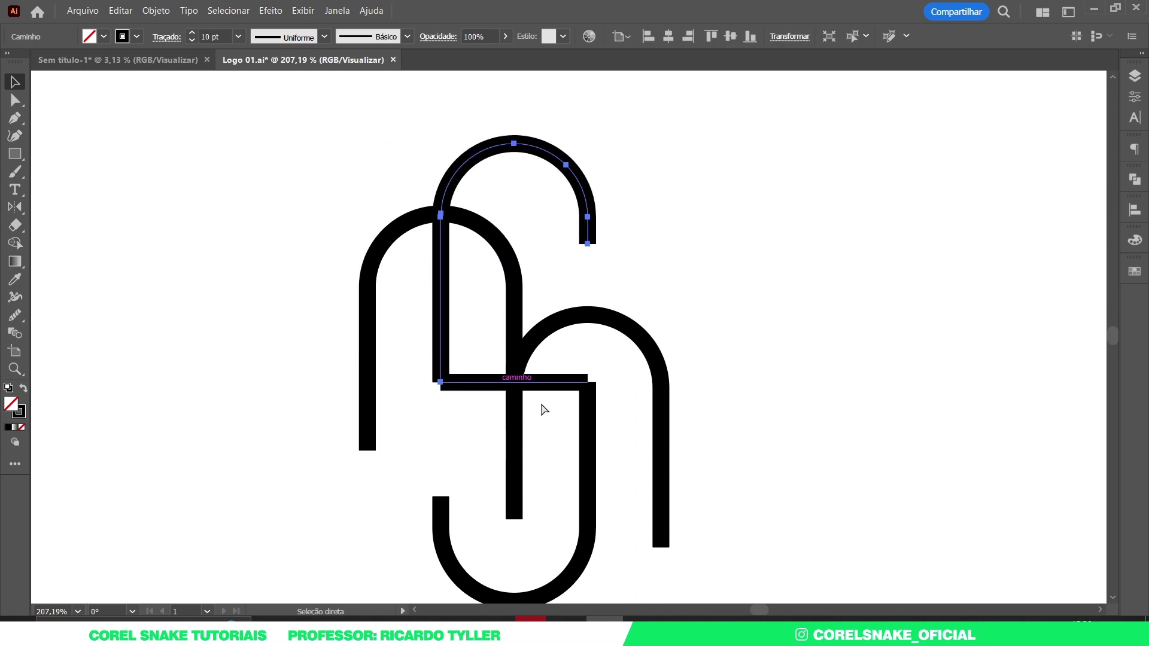
click(625, 443)
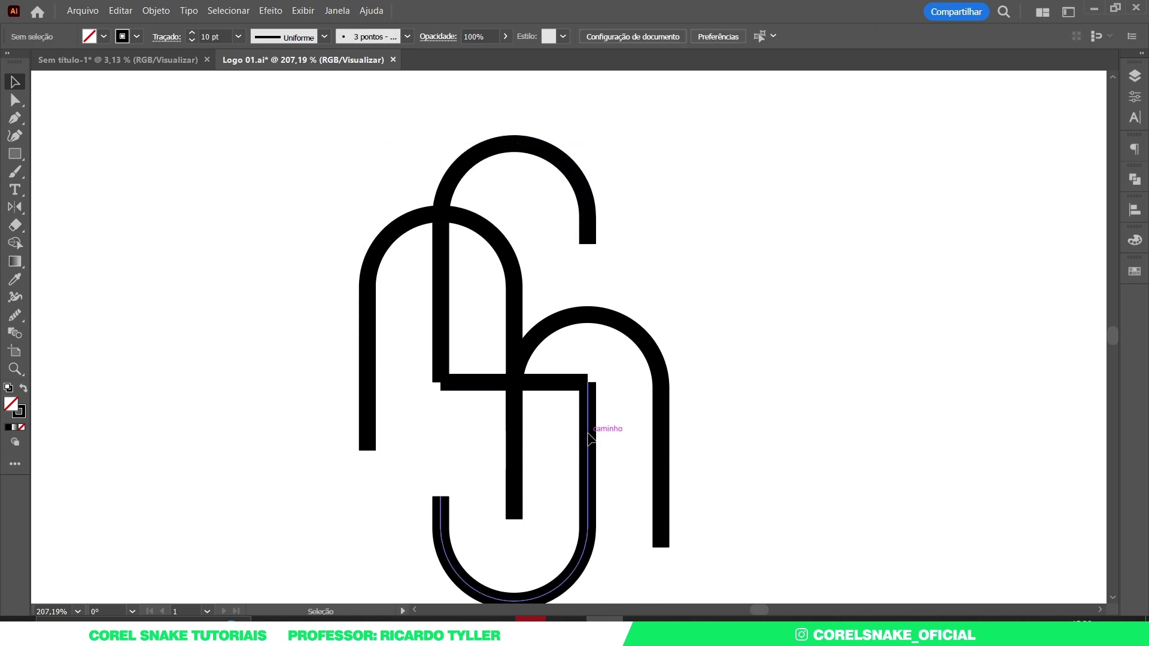
Join the U-shaped stroke's endpoints to fill the lower-left and lower-right corner notches.
click(589, 434)
click(501, 392)
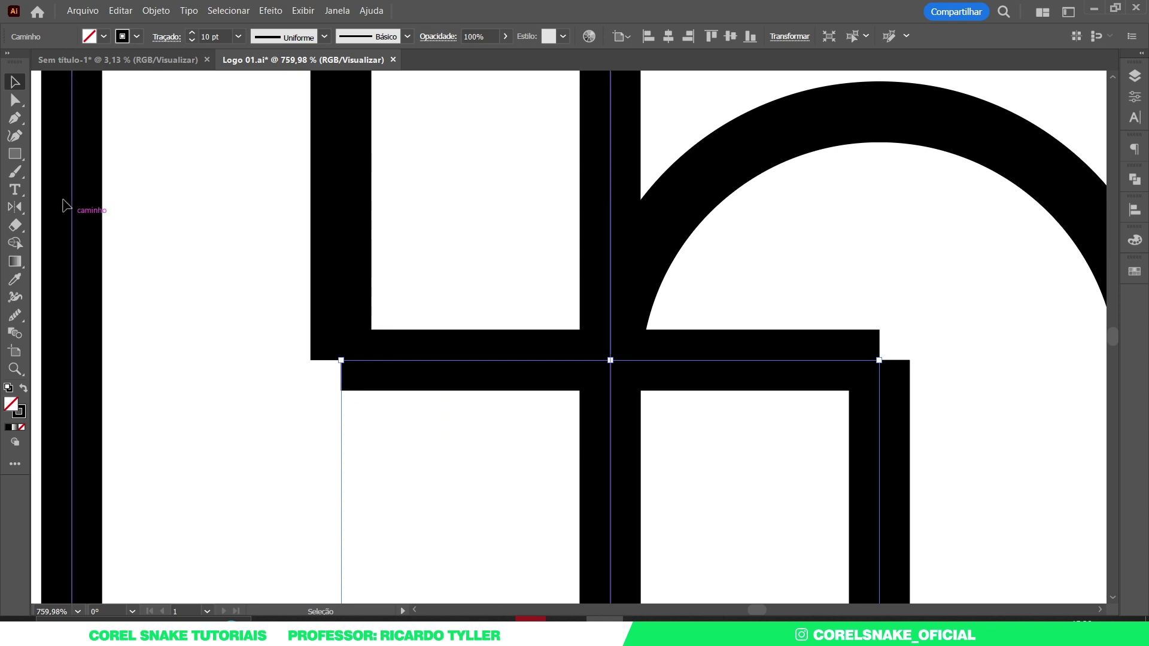
click(15, 101)
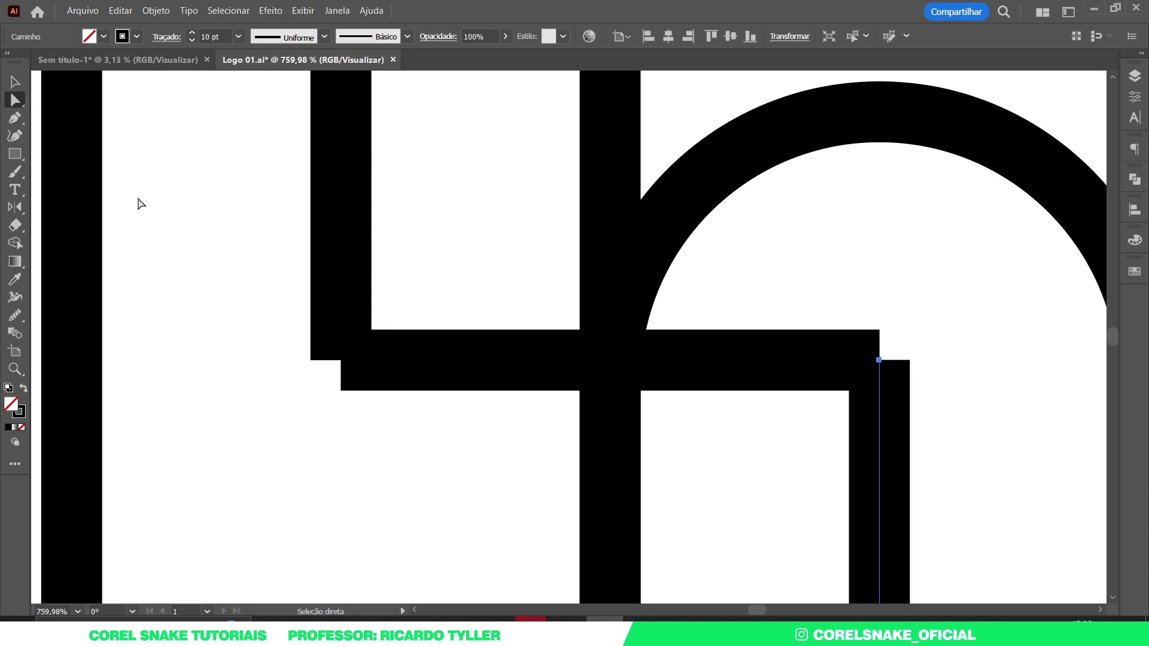
drag(264, 326, 392, 393)
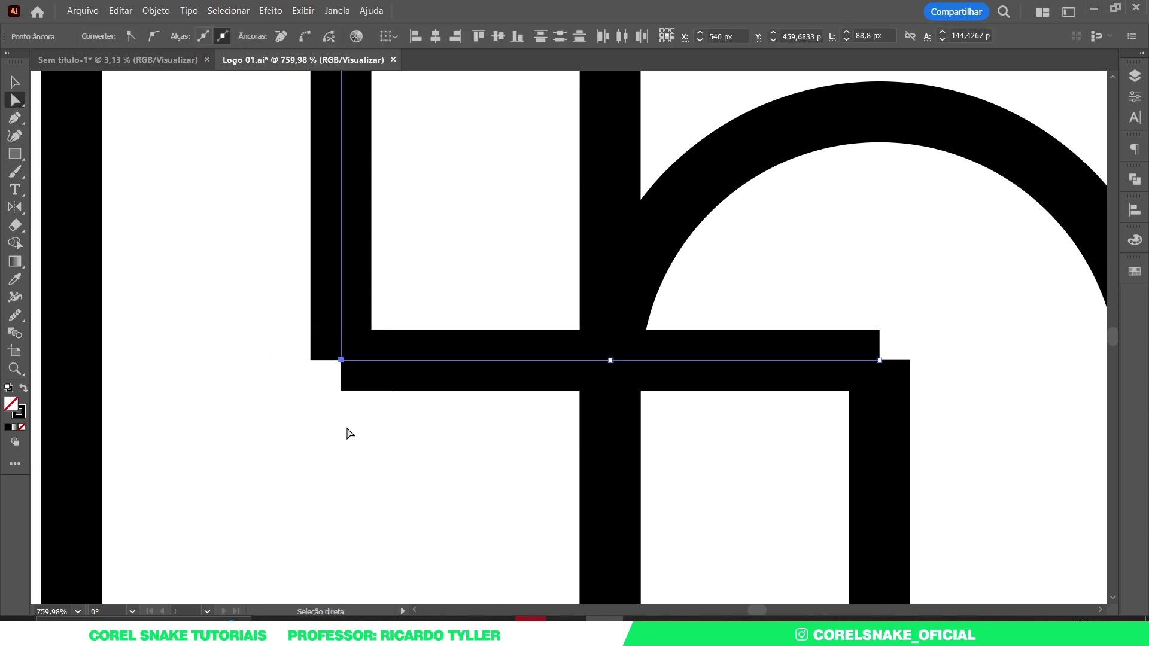
click(306, 37)
drag(975, 322, 853, 393)
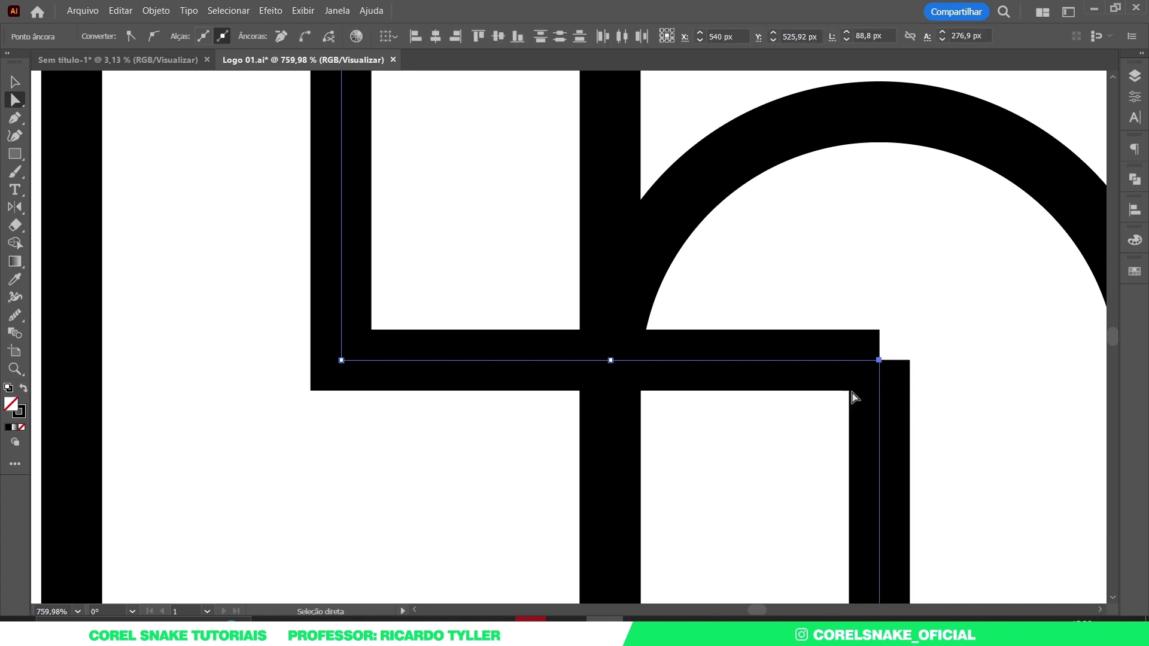
click(306, 37)
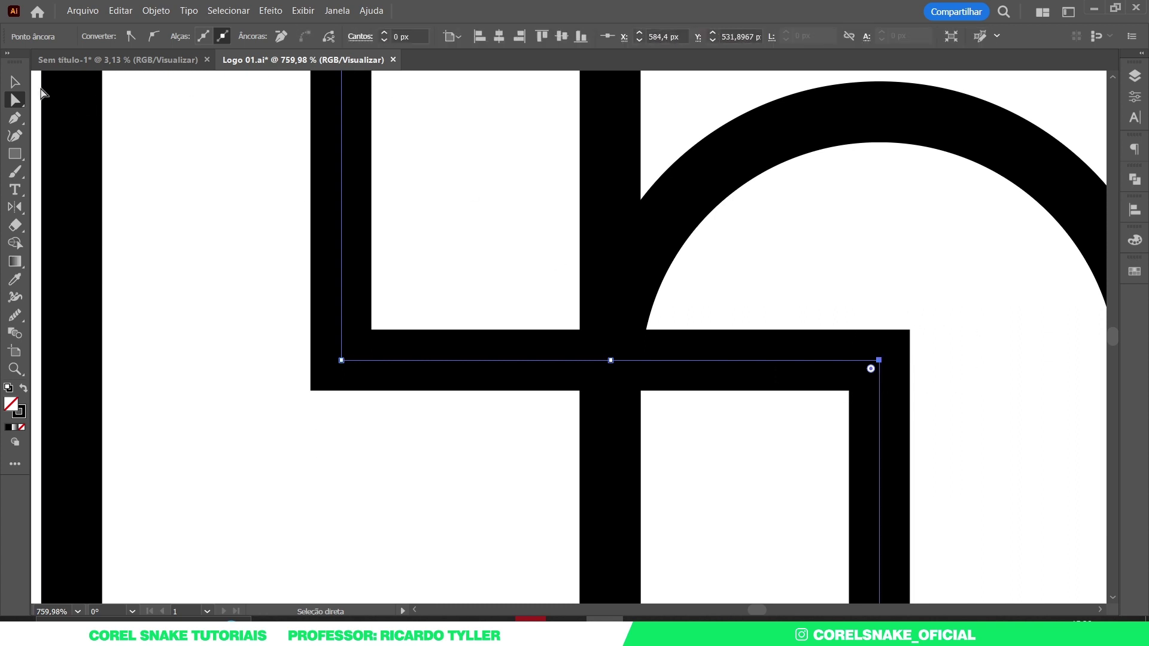
click(15, 82)
click(525, 325)
scroll(525, 325, down, 10)
scroll(519, 338, down, 2)
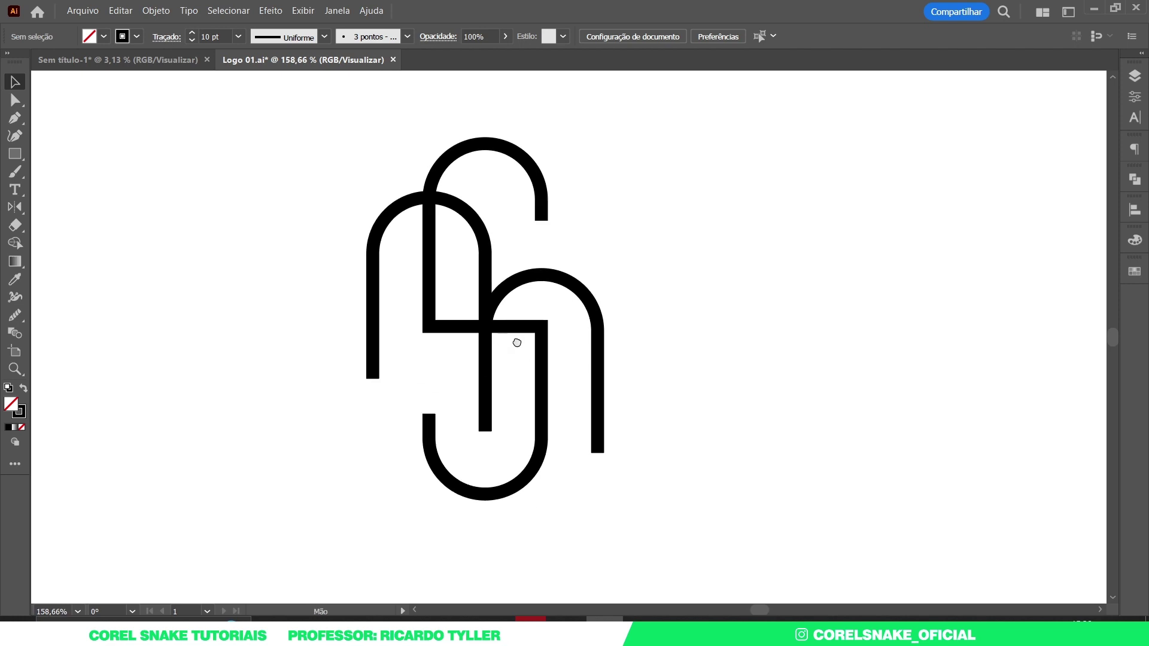
scroll(509, 396, up, 1)
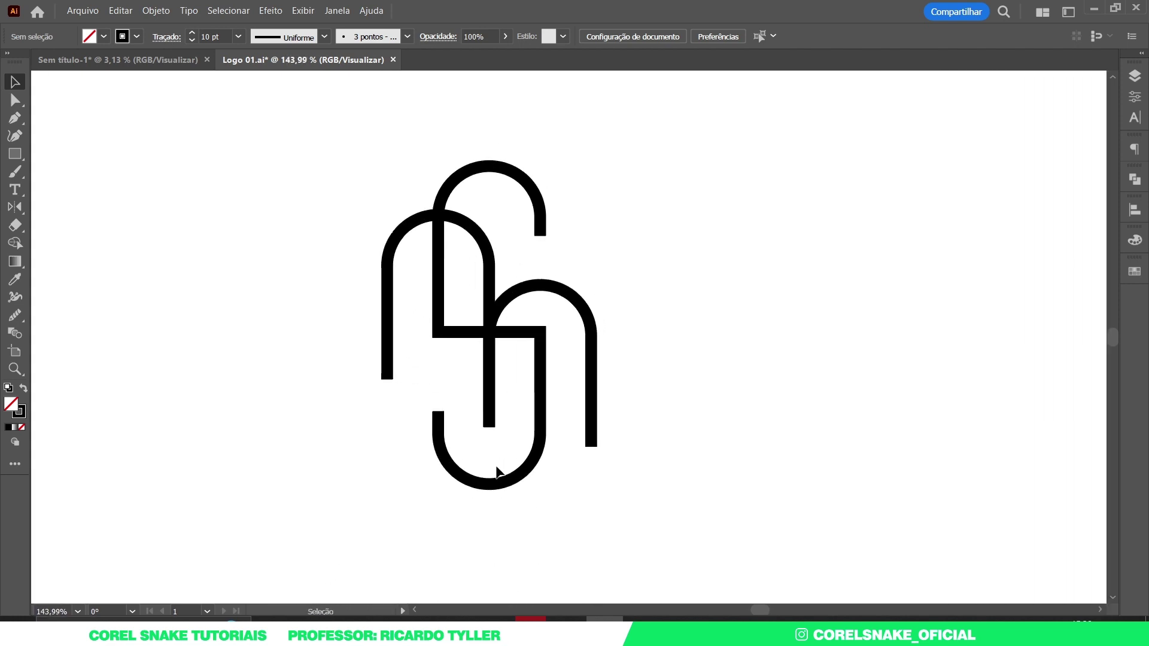
Drag the right n stroke's bottom-left anchor down about 17 px.
click(489, 428)
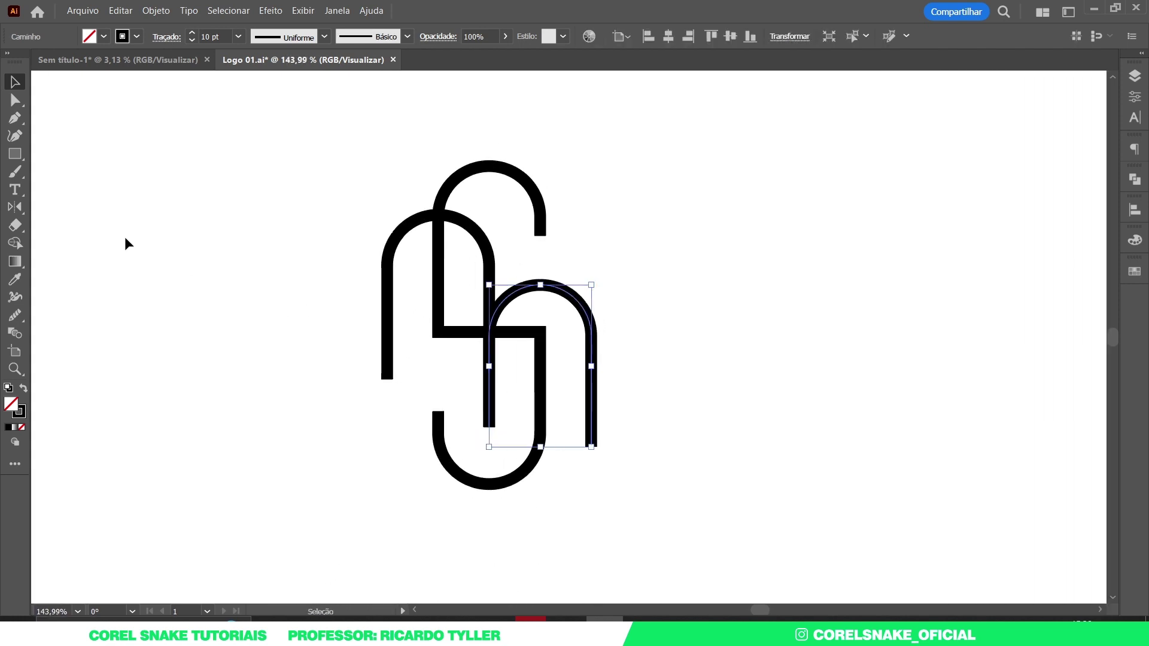
click(15, 99)
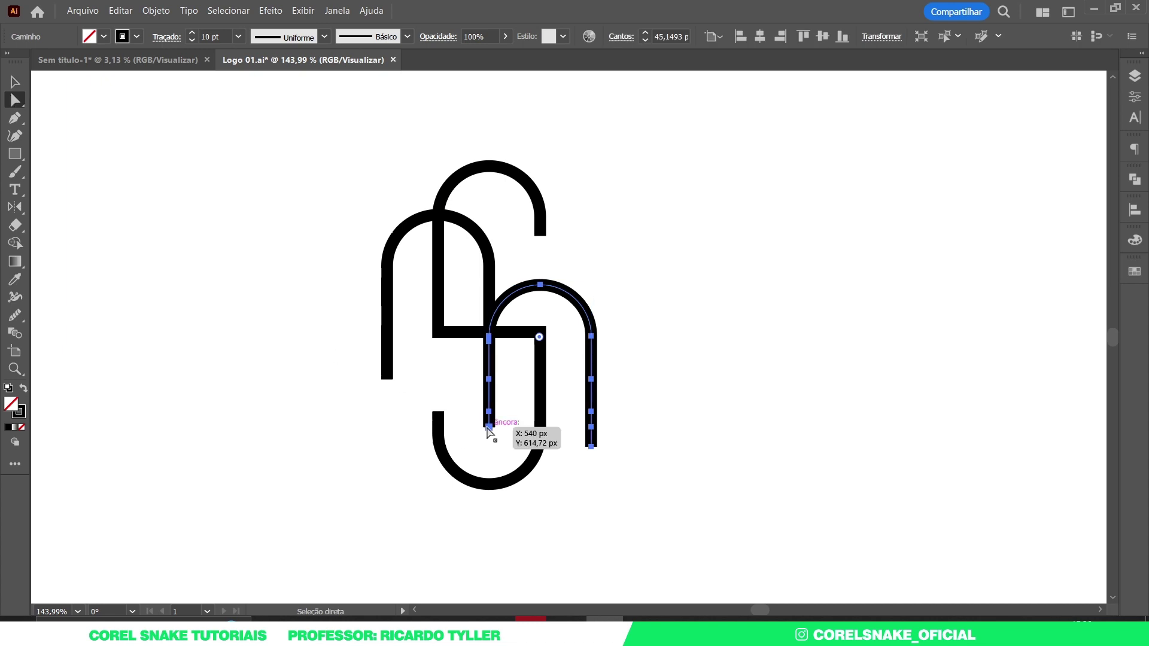
drag(489, 428, 490, 450)
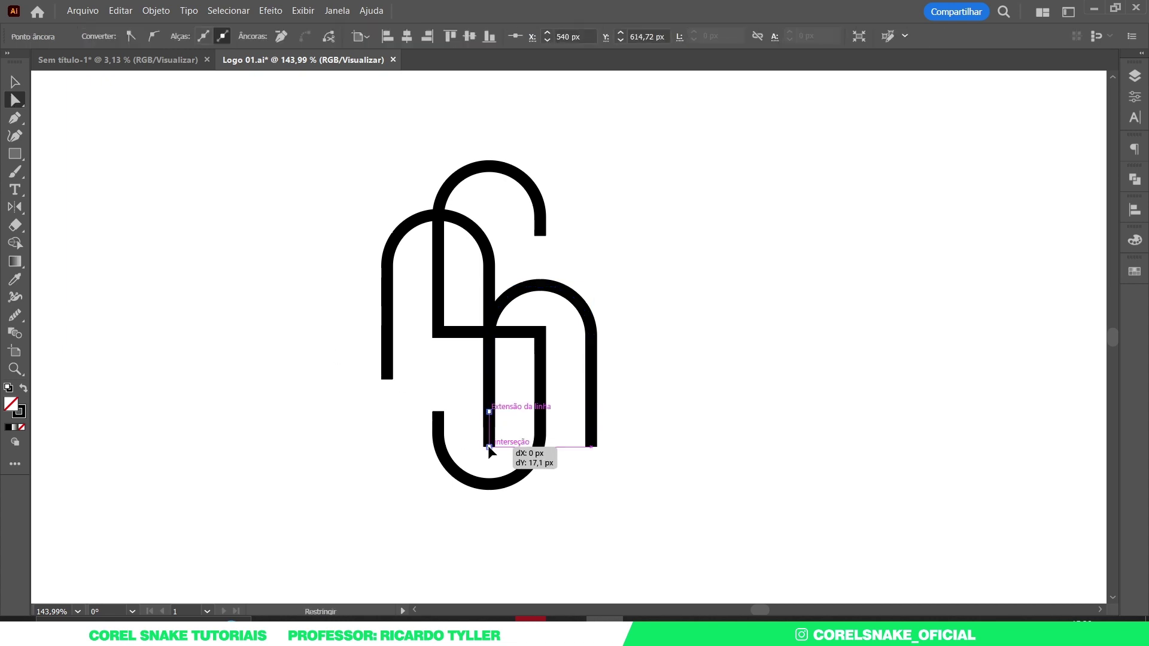
key(v)
drag(551, 313, 409, 322)
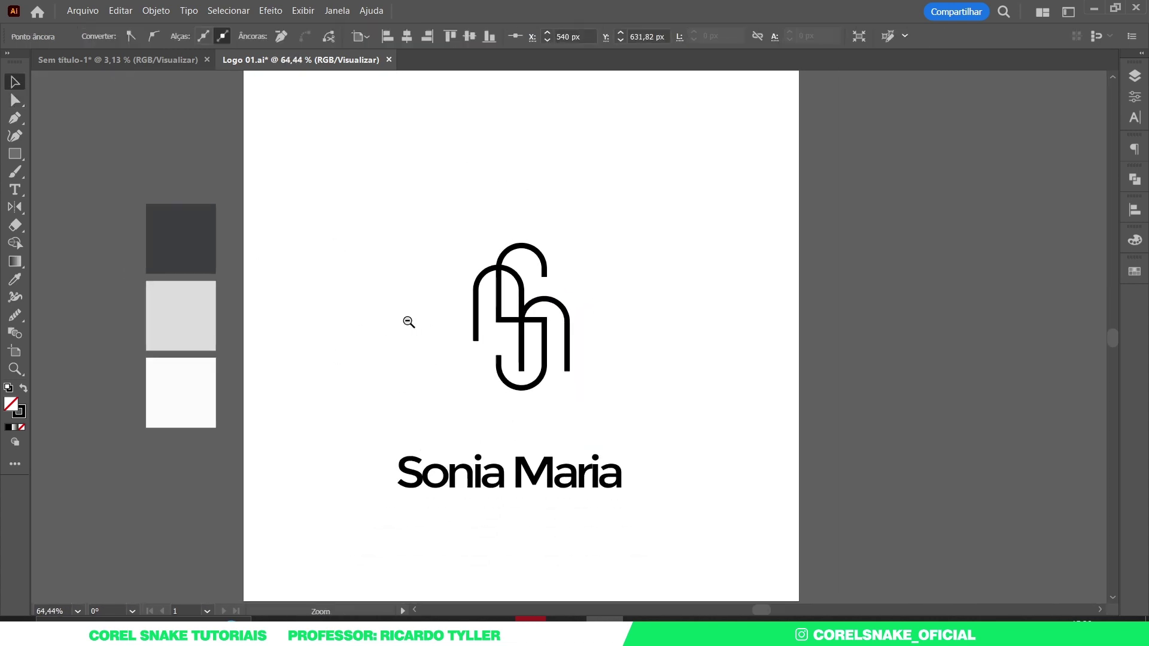
scroll(551, 353, down, 3)
click(591, 401)
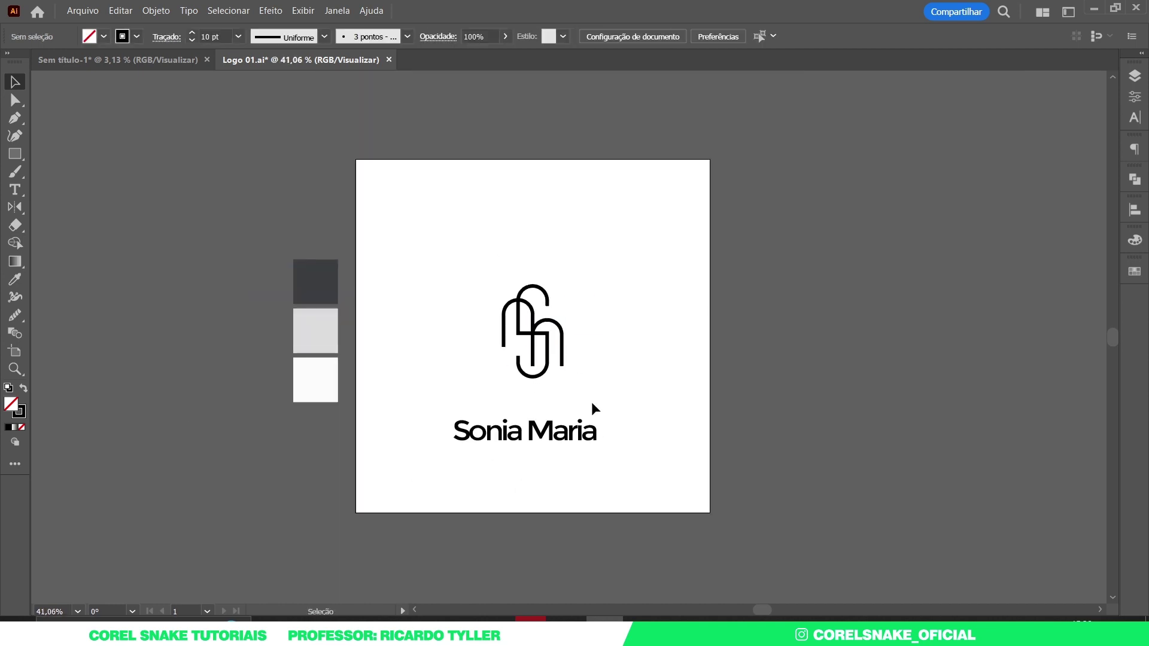
Apply the Round Cap option to all the monogram strokes' ends.
drag(493, 253, 633, 402)
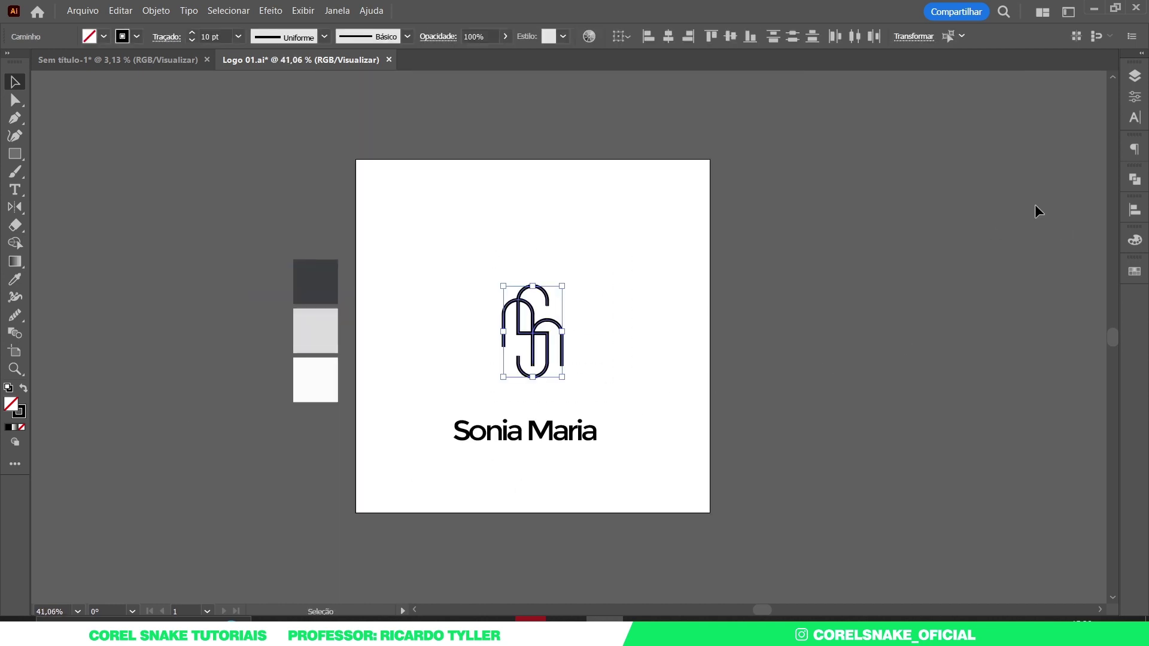
click(1135, 97)
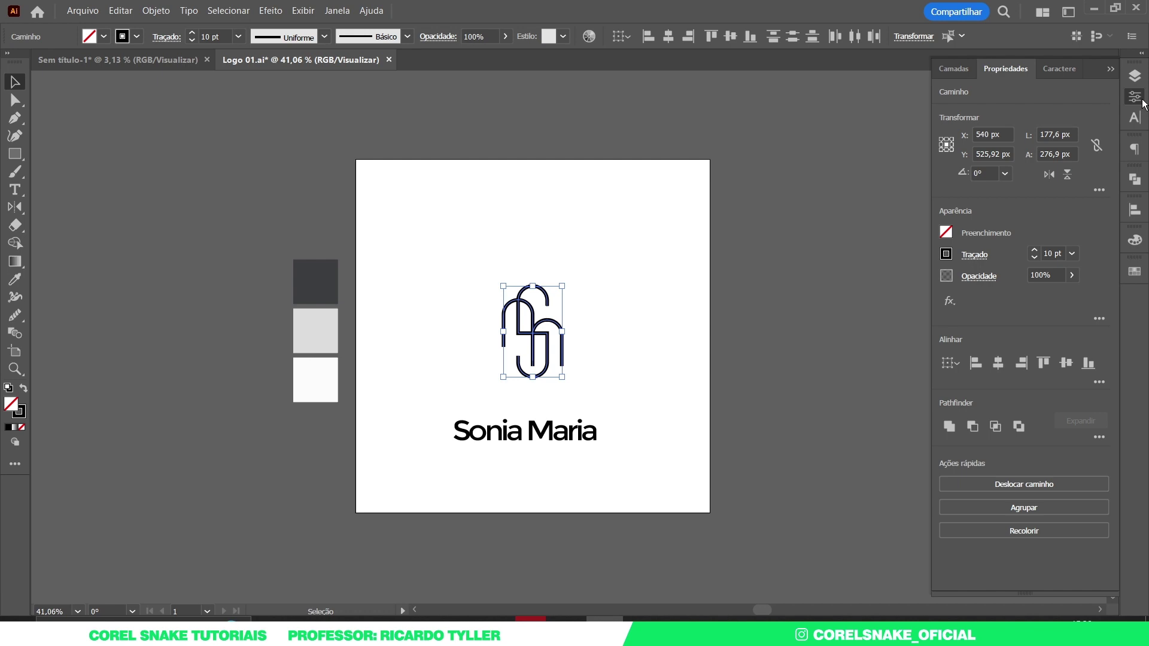
click(973, 255)
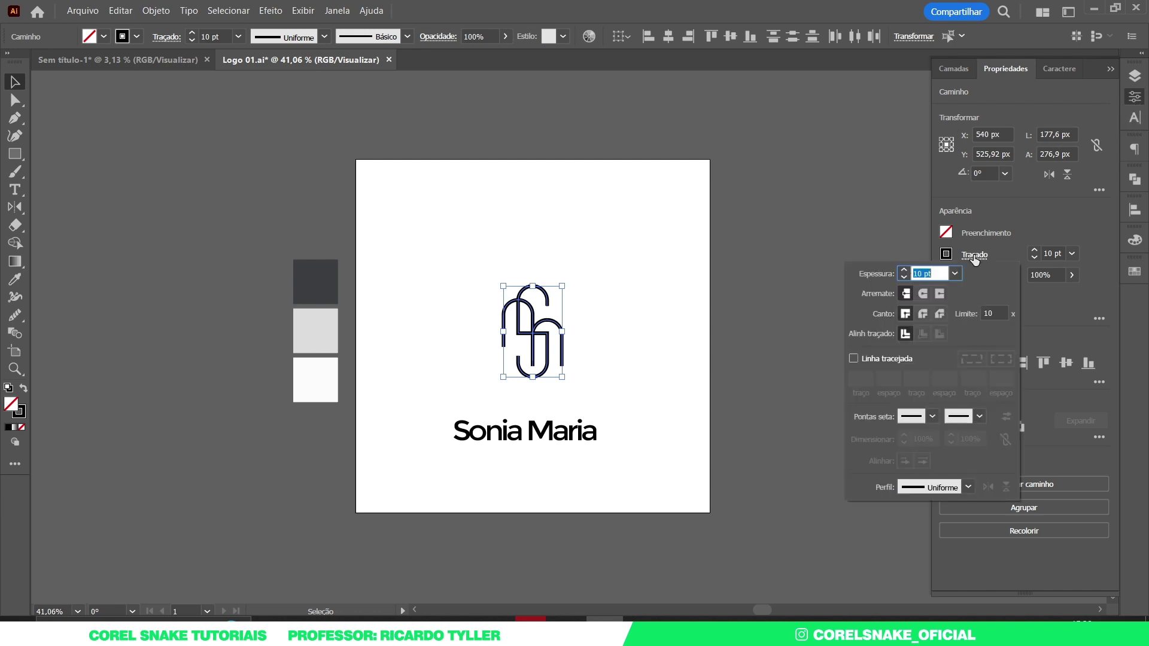
click(924, 295)
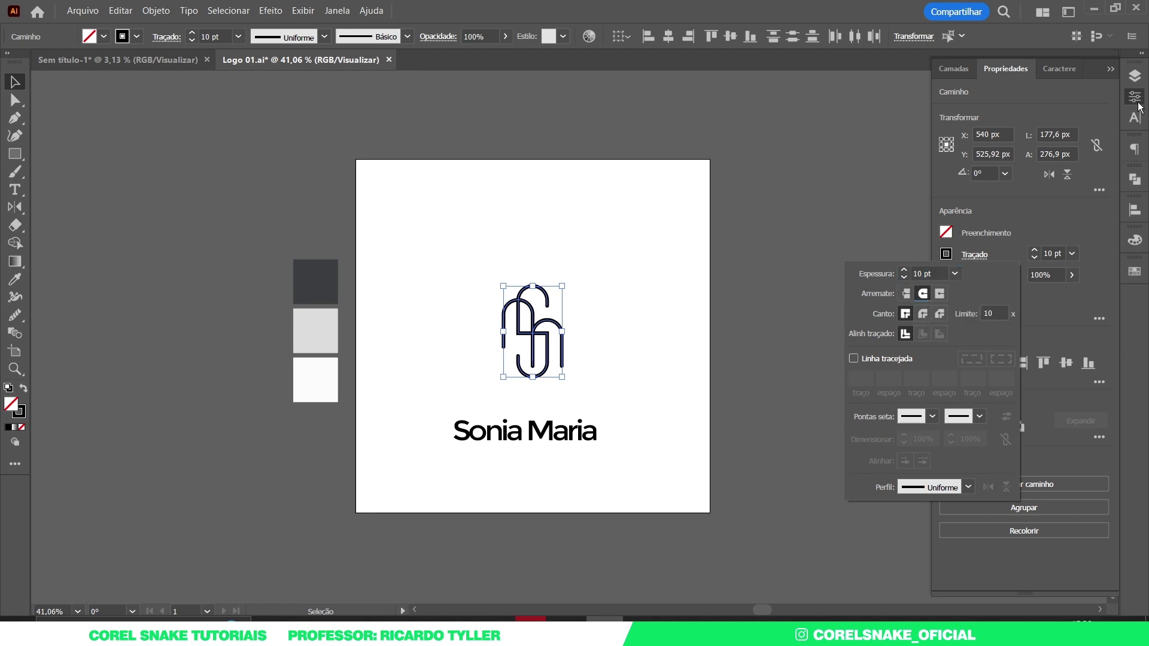
click(751, 427)
mouse_move(521, 366)
mouse_down()
mouse_move(709, 366)
mouse_move(545, 354)
mouse_up()
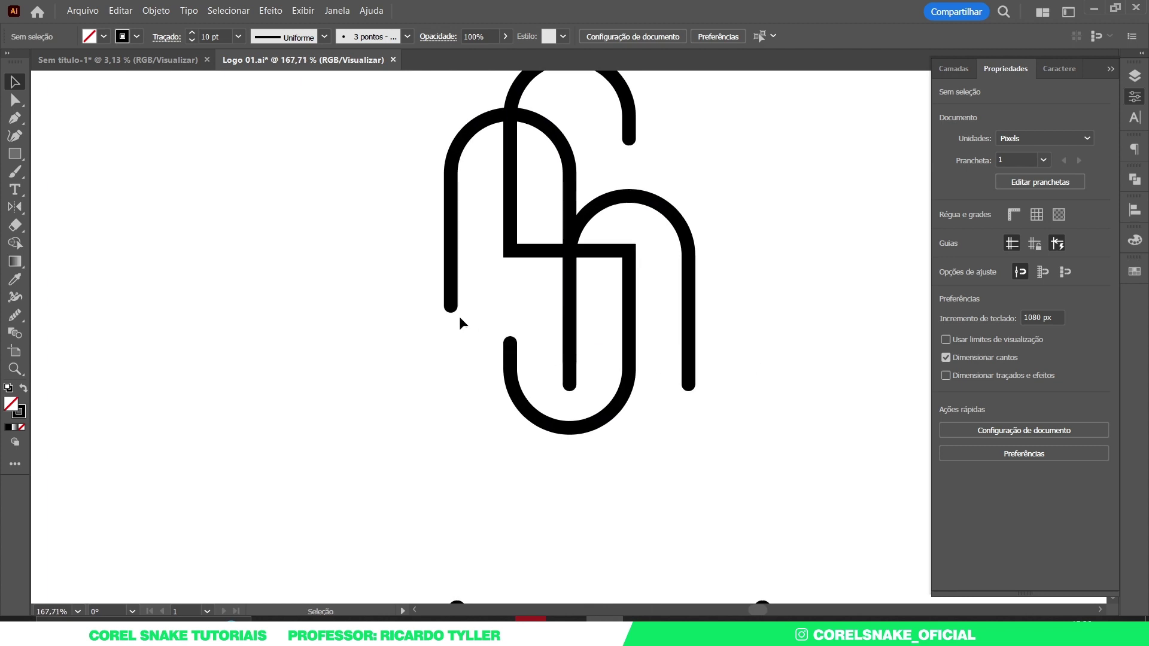
Draw a tiny ellipse just below the left stroke's lower end.
mouse_move(546, 378)
mouse_down()
mouse_move(382, 353)
mouse_move(556, 380)
mouse_up()
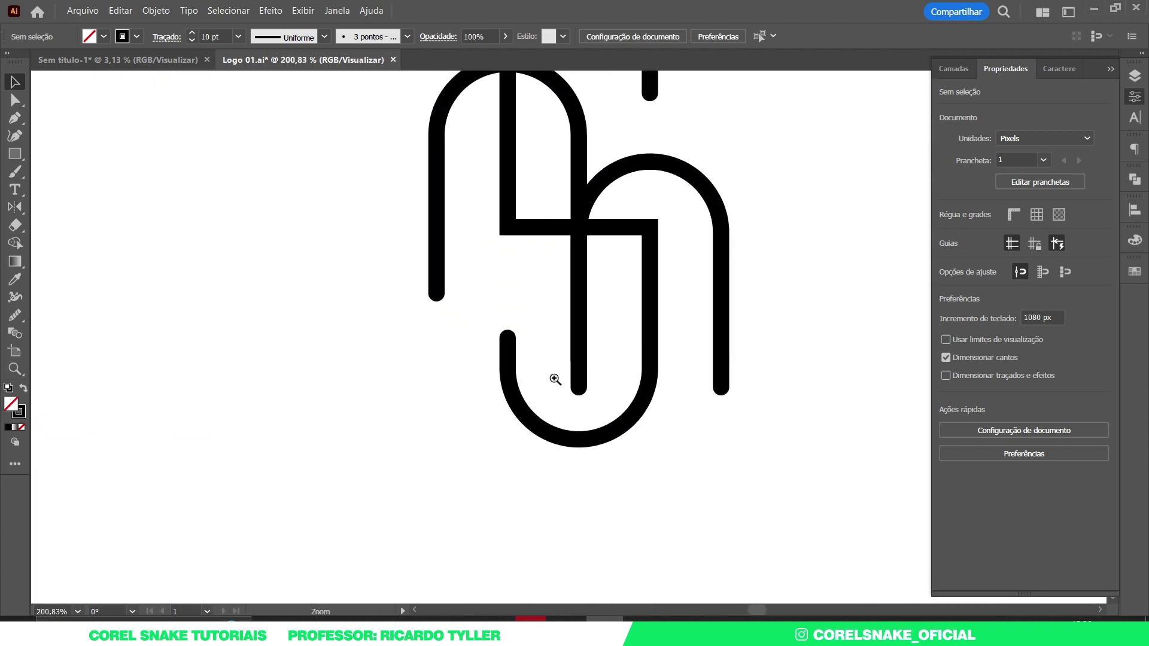
click(19, 155)
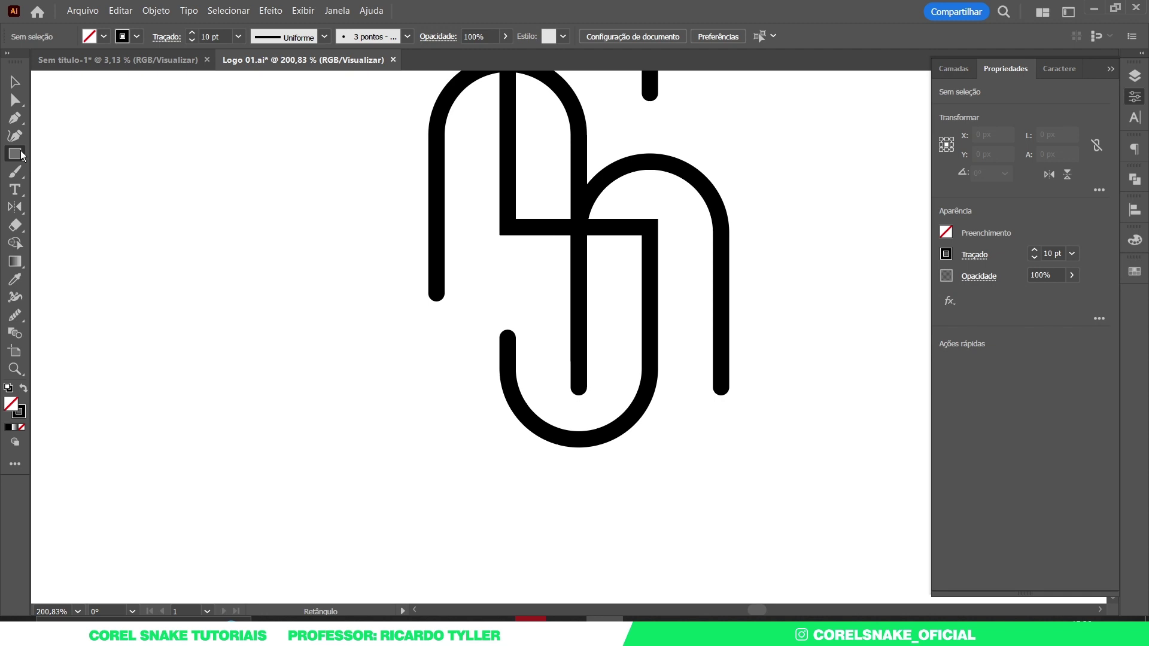
drag(18, 157, 54, 172)
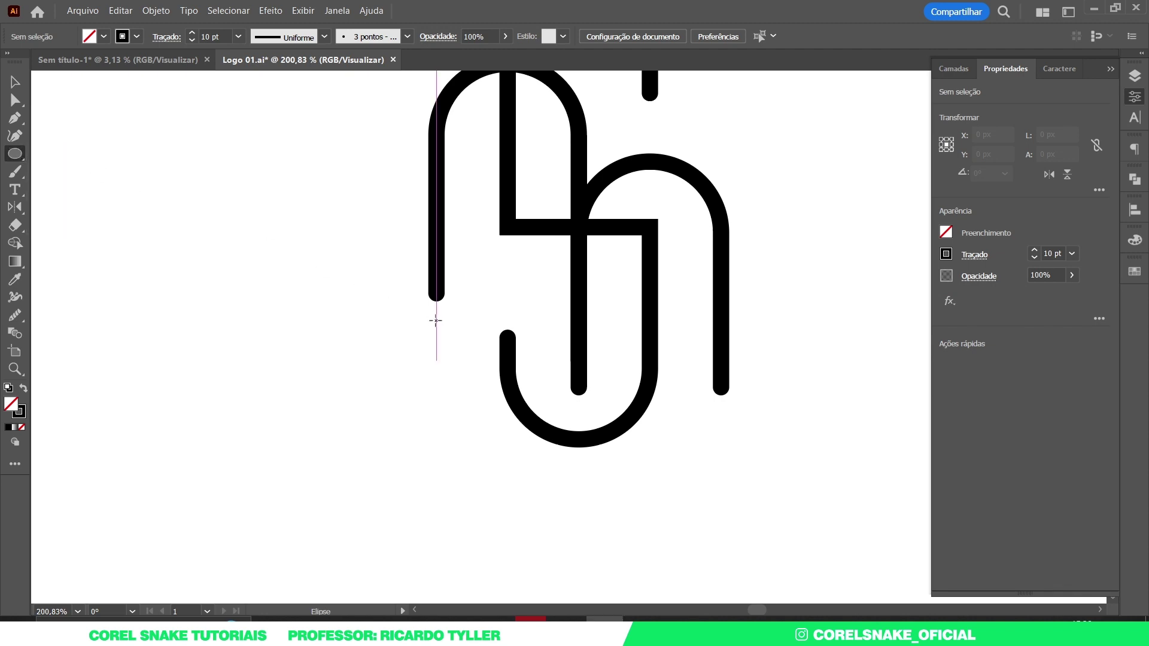
drag(435, 321, 441, 326)
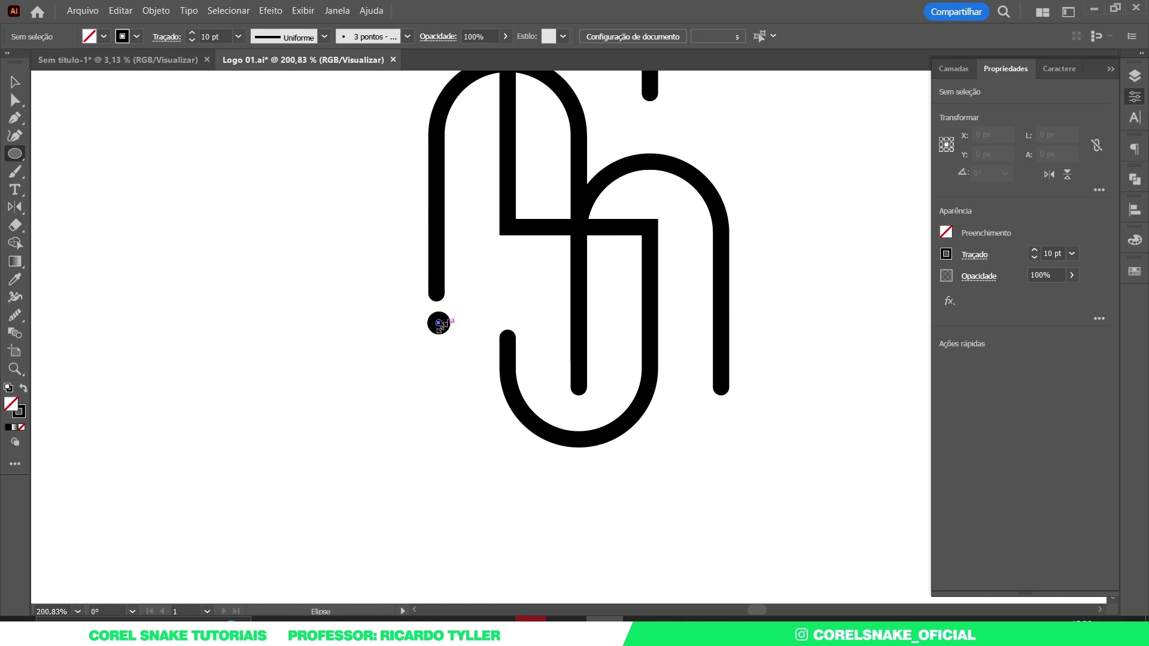
click(15, 82)
scroll(418, 327, up, 3)
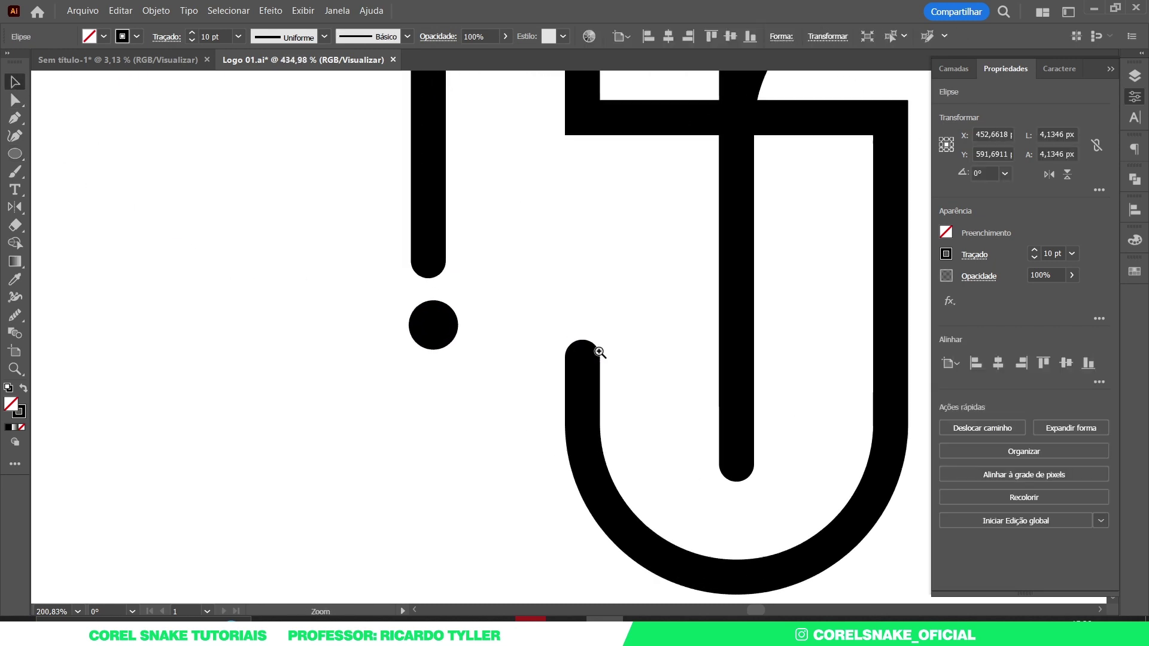
scroll(422, 324, up, 2)
drag(425, 329, 418, 328)
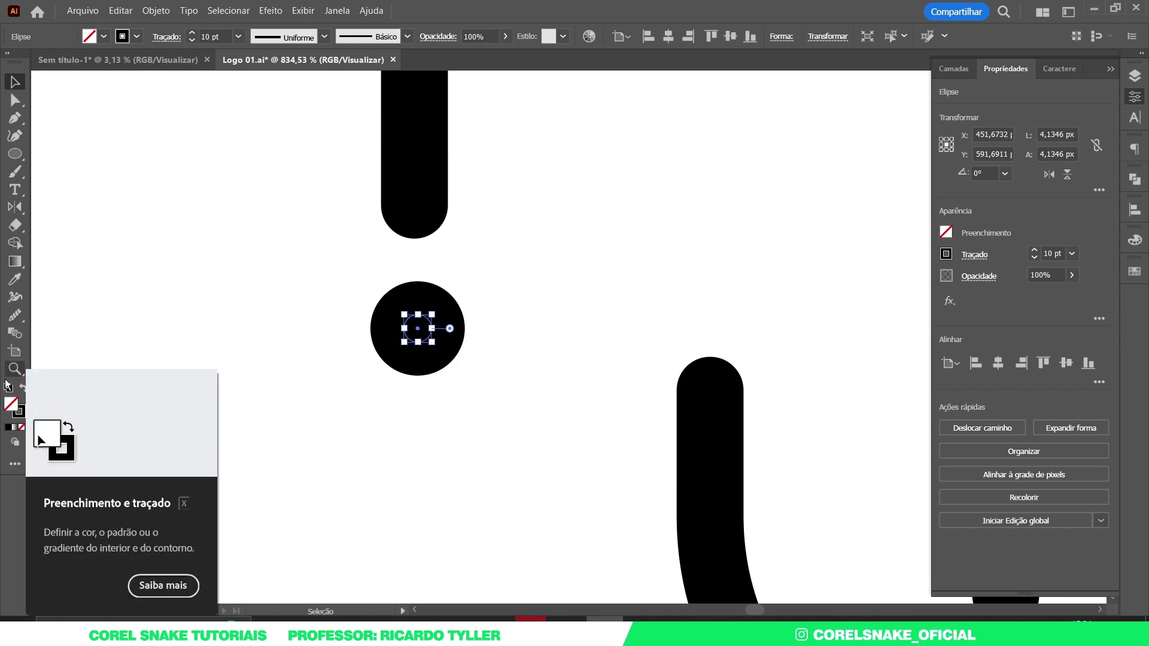
Make the circle solid black without outline, scale it to about 11 px and lower it.
click(23, 389)
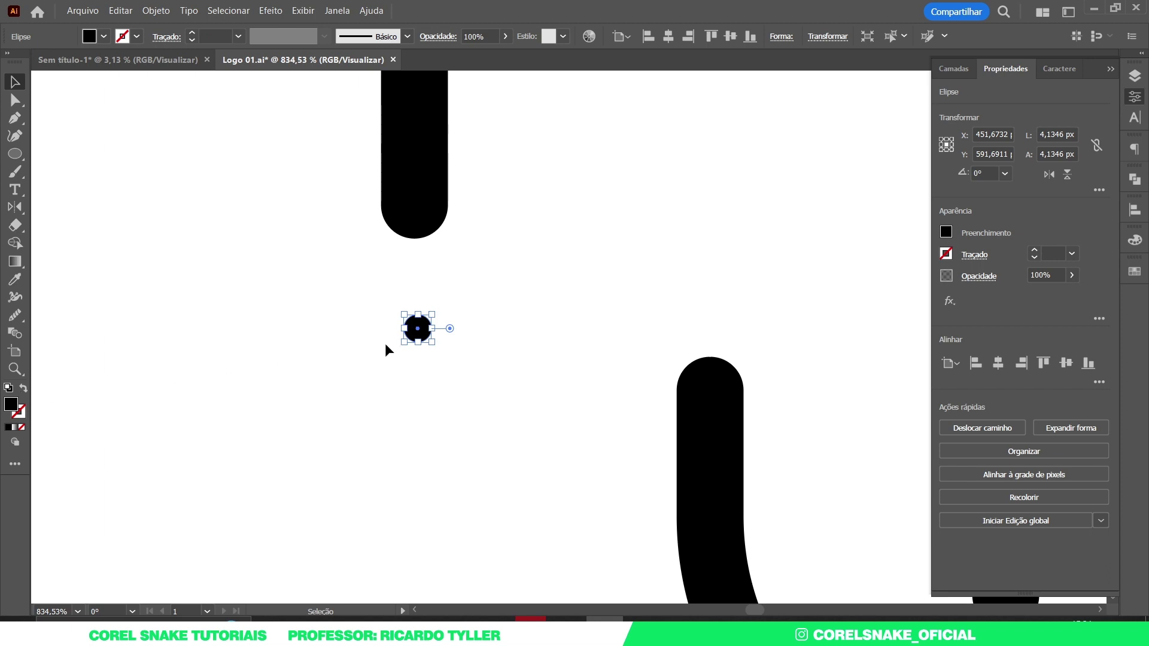
drag(434, 346, 458, 378)
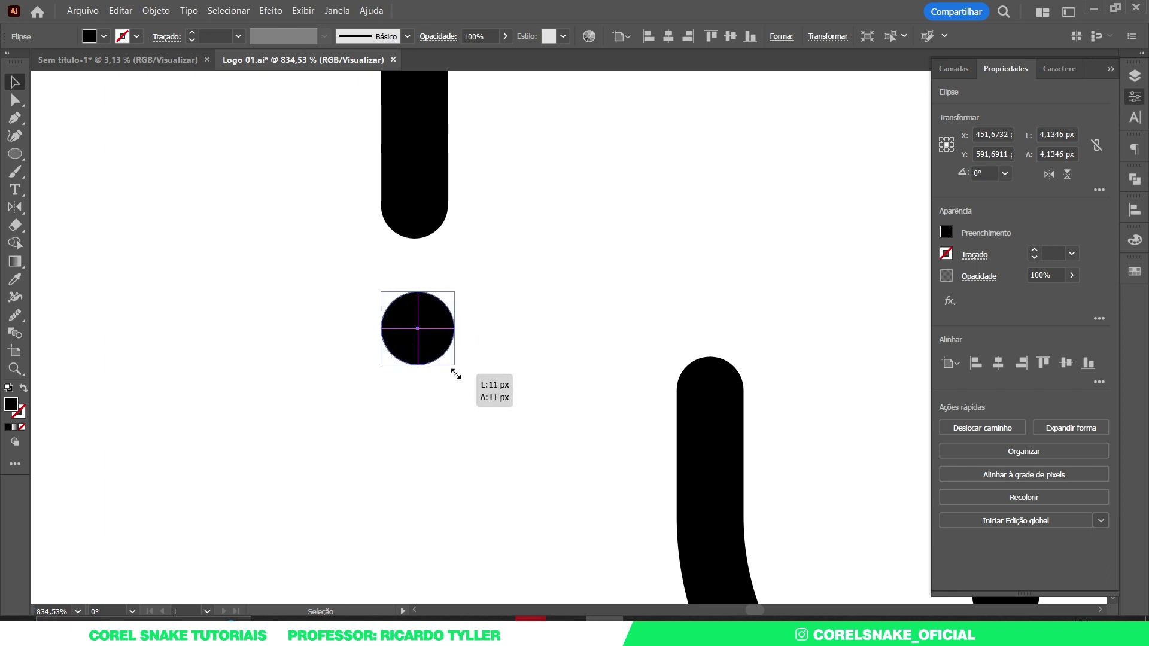
drag(457, 378, 105, 343)
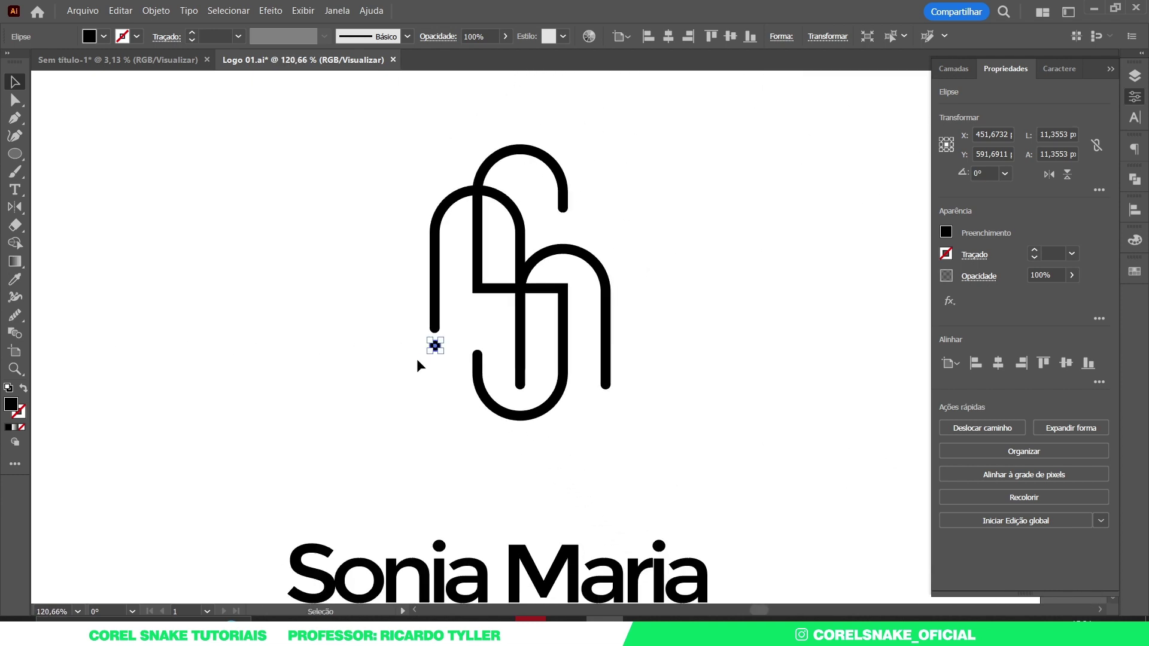
drag(437, 342, 625, 397)
mouse_move(458, 313)
mouse_down()
mouse_move(459, 347)
mouse_move(482, 311)
mouse_up()
click(402, 321)
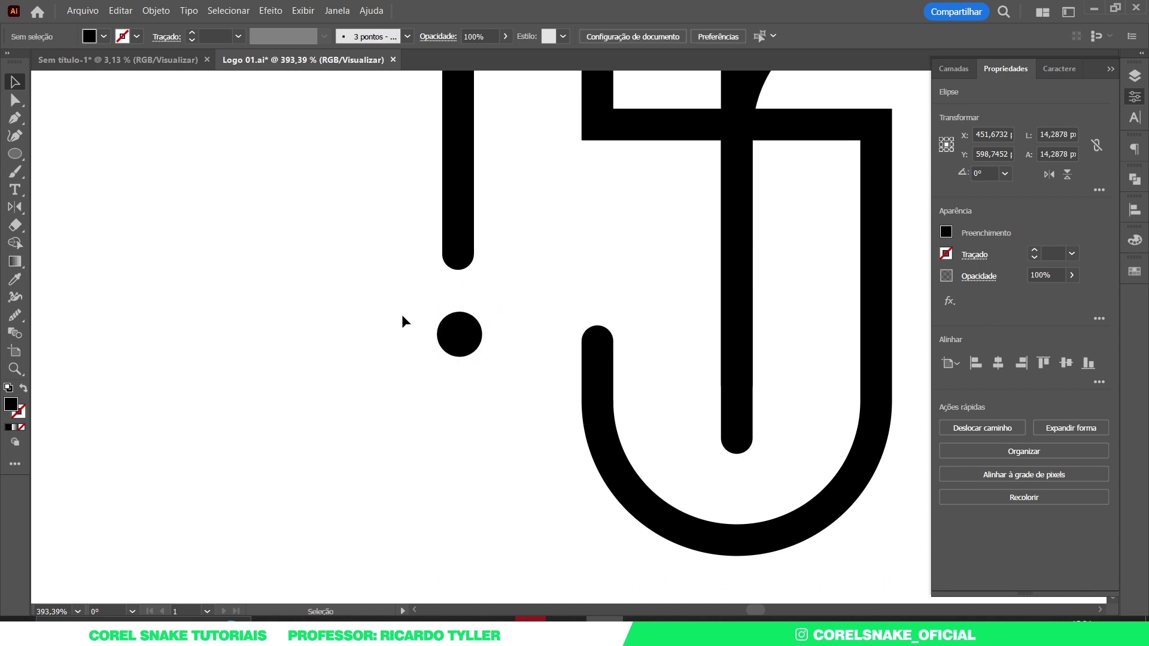
drag(403, 321, 214, 288)
alt+click(413, 305)
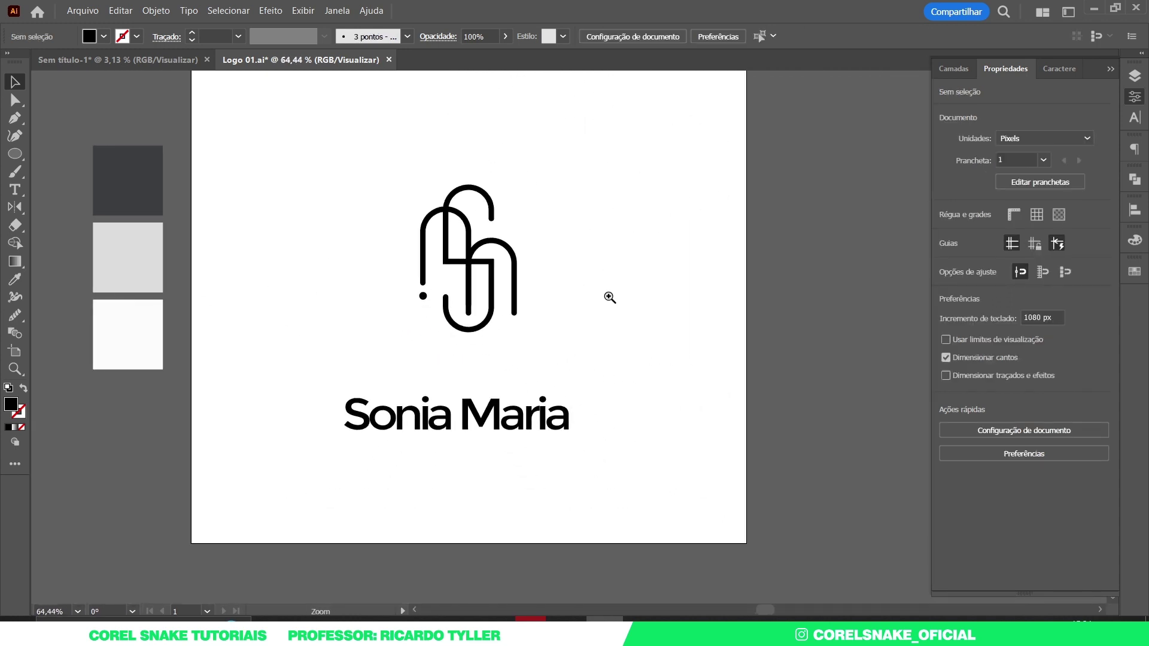
alt+click(614, 297)
drag(499, 299, 649, 332)
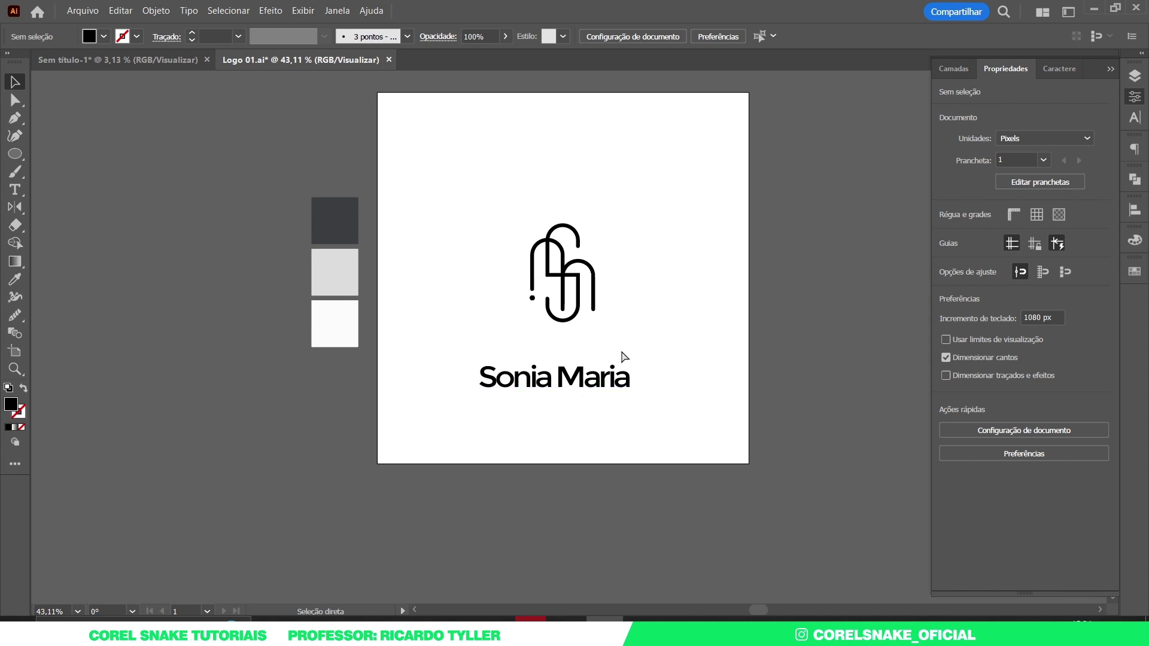
Raise the middle S stroke a few pixels.
drag(621, 353, 616, 353)
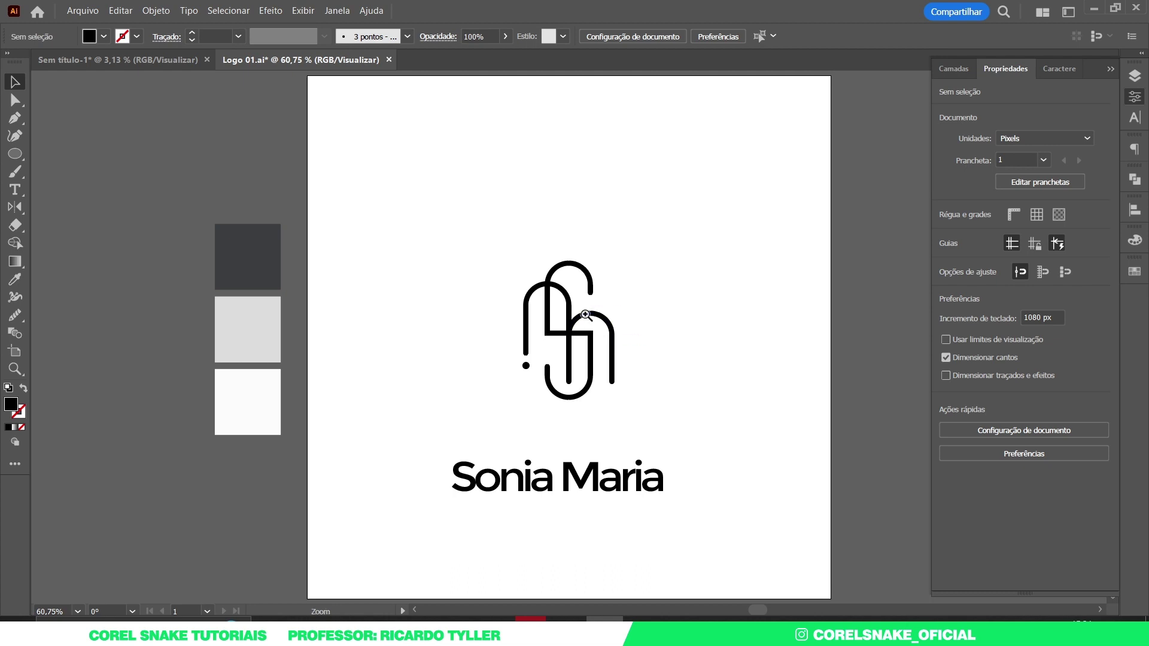
drag(585, 314, 752, 342)
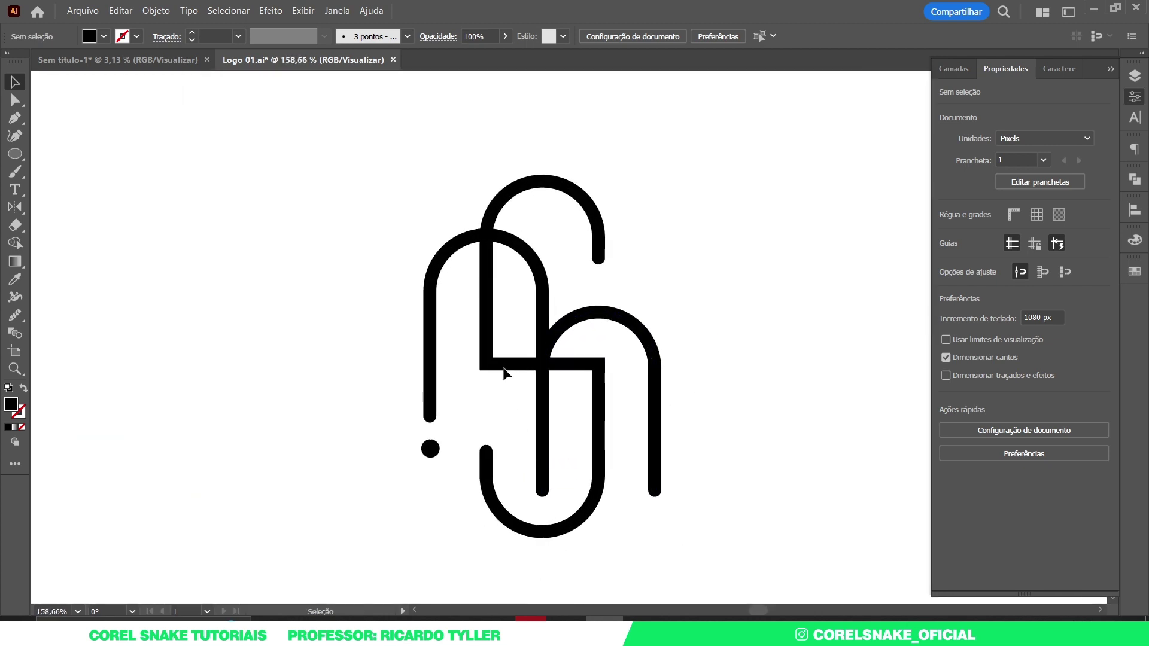
drag(505, 365, 506, 356)
Shorten the right n stroke's left leg by about 15 px.
click(544, 443)
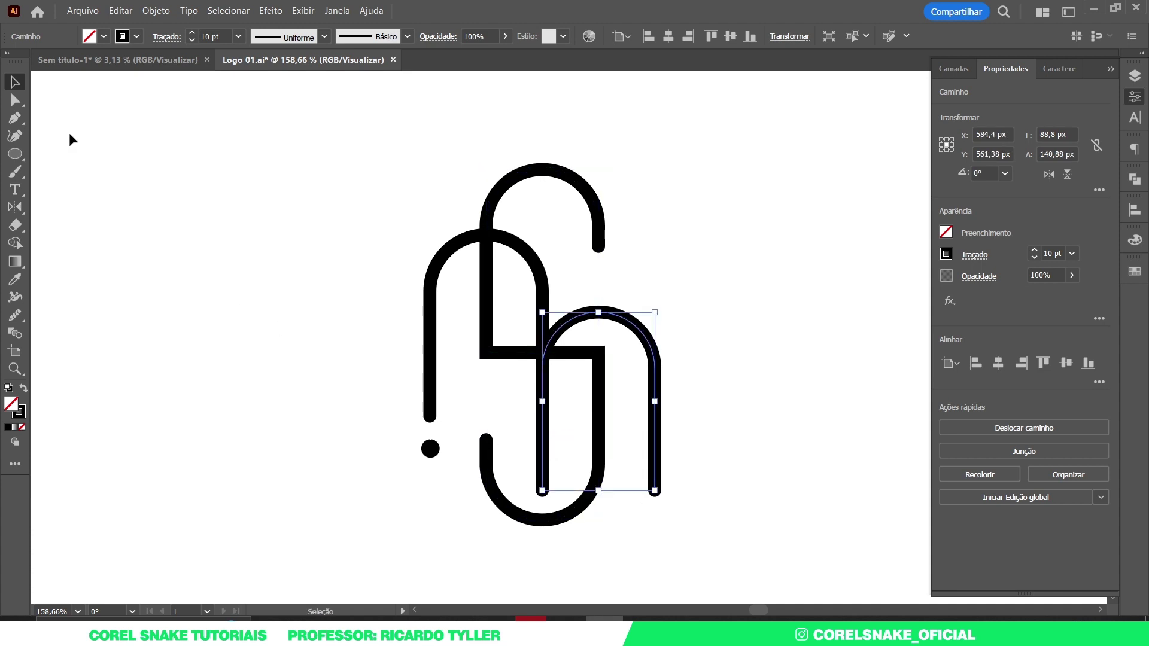
click(15, 100)
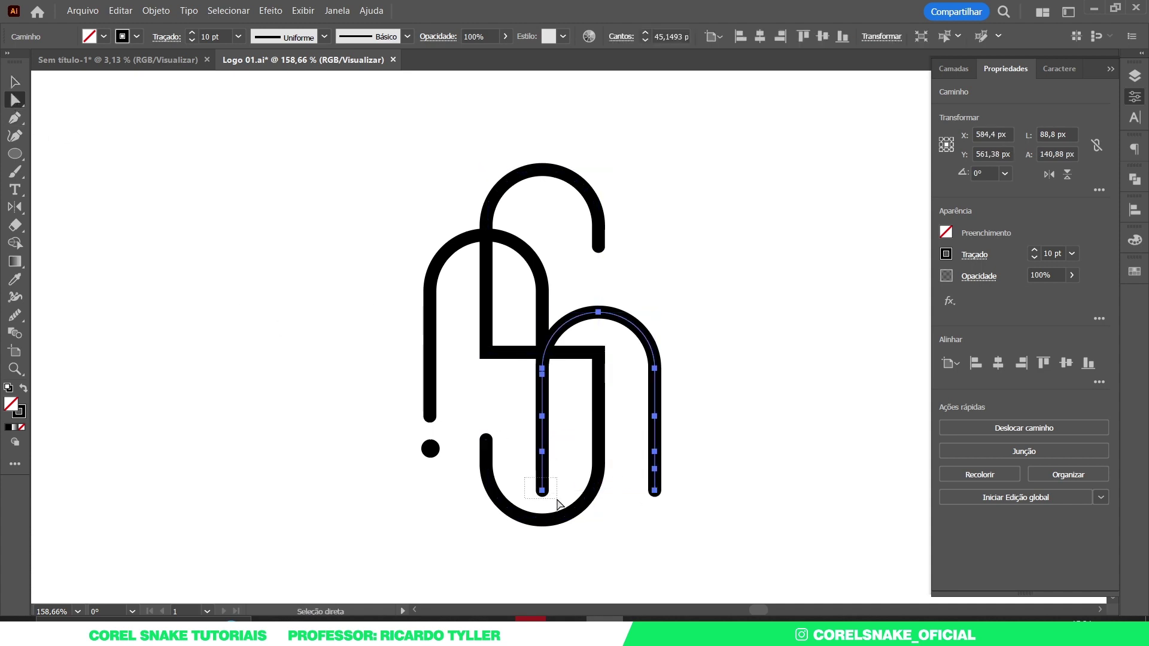
drag(542, 490, 546, 476)
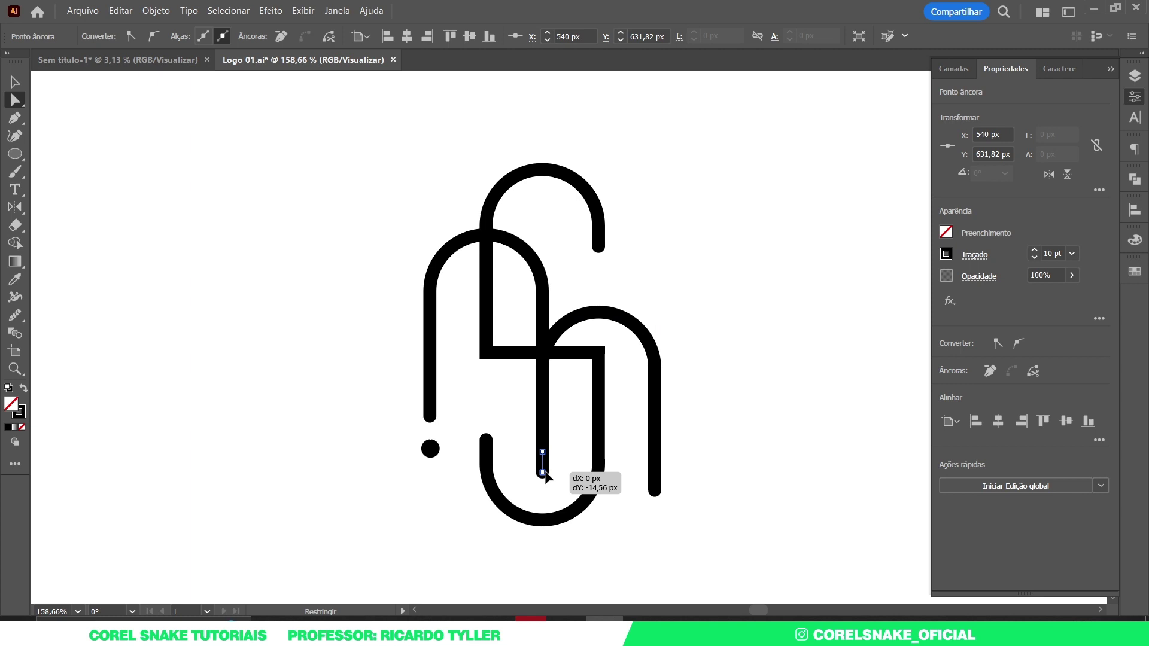
key(v)
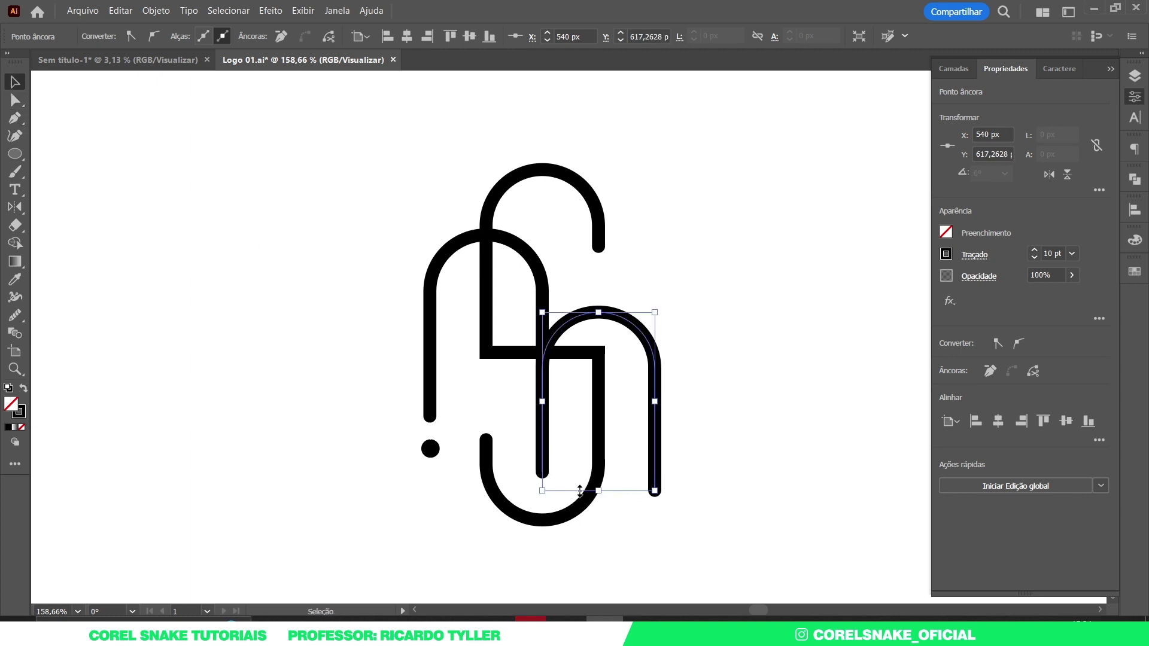
key(ctrl+0)
click(691, 468)
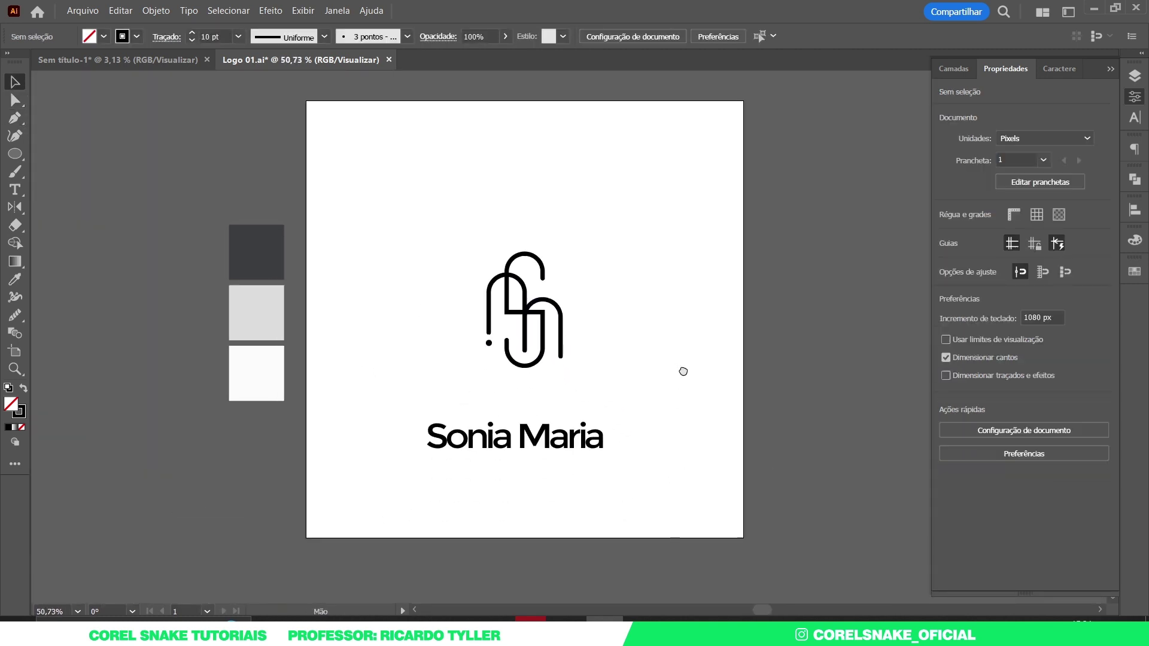
scroll(569, 419, down, 1)
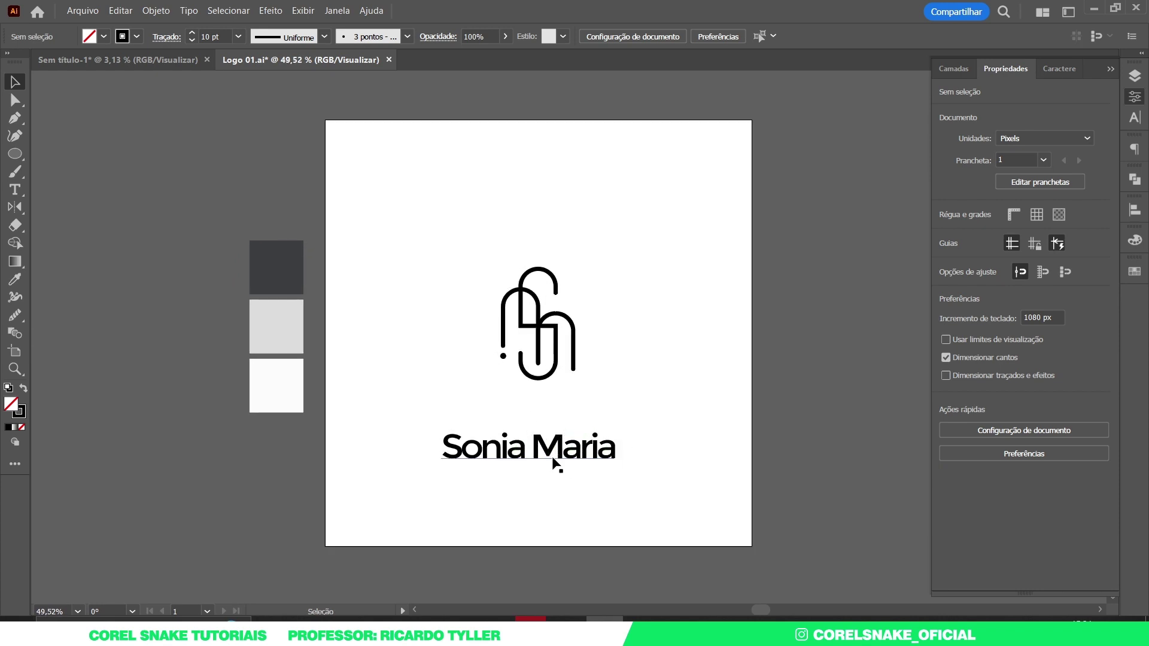
Drag the name text about 65 px up toward the monogram.
drag(552, 453, 552, 409)
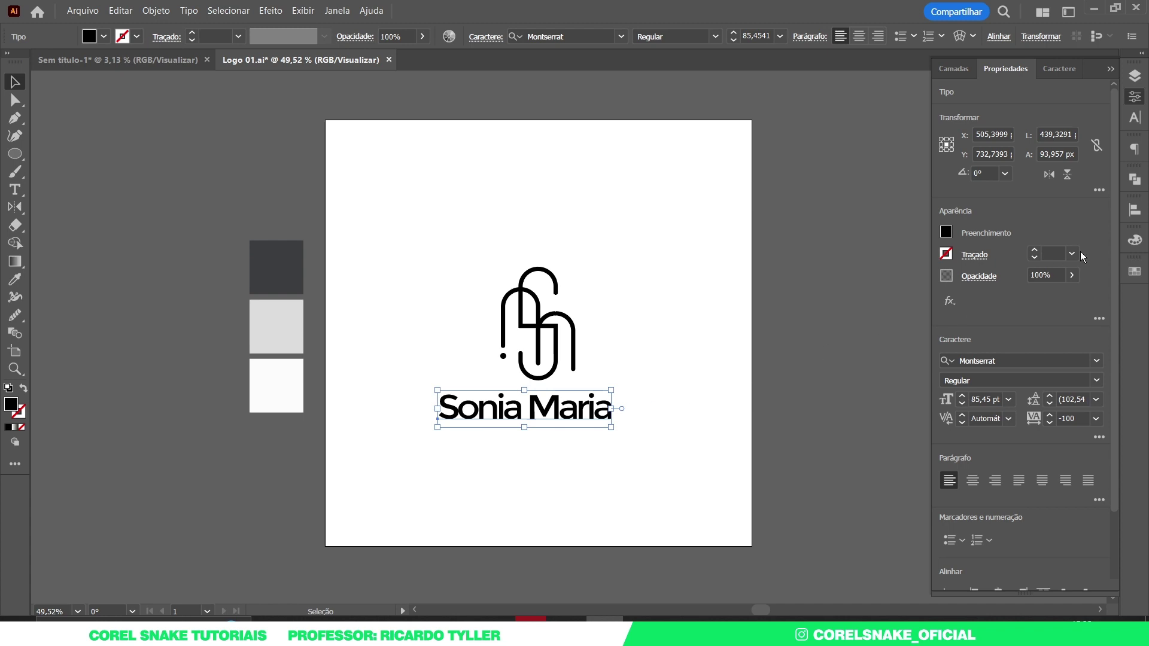
Set the name text in Montage Serif Font Regular and nudge it into position.
click(1134, 118)
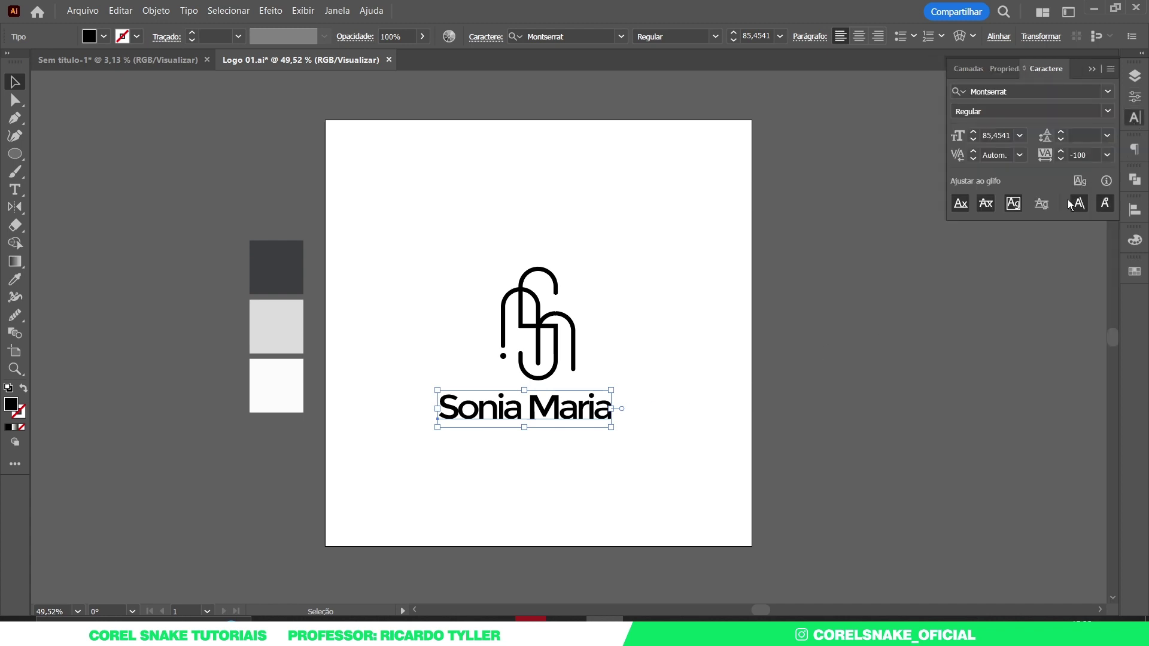
click(1107, 93)
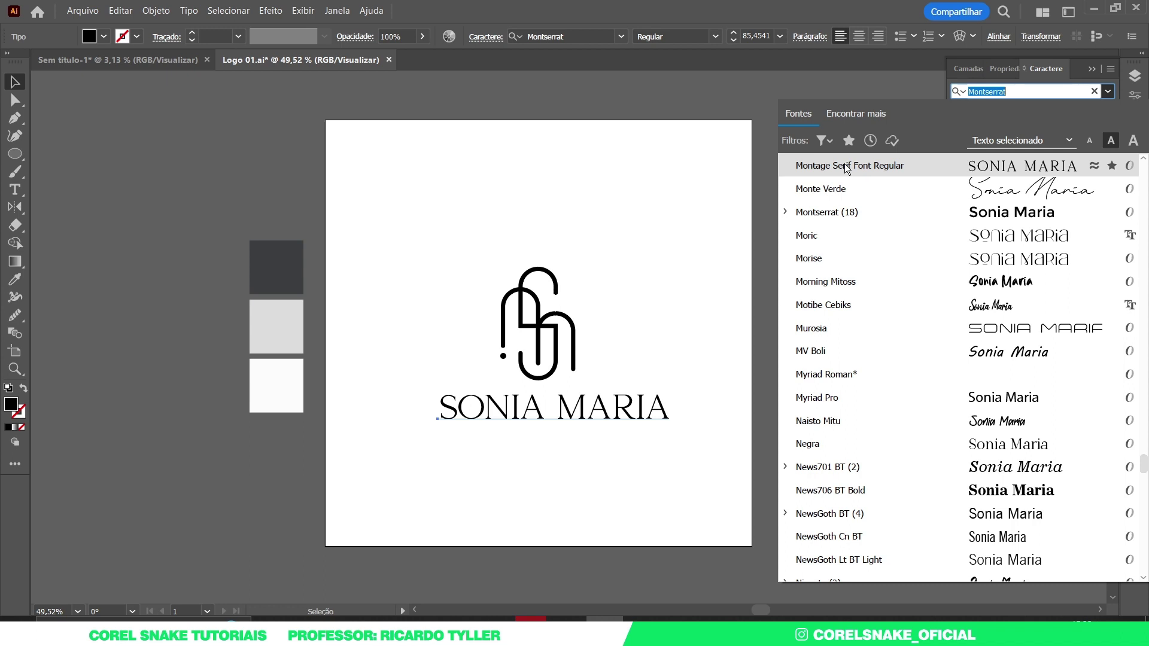
click(847, 169)
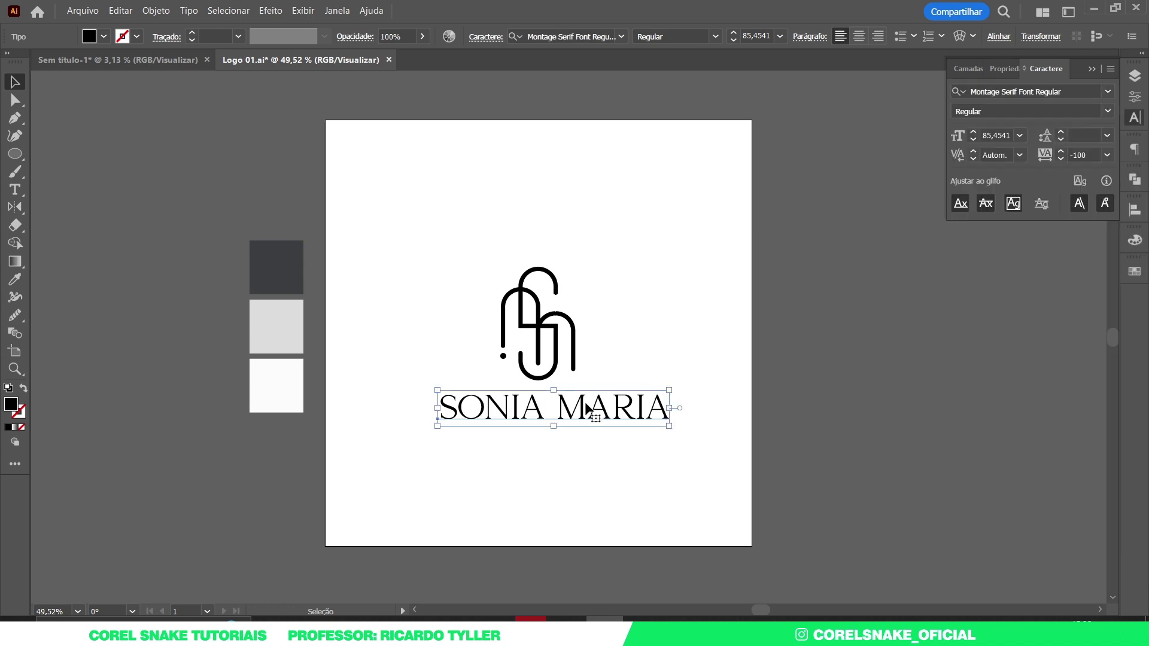
drag(586, 406, 568, 408)
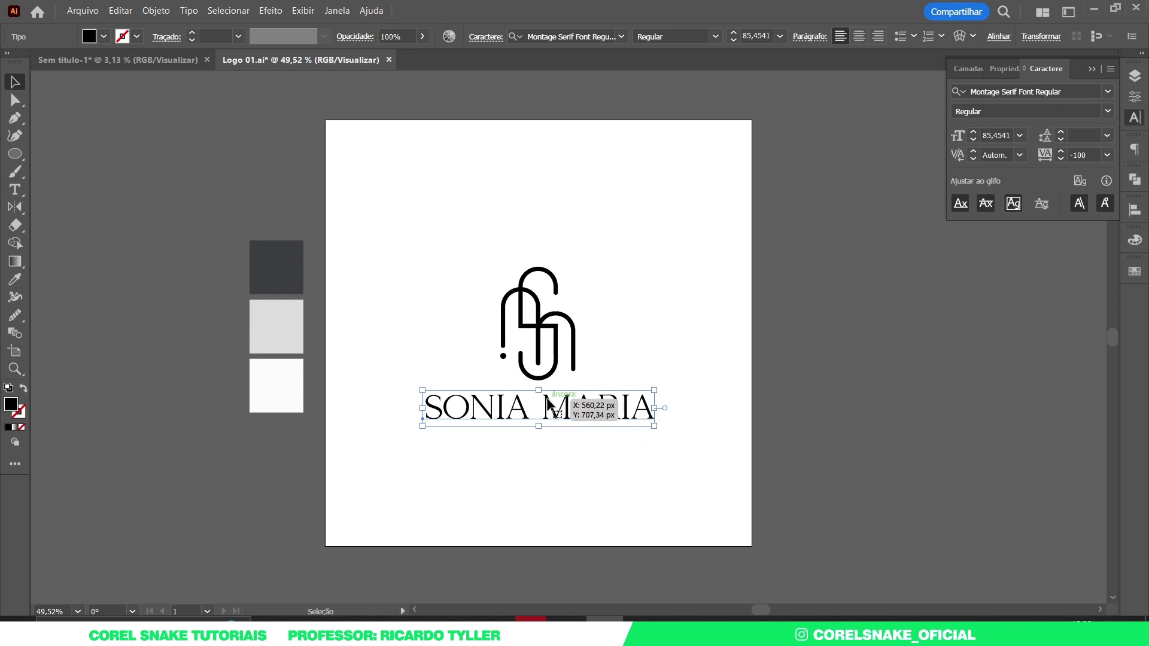
drag(547, 402, 547, 408)
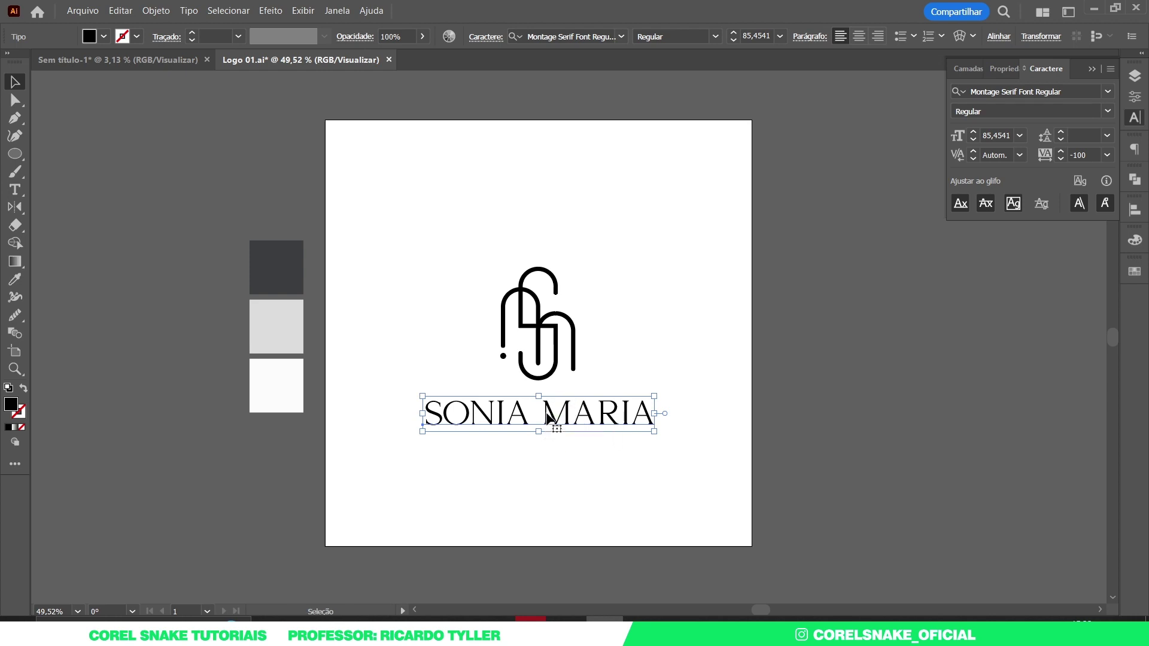
Kern the gap between the name's two words to -160.
key(t)
click(546, 412)
click(541, 415)
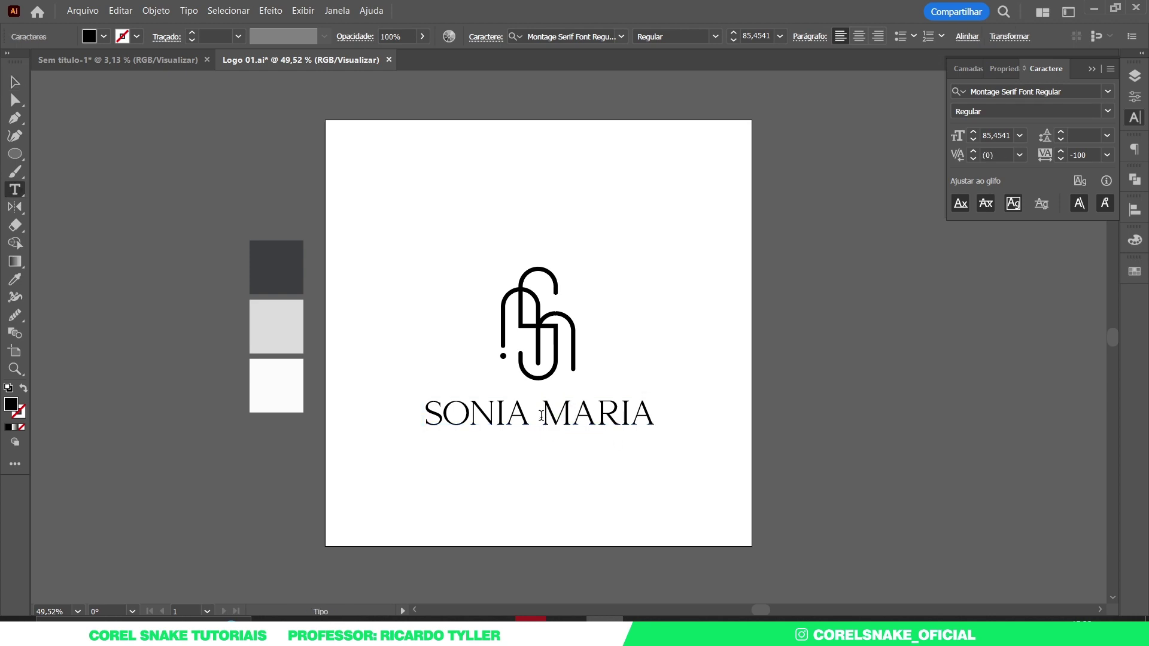
key(alt)
key(alt+Left)
key(alt+Left)
key(alt+Left)
key(alt+Left)
key(alt+Left)
key(alt+Left)
key(alt+Left)
key(alt+Left)
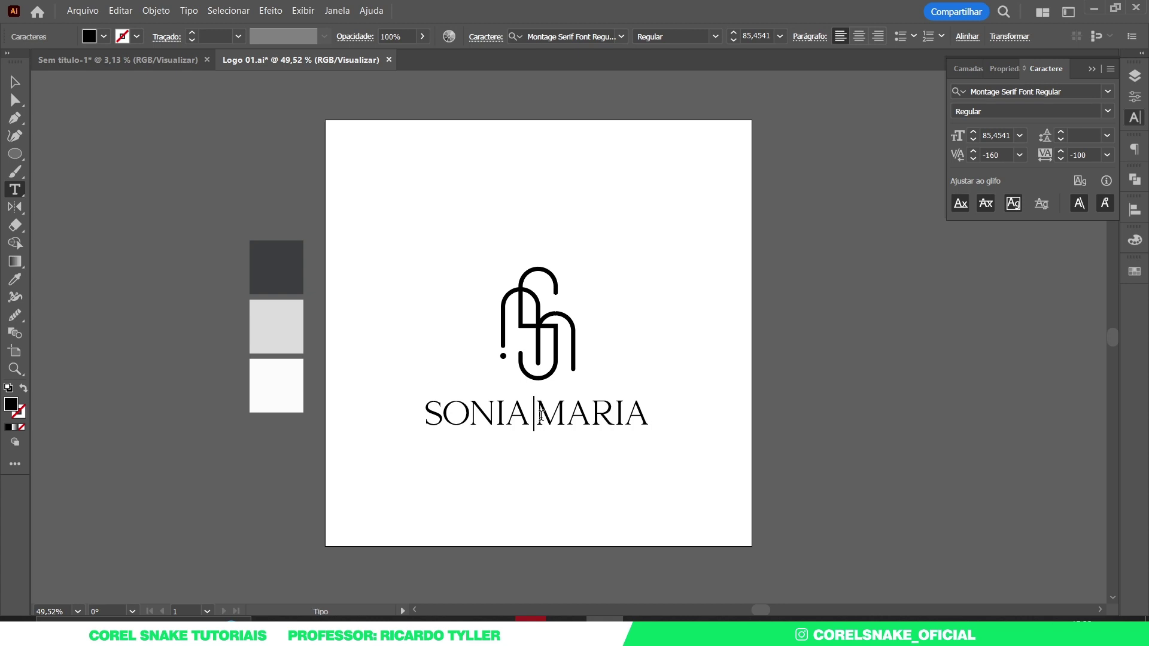
key(Escape)
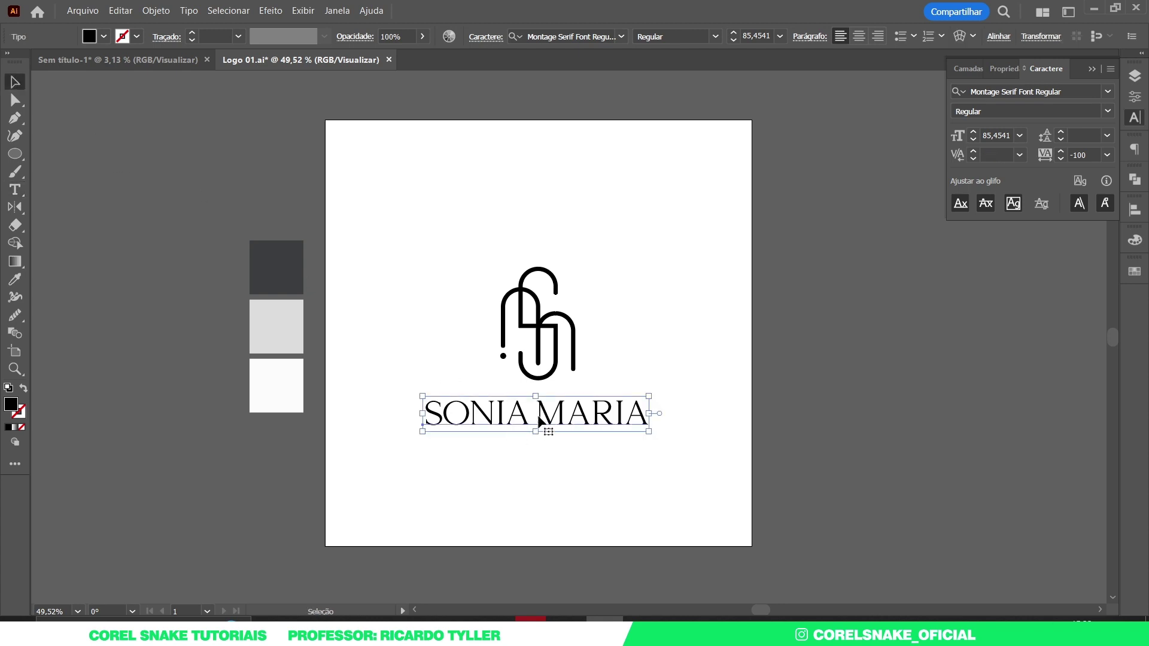
drag(538, 417, 544, 407)
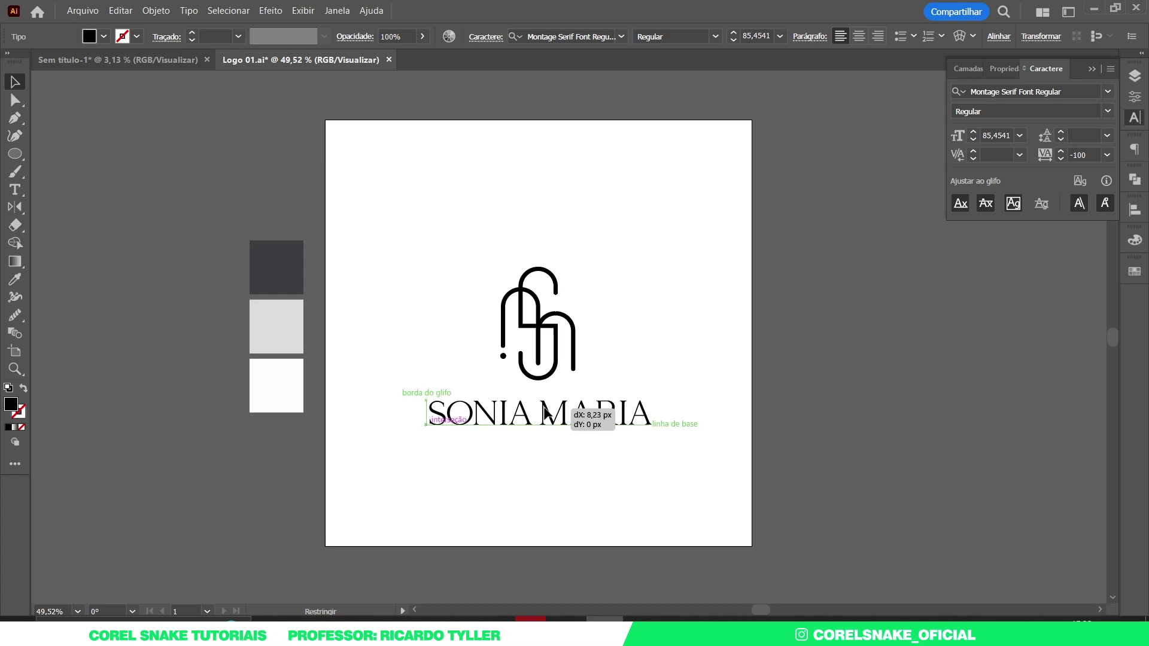
click(710, 323)
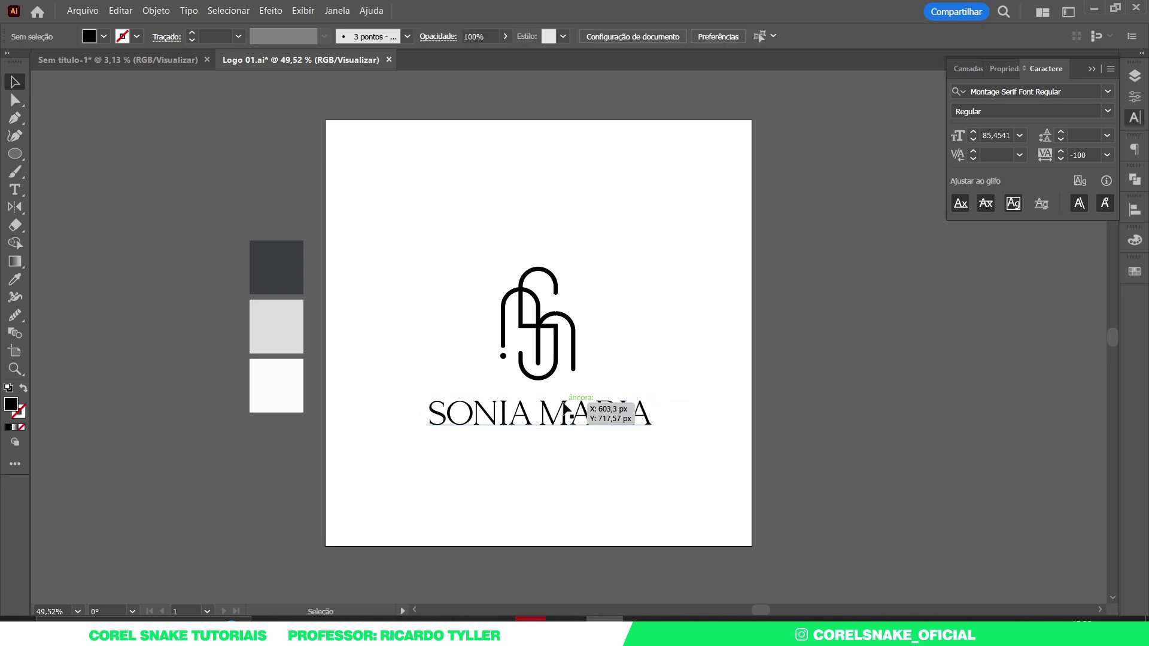
Duplicate the name line below, retype it as 'LOGO MONOGRAMA' and scale it small.
drag(566, 409, 565, 453)
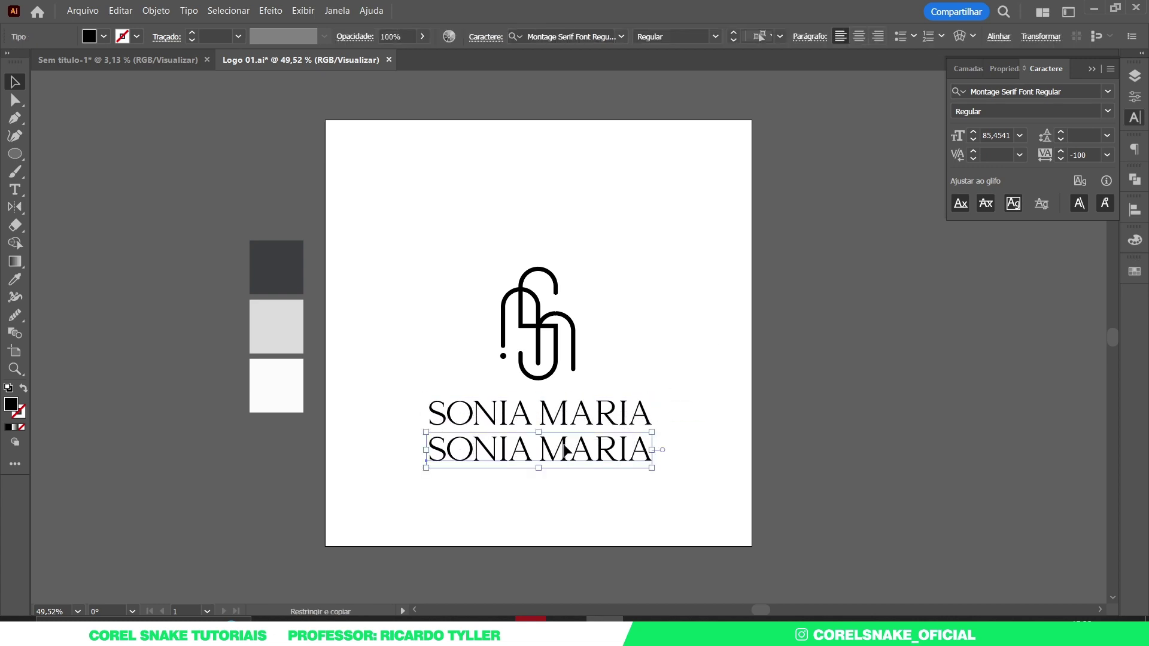
key(t)
triple_click(565, 446)
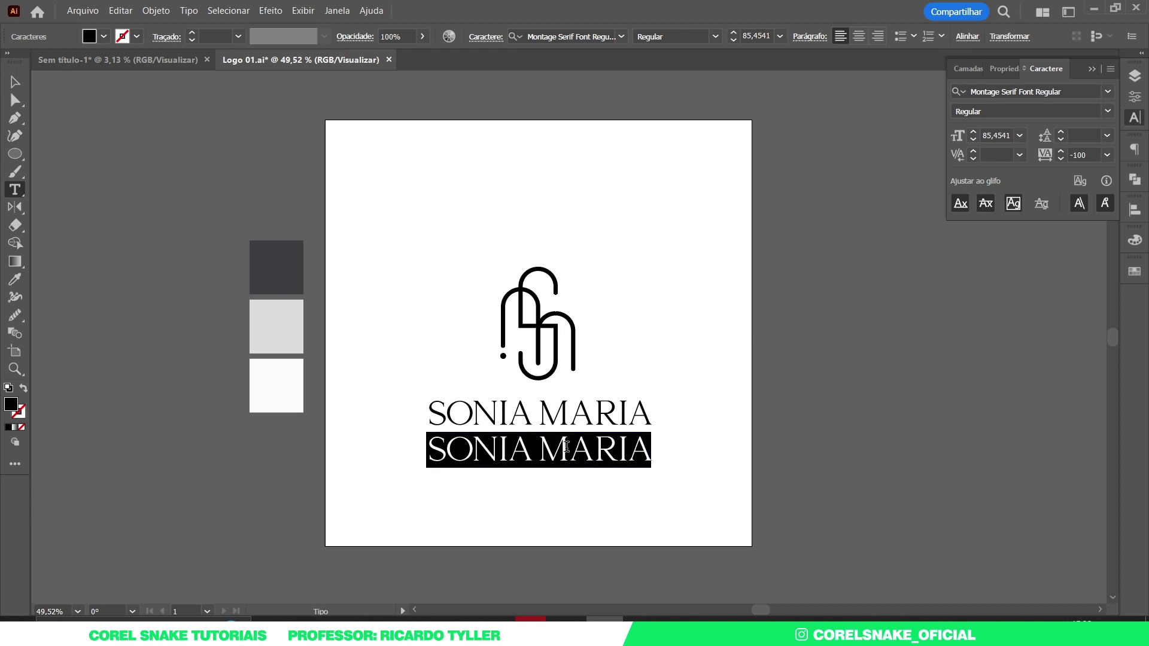
text(LOGO MO)
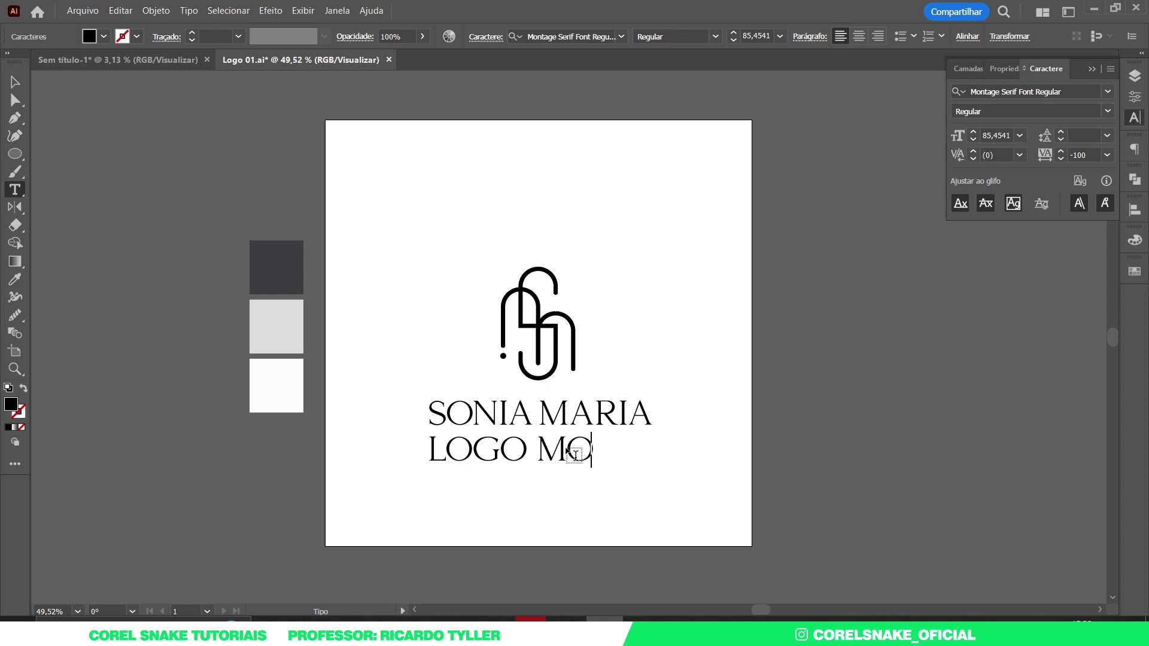
text(NOGRAMA)
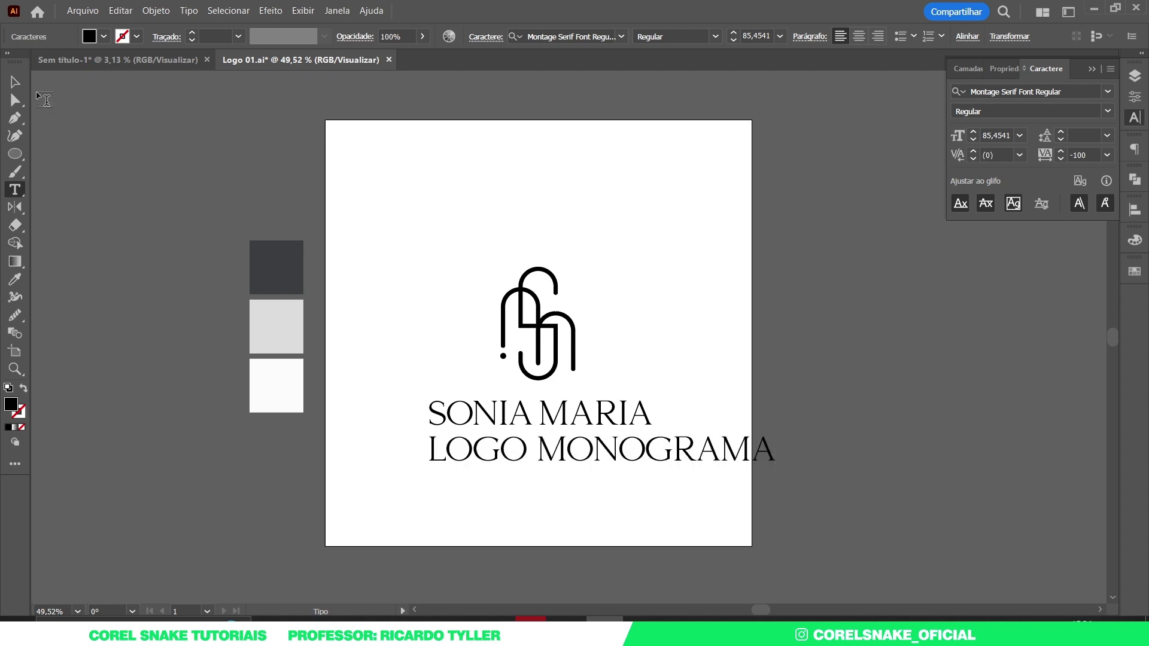
click(16, 84)
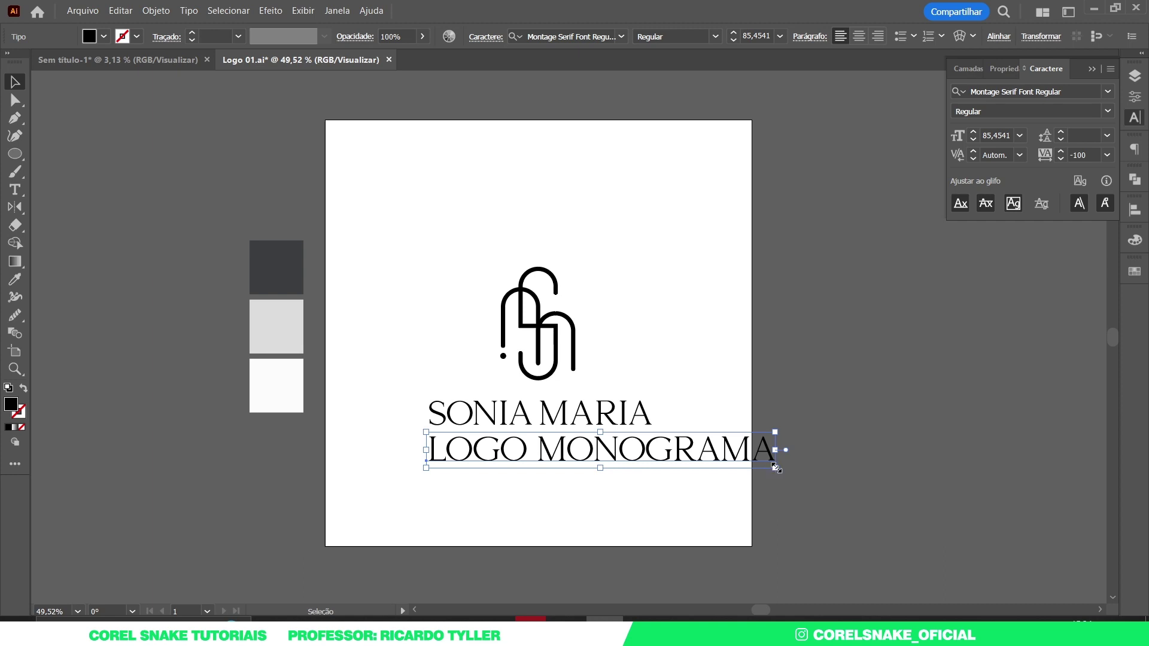
drag(772, 464, 560, 448)
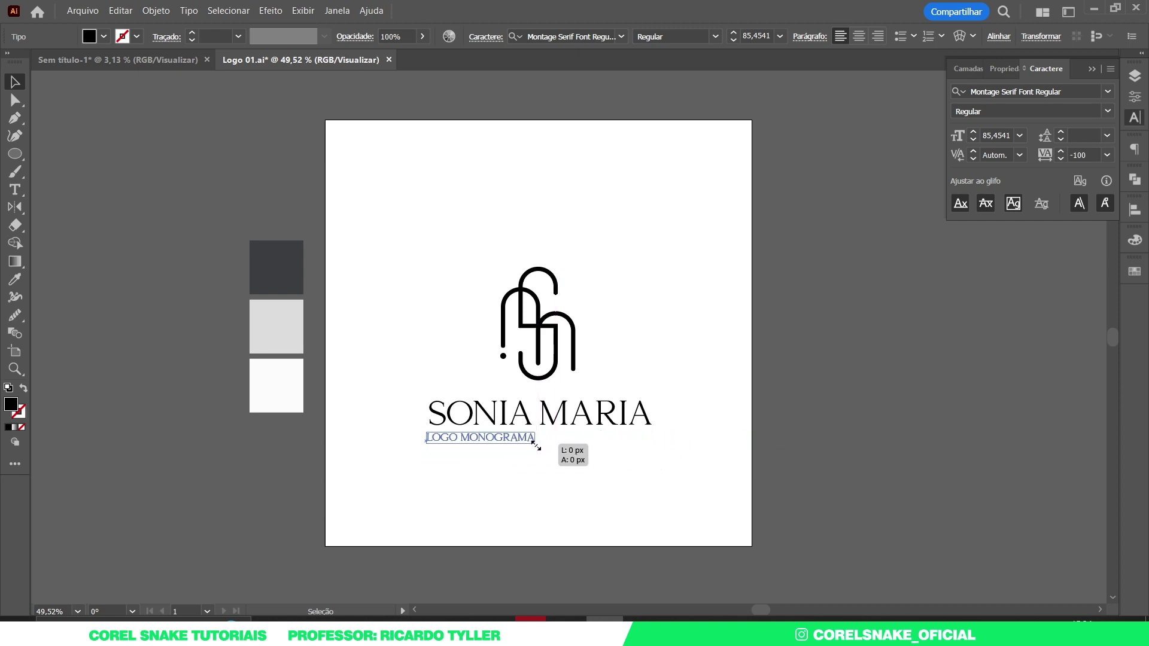
drag(559, 448, 515, 447)
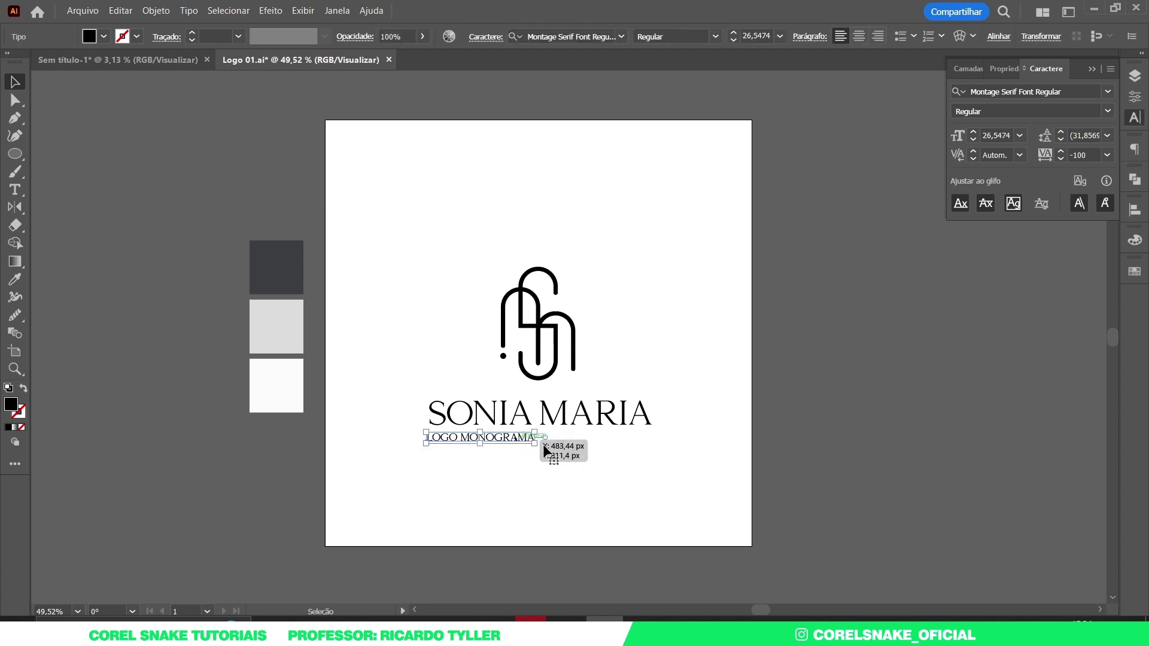
Center-align the LOGO MONOGRAMA paragraph and set the name as the key object.
click(1131, 149)
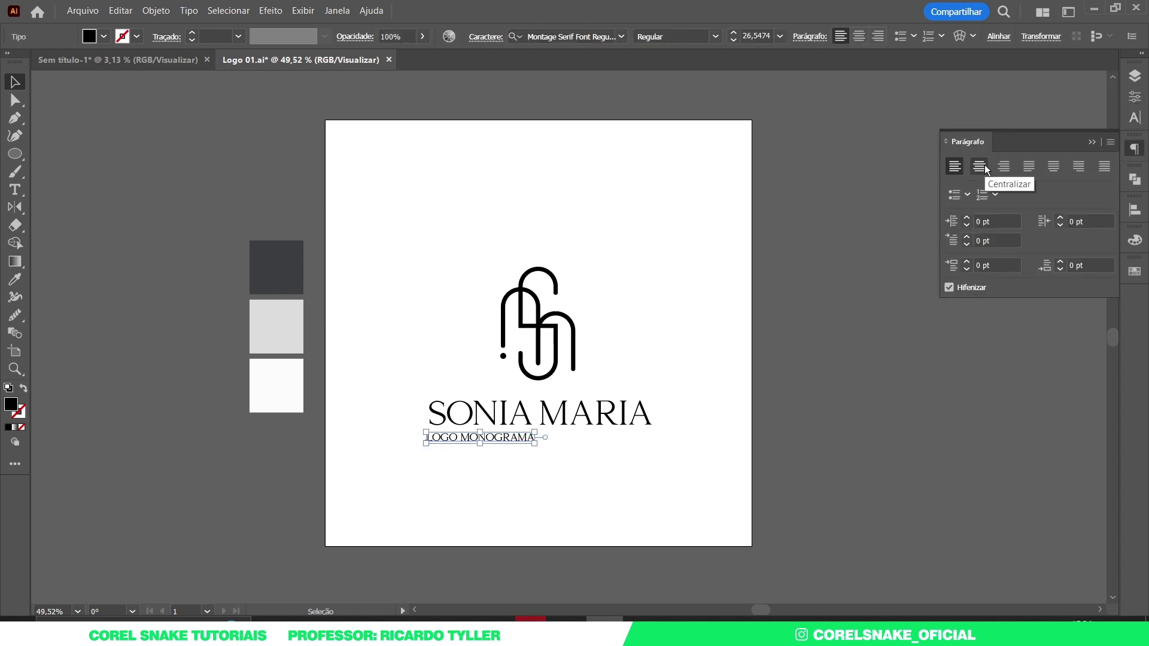
click(984, 166)
click(1135, 149)
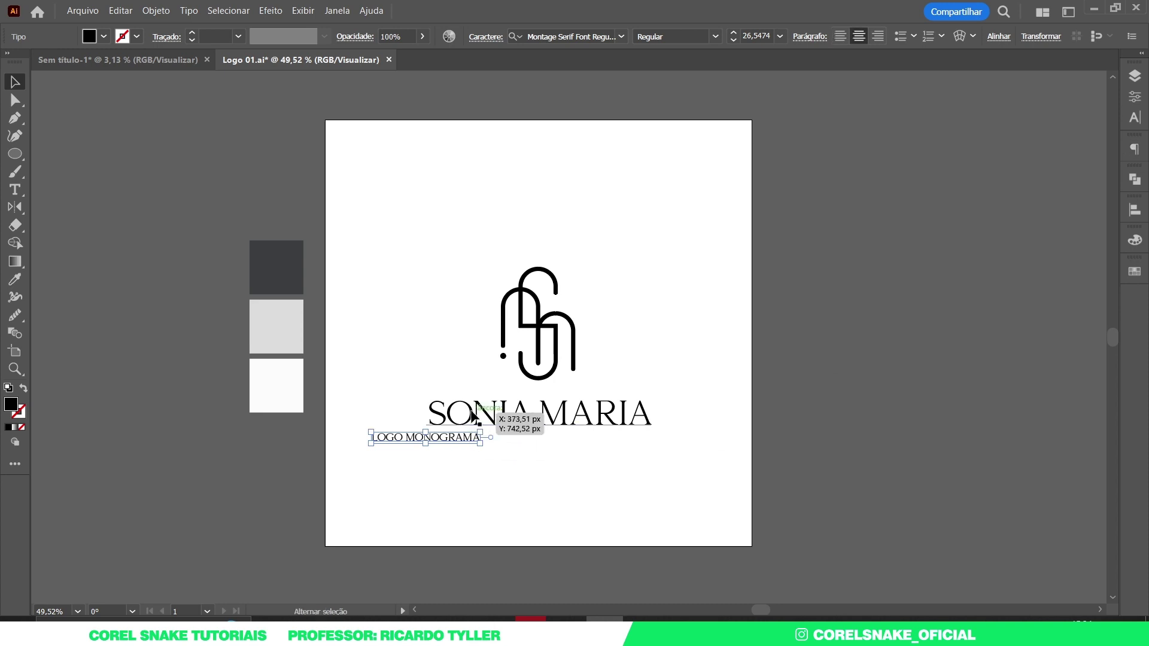
shift+click(474, 415)
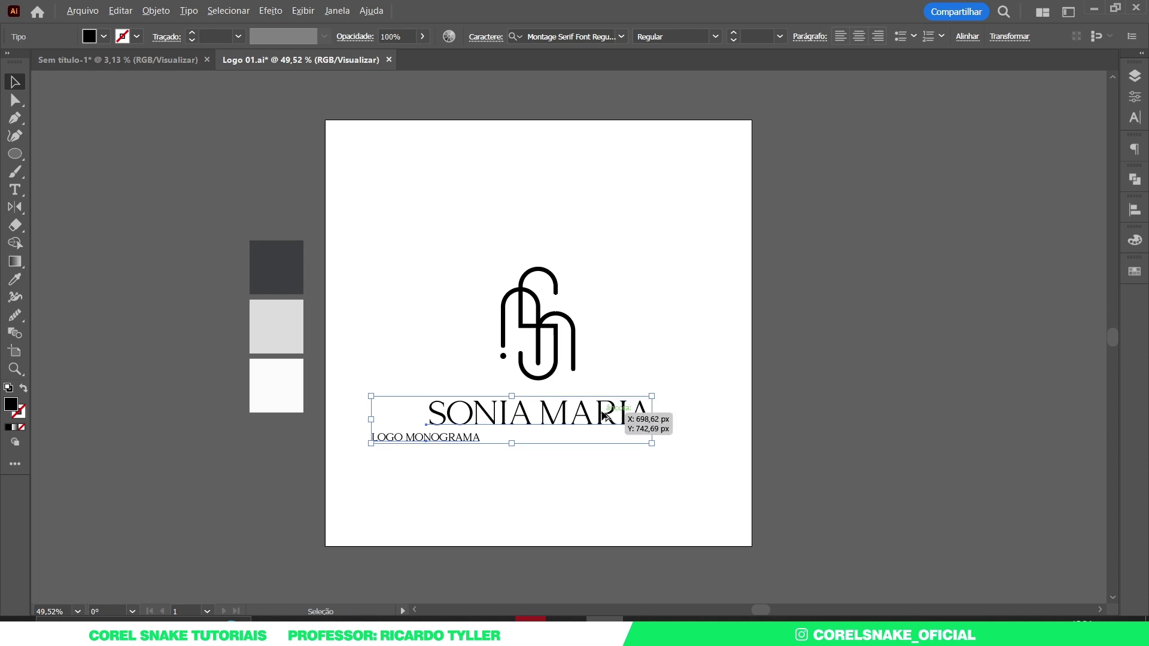
click(603, 415)
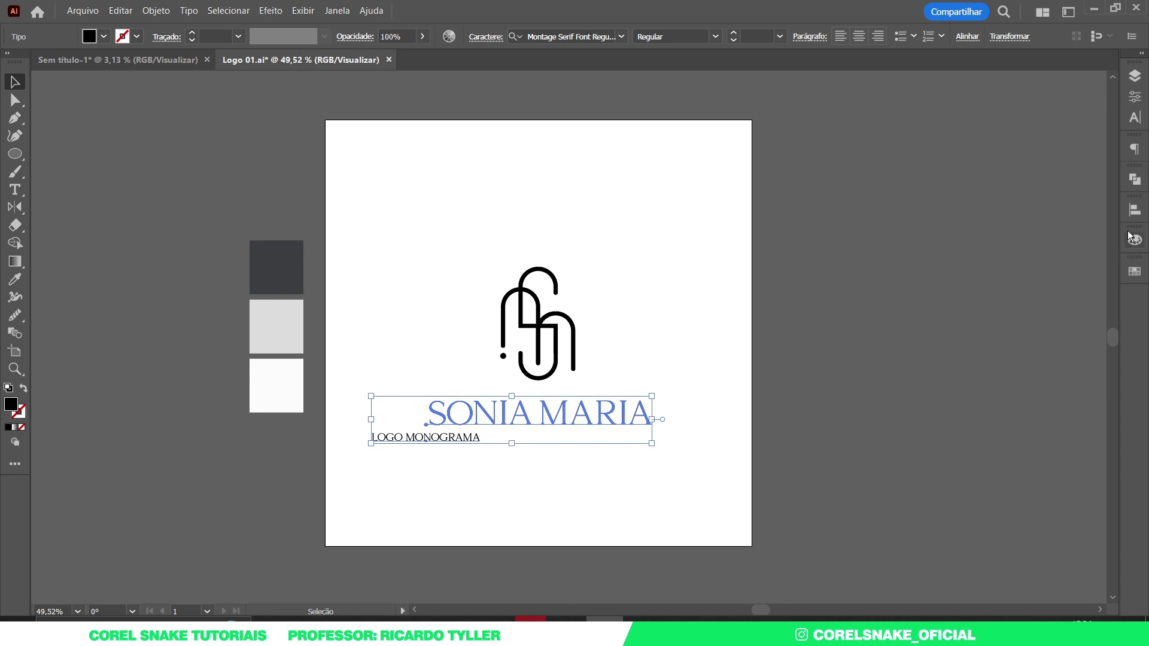
Horizontally center LOGO MONOGRAMA under the name.
click(1133, 211)
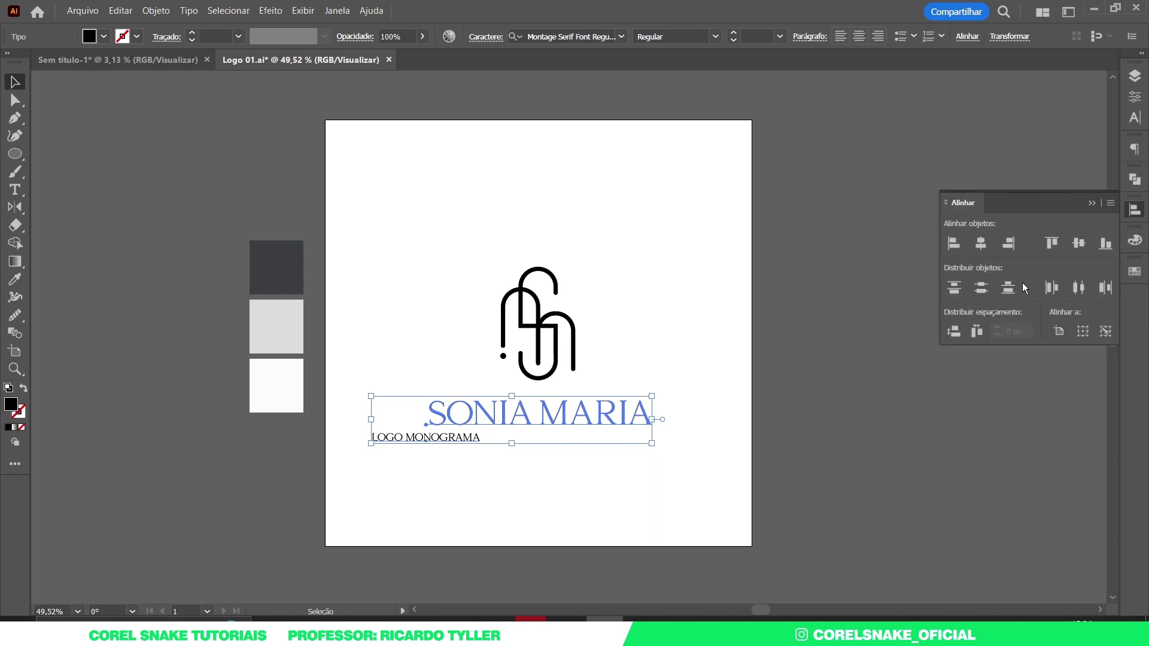
click(980, 243)
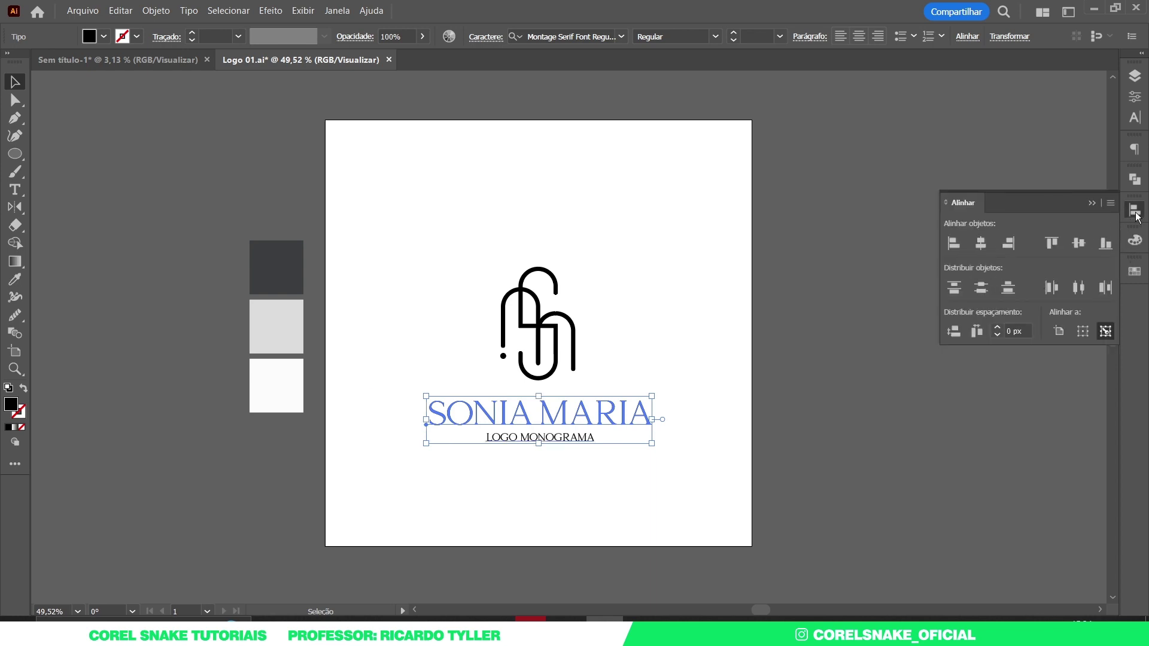
click(571, 459)
Widen LOGO MONOGRAMA's tracking until it nearly spans the name's width.
click(543, 439)
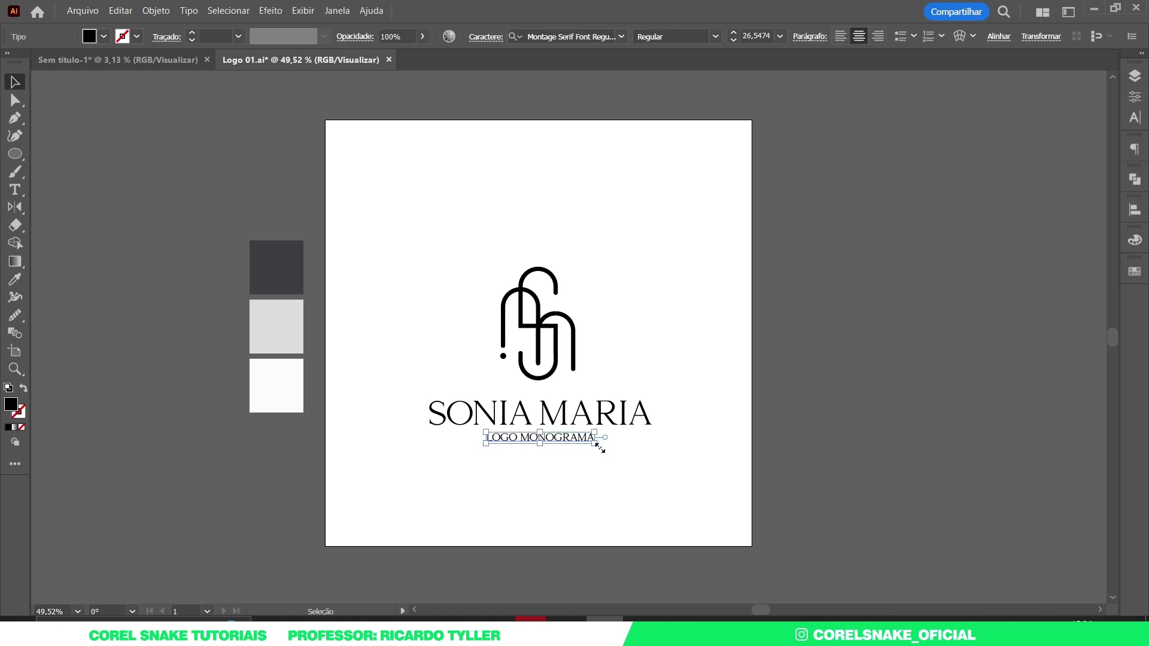
key(alt+Right)
key(alt+Right)
key(alt+Right)
key(alt+Right)
key(alt+Right)
key(alt+Right)
key(alt+Right)
key(alt+Right)
key(alt+Right)
key(alt+Right)
key(alt+Right)
key(alt+Right)
key(alt+Right)
key(alt+Right)
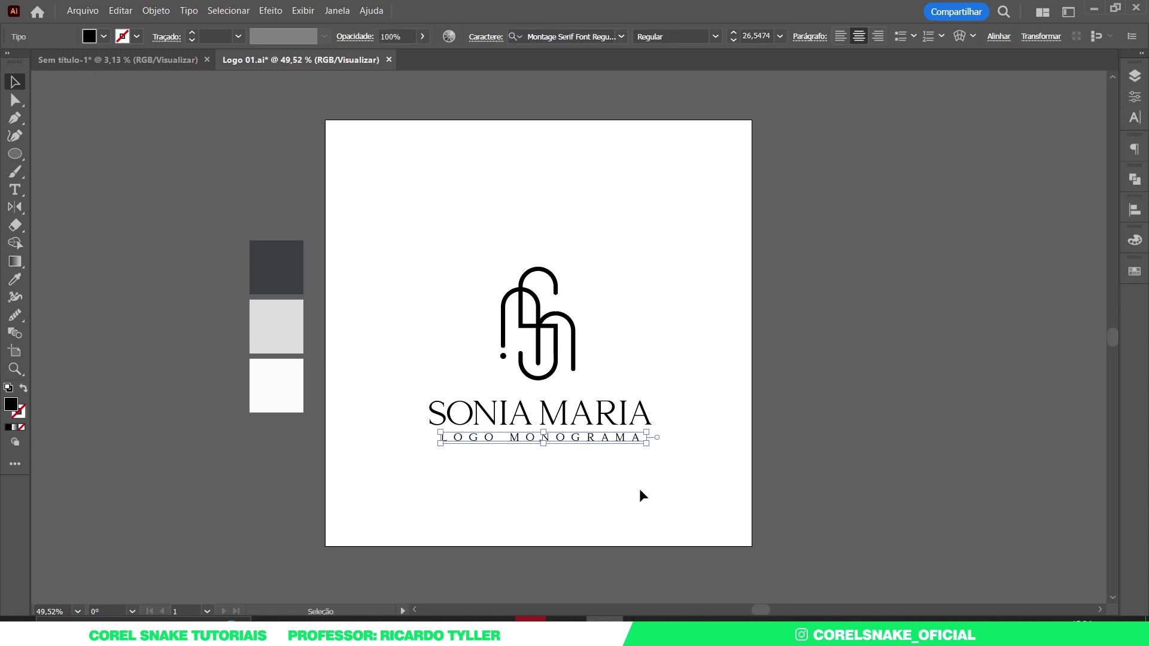
key(alt+Right)
key(alt+Right)
key(alt+Right)
key(alt+Right)
key(alt+Right)
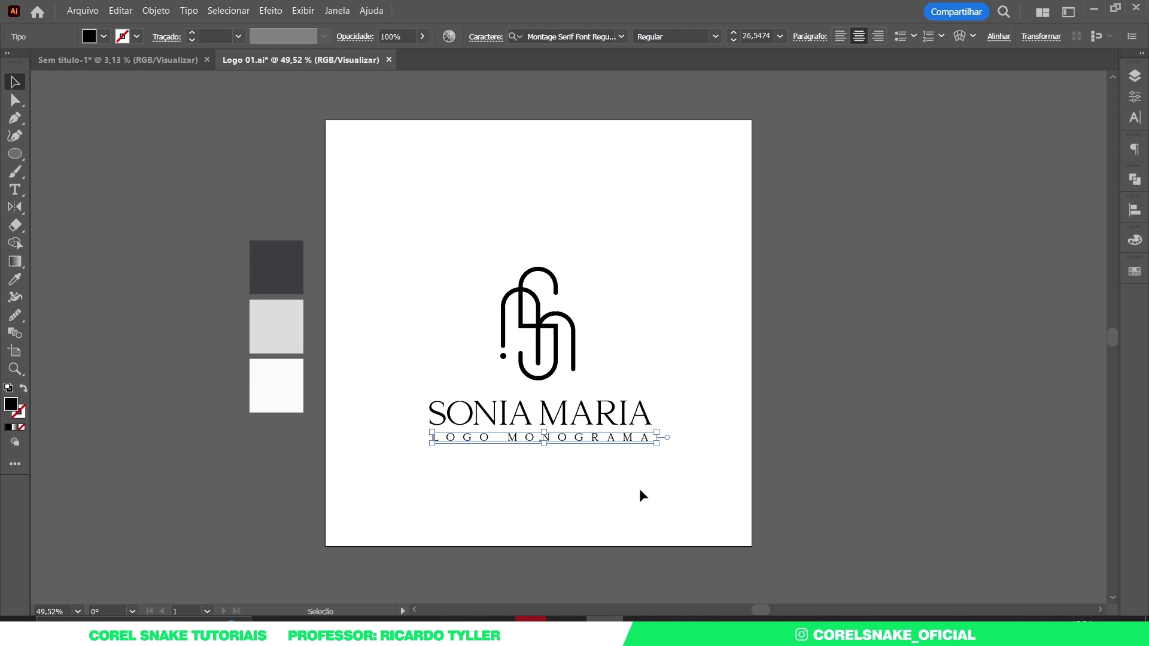
key(alt+Right)
key(alt+Right)
key(alt+Left)
key(alt+Left)
key(alt+Left)
Lower the monogram's top arch slightly.
click(639, 489)
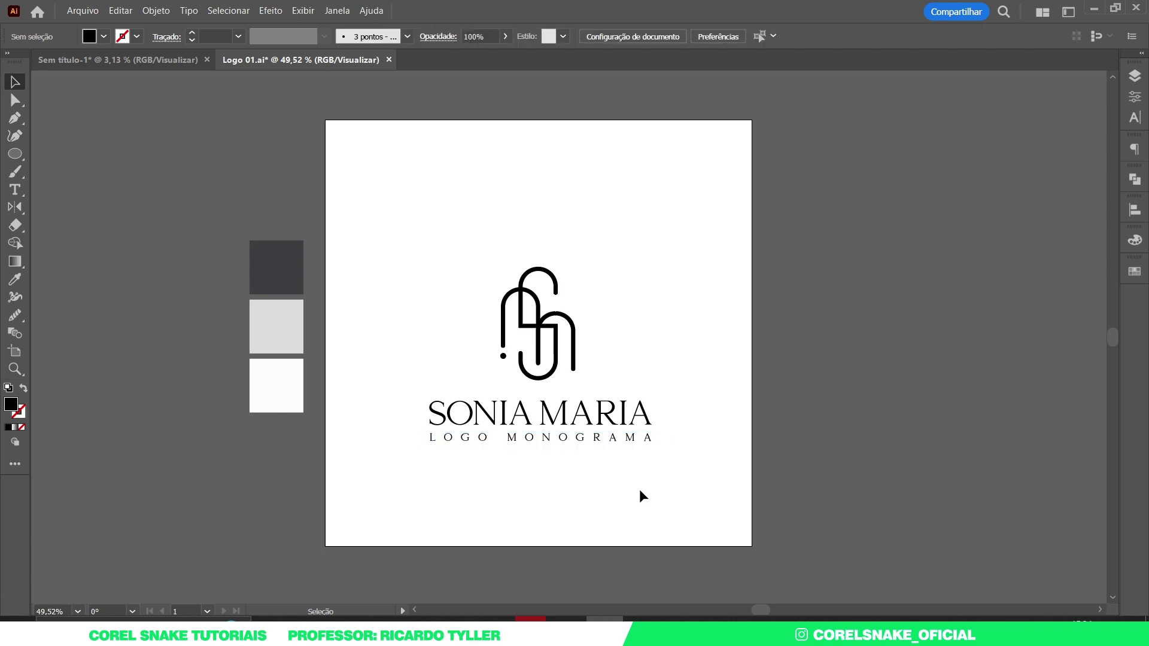
drag(662, 483, 506, 436)
drag(435, 210, 613, 384)
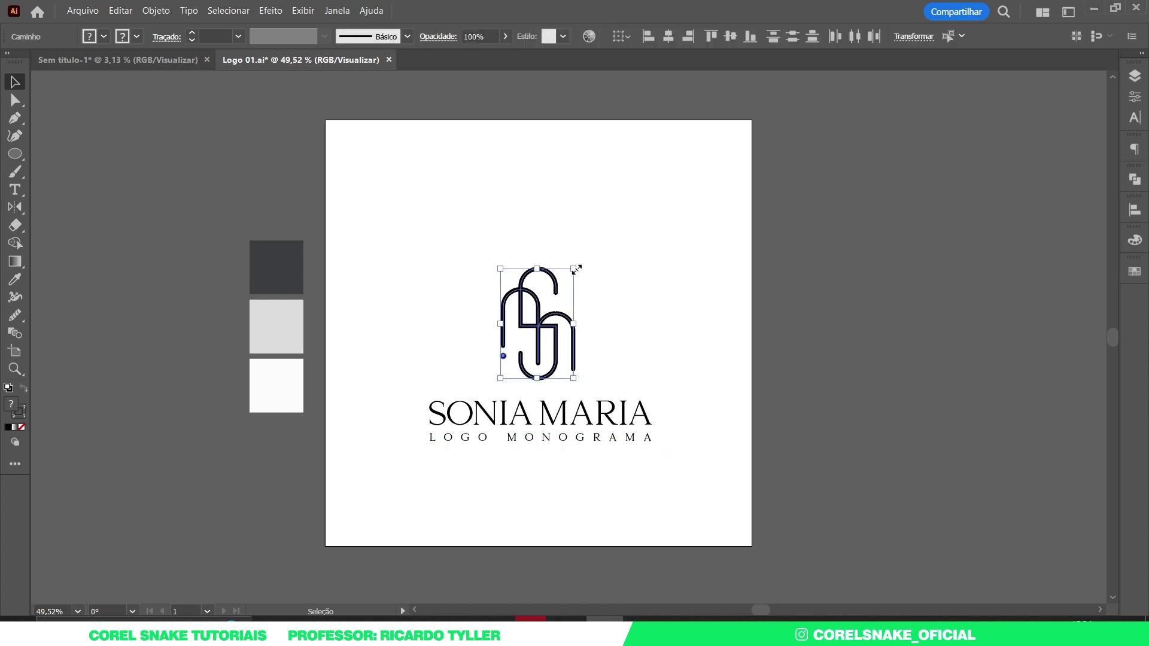
drag(542, 270, 539, 278)
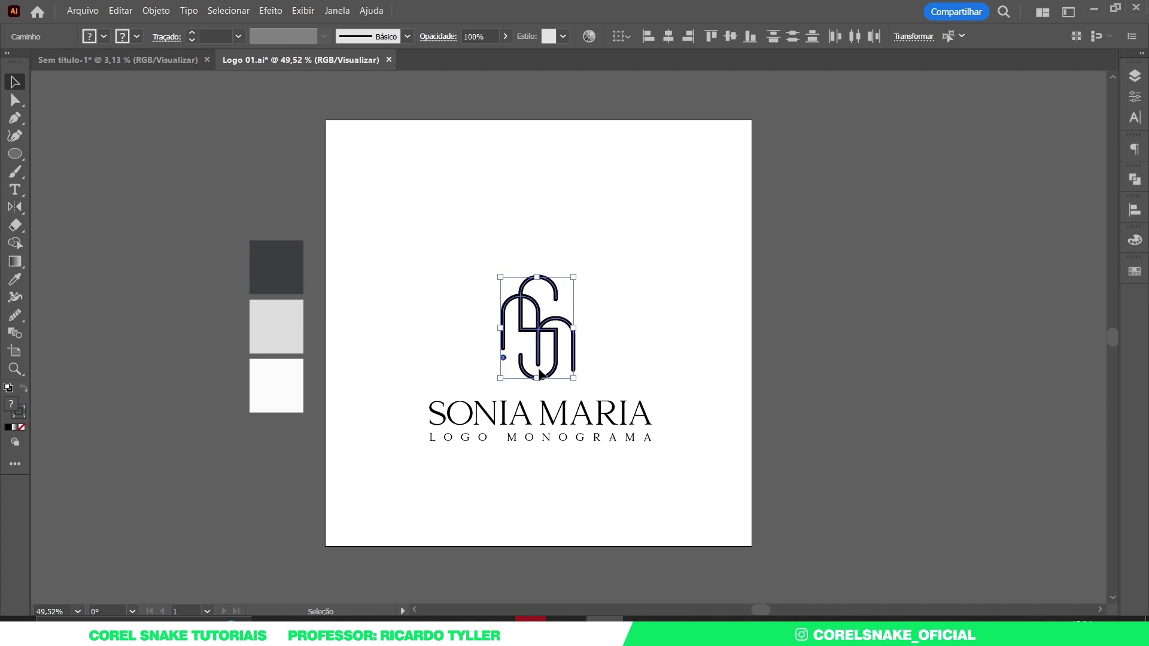
click(651, 324)
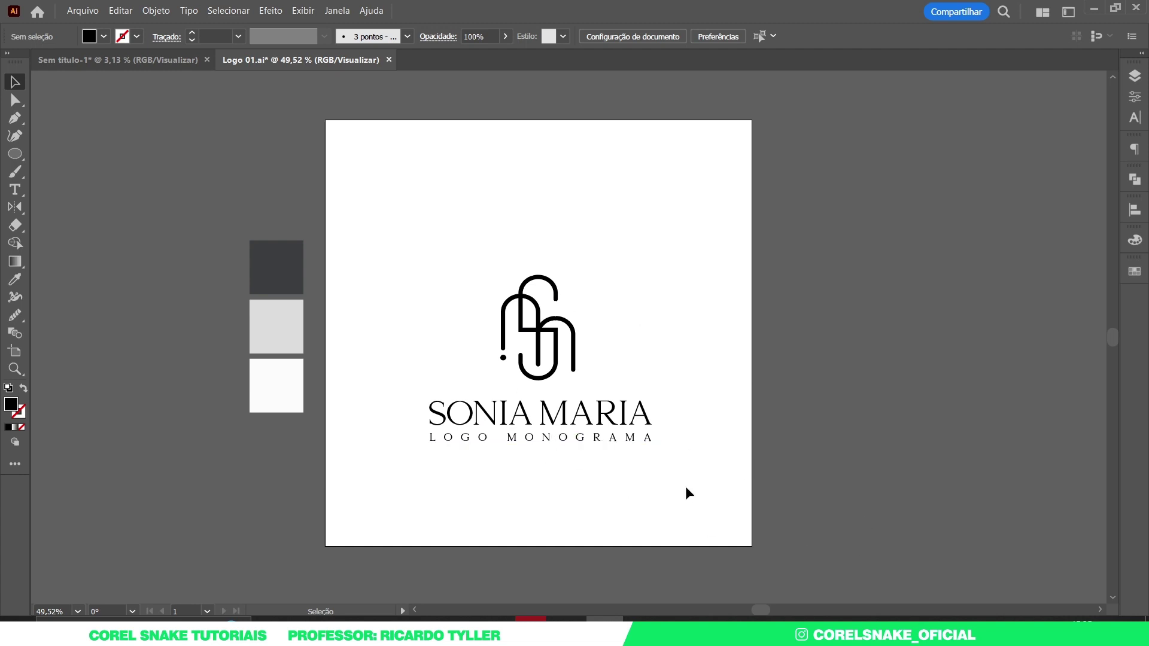
Group the two text lines and center them horizontally under the monogram as key object.
drag(718, 497, 397, 394)
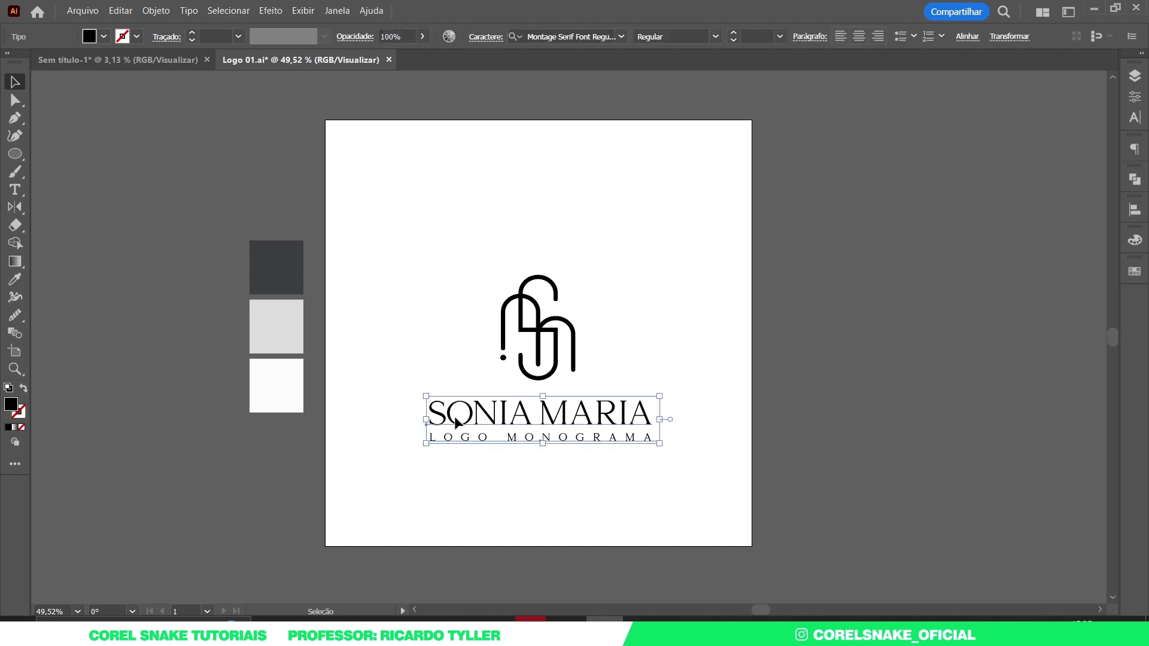
key(ctrl+g)
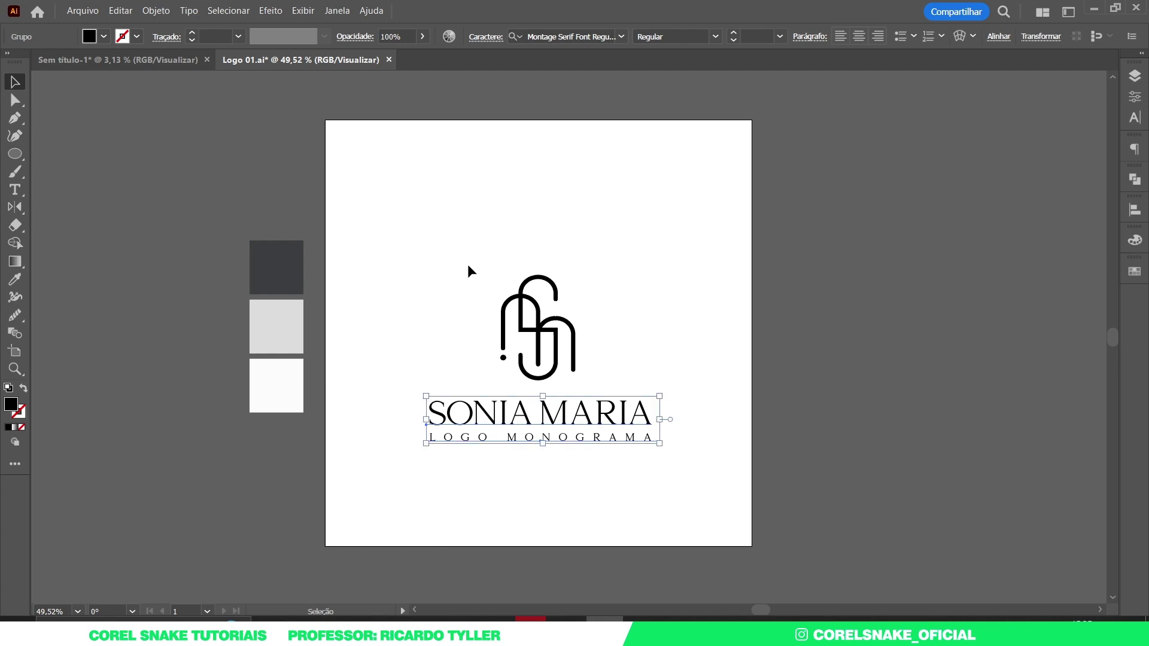
drag(468, 264, 632, 396)
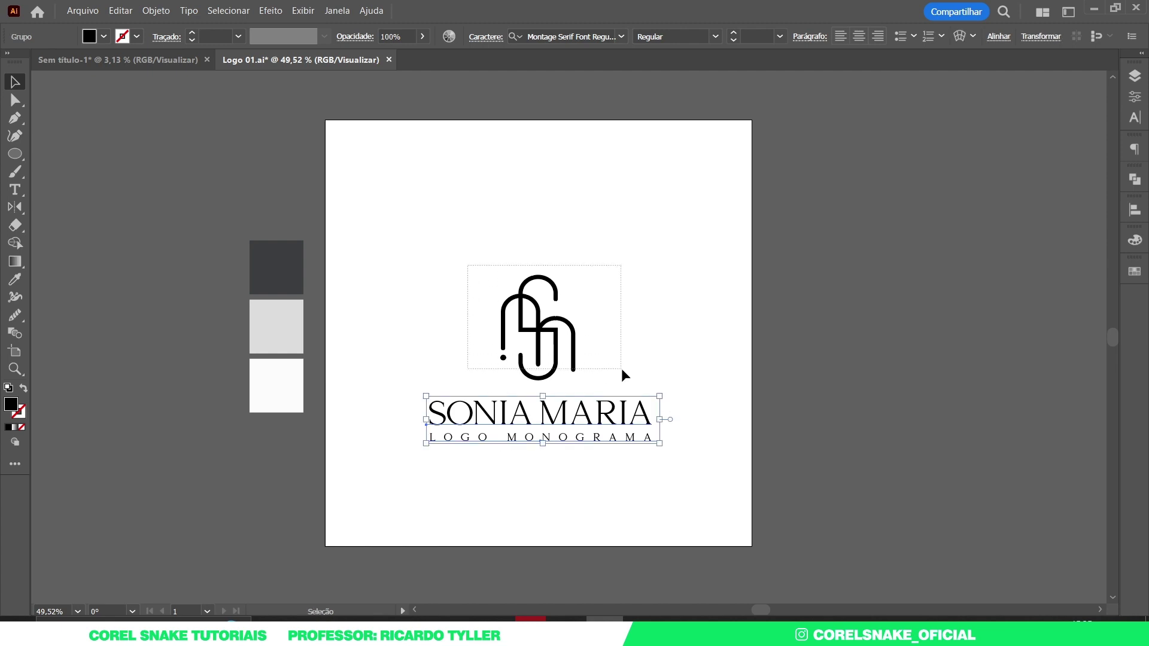
shift+click(621, 406)
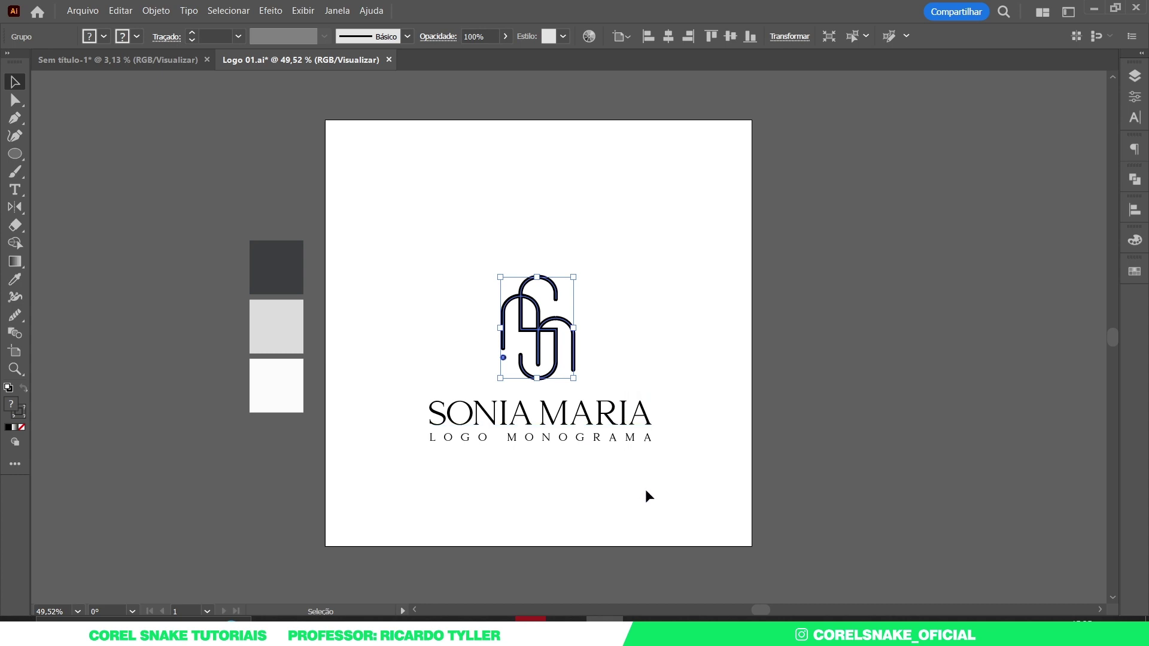
drag(676, 489, 383, 281)
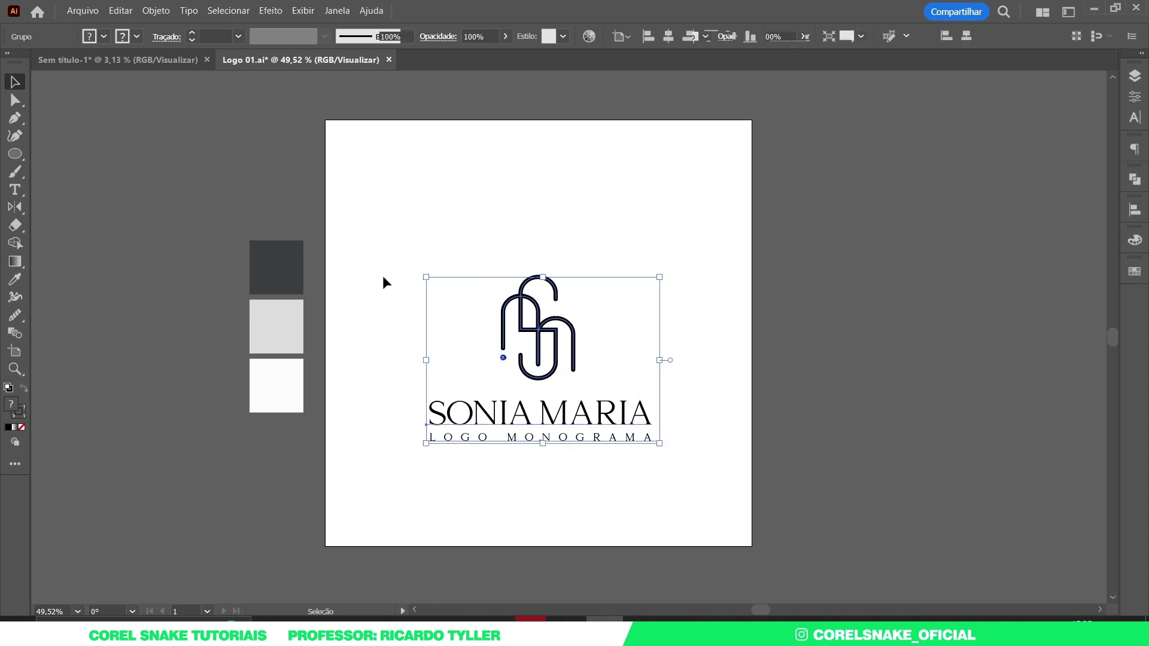
click(539, 339)
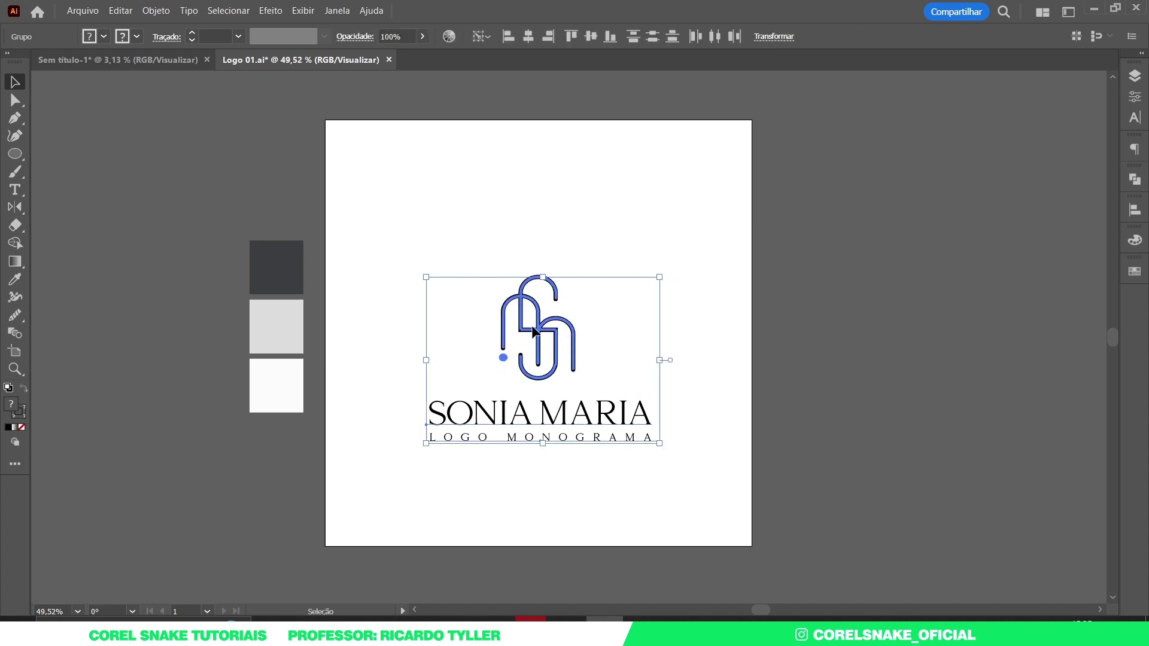
click(532, 37)
Center the whole logo horizontally and vertically on the artboard.
key(a)
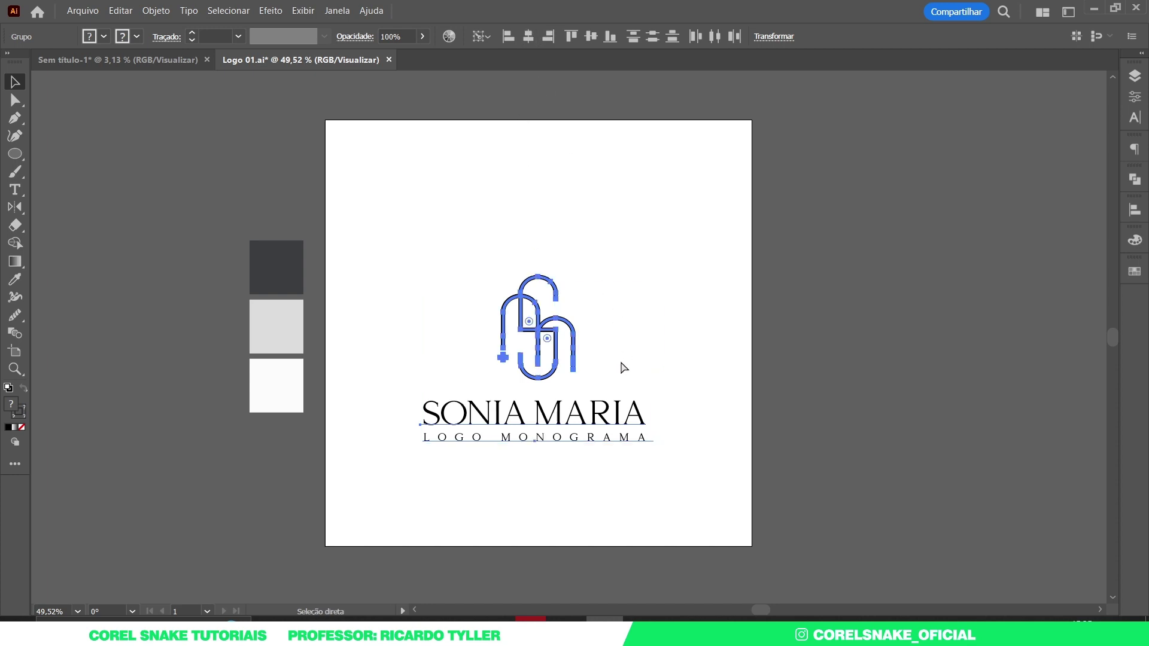
key(v)
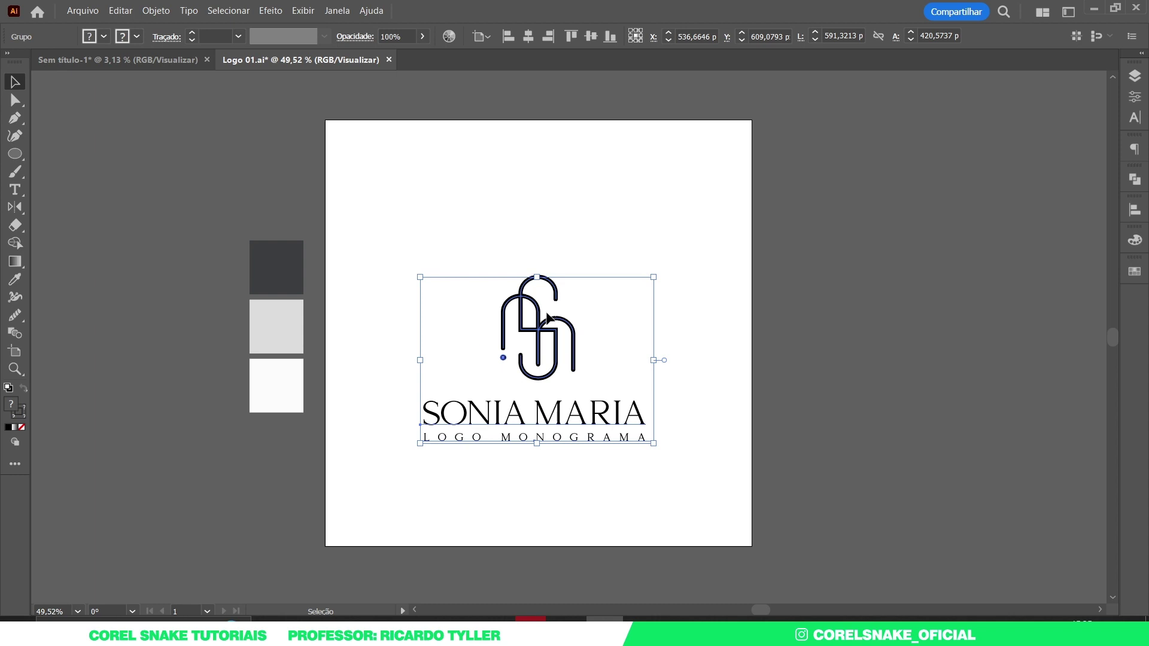
click(533, 40)
click(591, 37)
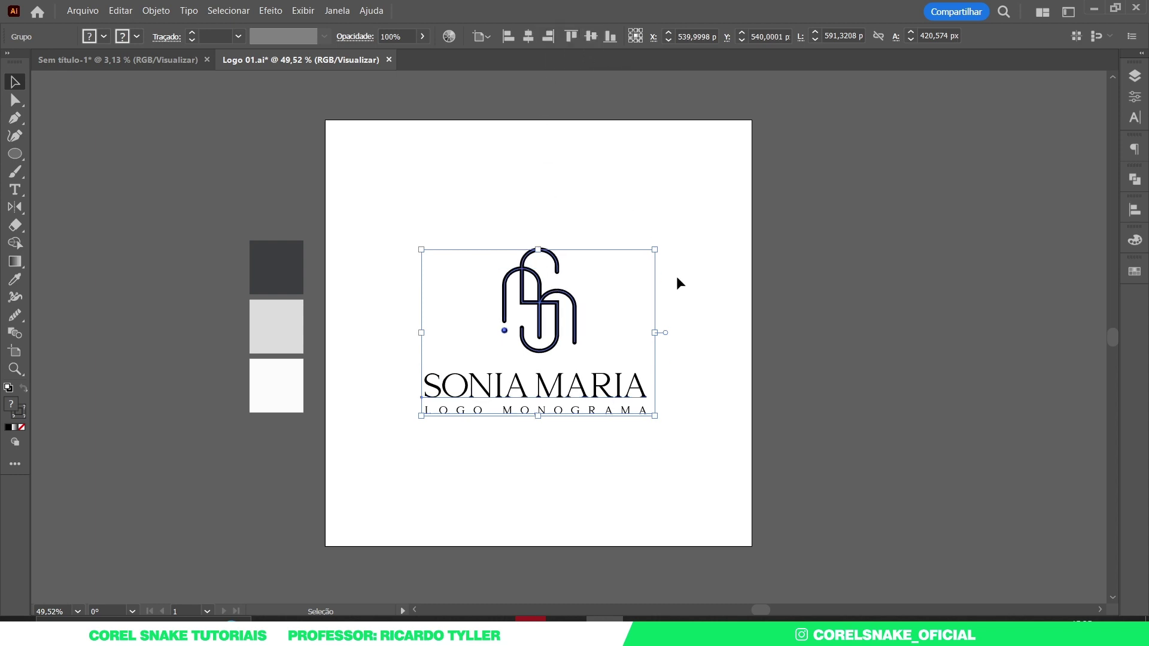
click(469, 286)
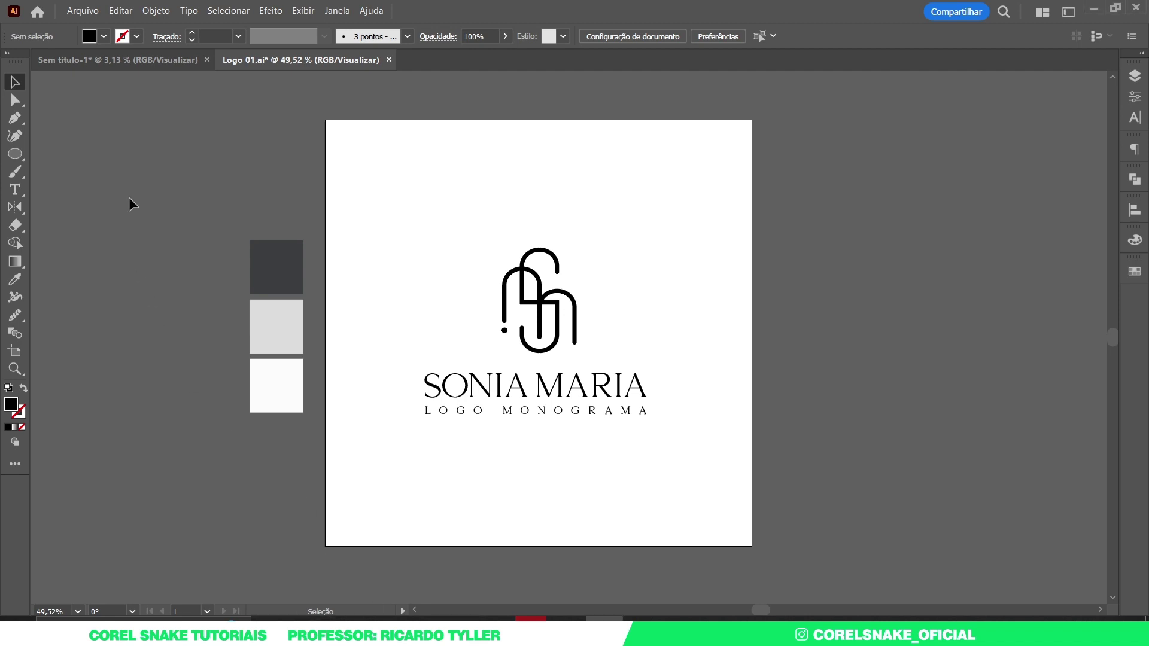
Draw an artboard-sized rectangle and fill it with the light grey swatch colour.
right_click(19, 160)
click(120, 154)
drag(323, 119, 749, 547)
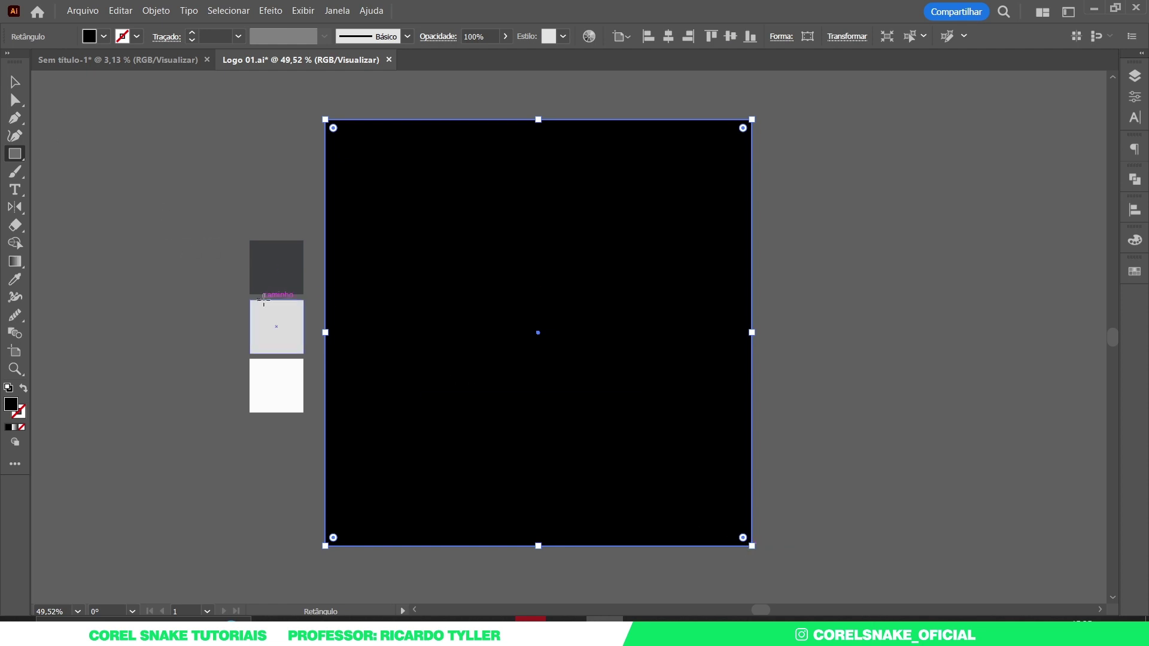
key(v)
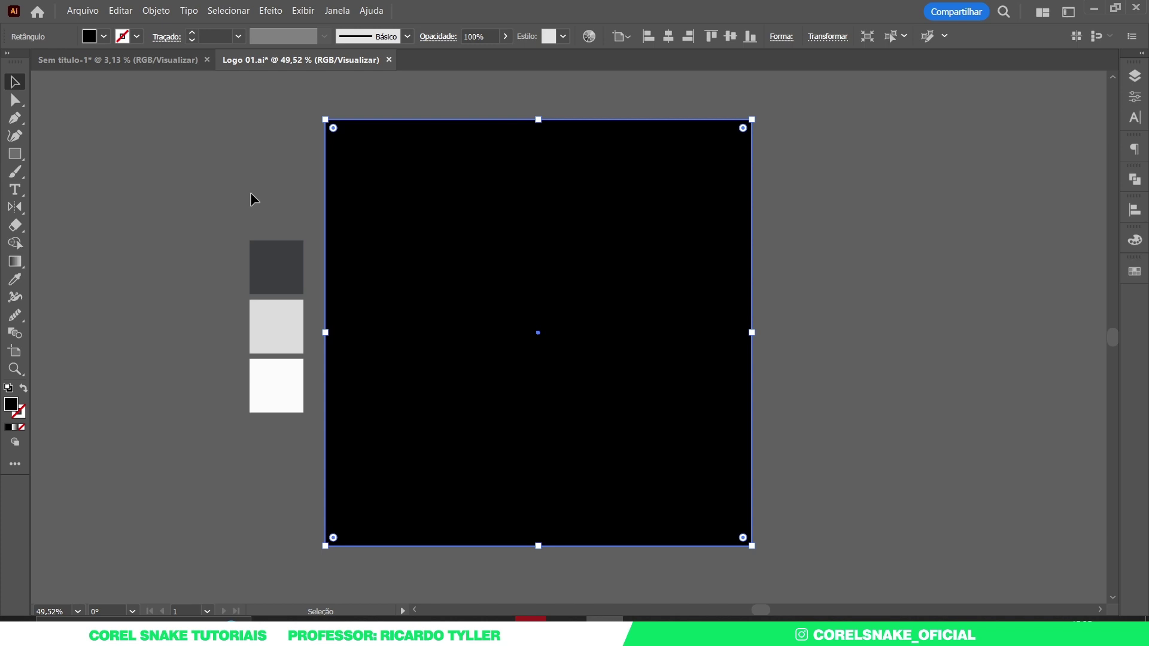
key(i)
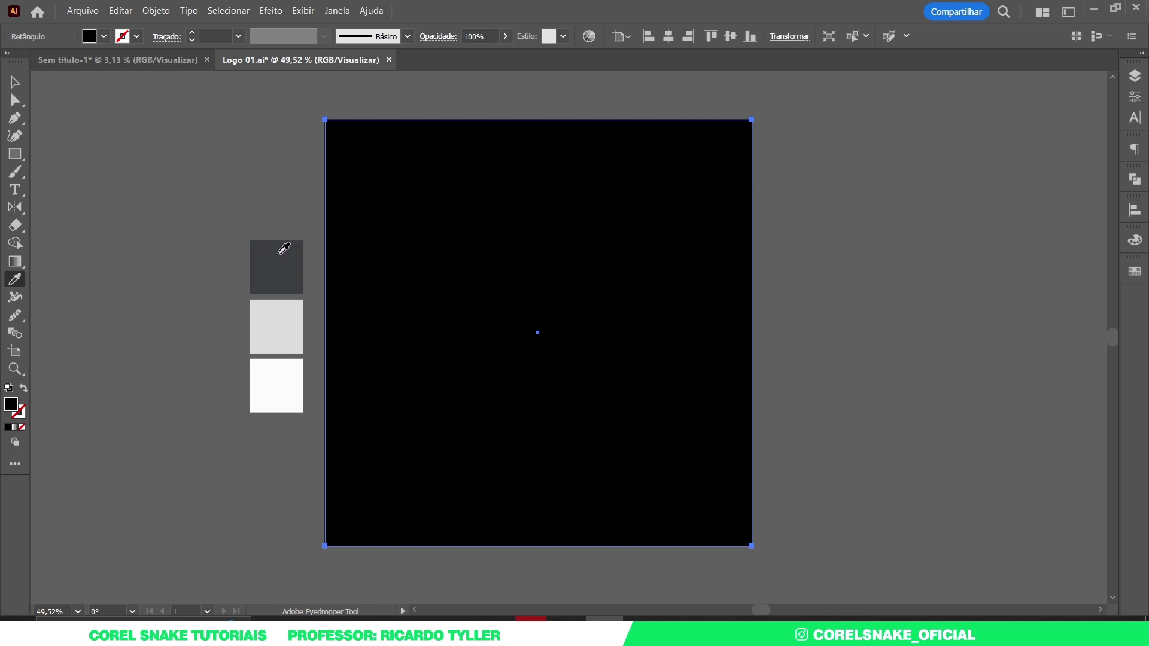
click(279, 263)
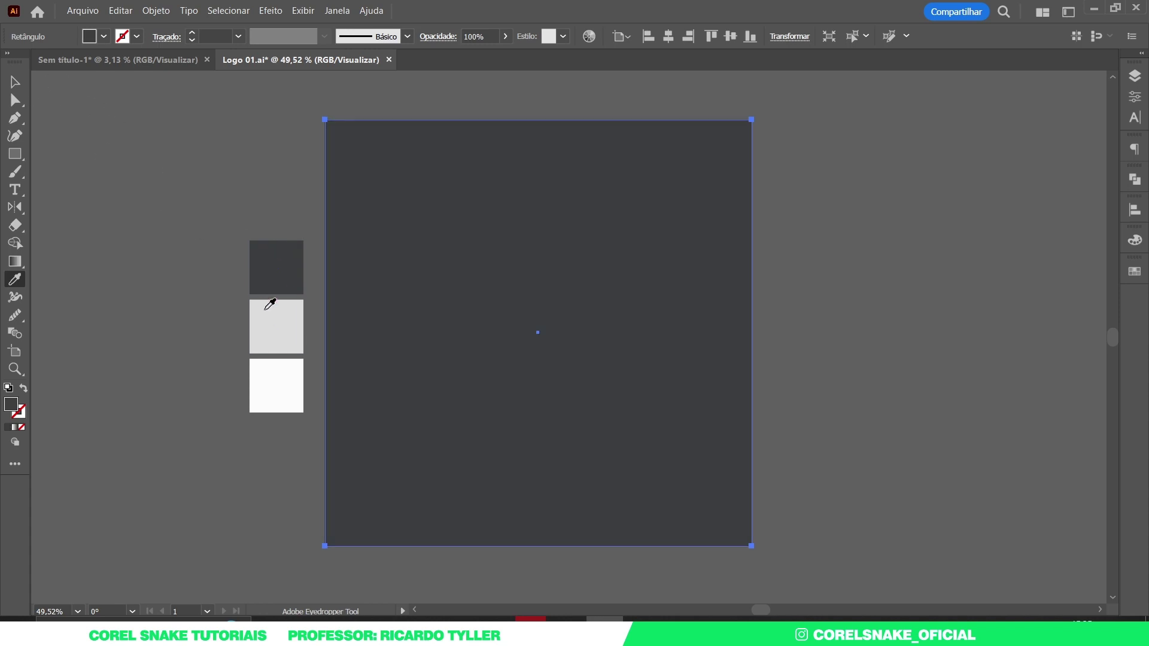
click(266, 315)
click(13, 82)
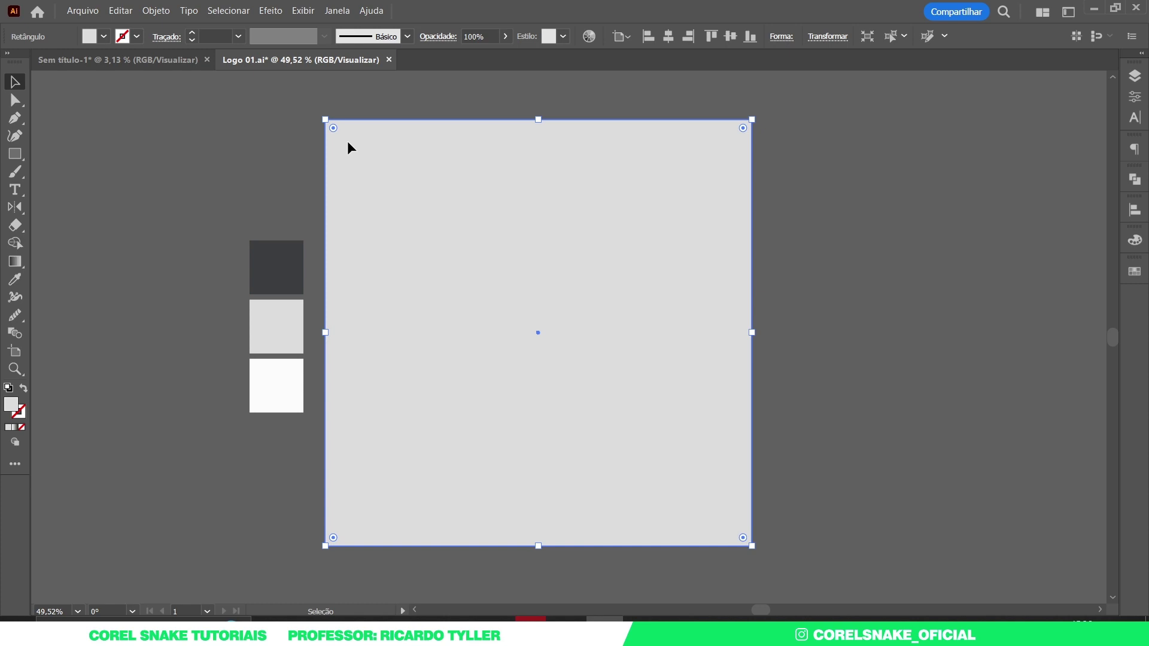
Send the light grey rectangle to the back, behind the logo.
click(163, 13)
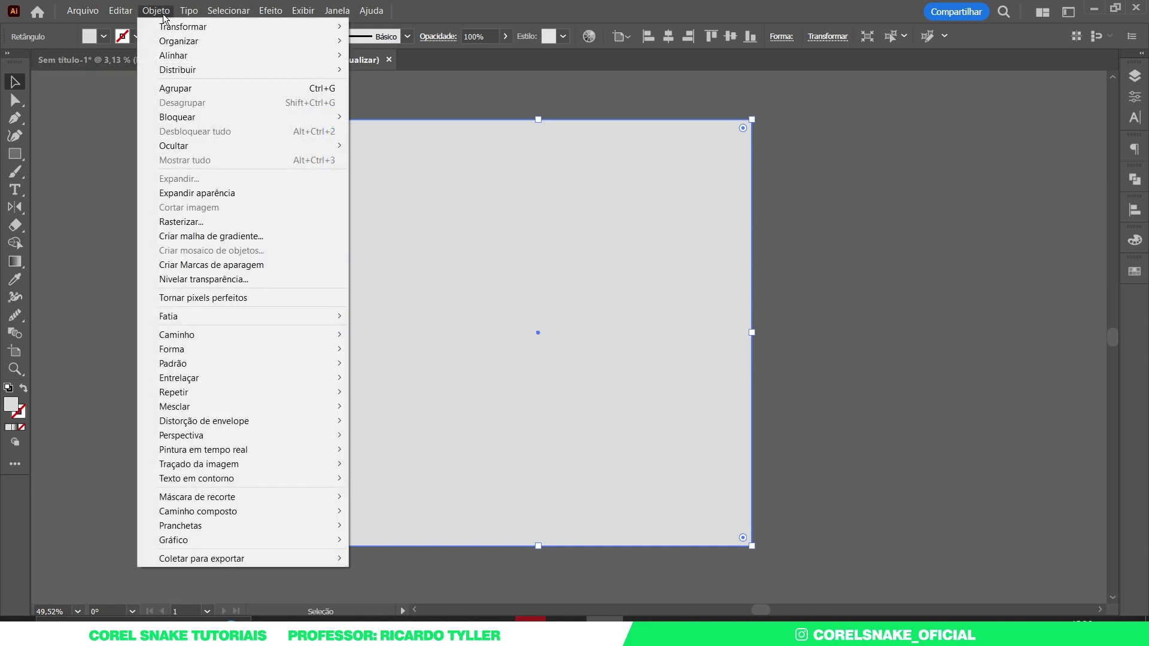
right_click(453, 210)
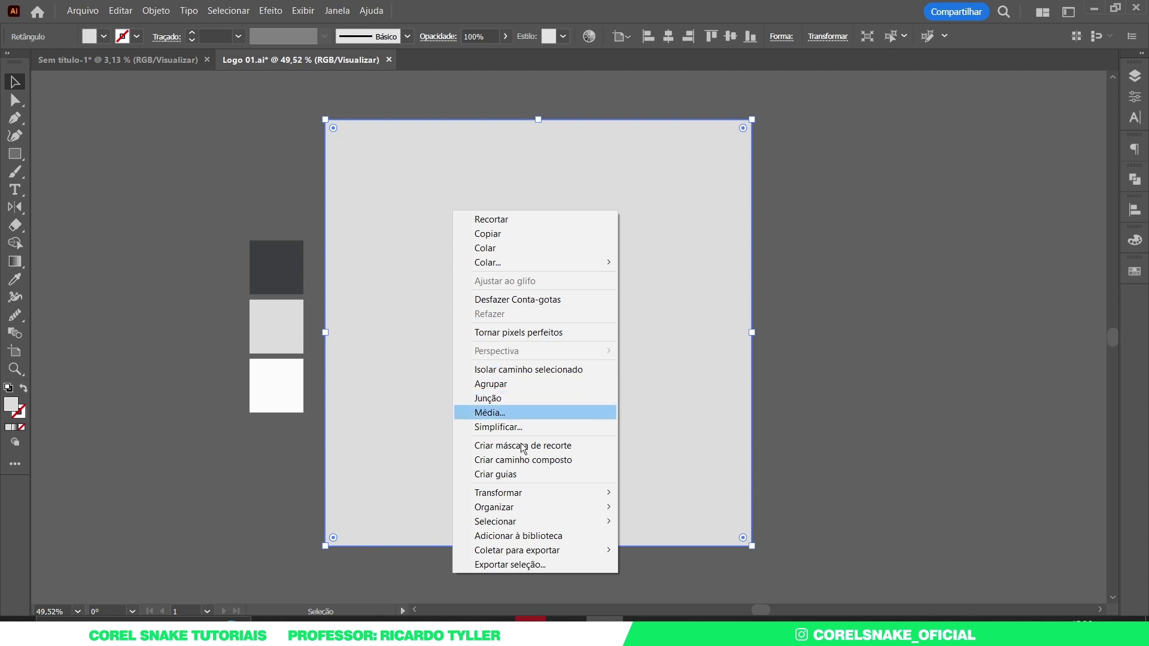
mouse_move(495, 507)
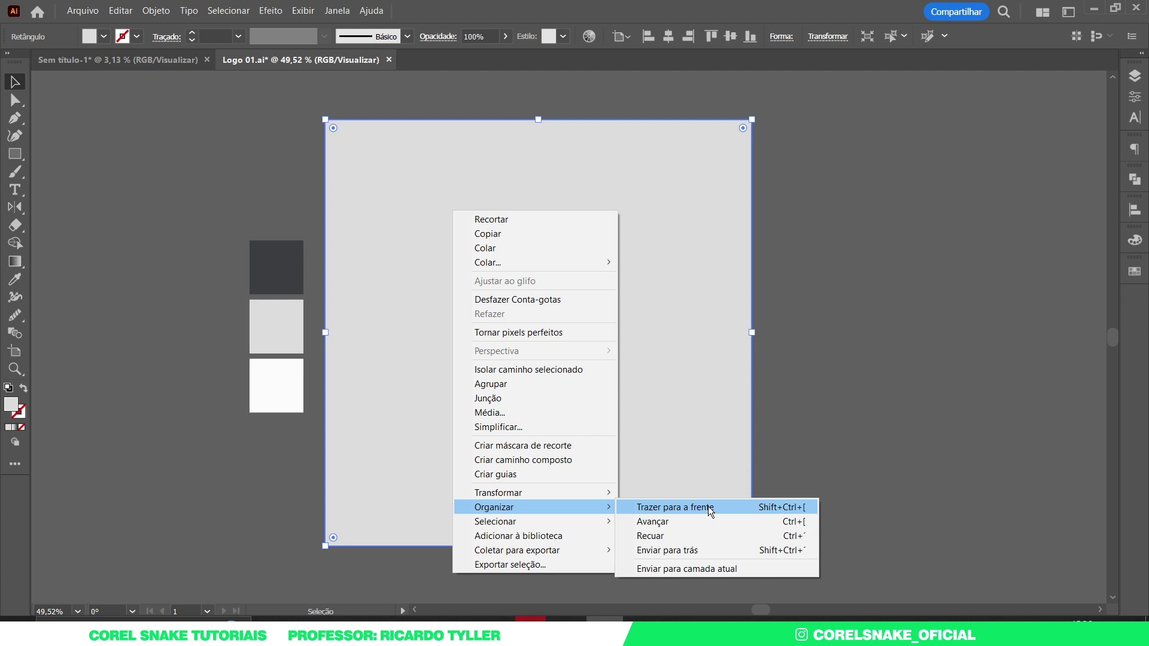
click(697, 549)
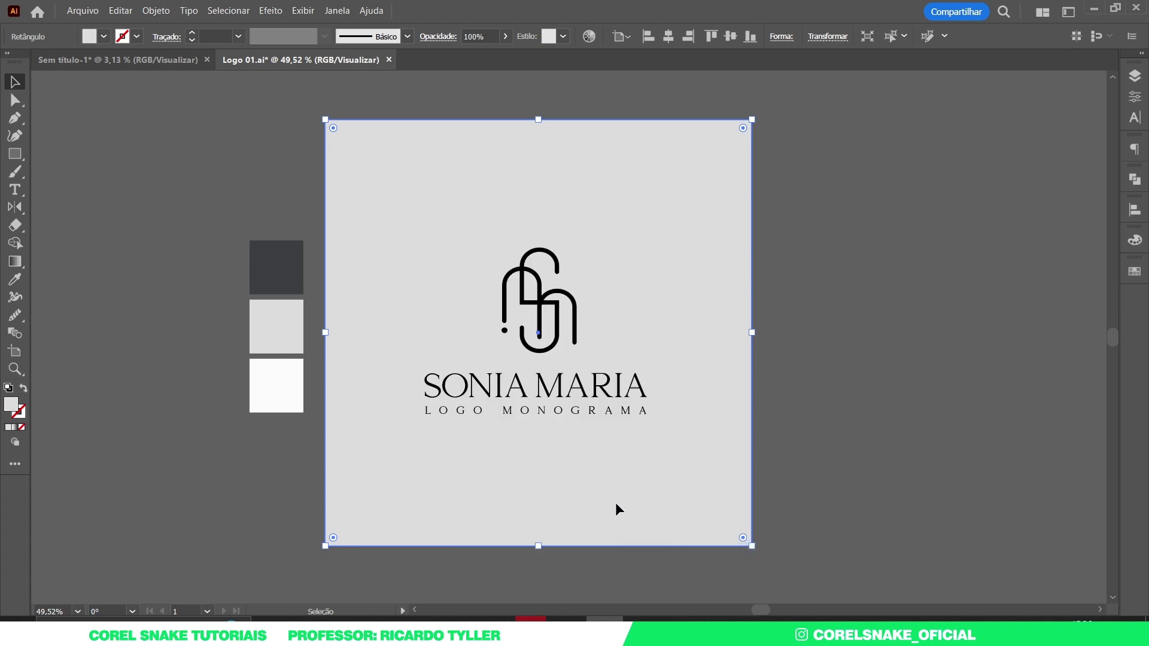
Recolour the SONIA MARIA text with the dark grey swatch colour.
click(807, 395)
click(543, 386)
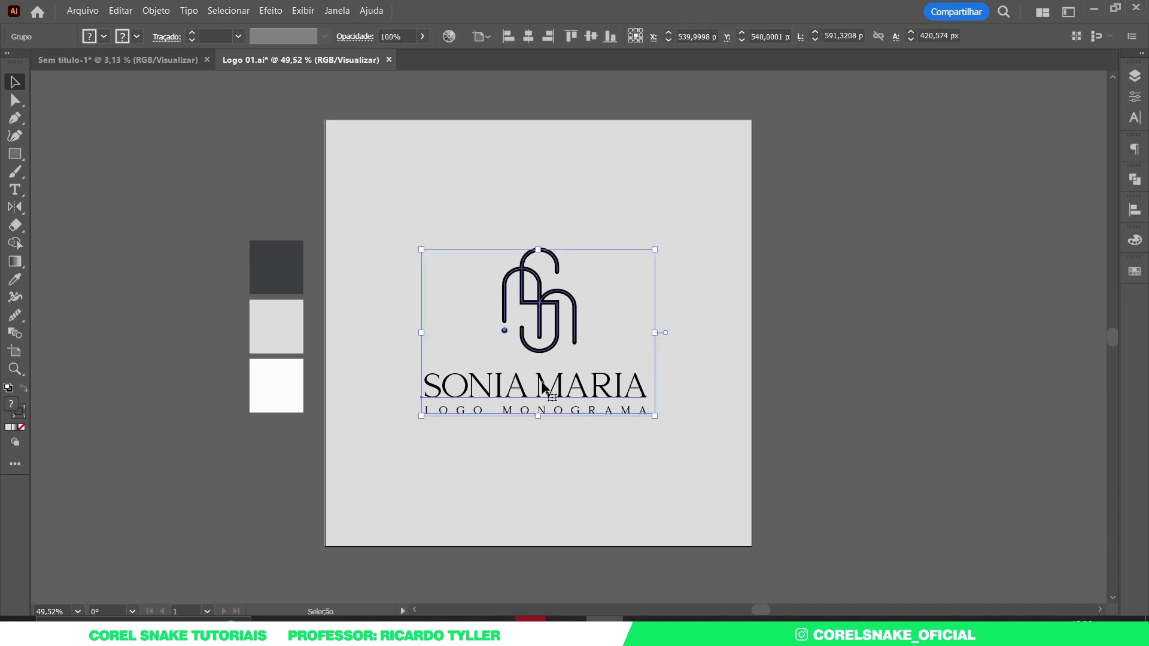
key(ctrl)
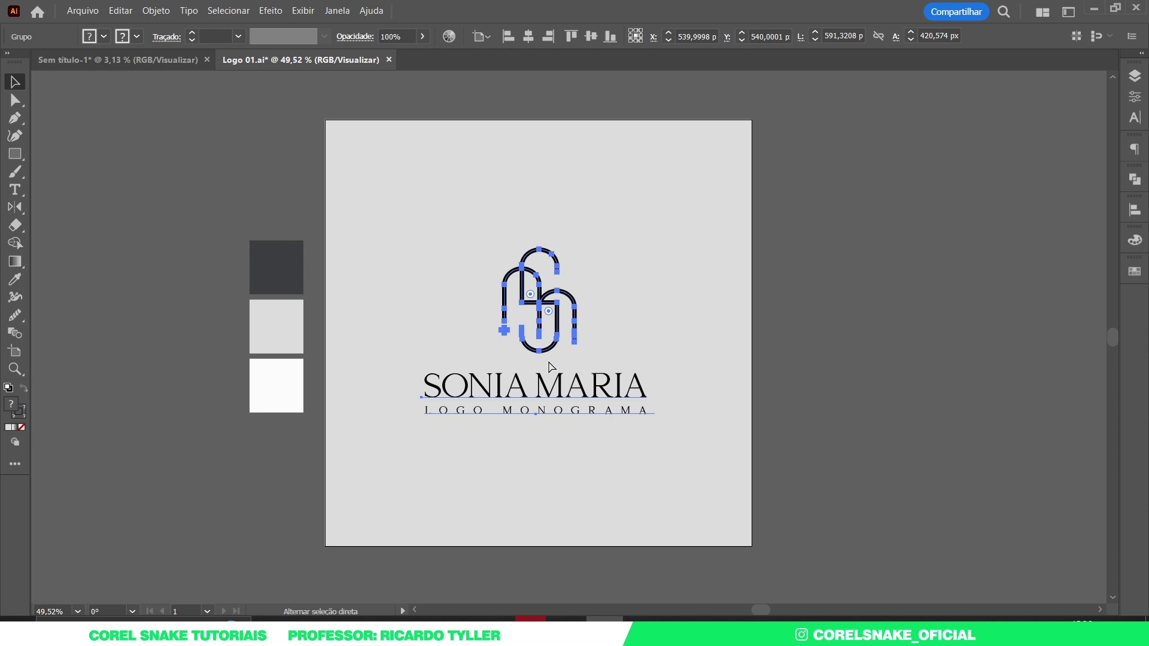
click(538, 400)
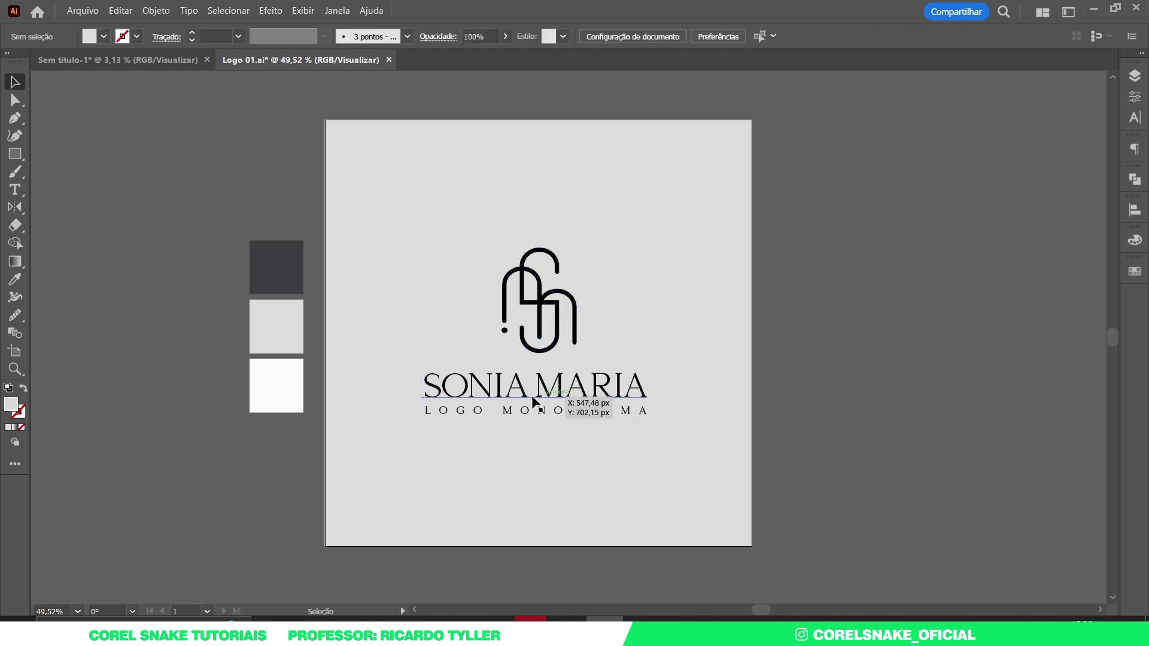
drag(459, 388, 529, 396)
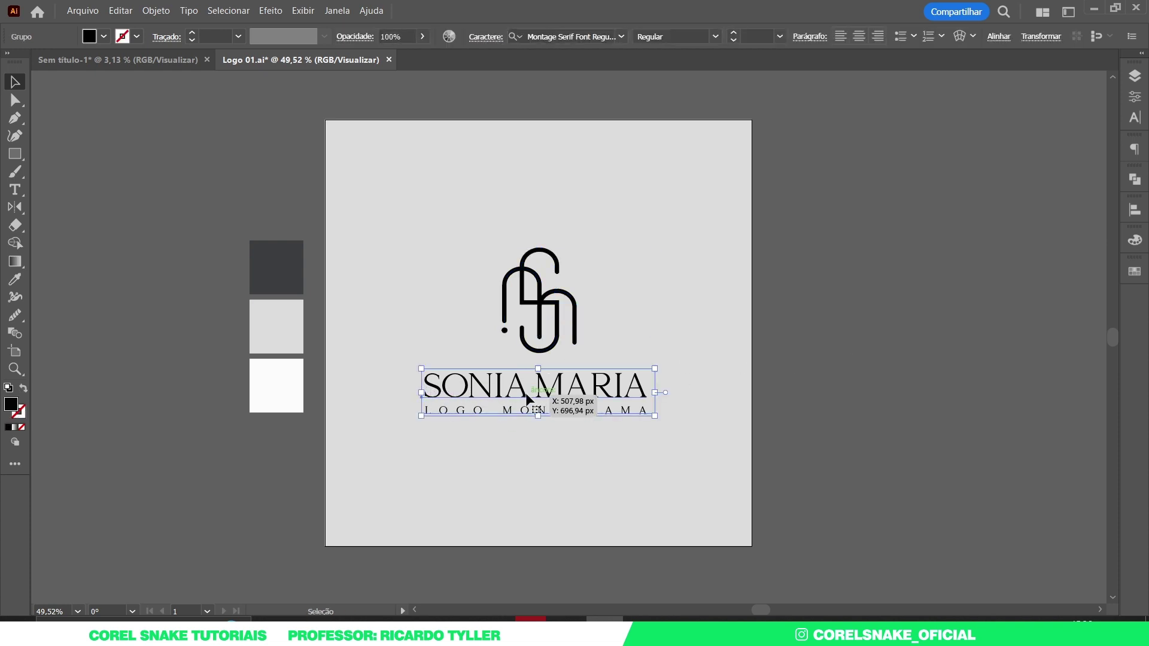
key(i)
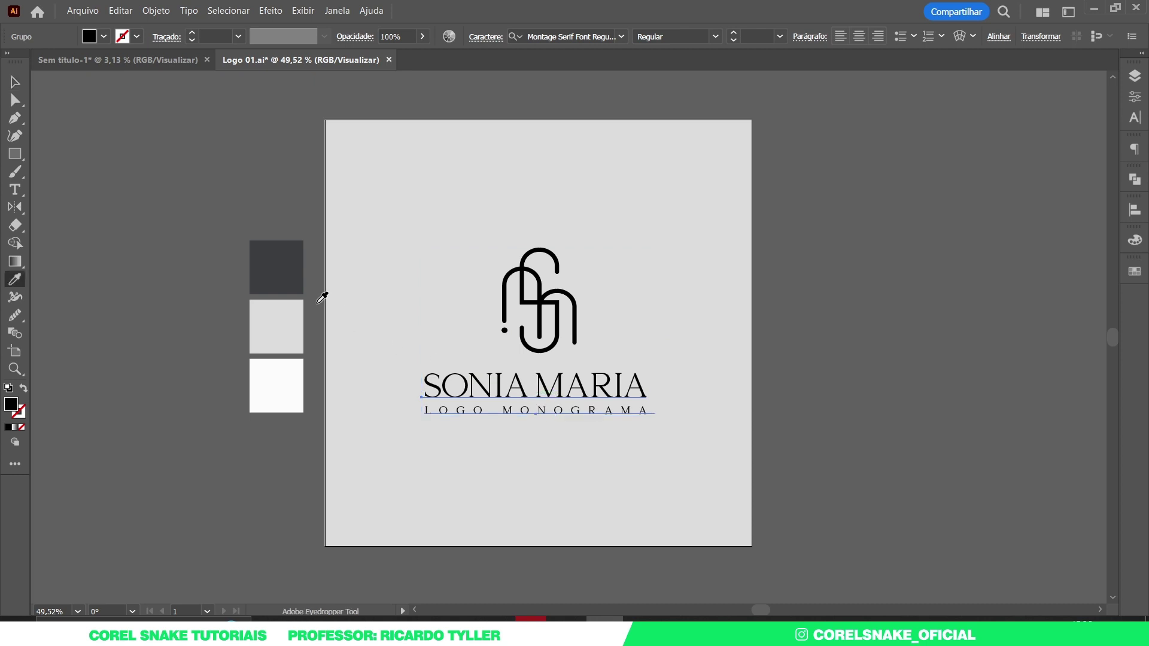
click(286, 266)
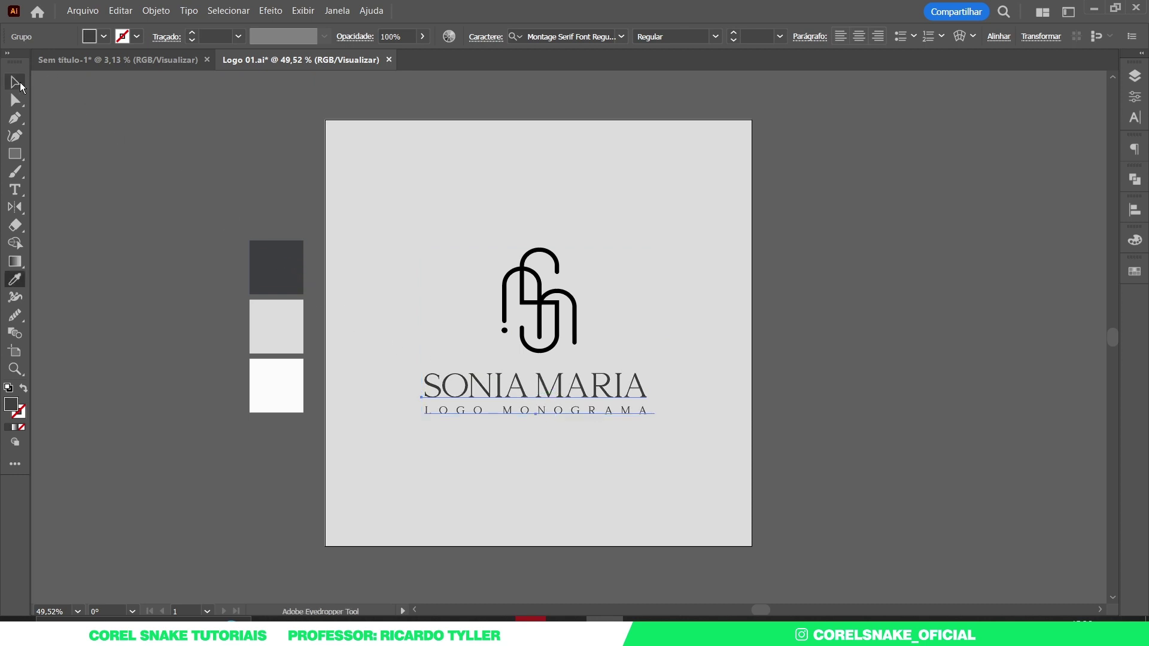
key(v)
click(320, 225)
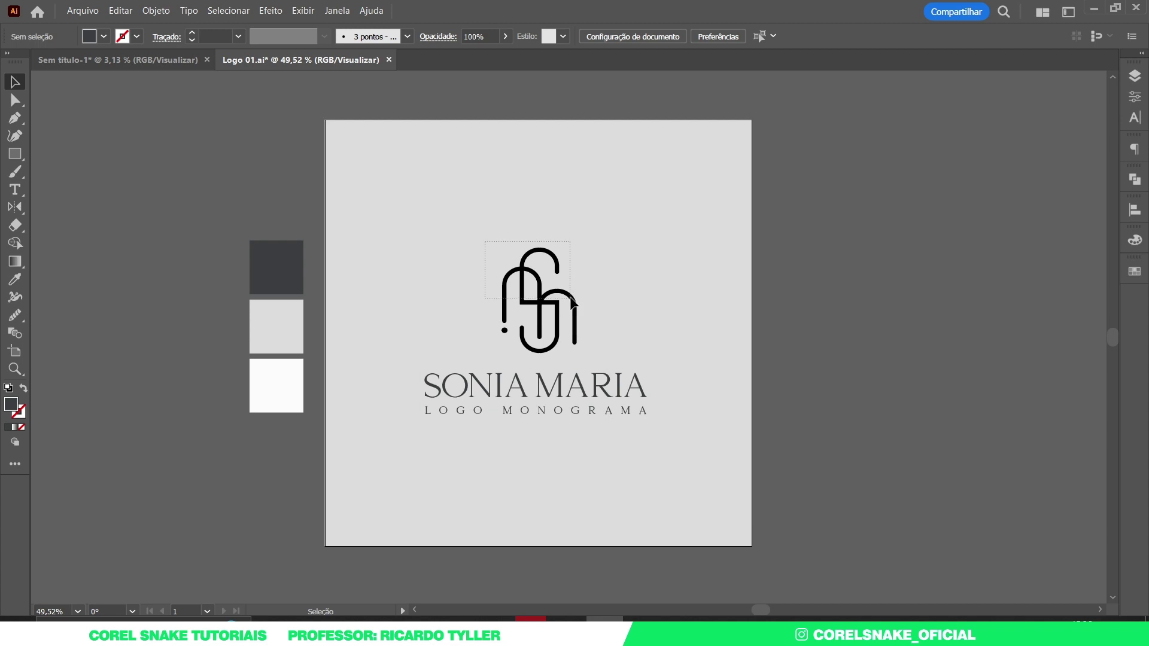
Give the monogram's stroke the dark grey #383C3D.
click(528, 310)
key(ctrl)
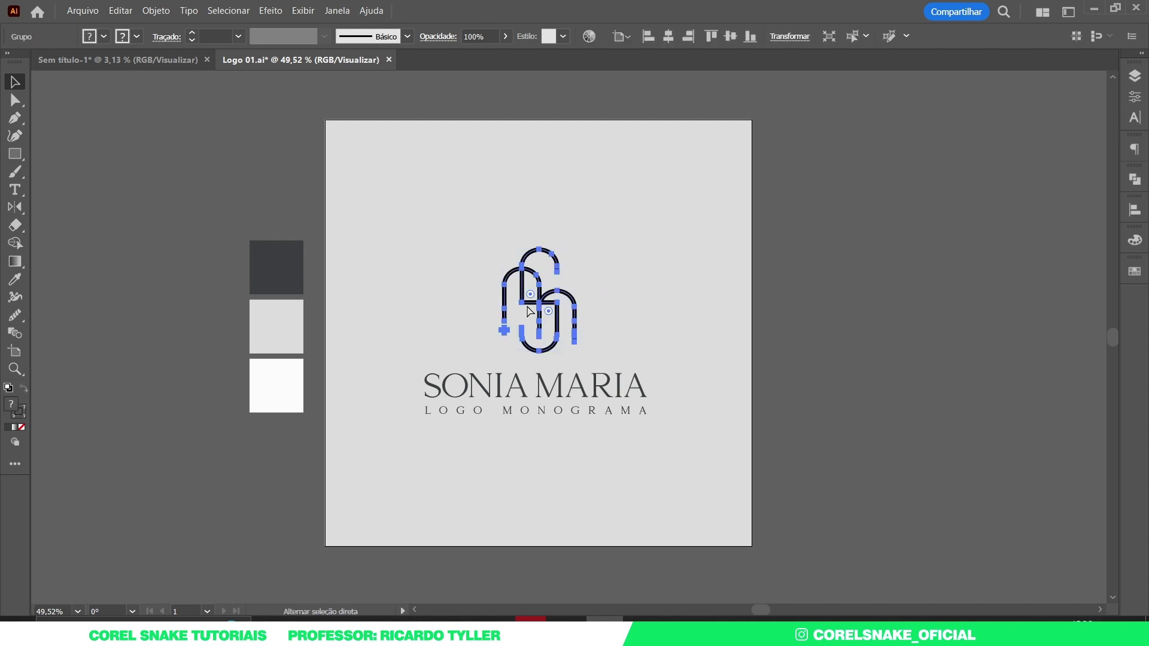
click(846, 341)
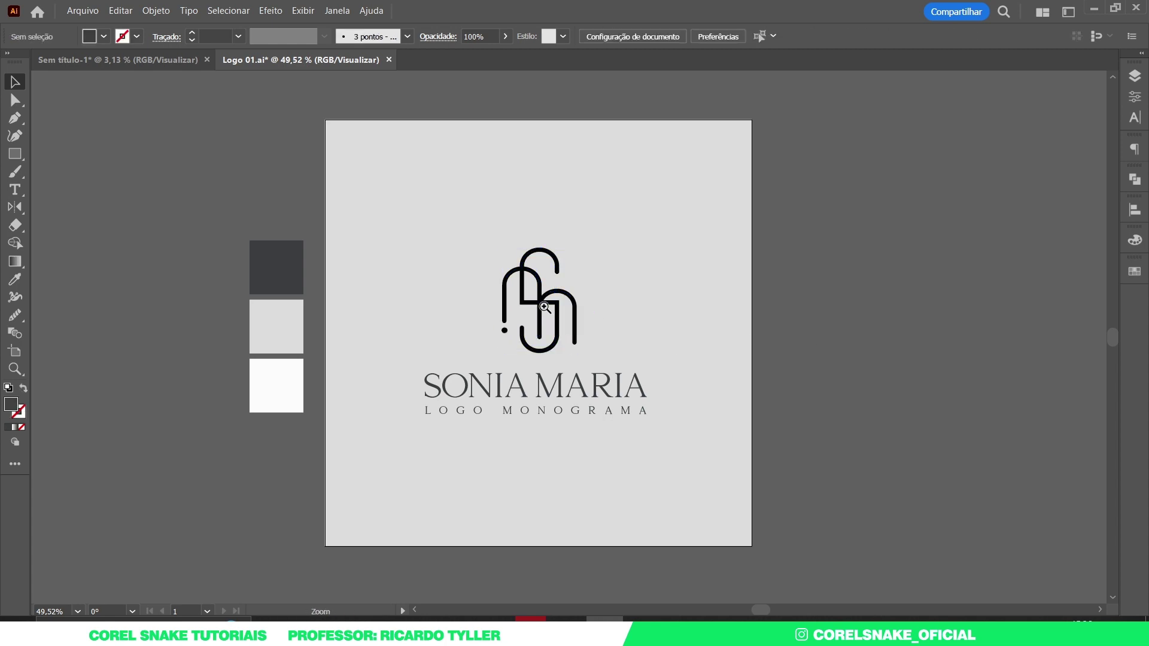
drag(540, 299, 655, 321)
drag(443, 200, 628, 317)
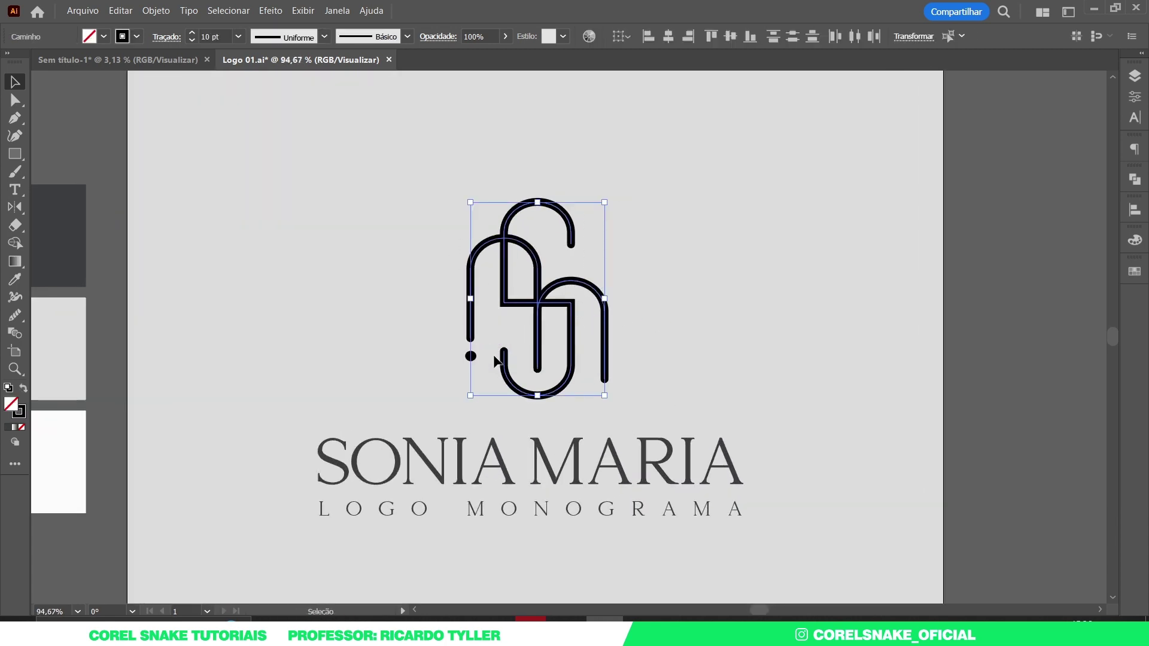
click(24, 416)
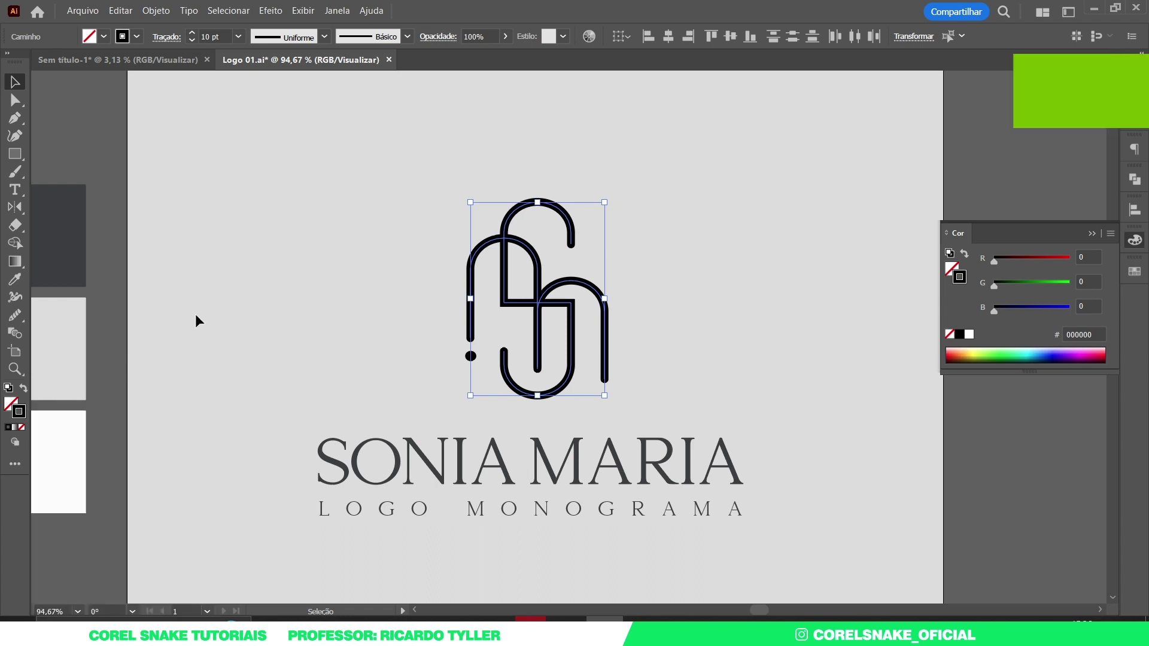
key(i)
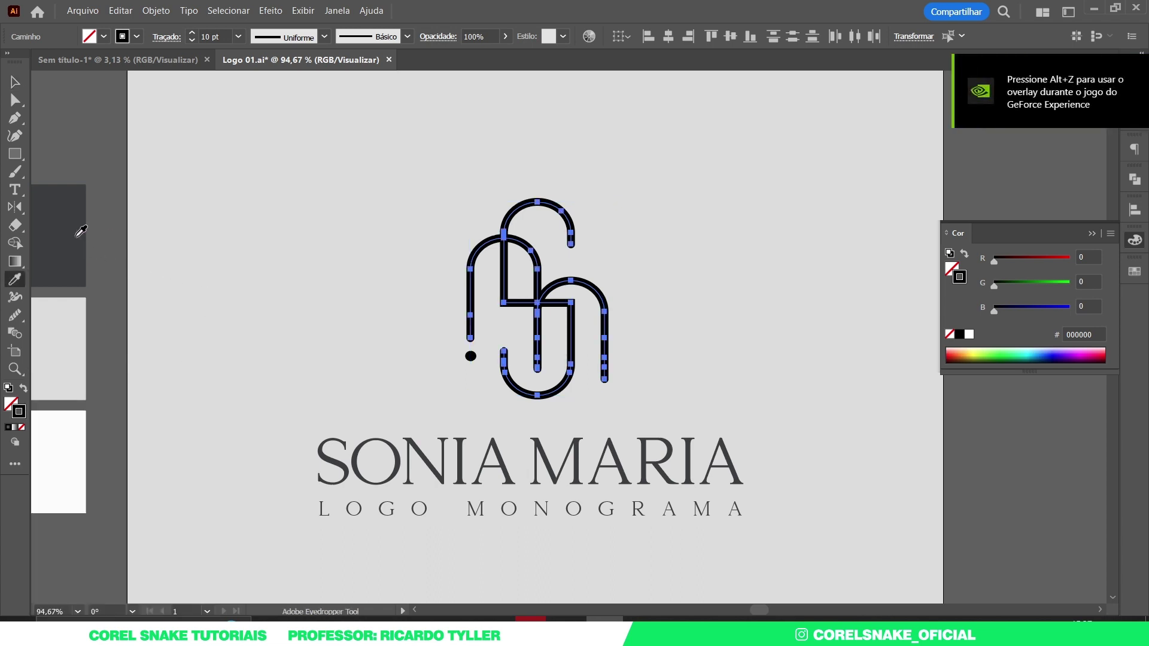
click(76, 223)
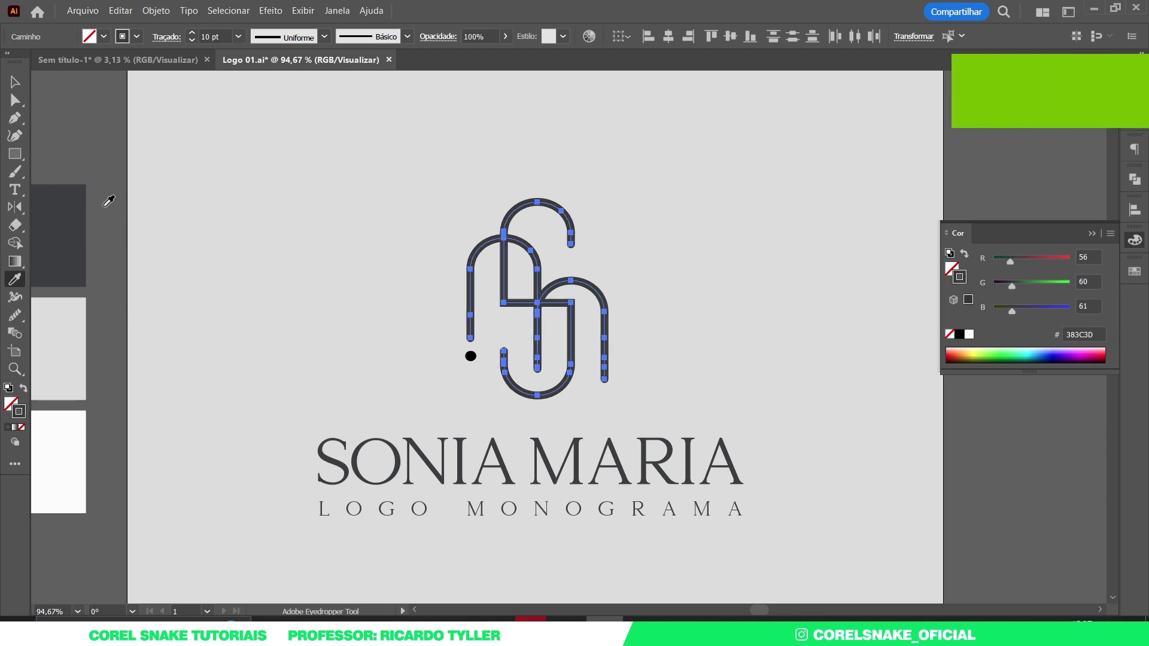
click(15, 82)
click(466, 198)
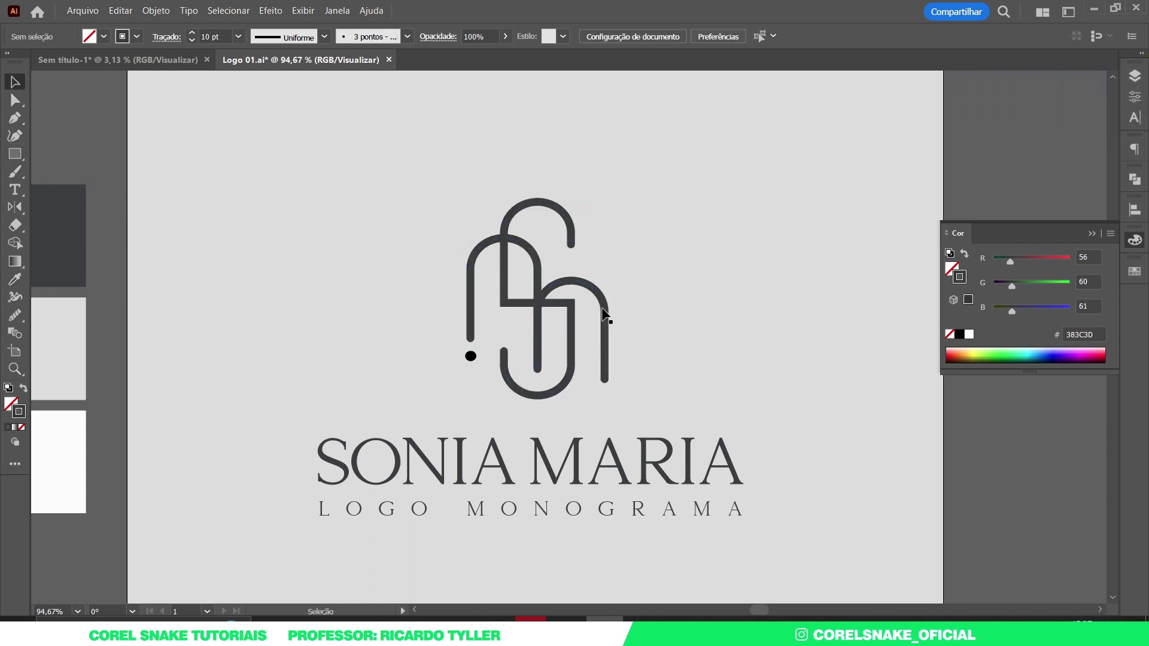
Give the small dot the dark grey swatch colour and zoom out to the whole square.
click(471, 357)
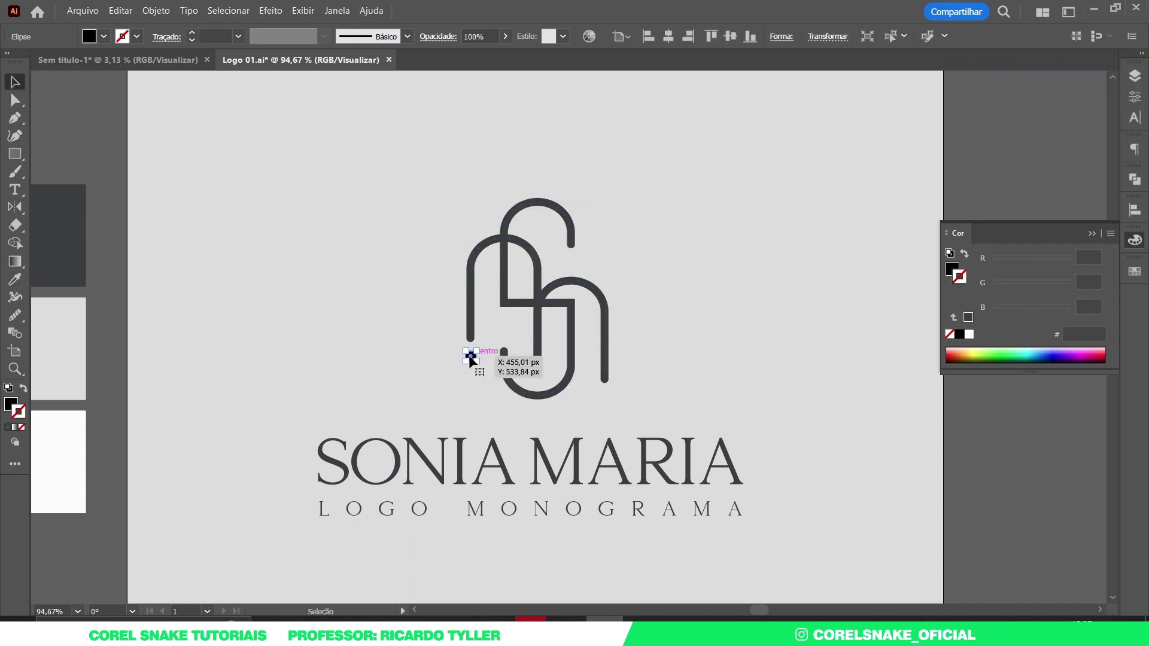
key(i)
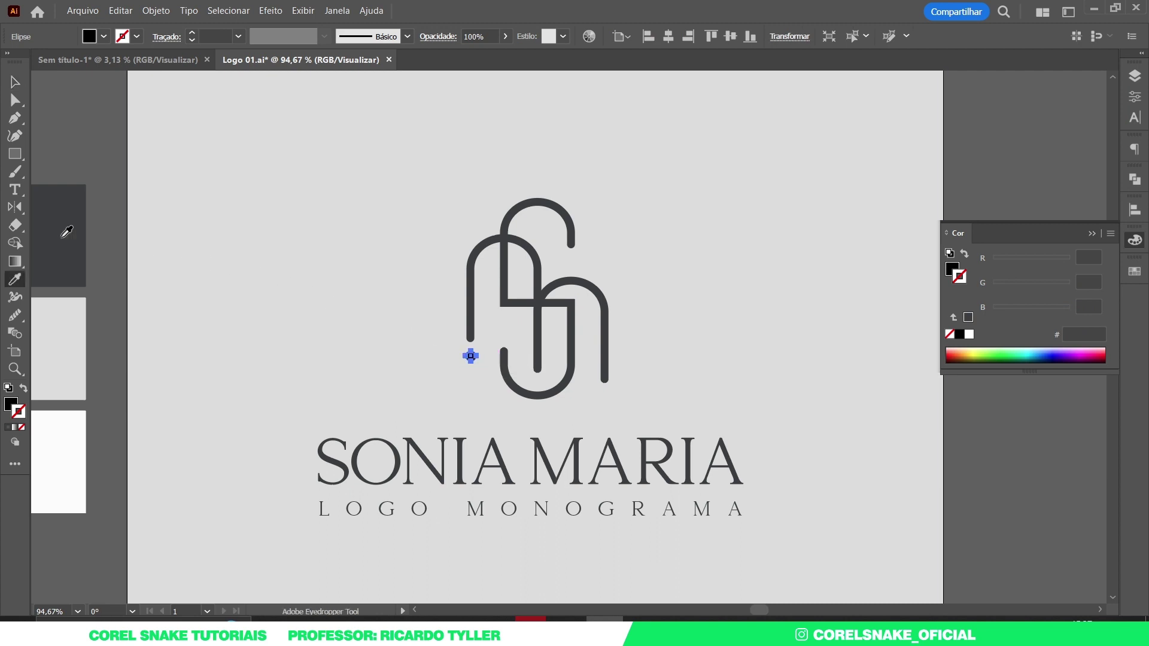
click(66, 227)
key(v)
click(105, 140)
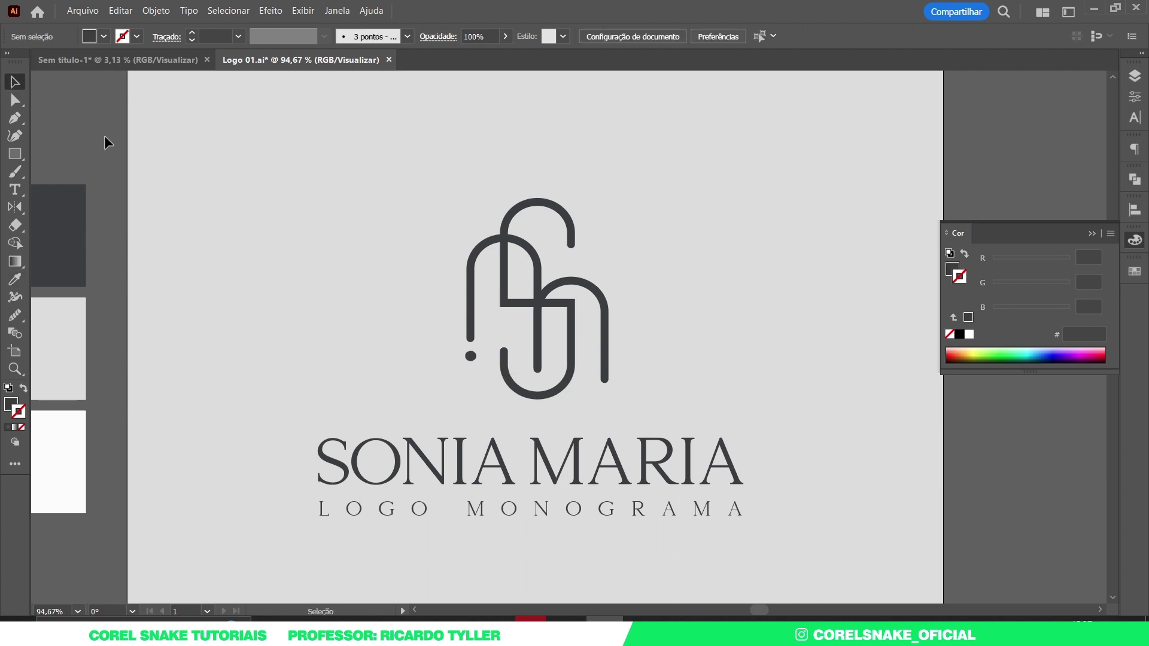
drag(492, 298, 307, 296)
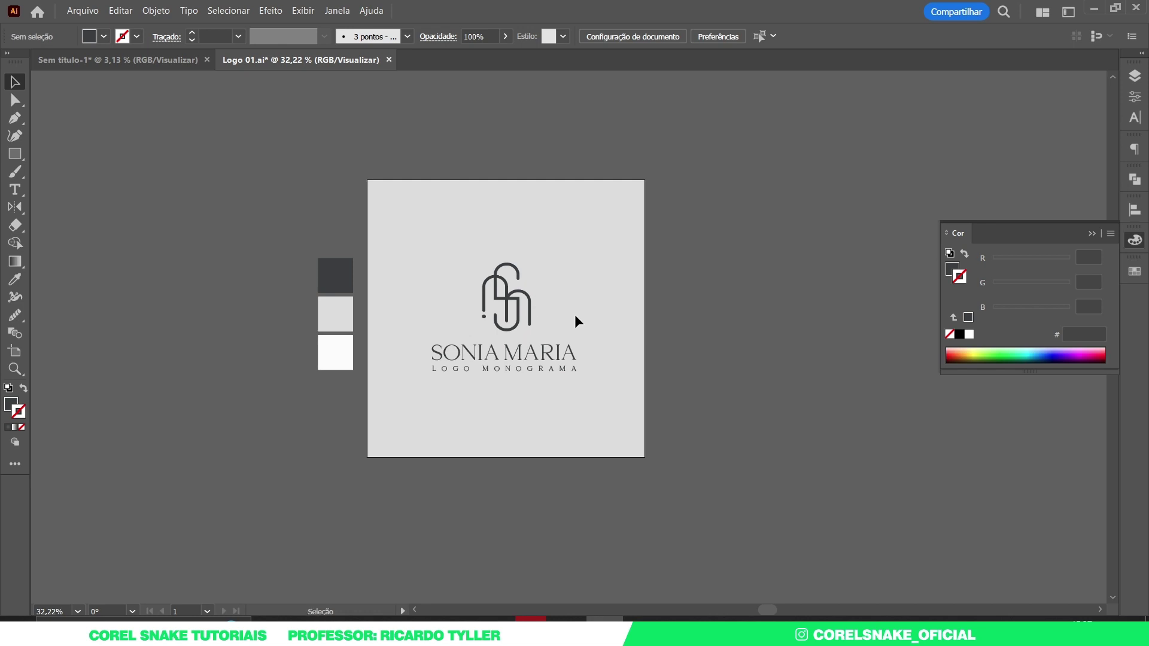
key(ctrl+0)
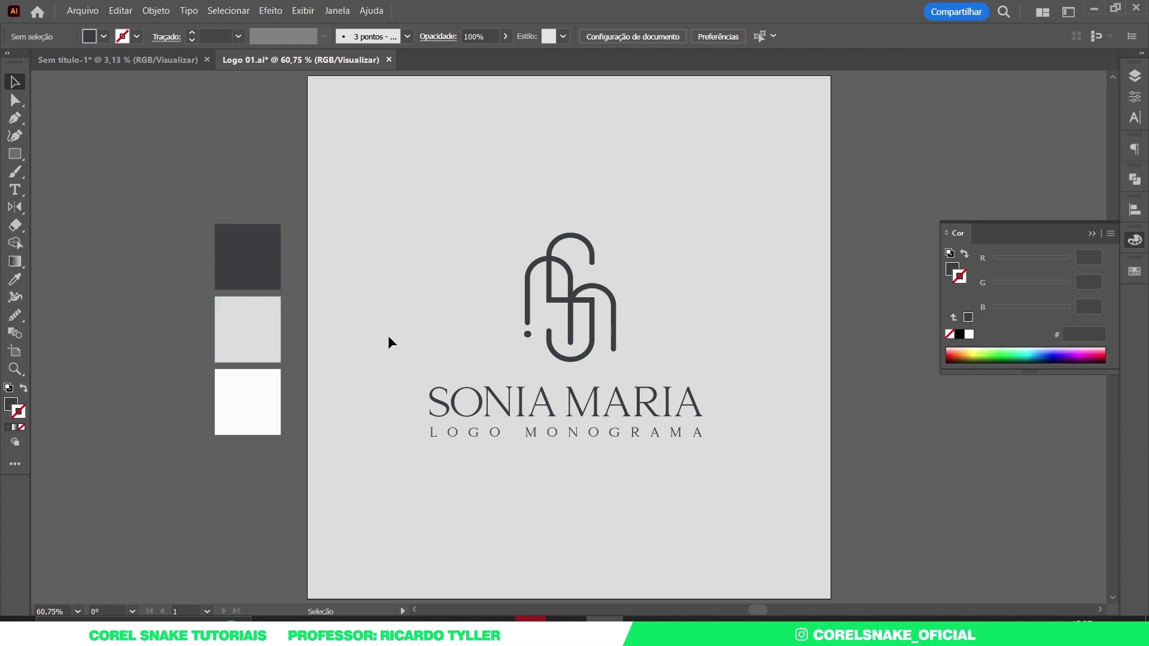
scroll(539, 353, down, 2)
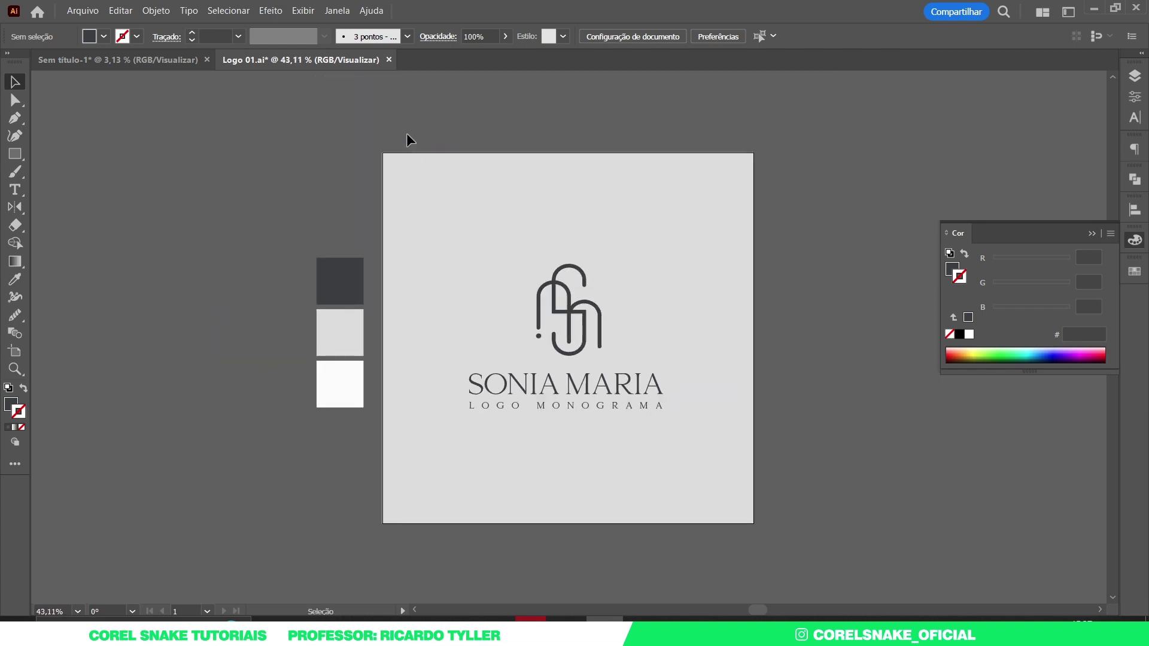
Duplicate the light grey square and SONIA MARIA logo 1080 px to the right.
drag(405, 134, 821, 545)
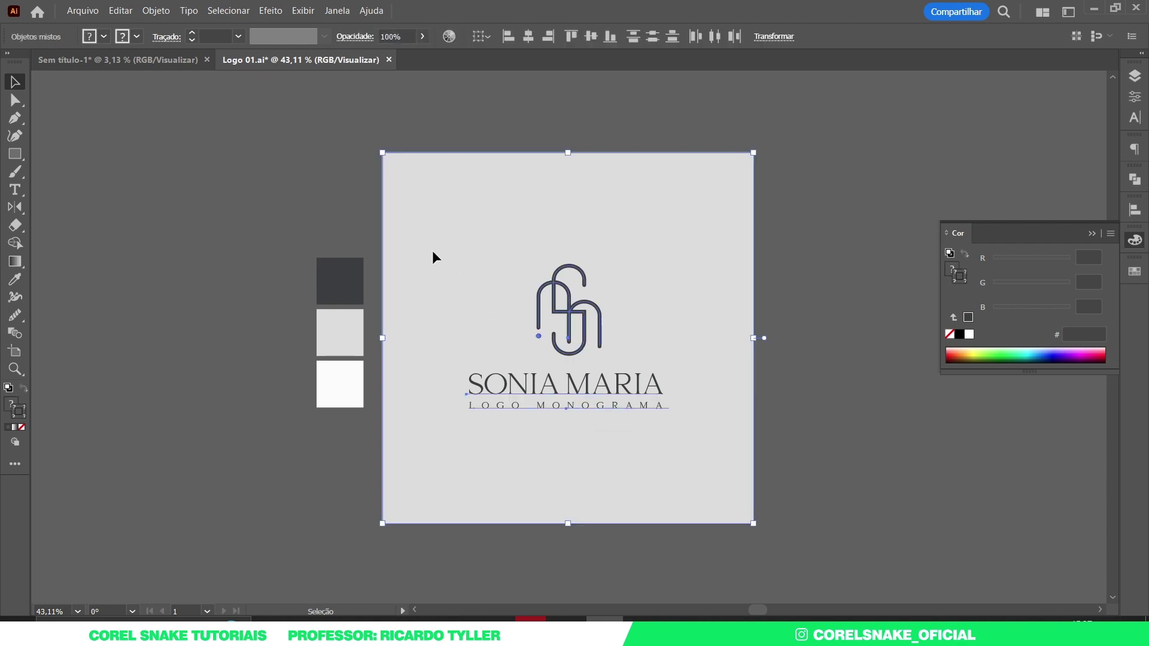
drag(389, 206, 758, 203)
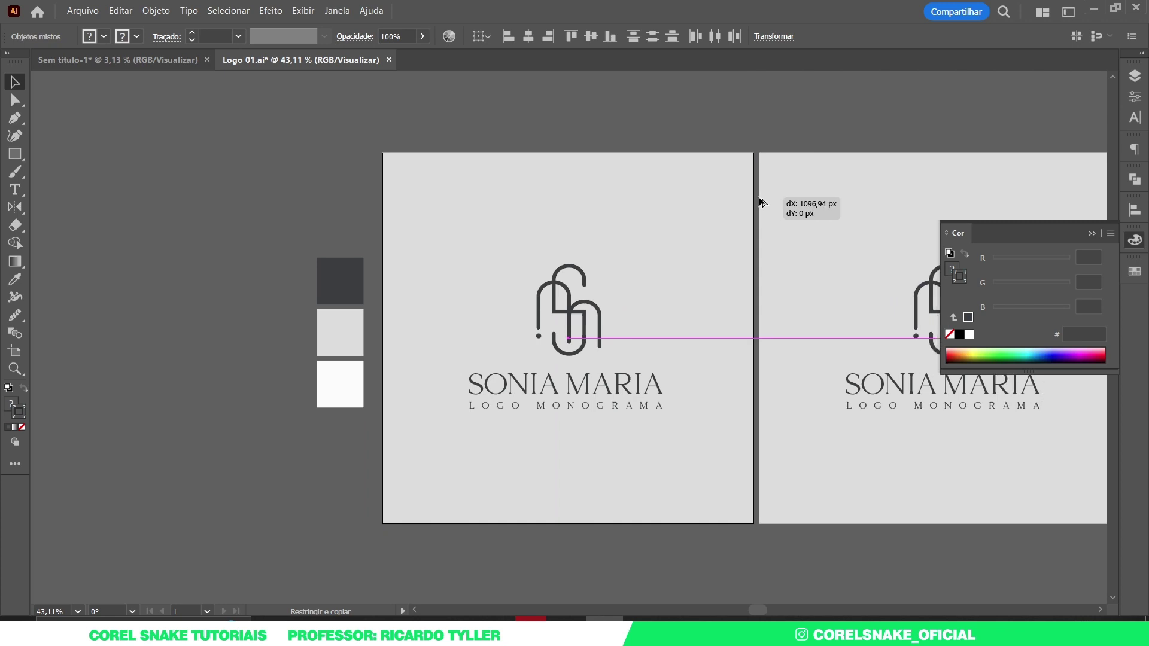
drag(757, 203, 758, 202)
click(753, 140)
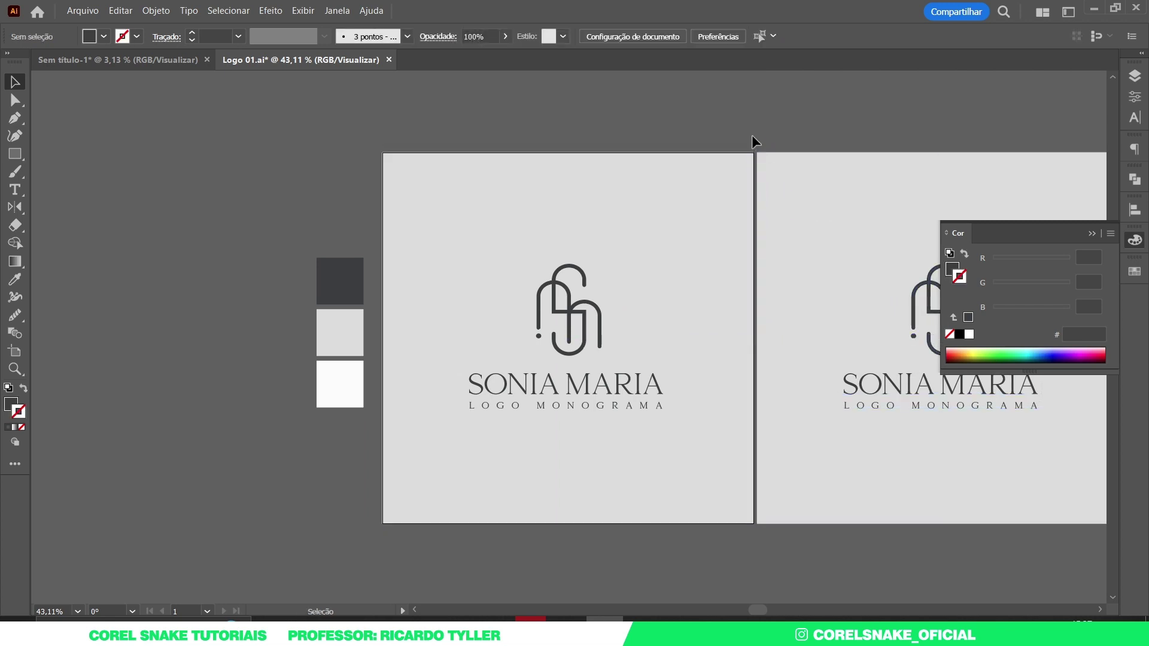
click(15, 352)
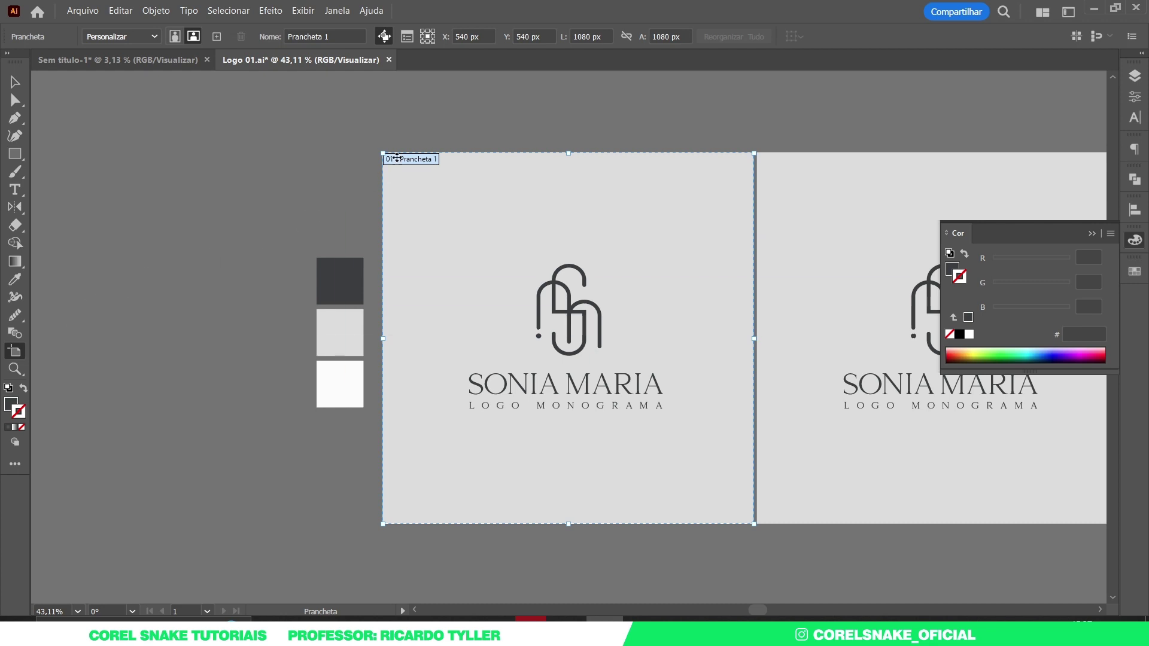
click(15, 82)
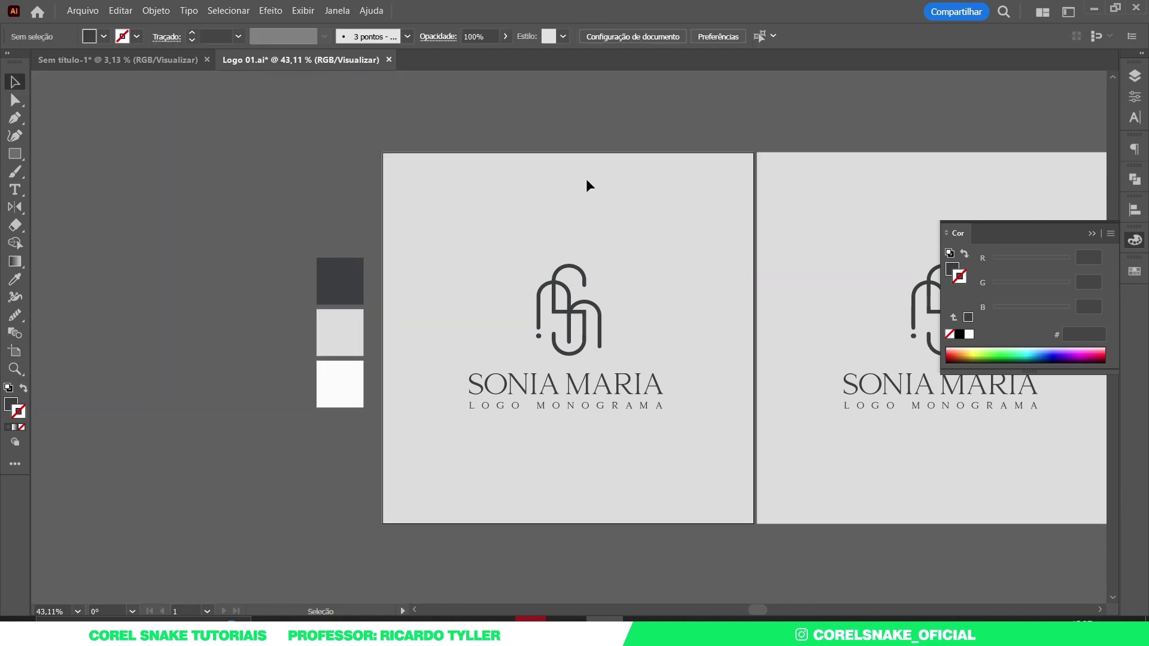
scroll(588, 186, right, 5)
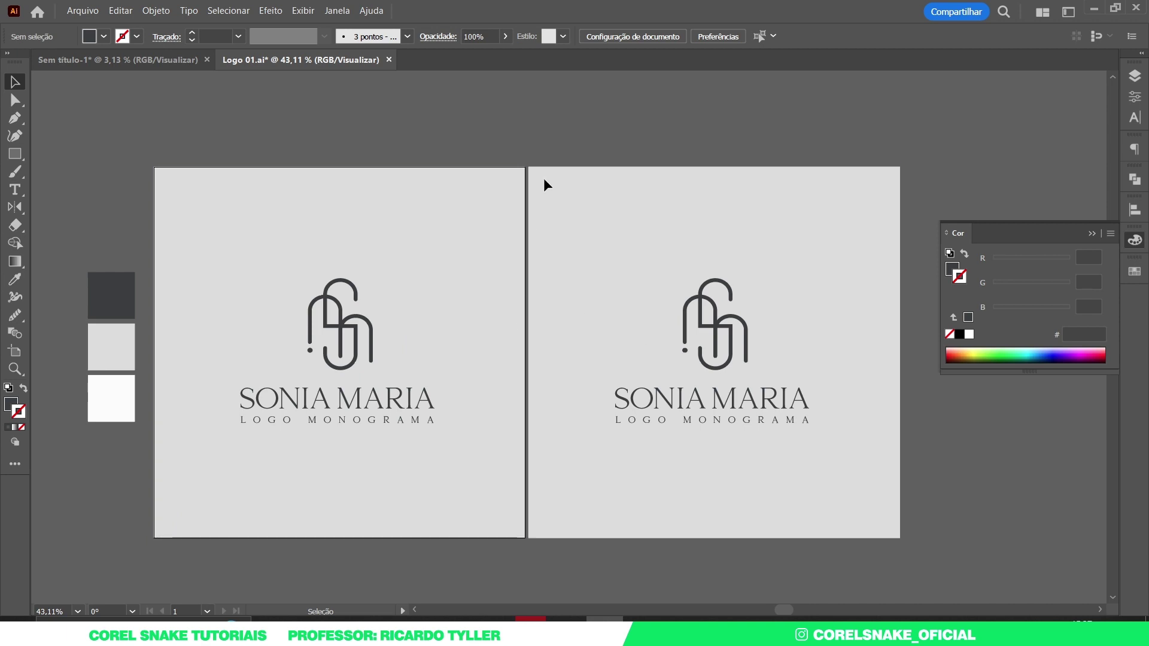
Nudge the copied square and logo left so it meets the original.
drag(547, 170, 956, 551)
scroll(597, 501, up, 3)
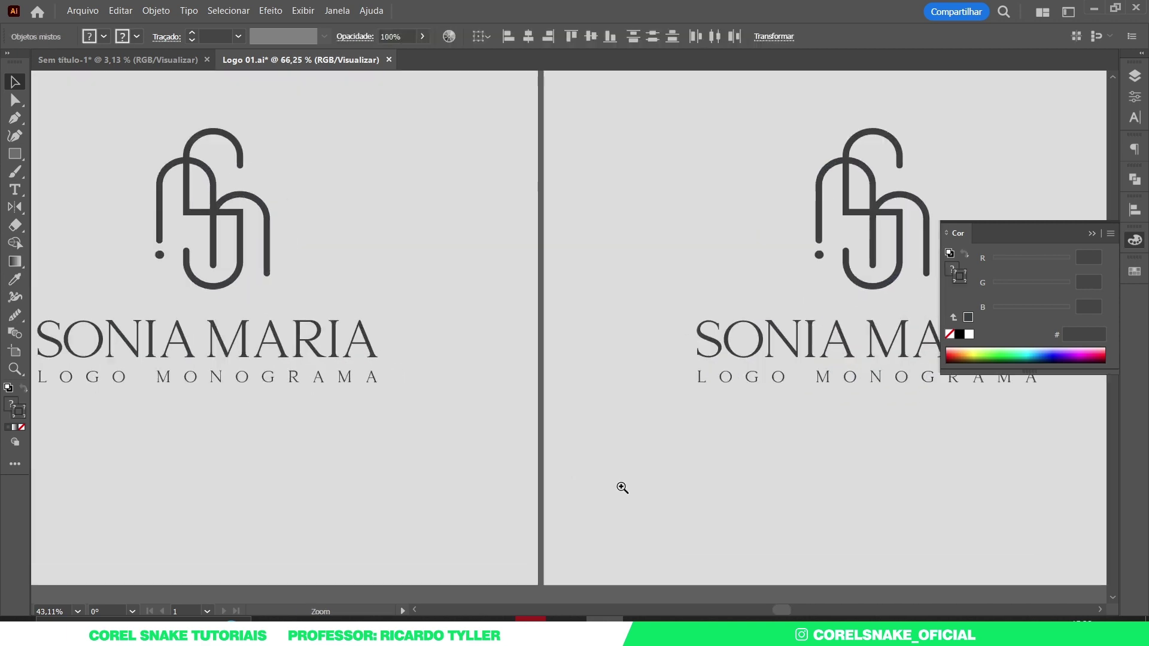
scroll(620, 488, up, 3)
drag(577, 426, 562, 420)
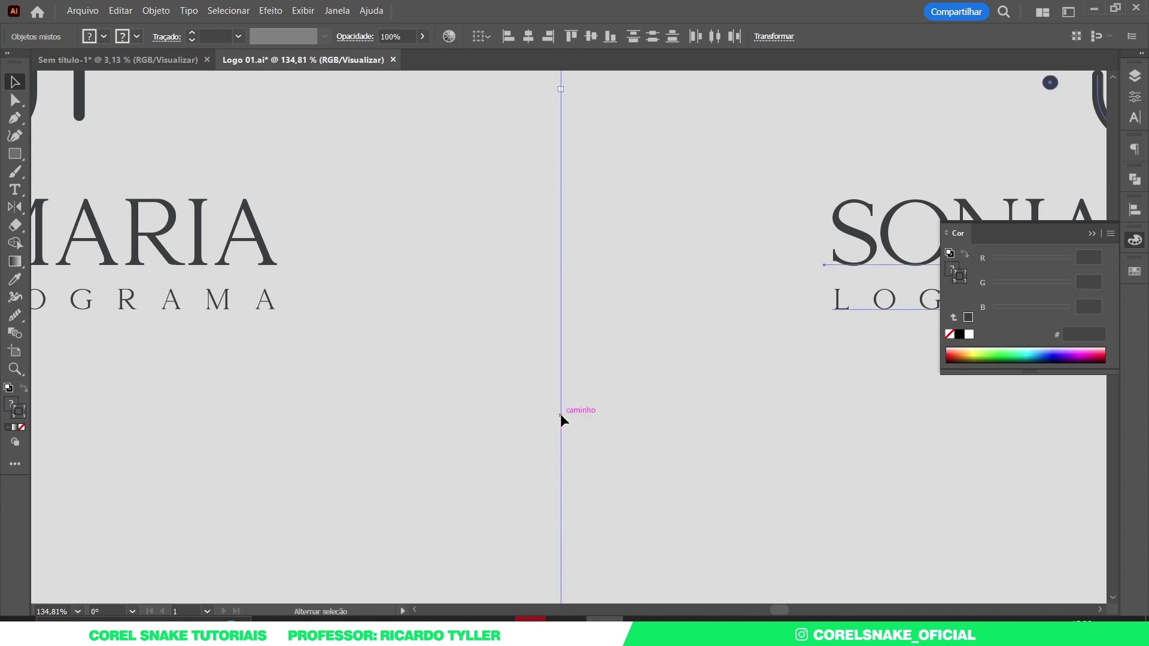
scroll(562, 418, down, 5)
scroll(372, 377, down, 1)
drag(544, 181, 525, 197)
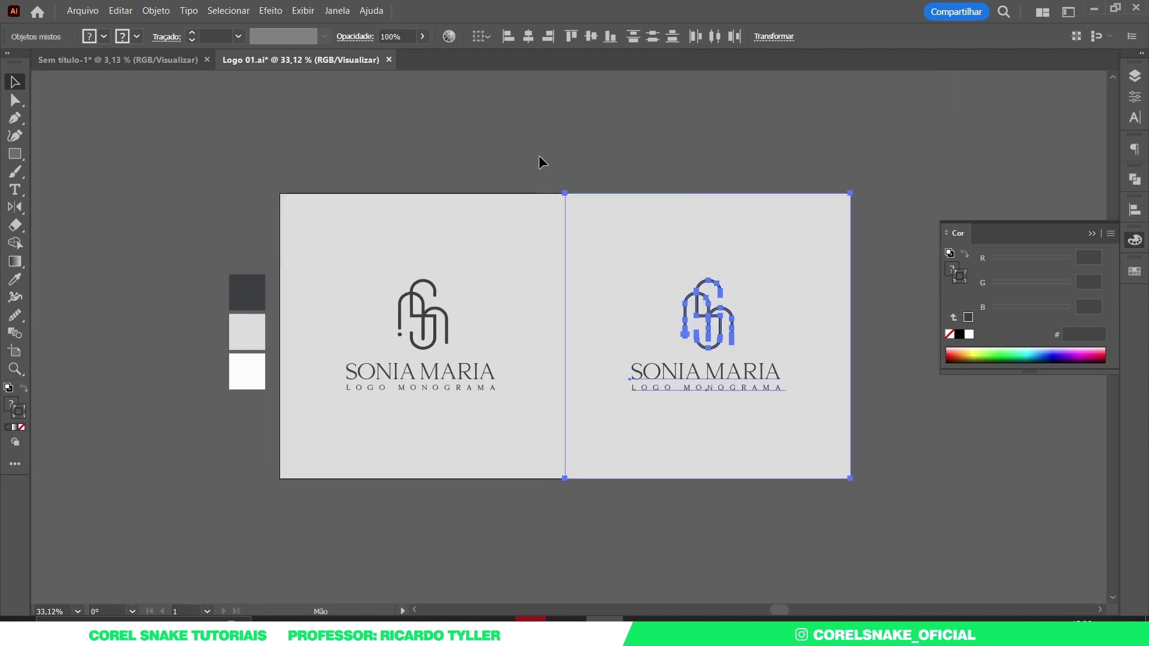
click(541, 160)
Fill the copy's background square with the dark grey swatch.
click(608, 199)
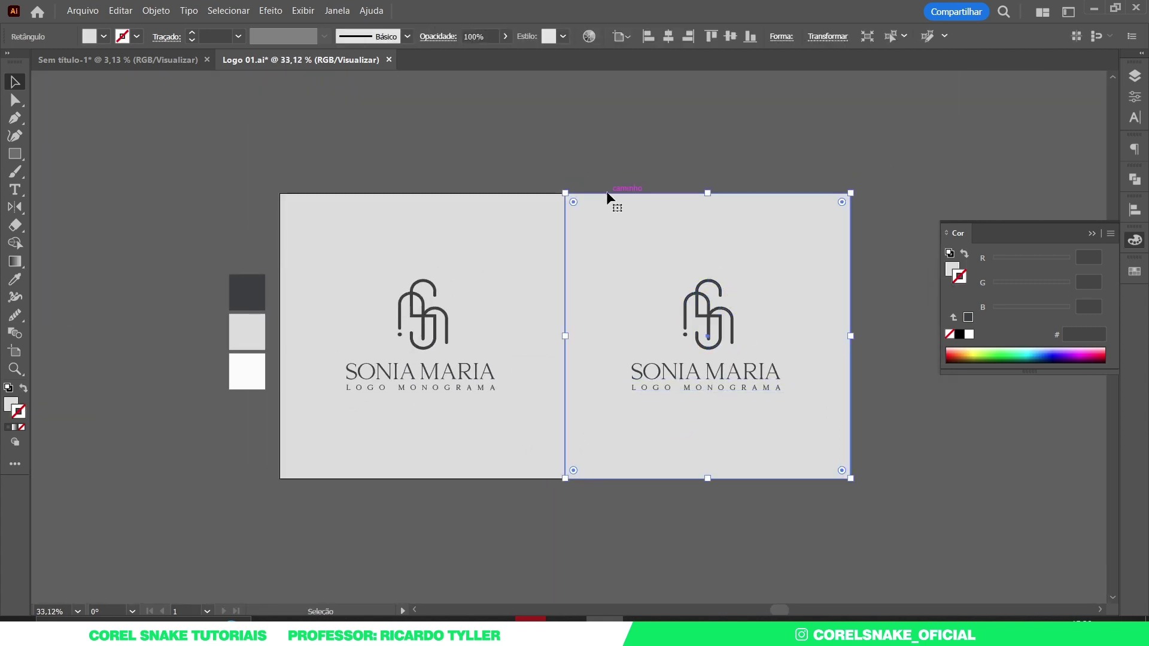
key(i)
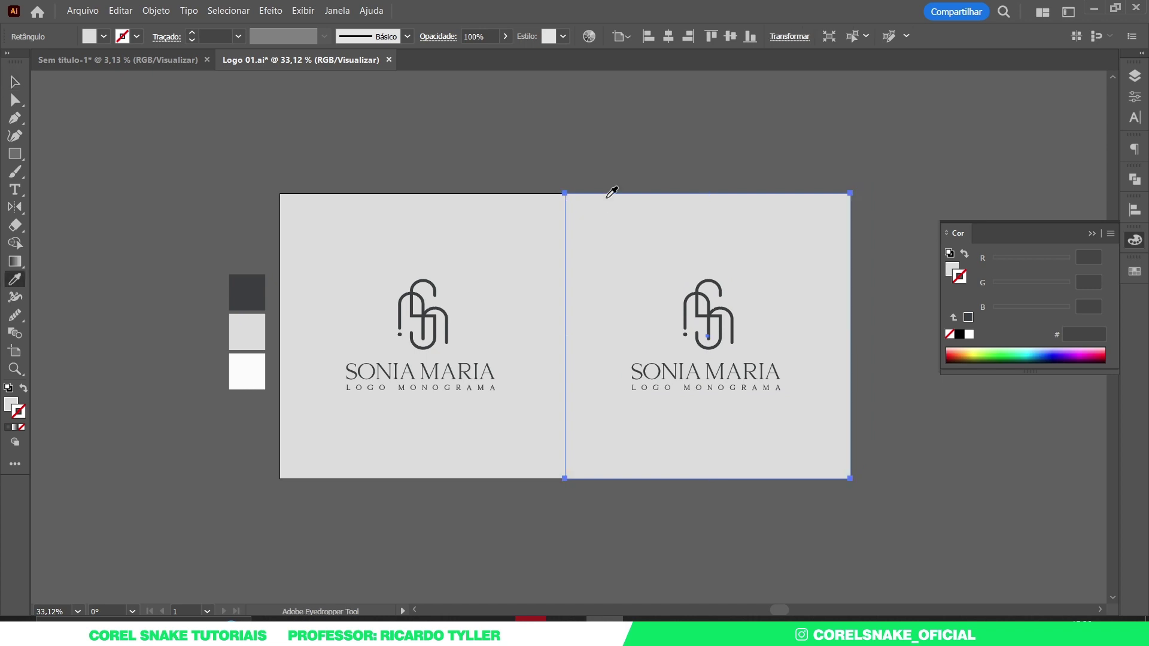
click(255, 293)
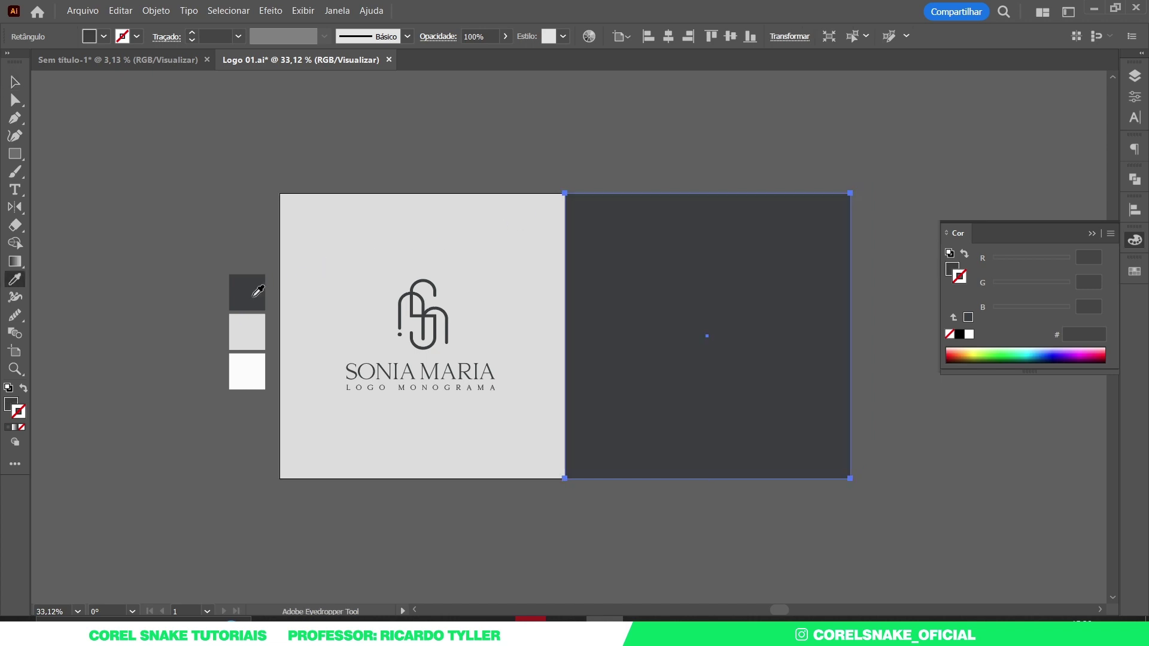
key(v)
click(561, 203)
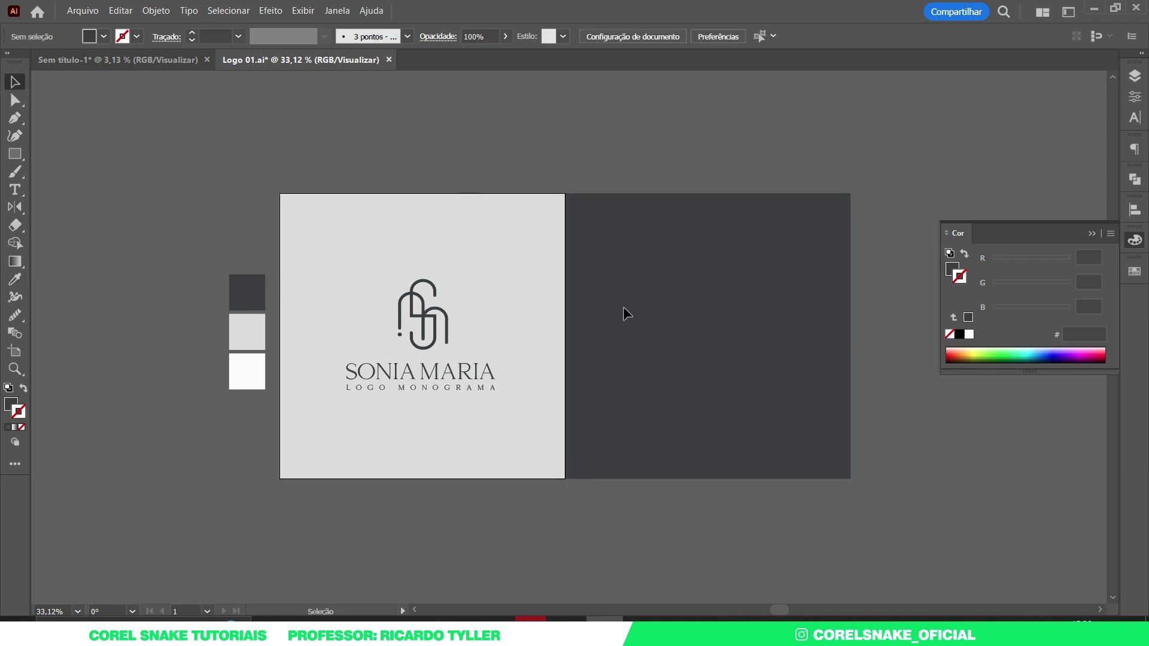
drag(769, 282, 622, 335)
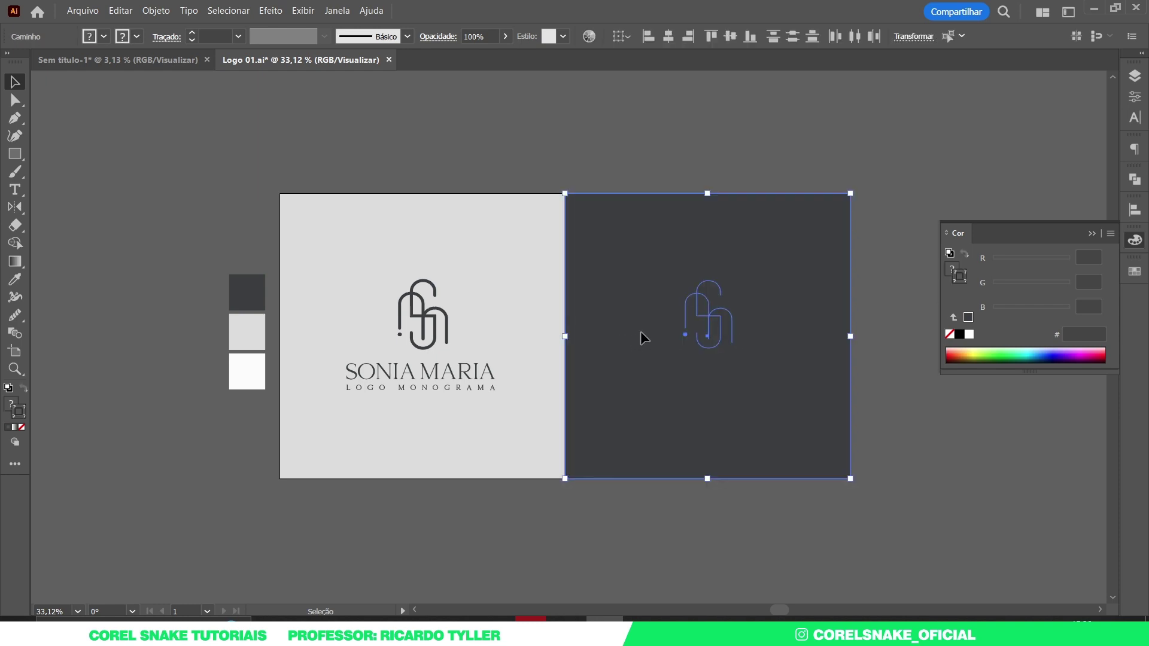
Make the SONIA MARIA text on the dark square light grey.
click(795, 398)
click(673, 381)
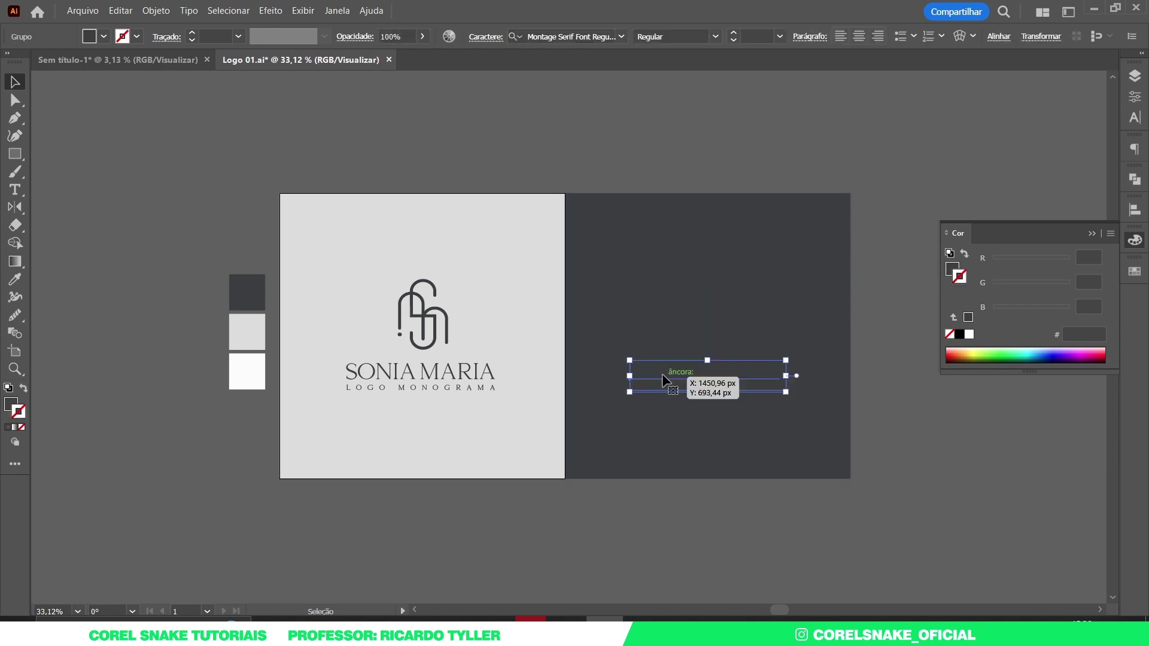
key(i)
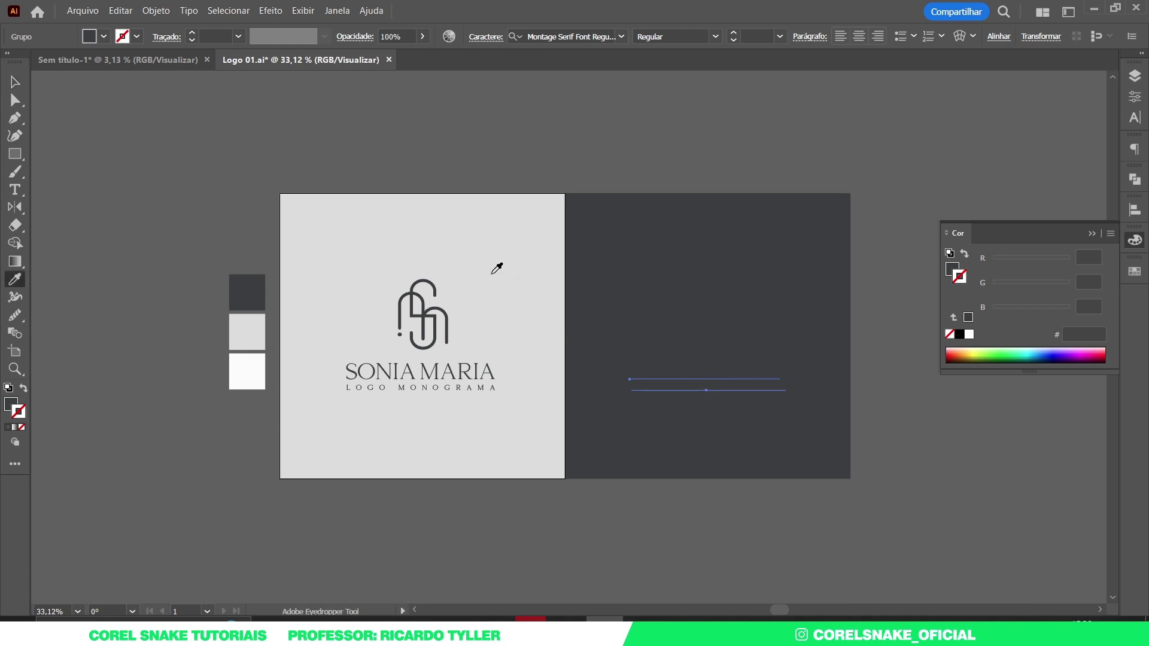
click(501, 240)
click(15, 82)
click(520, 187)
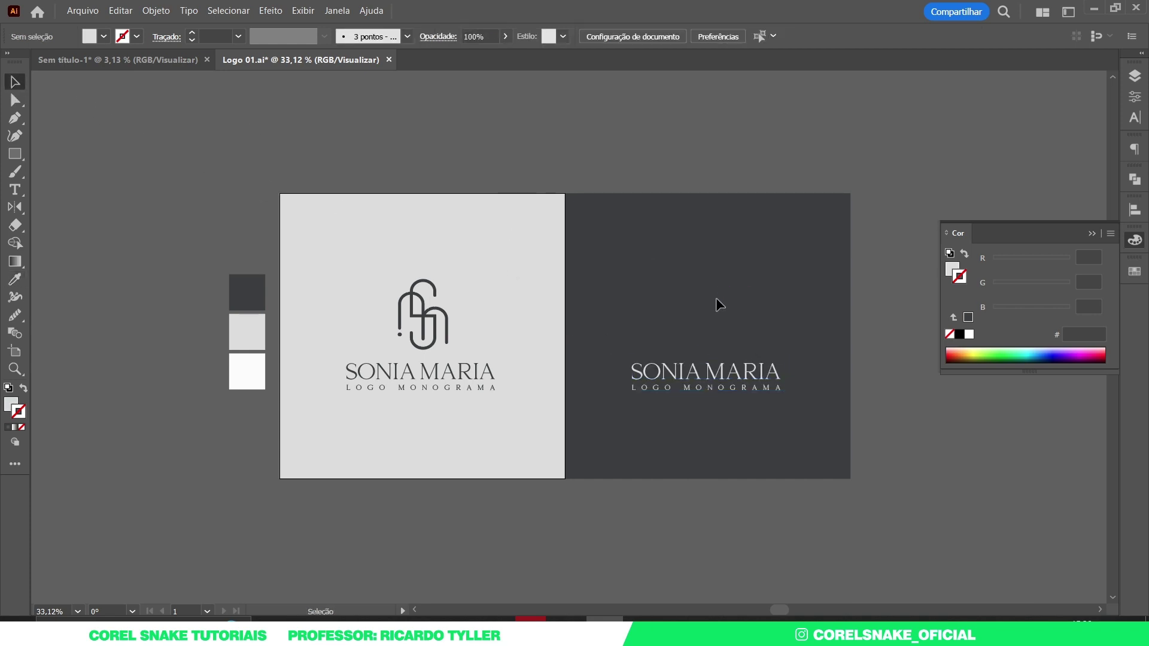
Turn both monogram strokes on the dark square light grey #DDDDDD.
drag(679, 257, 729, 309)
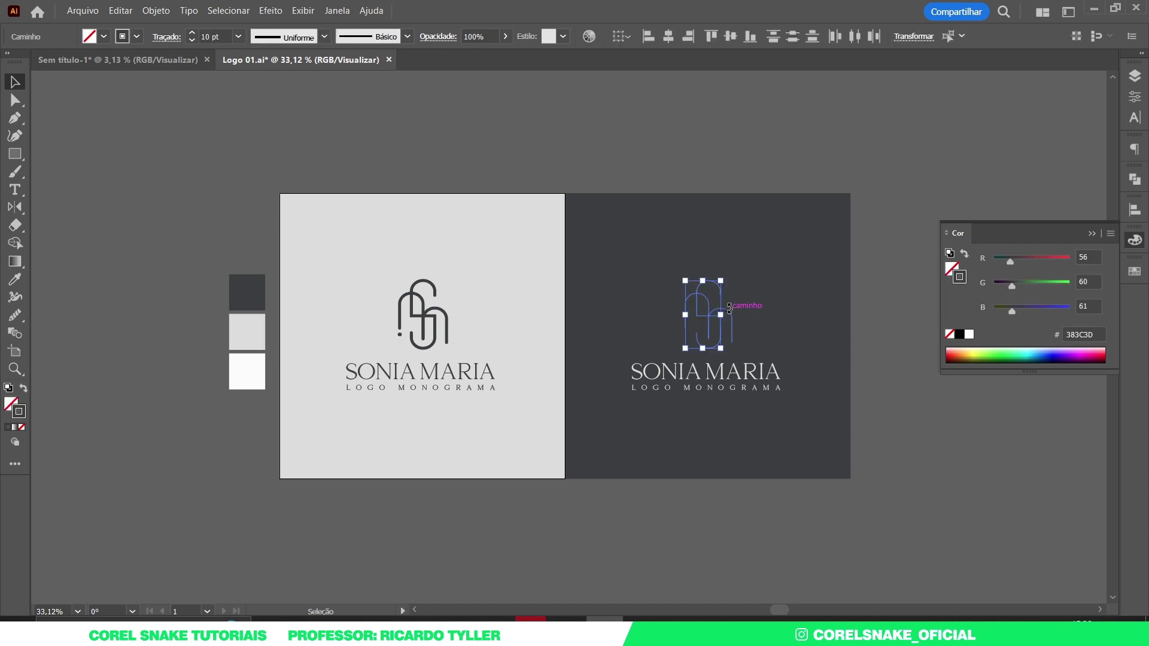
key(i)
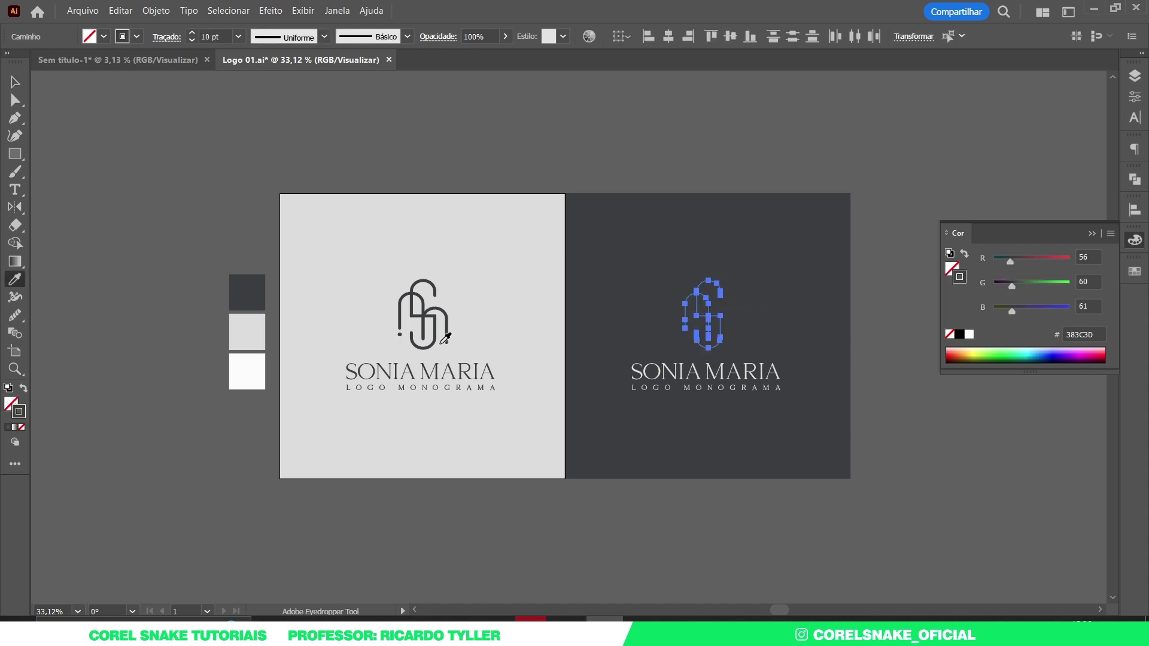
click(487, 271)
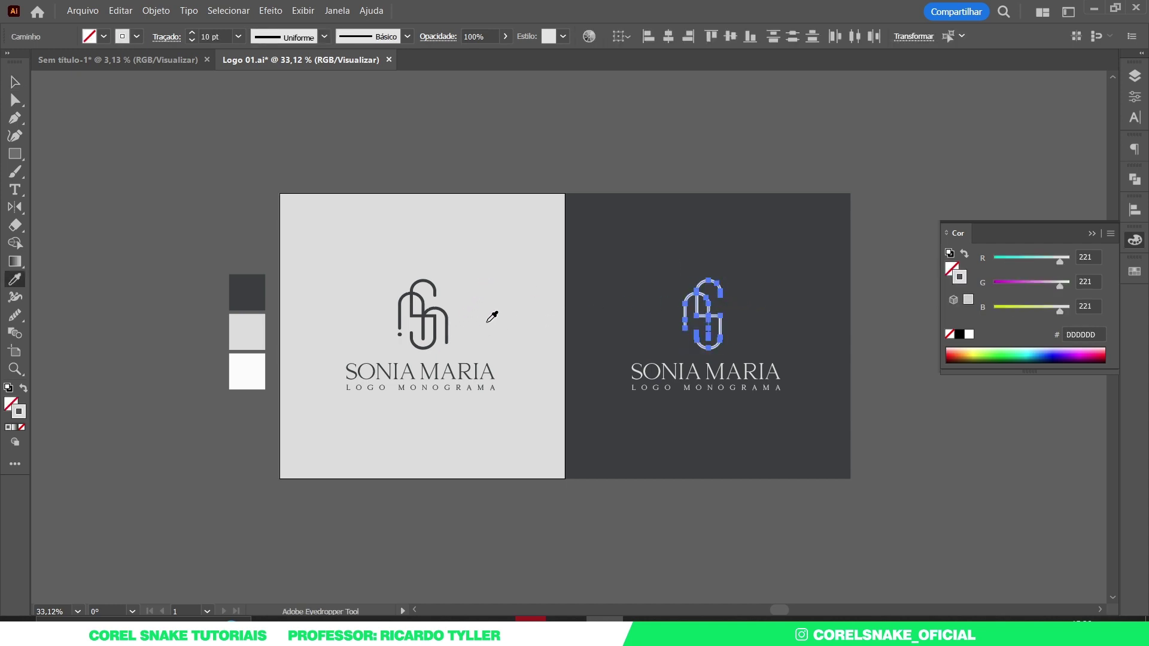
click(15, 84)
click(326, 110)
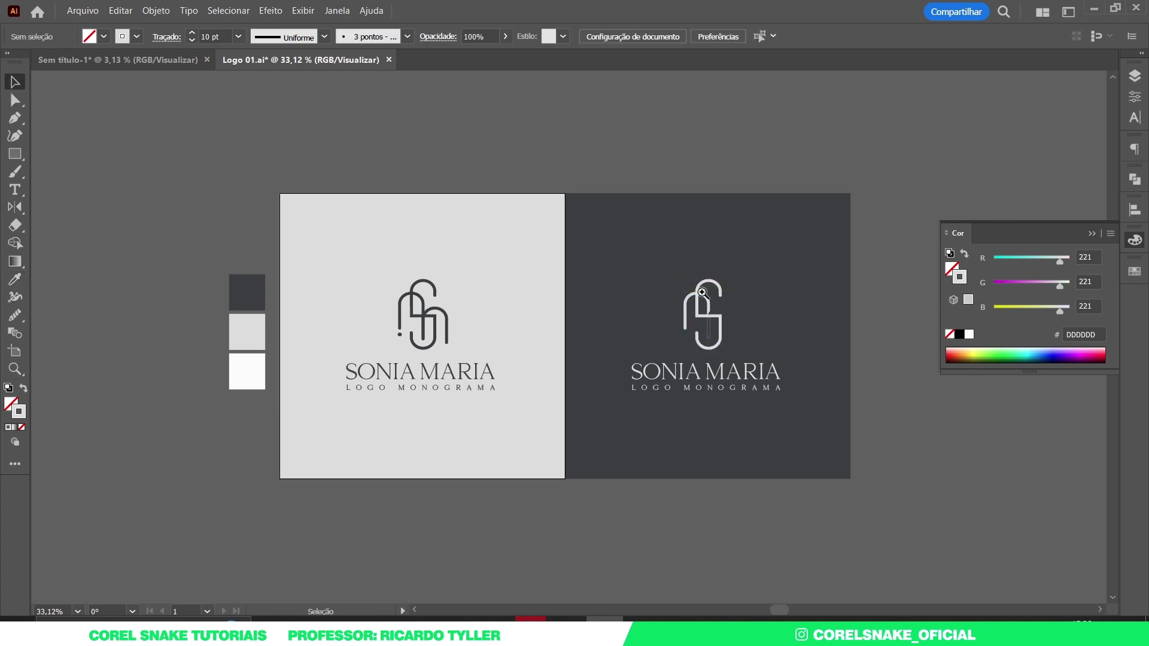
scroll(721, 297, up, 2)
click(718, 317)
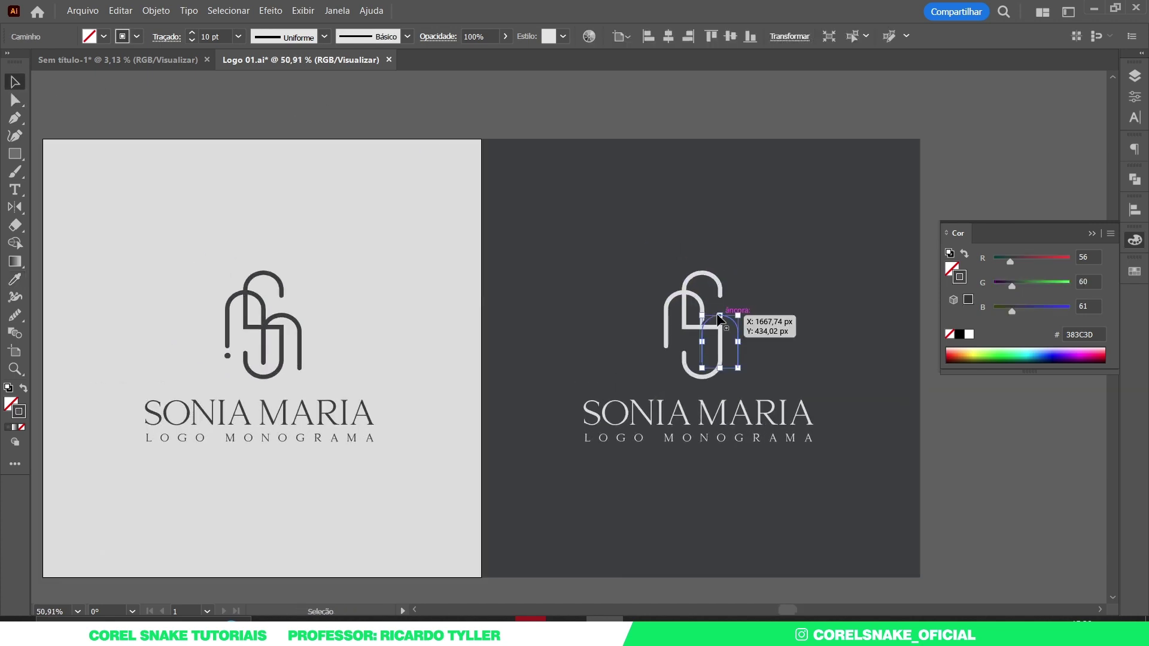
key(i)
click(440, 263)
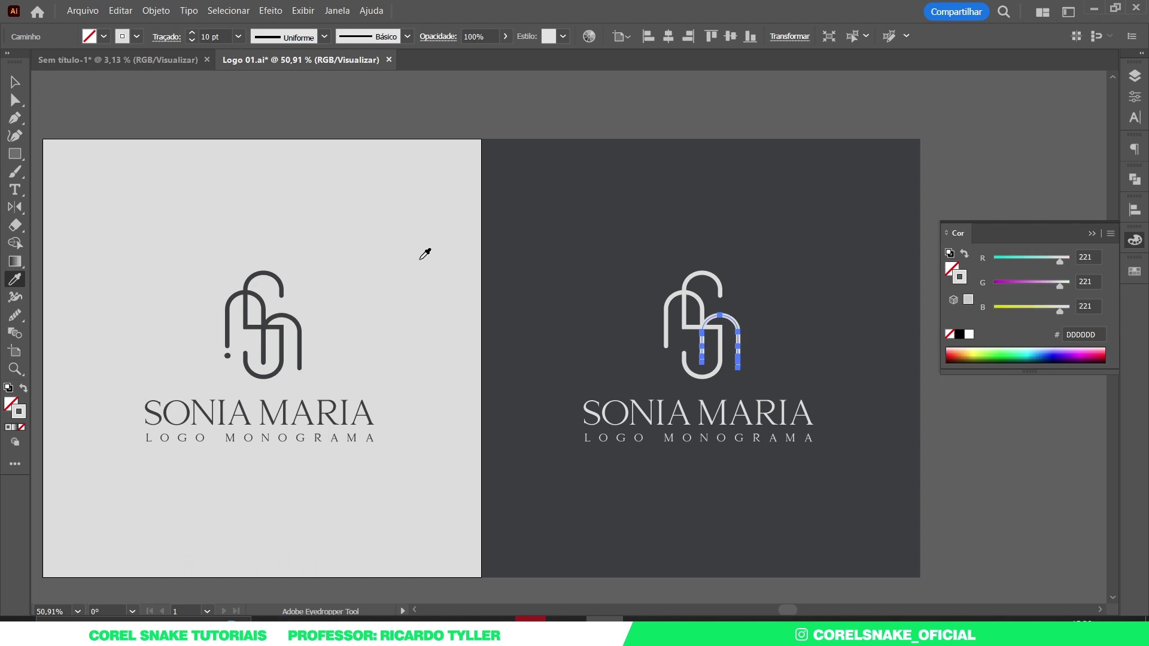
click(15, 82)
click(346, 95)
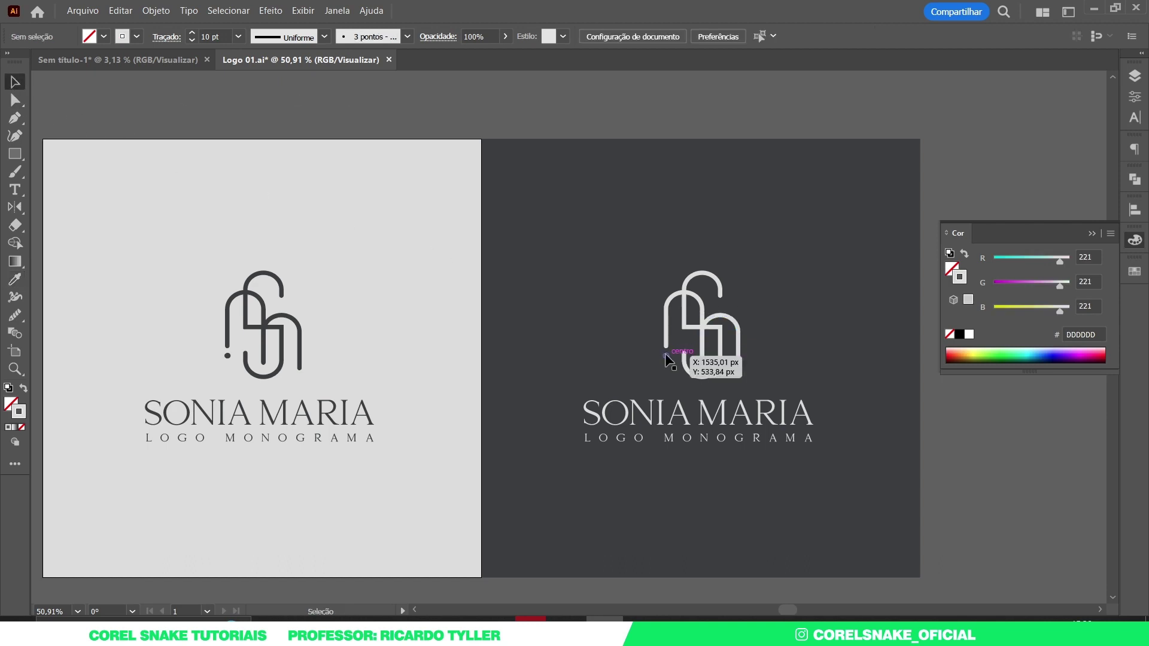
Make the monogram's small dot light grey, then zoom out to both squares.
click(666, 357)
key(i)
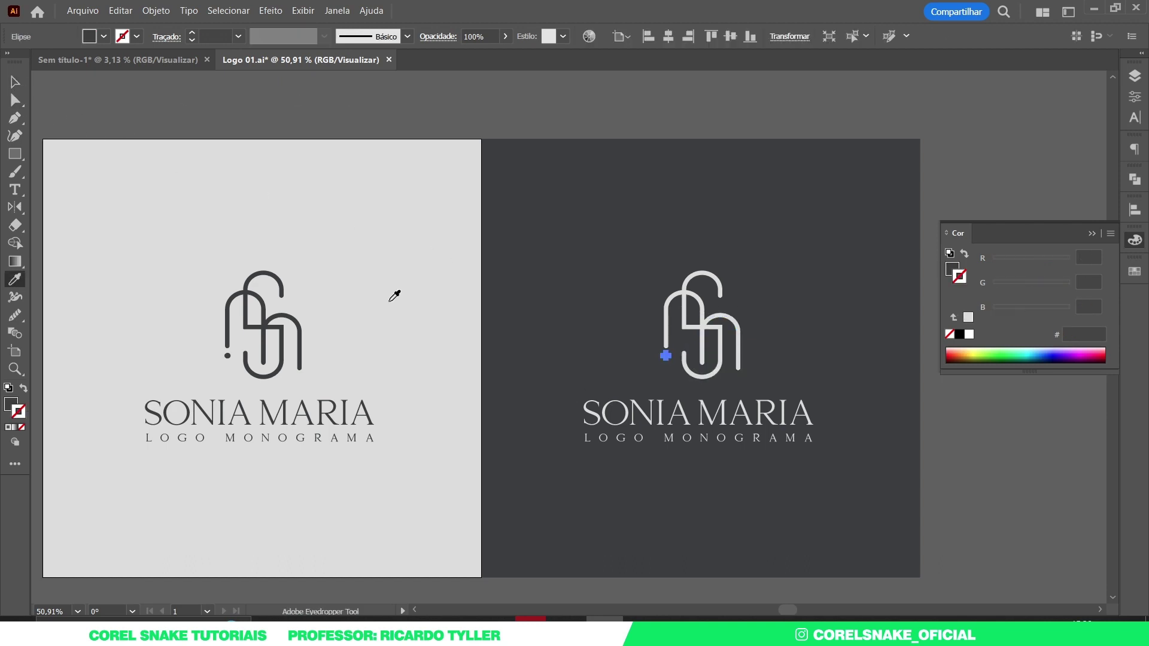
click(365, 246)
click(15, 82)
click(325, 137)
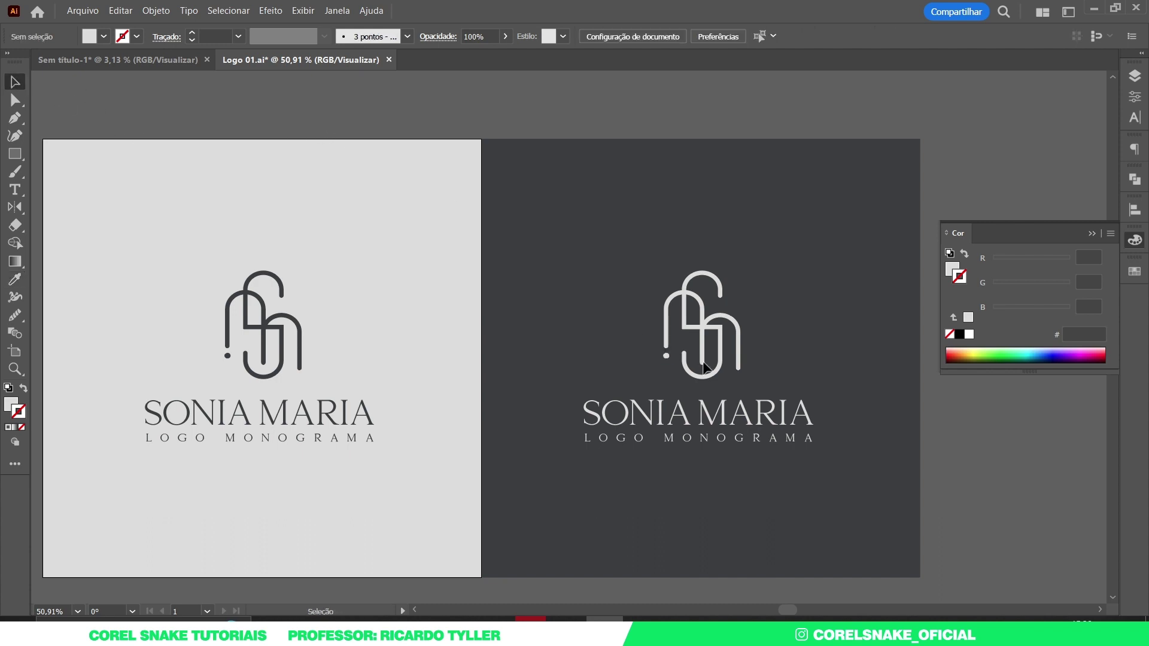
drag(727, 357, 636, 353)
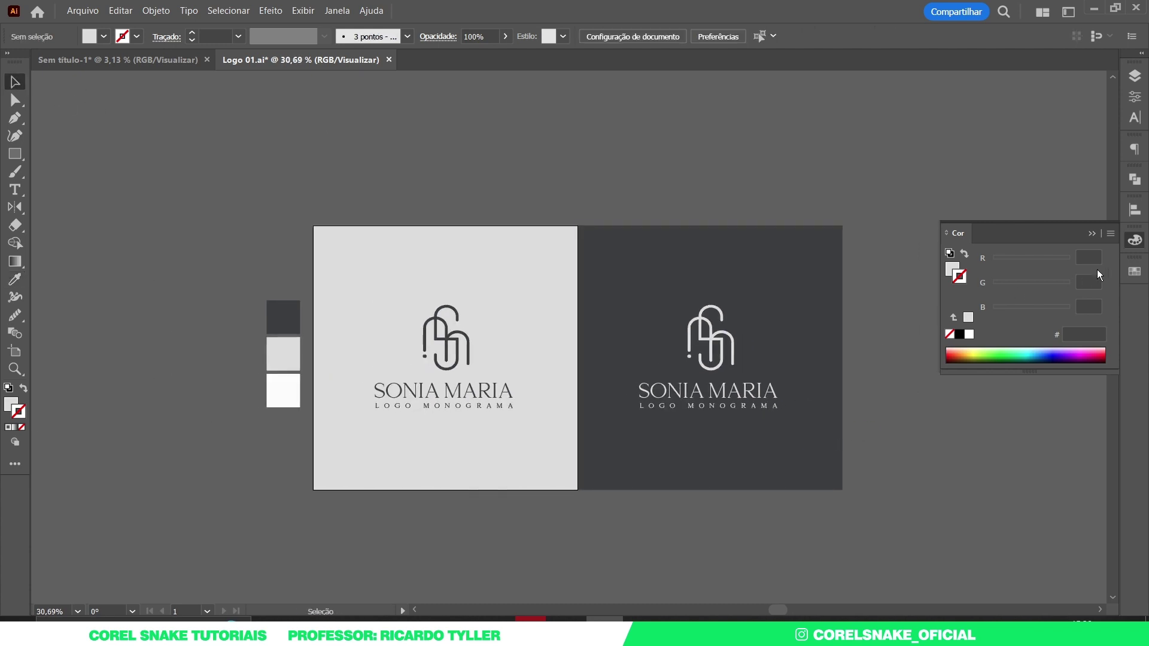
Zoom out to leave space below and marquee-select both background squares.
click(1136, 241)
drag(515, 329, 655, 388)
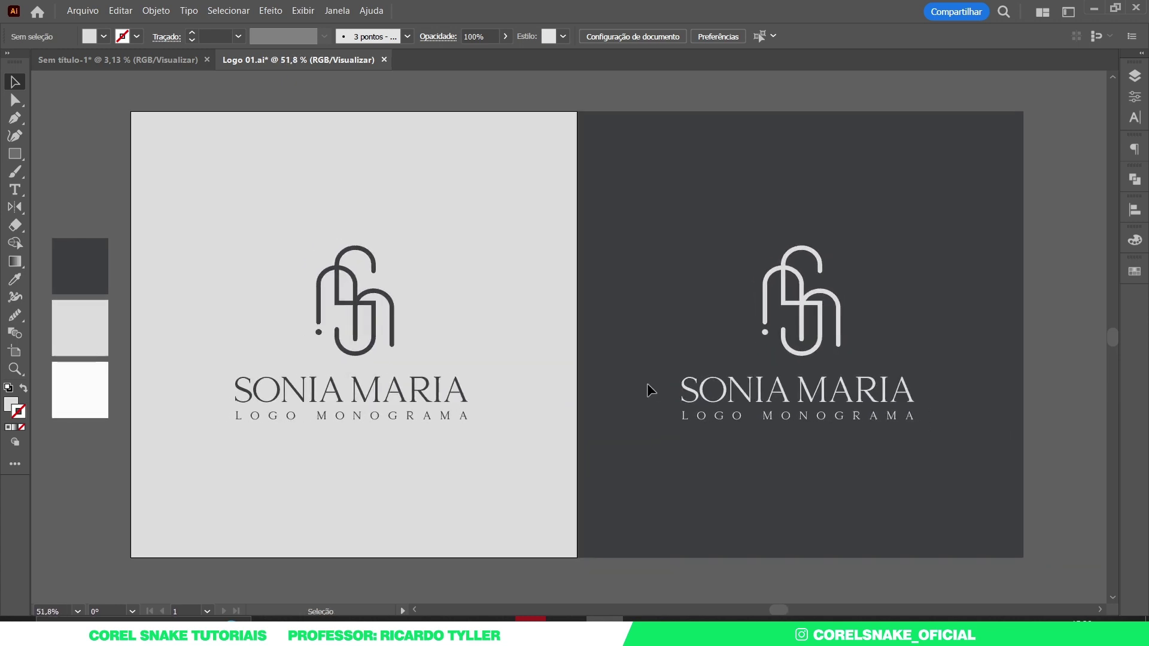
mouse_move(591, 259)
mouse_down()
mouse_move(541, 192)
mouse_move(513, 215)
mouse_up()
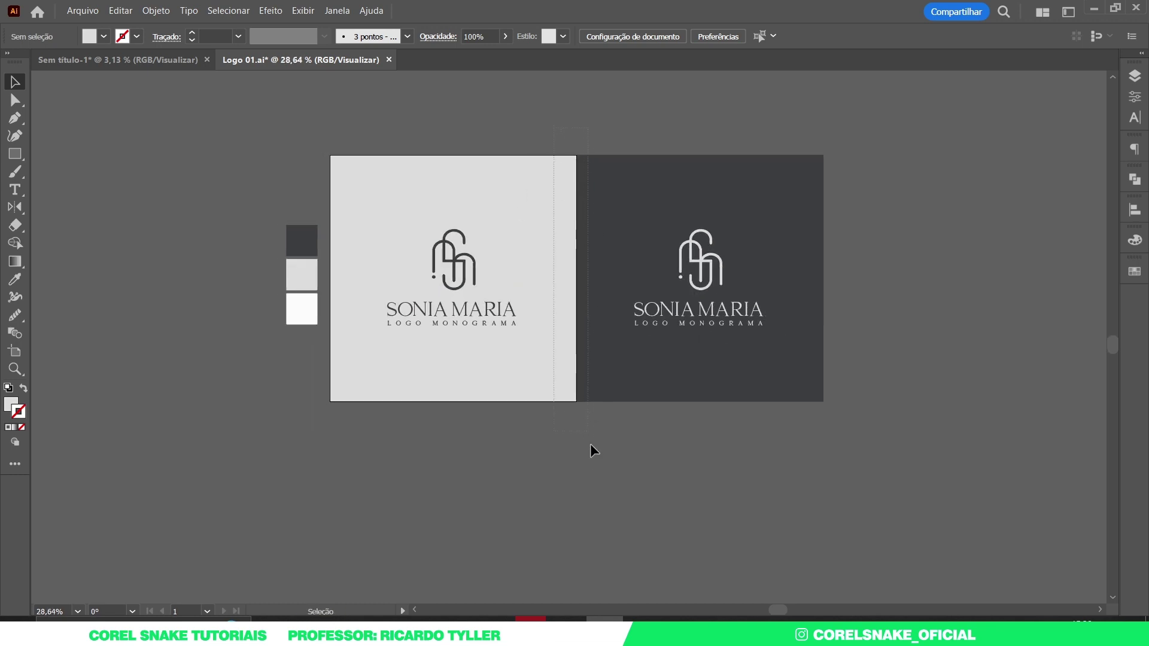
drag(553, 127, 590, 443)
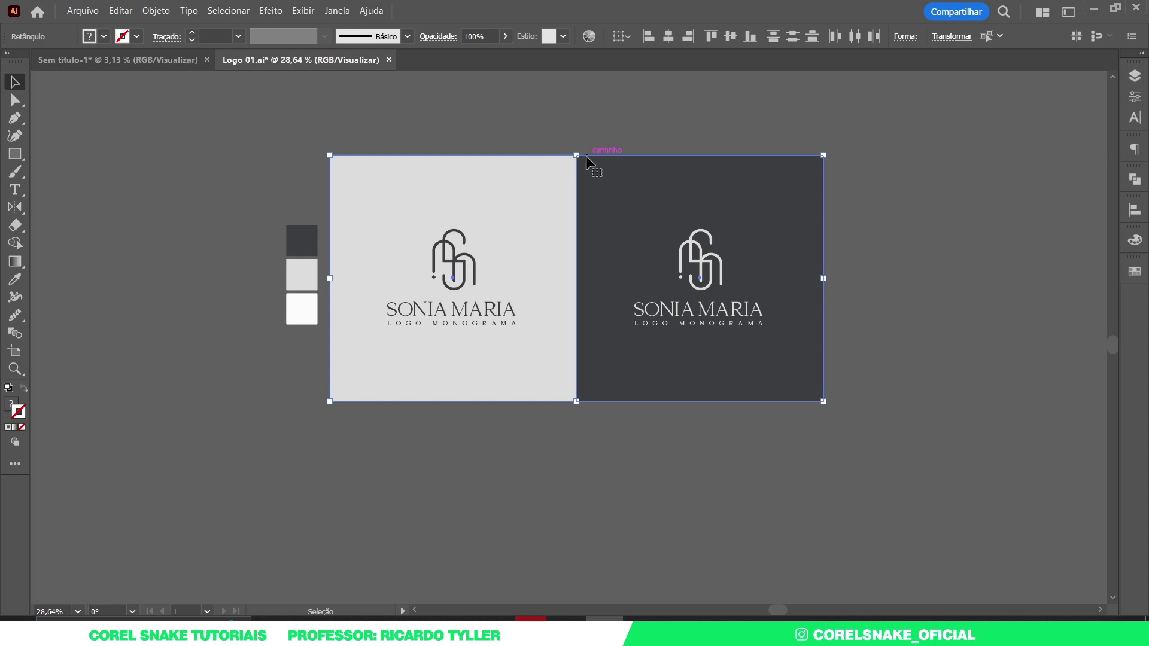
Copy both squares straight down and flip them horizontally to form a dark/light checkerboard.
drag(583, 160, 588, 402)
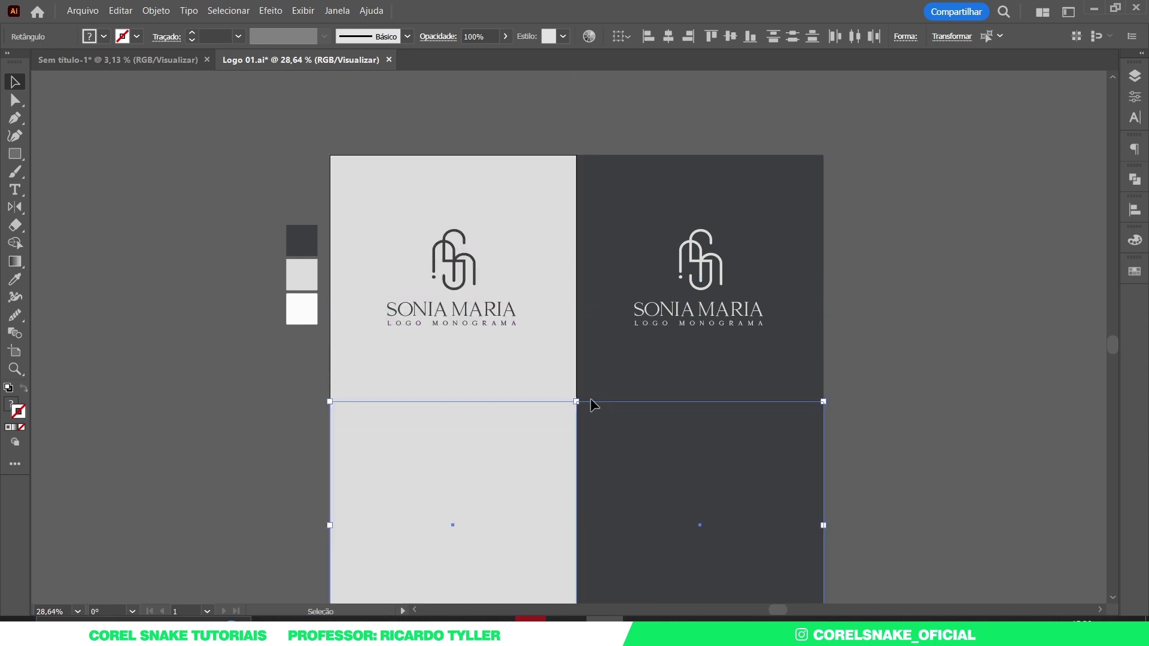
click(1134, 96)
click(1049, 175)
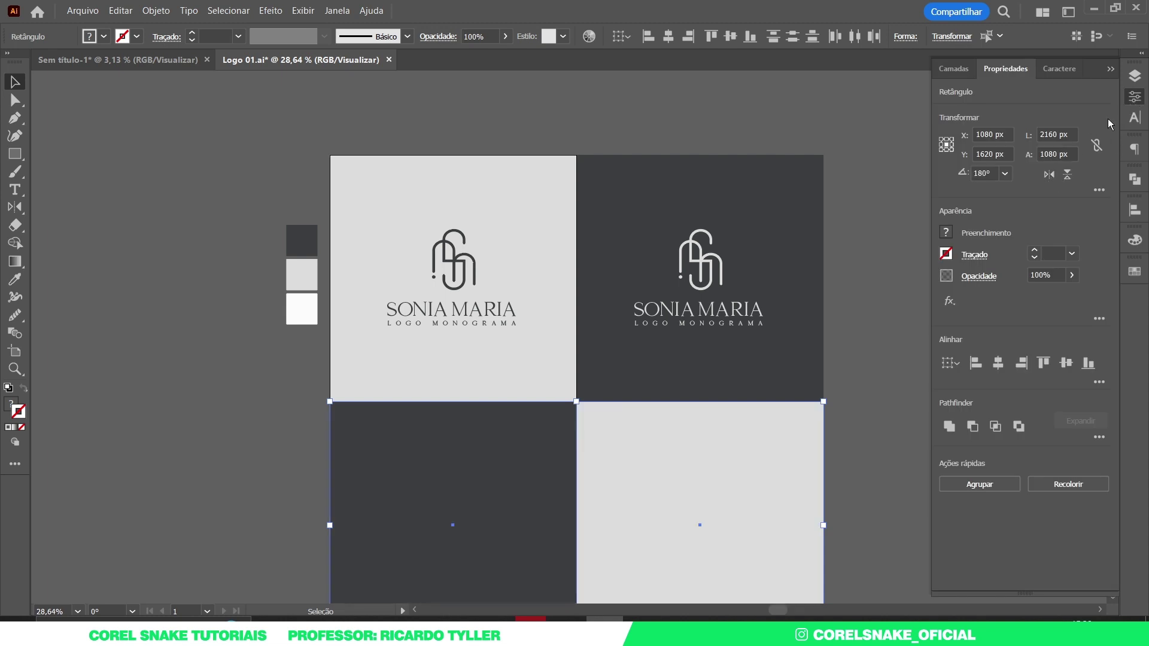
click(1135, 97)
drag(919, 291, 925, 213)
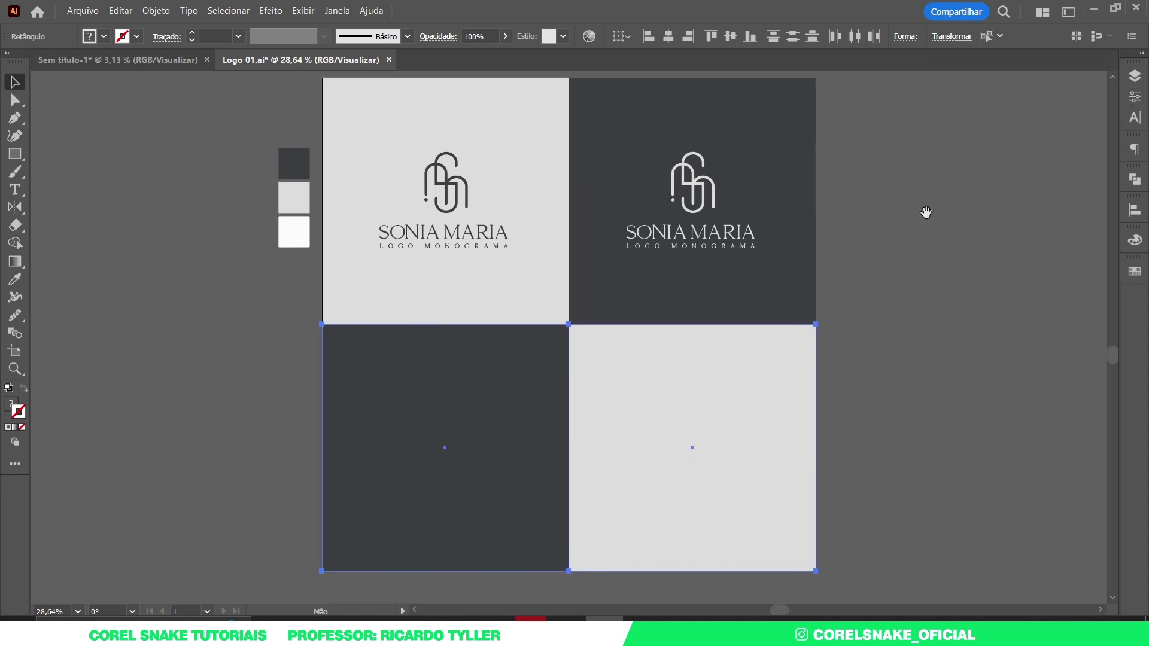
click(853, 270)
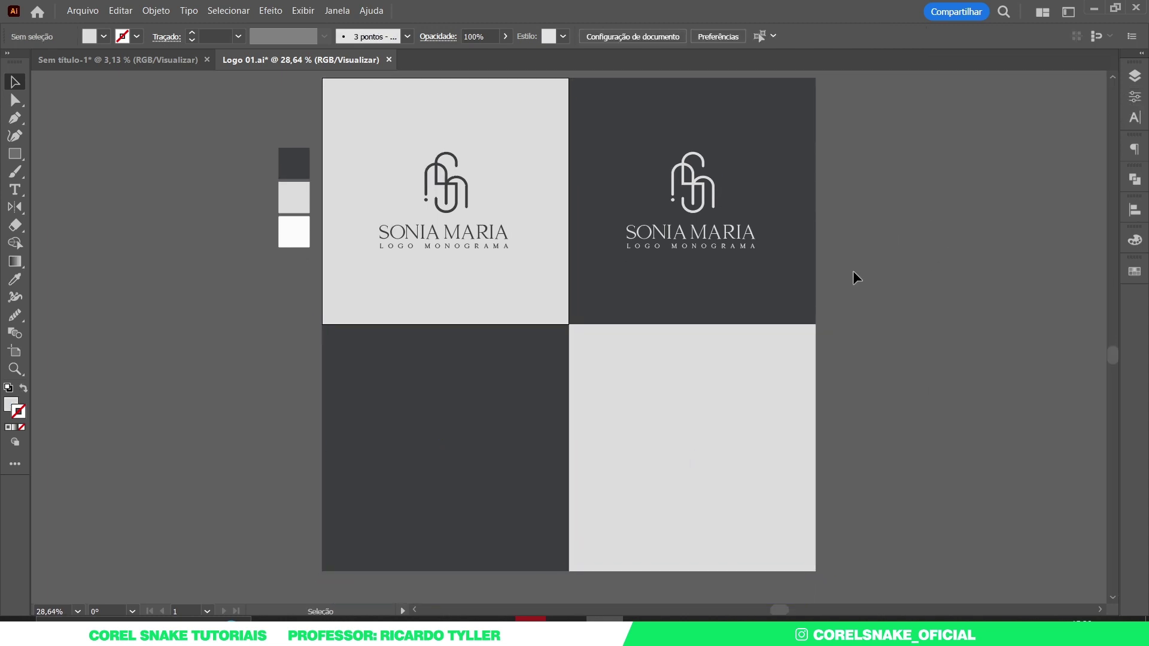
Copy the top-left dark logo onto the lower-right light square and bring it to front.
click(509, 262)
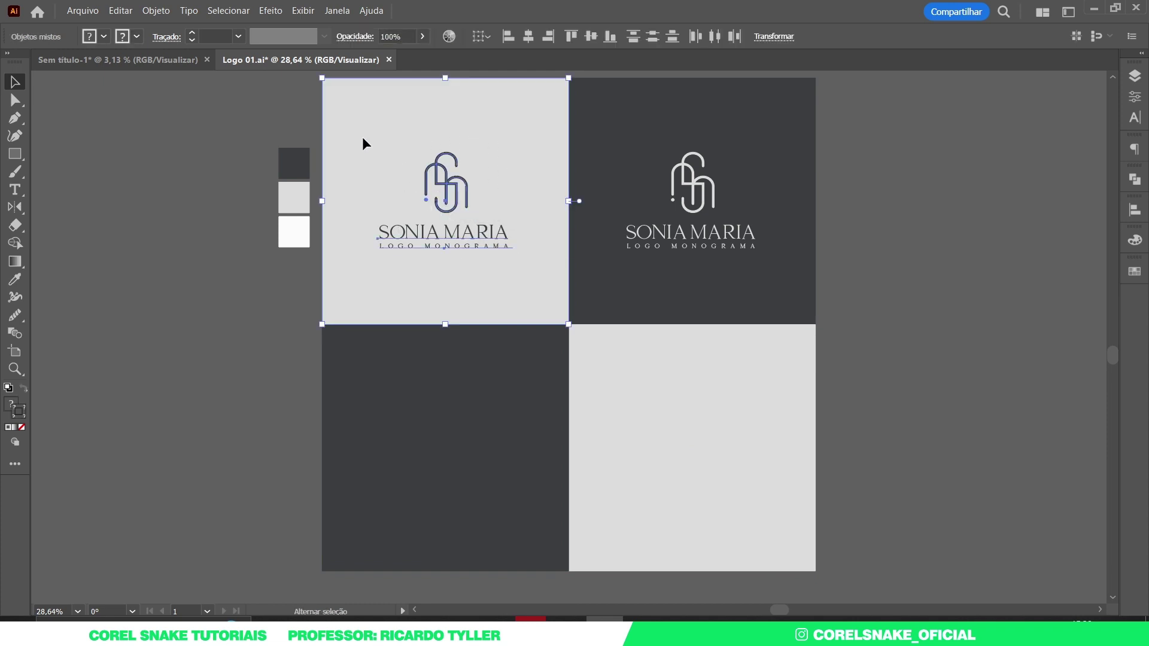
mouse_move(441, 175)
mouse_down()
mouse_move(651, 450)
mouse_move(680, 444)
mouse_up()
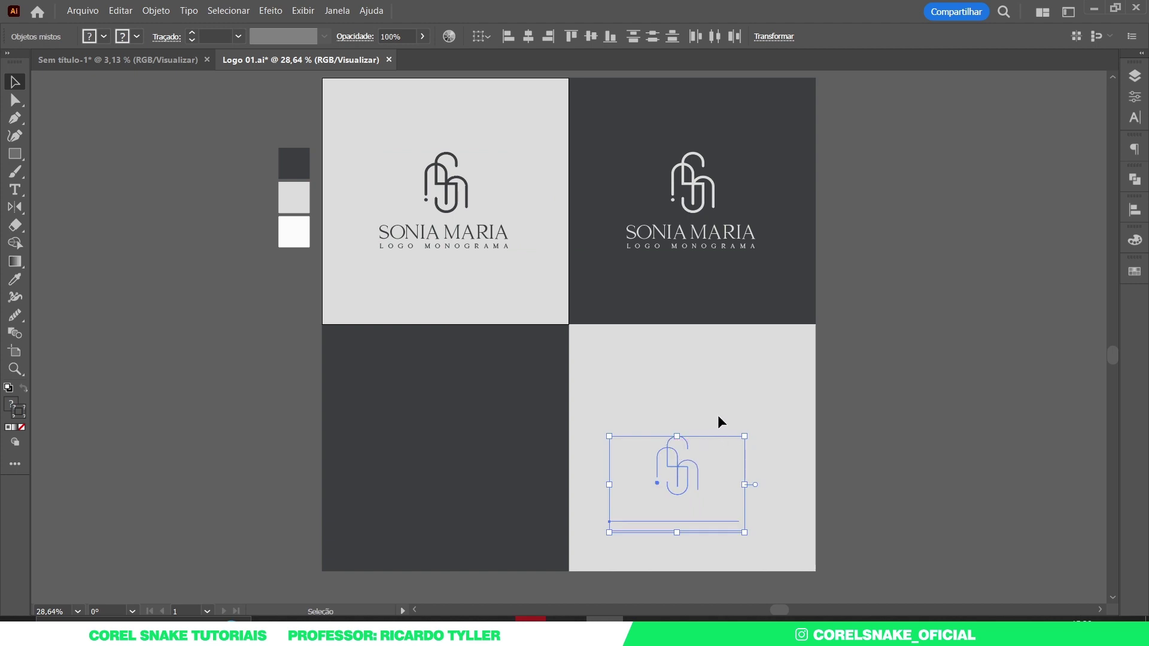
key(a)
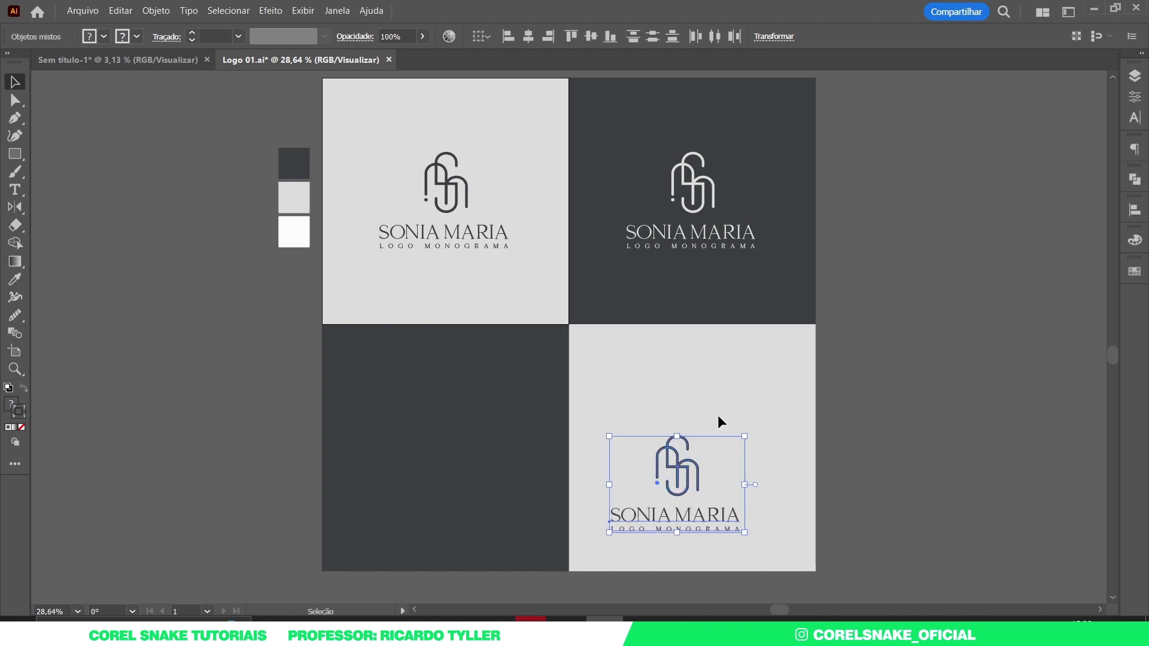
right_click(678, 473)
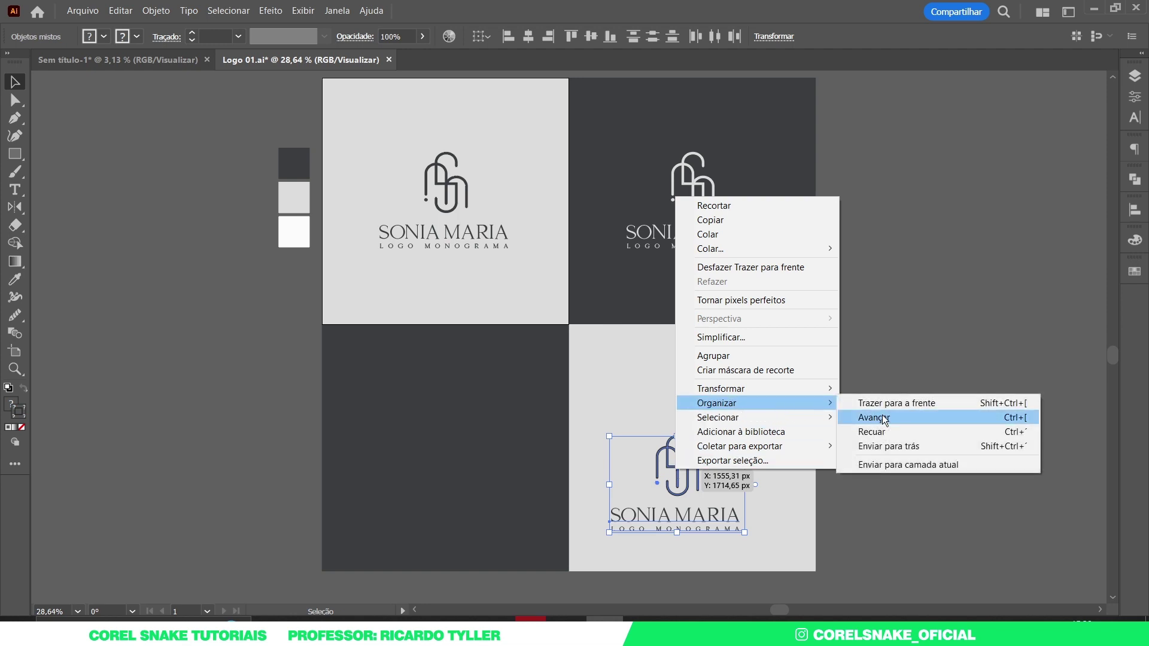
mouse_move(716, 403)
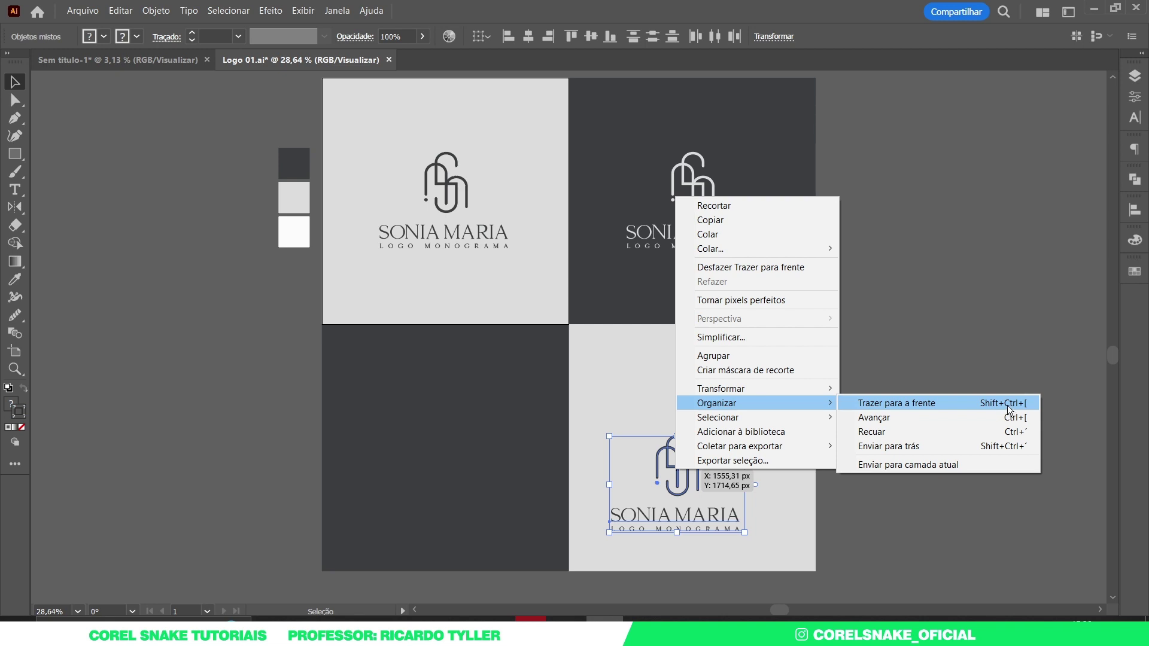
click(753, 485)
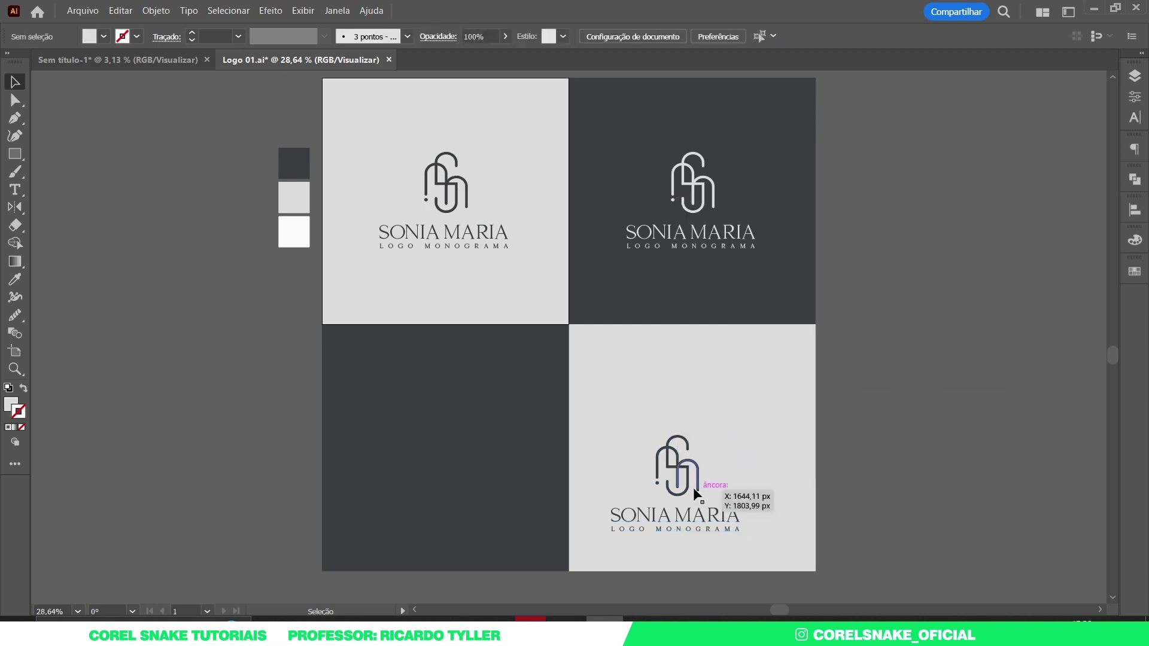
Ungroup the name text, move it beside the monogram and shrink it slightly.
click(678, 521)
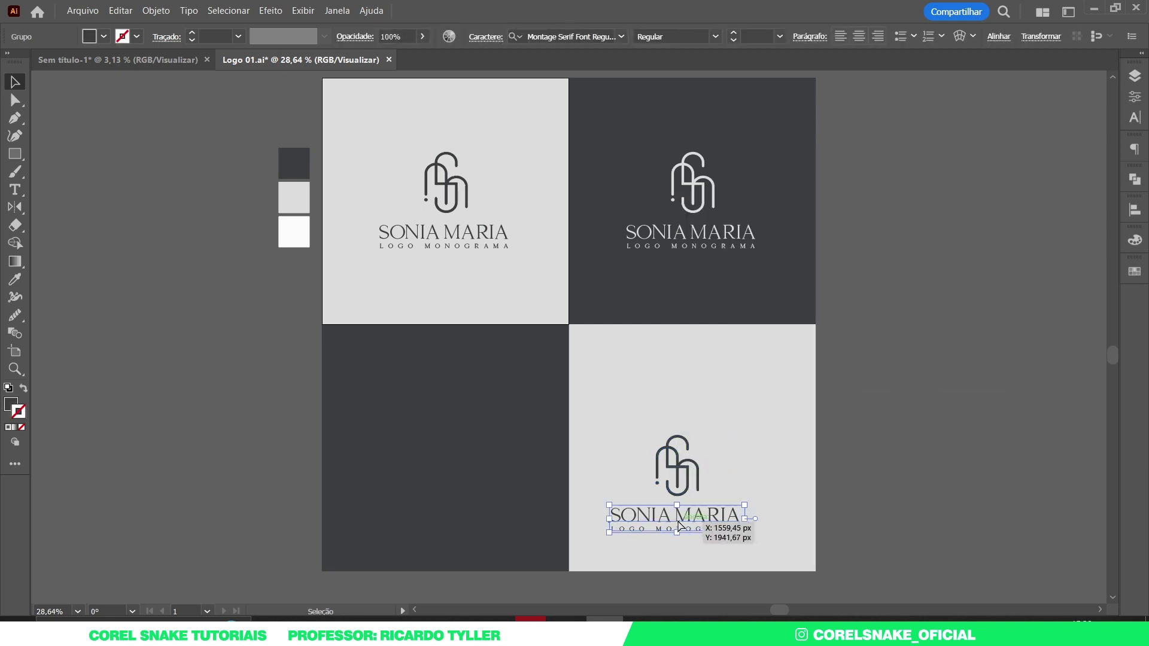
key(ctrl+shift+g)
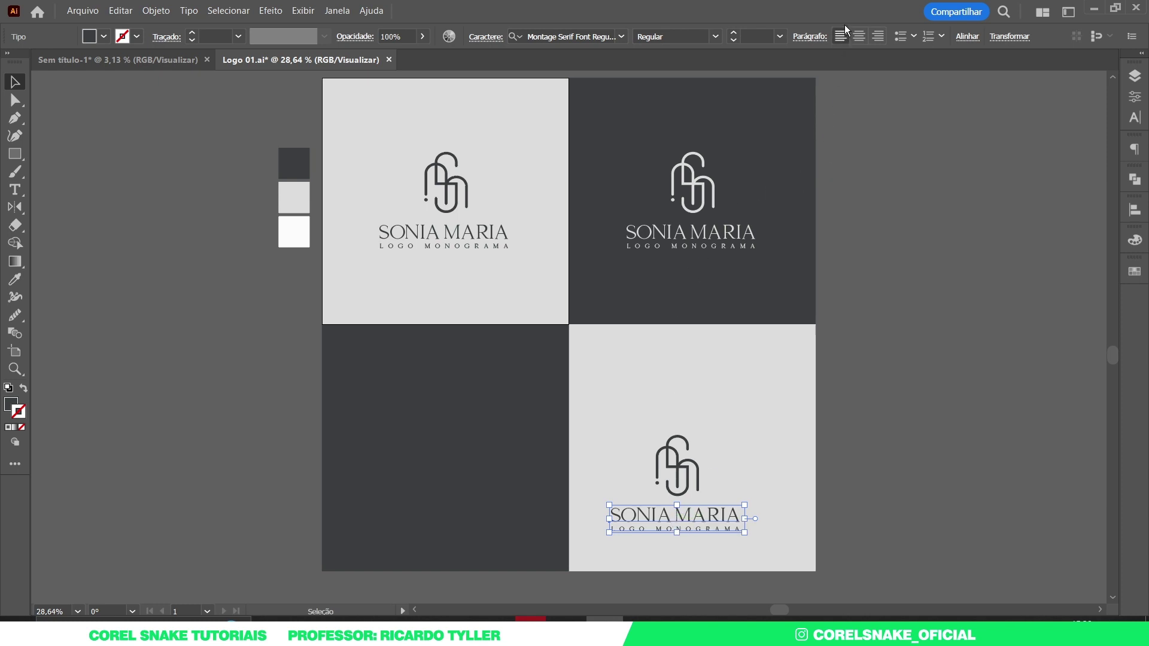
click(841, 37)
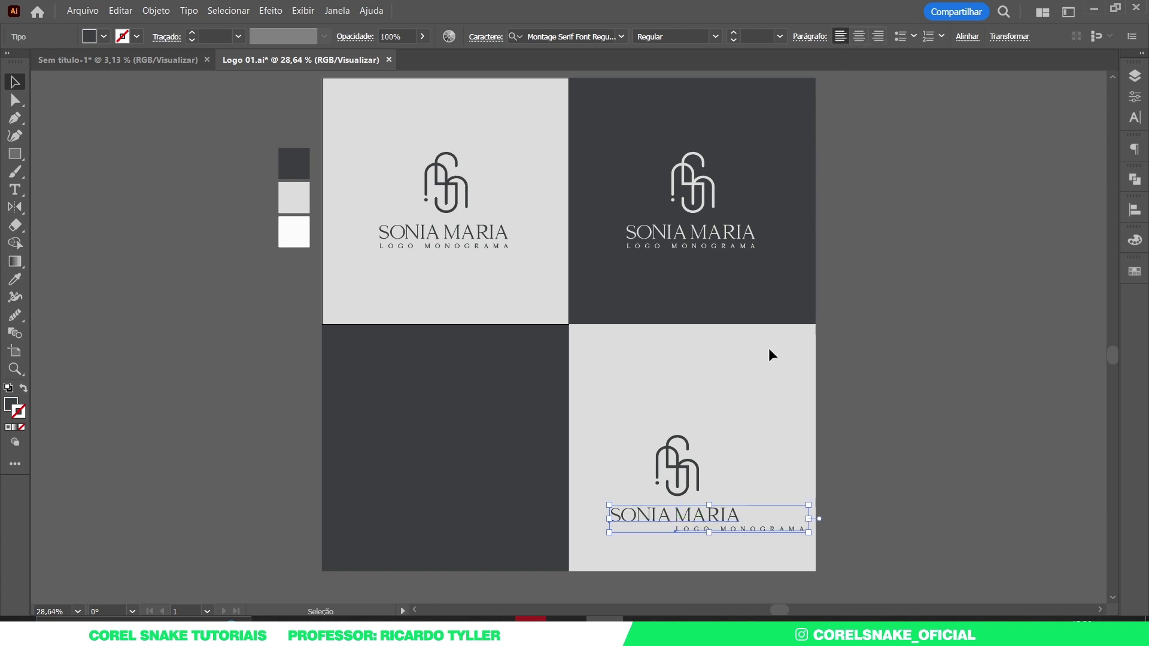
key(ctrl+z)
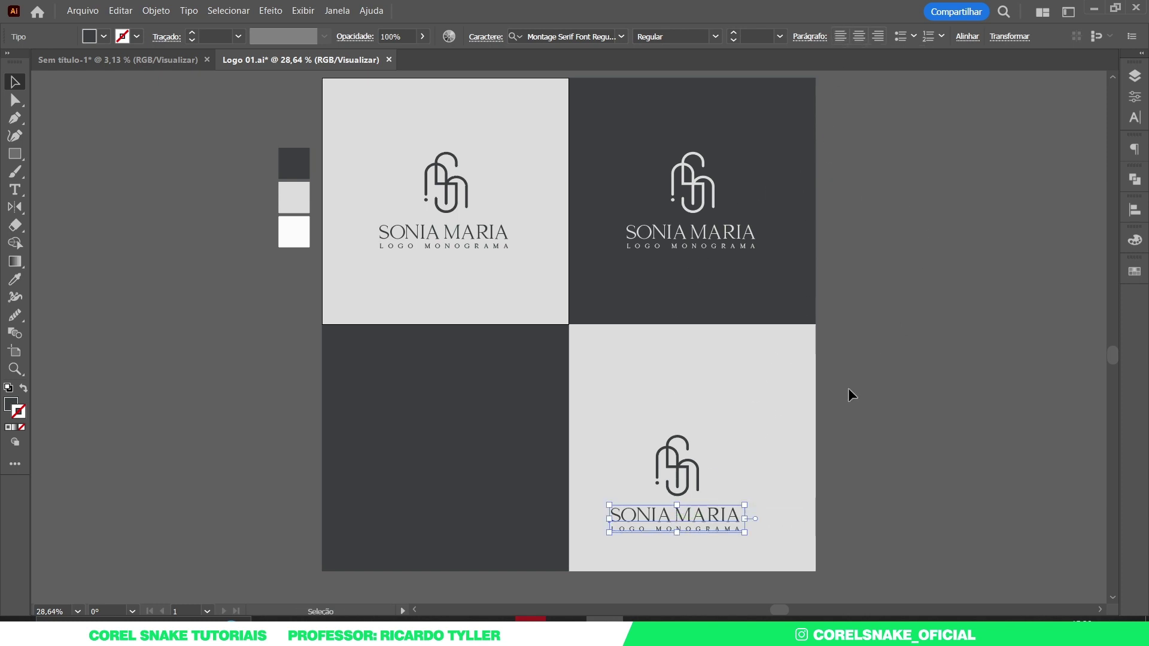
click(1135, 210)
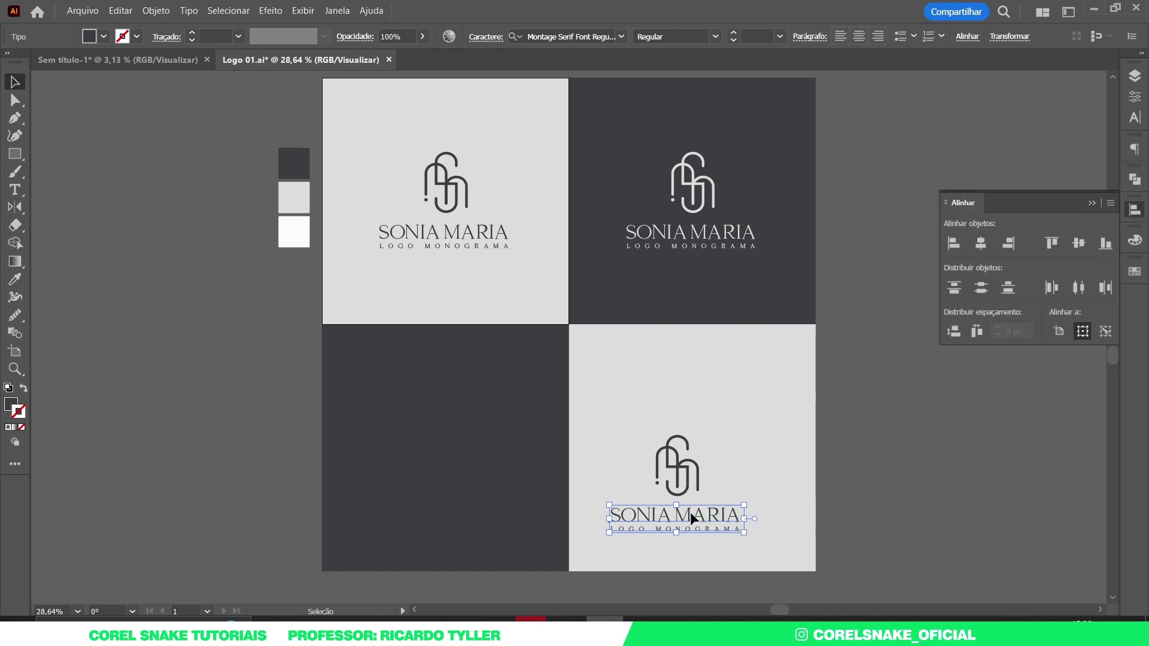
mouse_move(691, 511)
mouse_down()
mouse_move(792, 456)
mouse_move(917, 416)
mouse_up()
scroll(781, 487, up, 5)
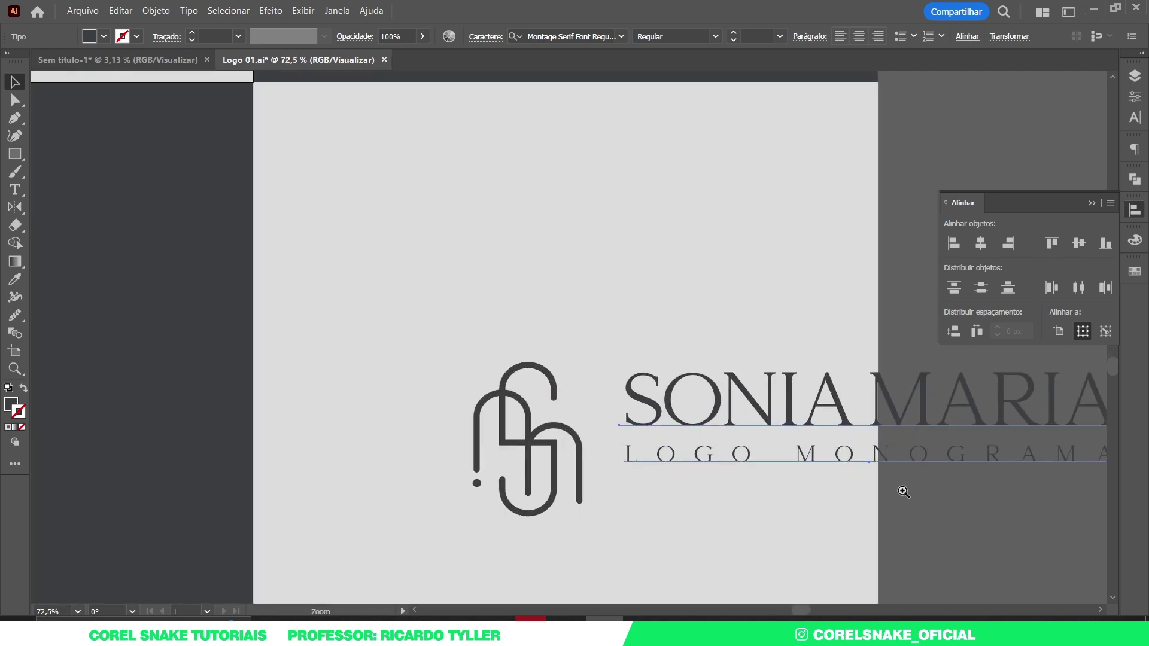
drag(747, 405, 746, 414)
scroll(619, 466, down, 5)
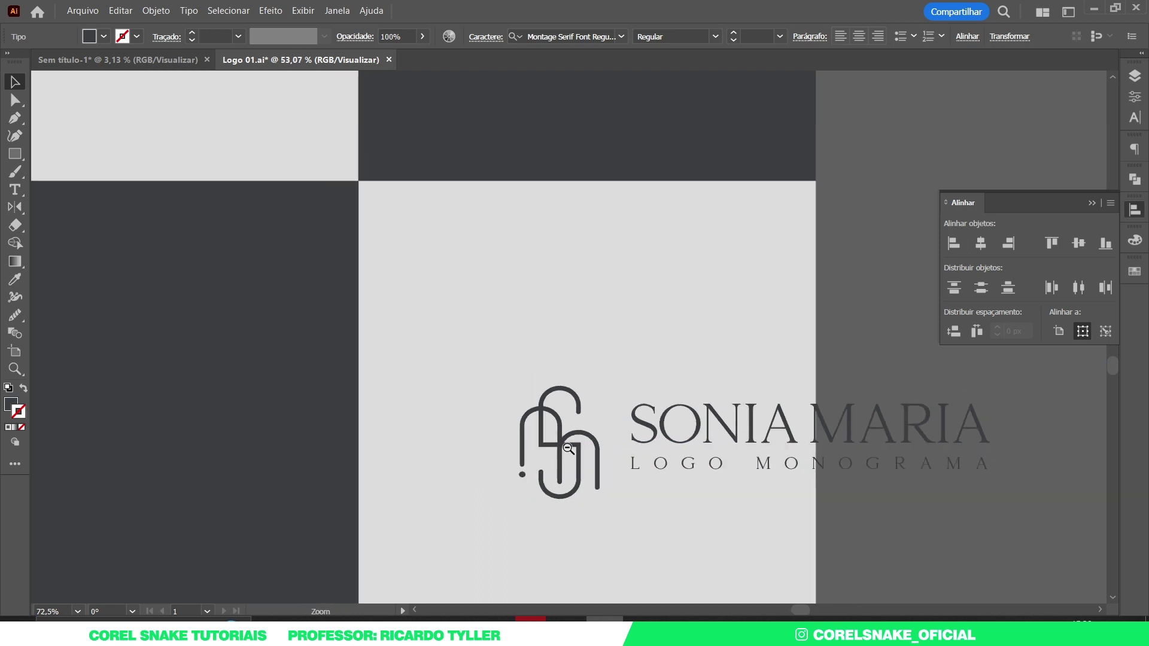
scroll(618, 466, up, 3)
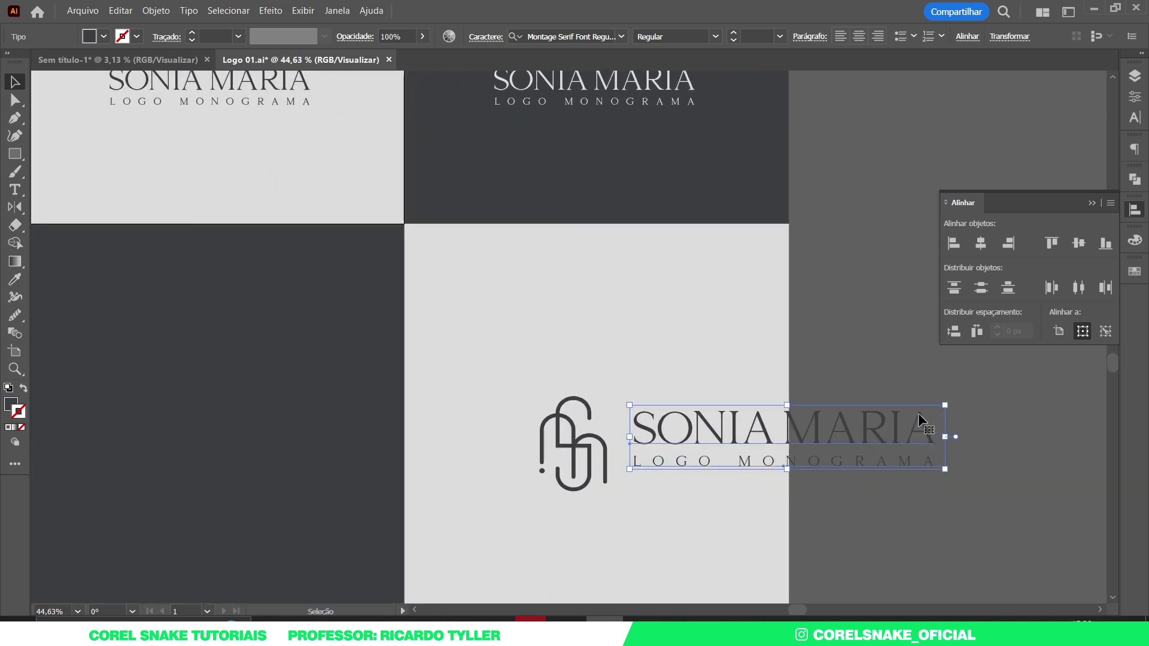
drag(944, 405, 932, 407)
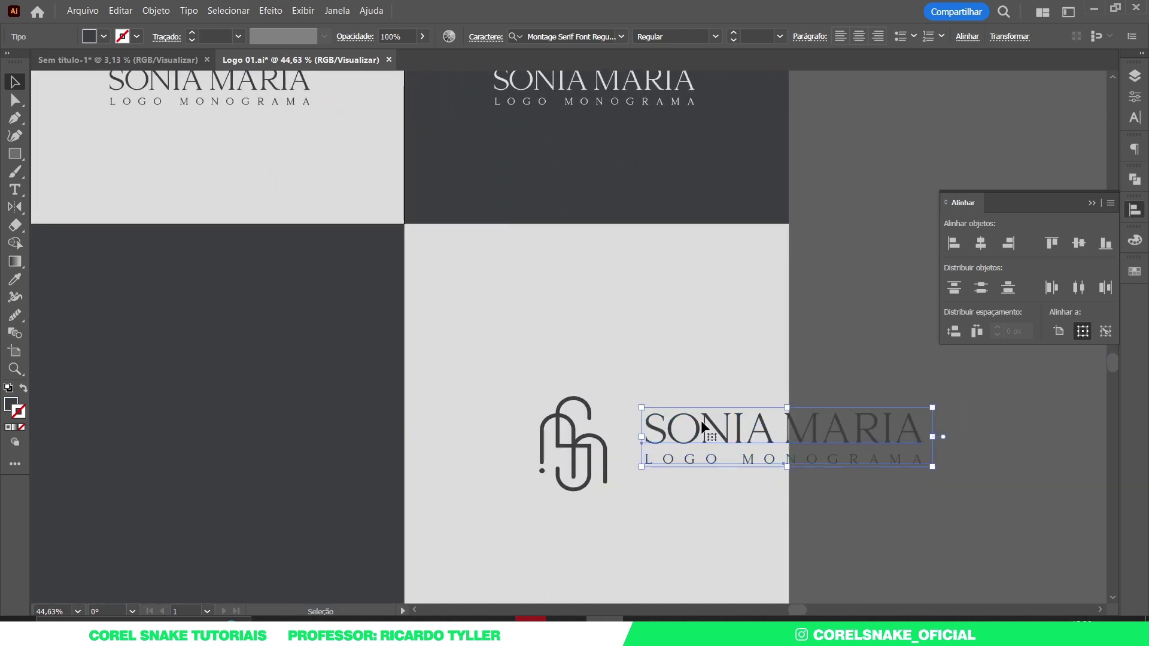
drag(703, 427, 693, 429)
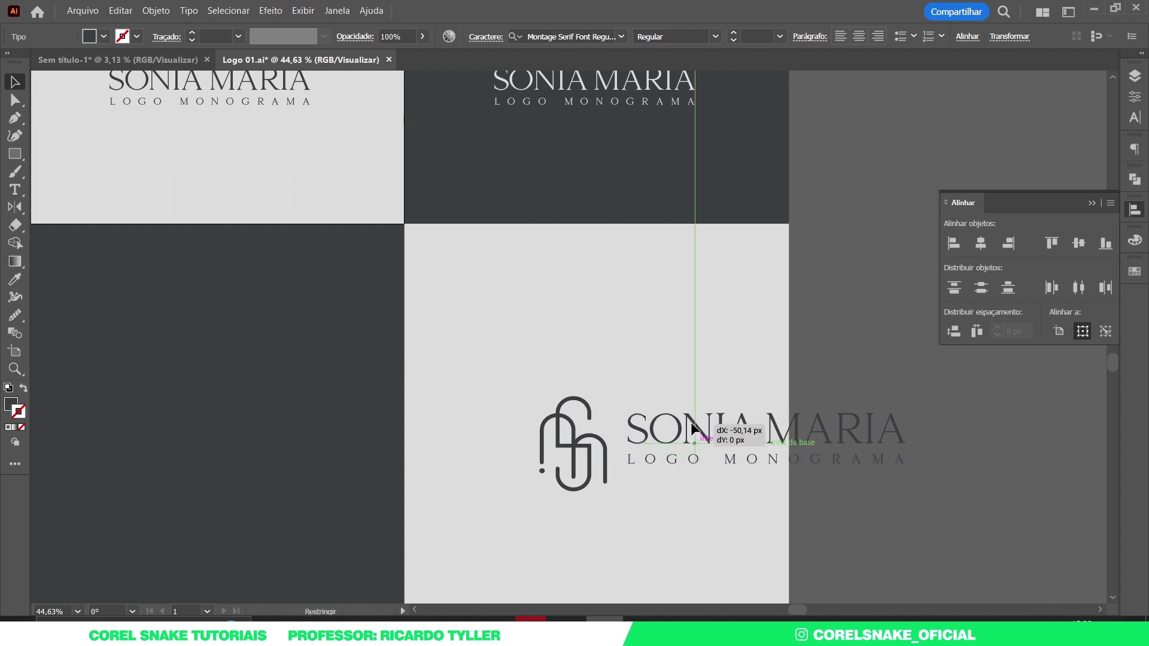
Scale and reposition the monogram and text together as a horizontal logo.
drag(949, 376, 533, 509)
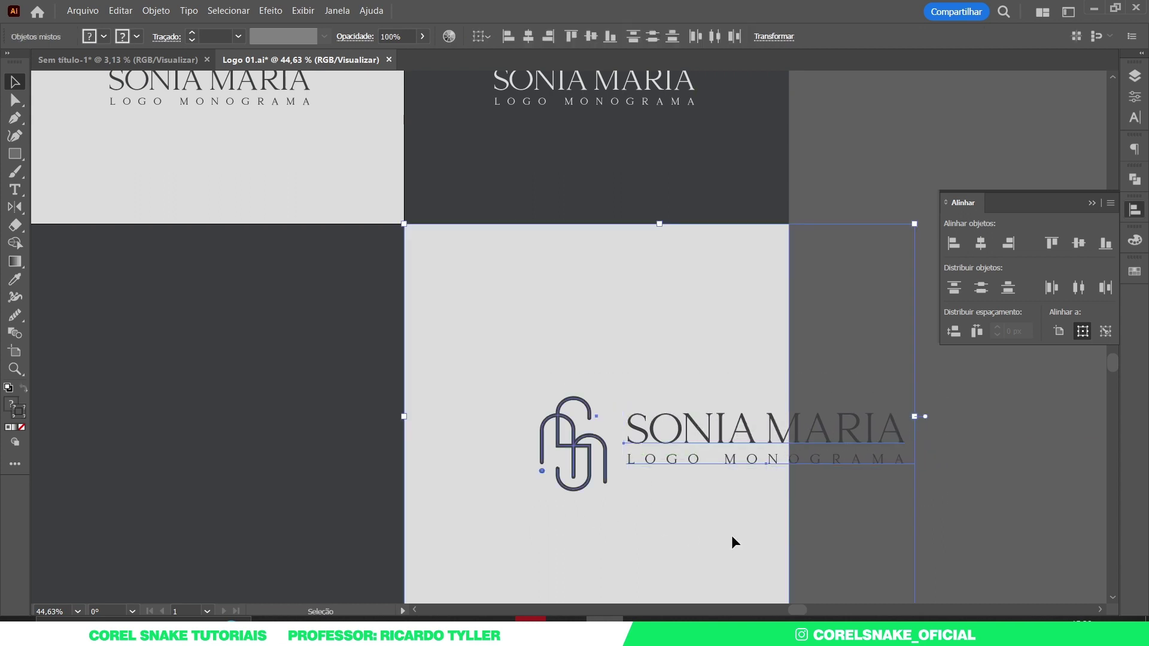
shift+click(654, 530)
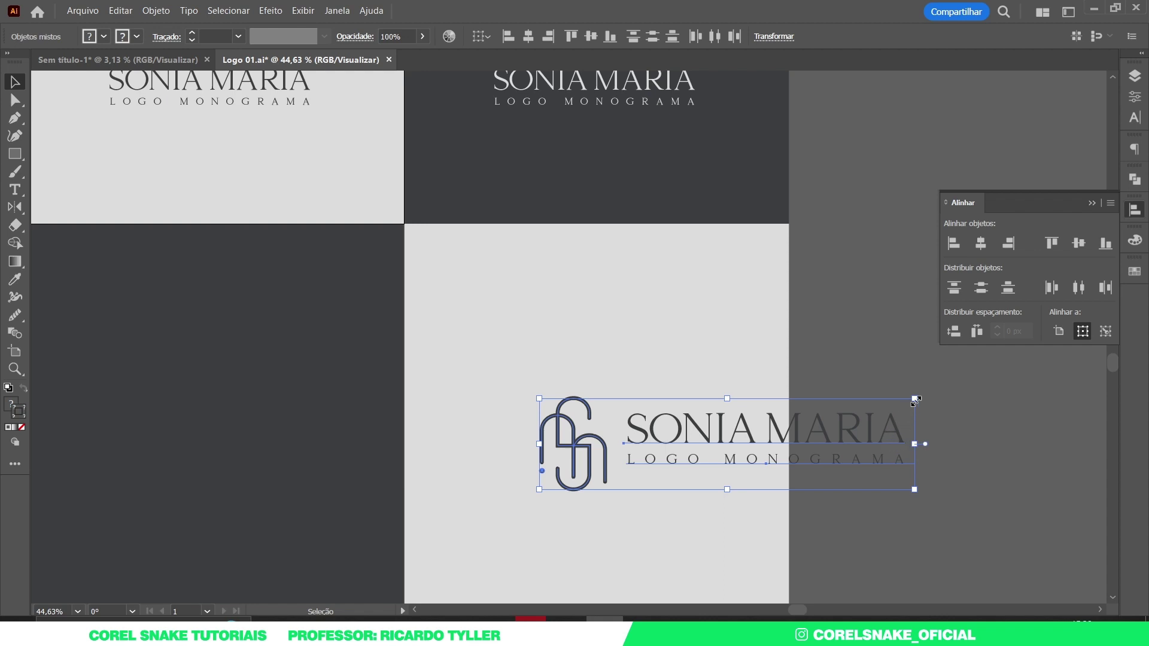
drag(914, 399, 791, 429)
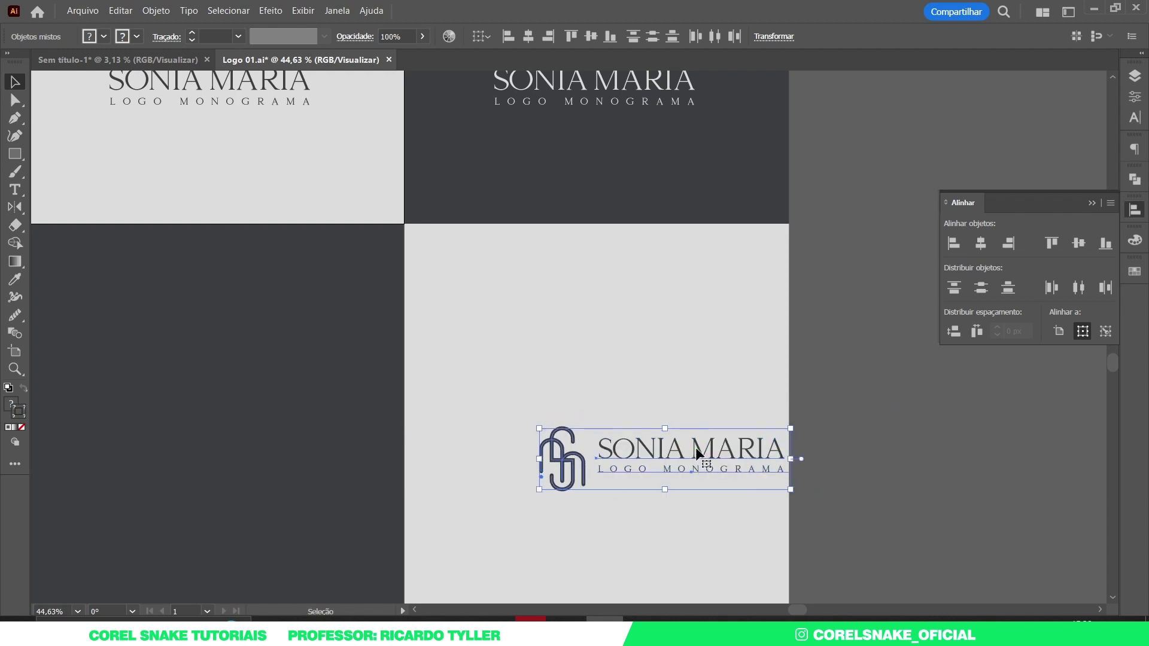
drag(695, 447, 626, 447)
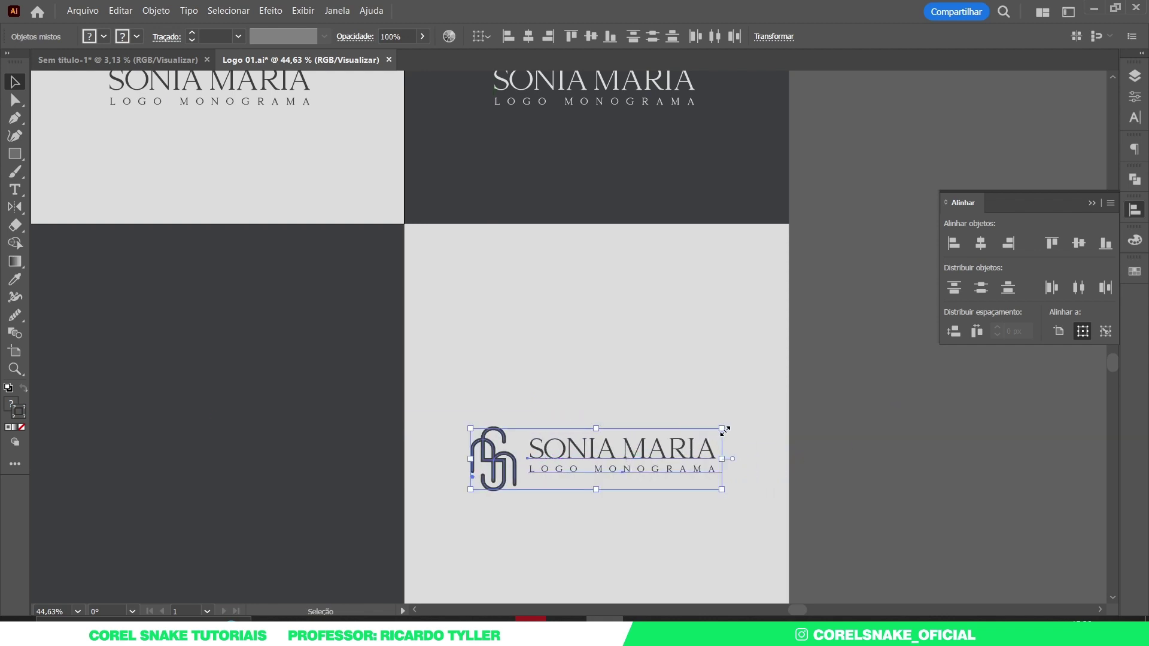
drag(724, 429, 741, 424)
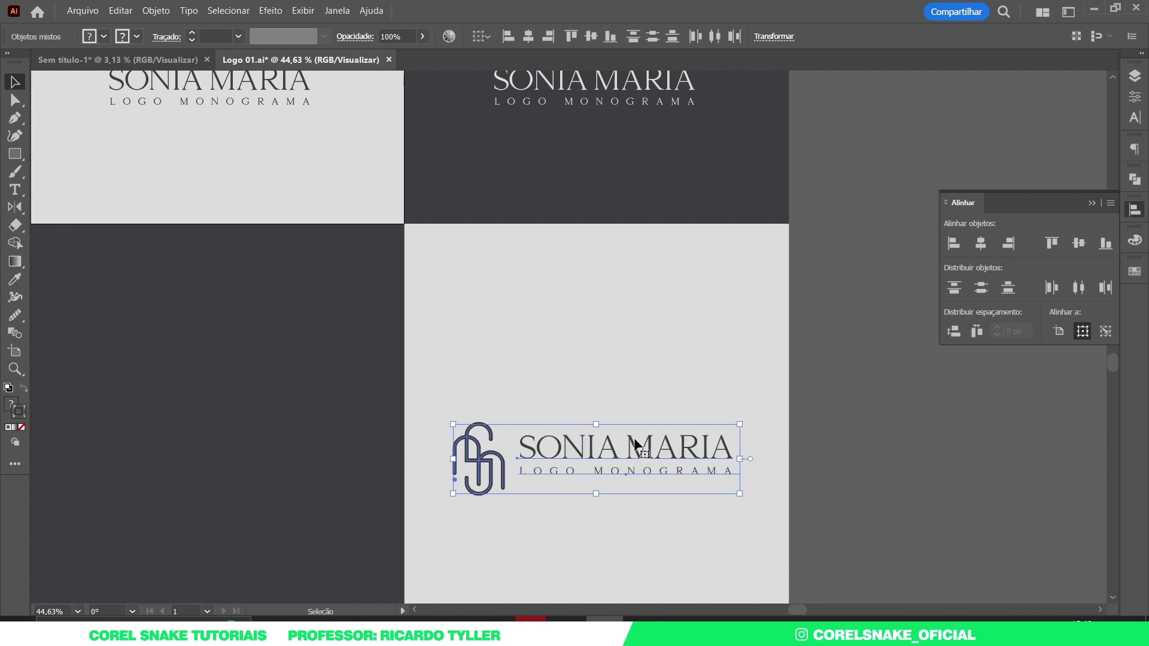
drag(636, 445, 638, 436)
scroll(689, 435, down, 2)
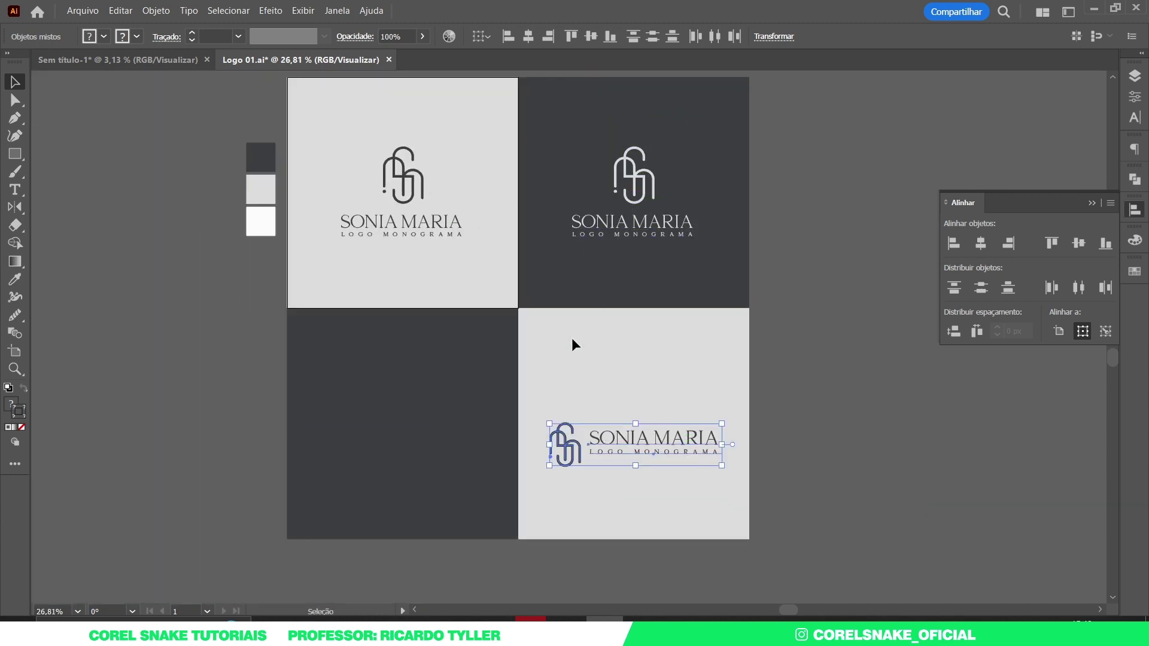
Select the lower-right light square together with its horizontal logo.
key(a)
key(v)
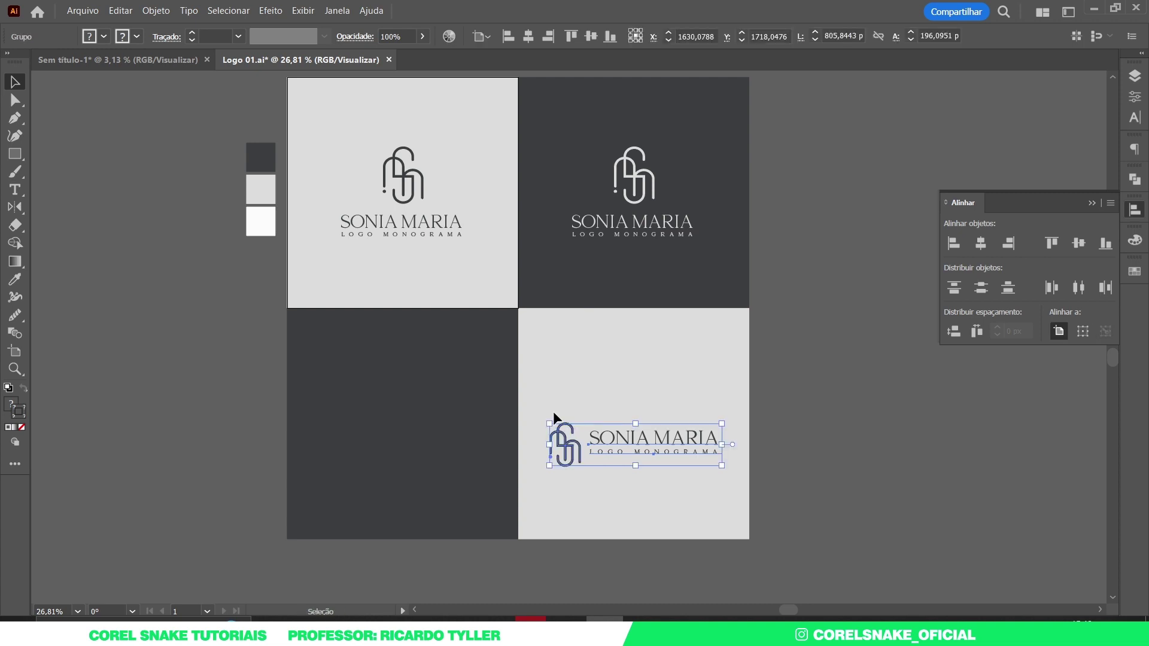
shift+click(745, 374)
key(a)
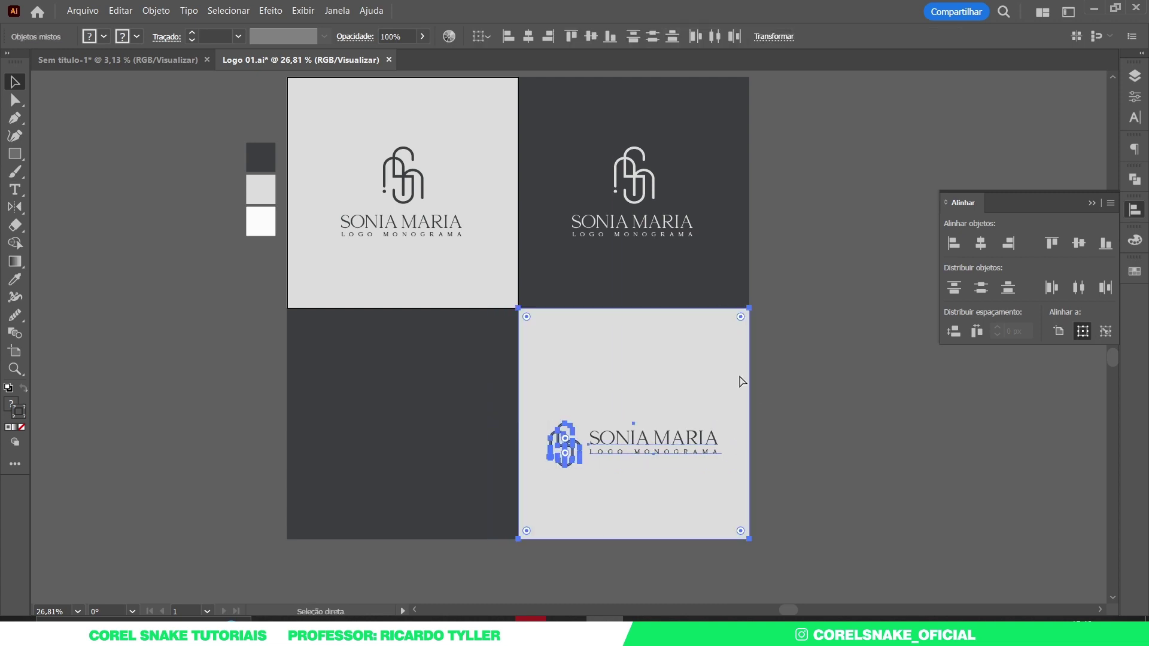
key(v)
drag(769, 362, 561, 480)
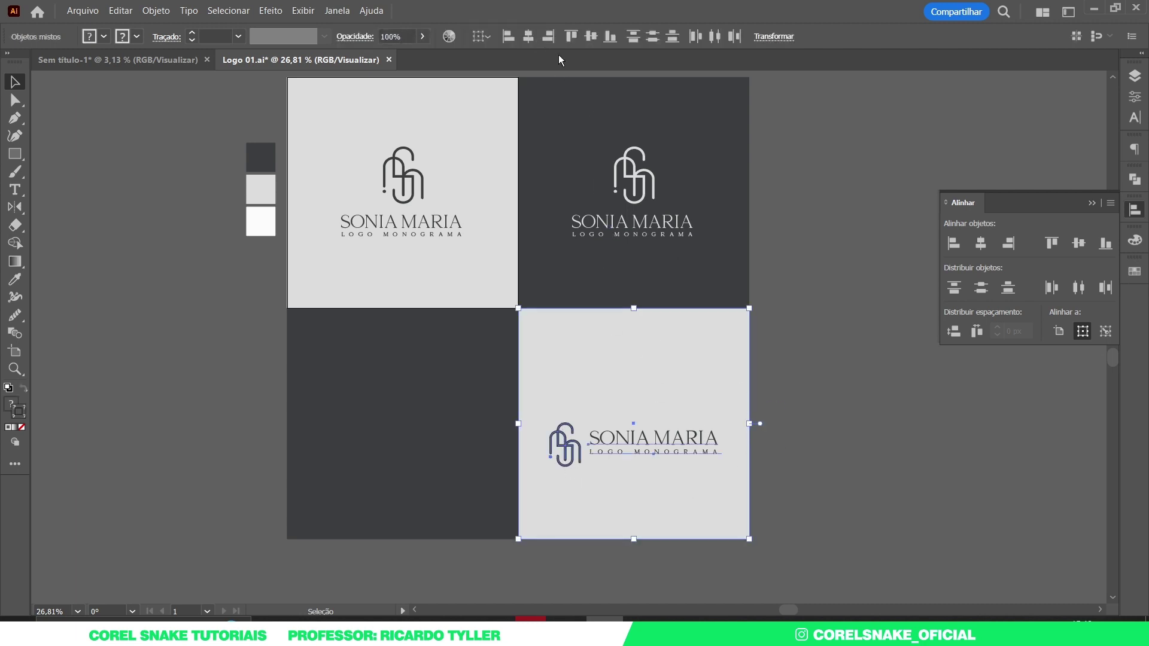
Centre the logo horizontally and vertically on the square as key object.
click(749, 354)
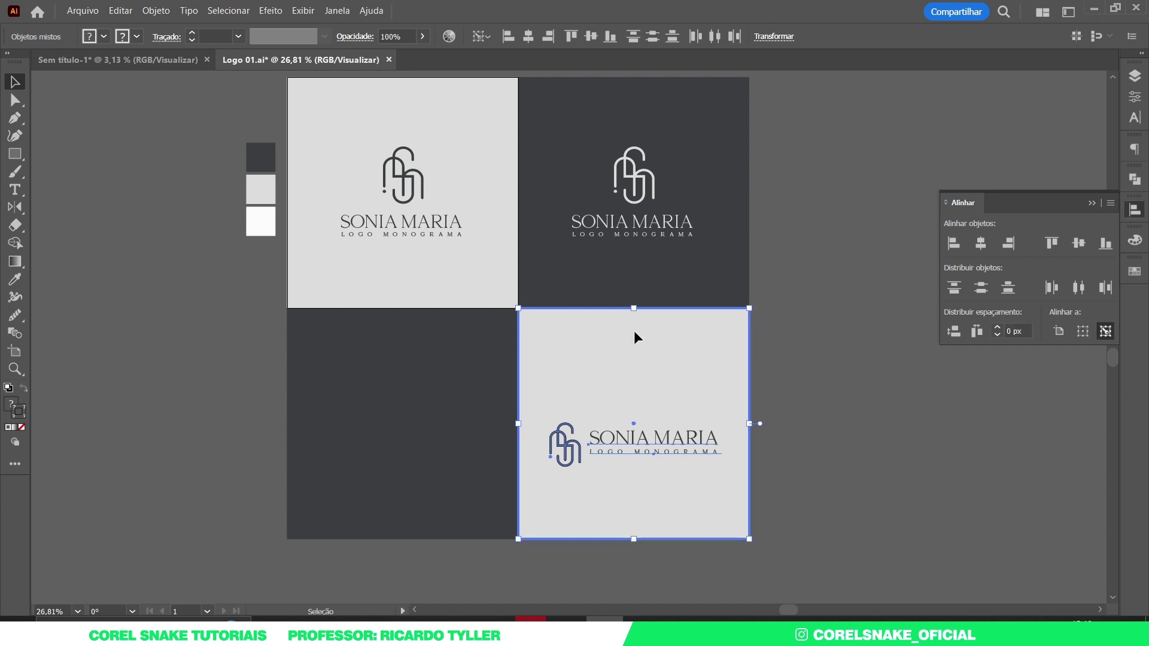
click(529, 37)
click(590, 37)
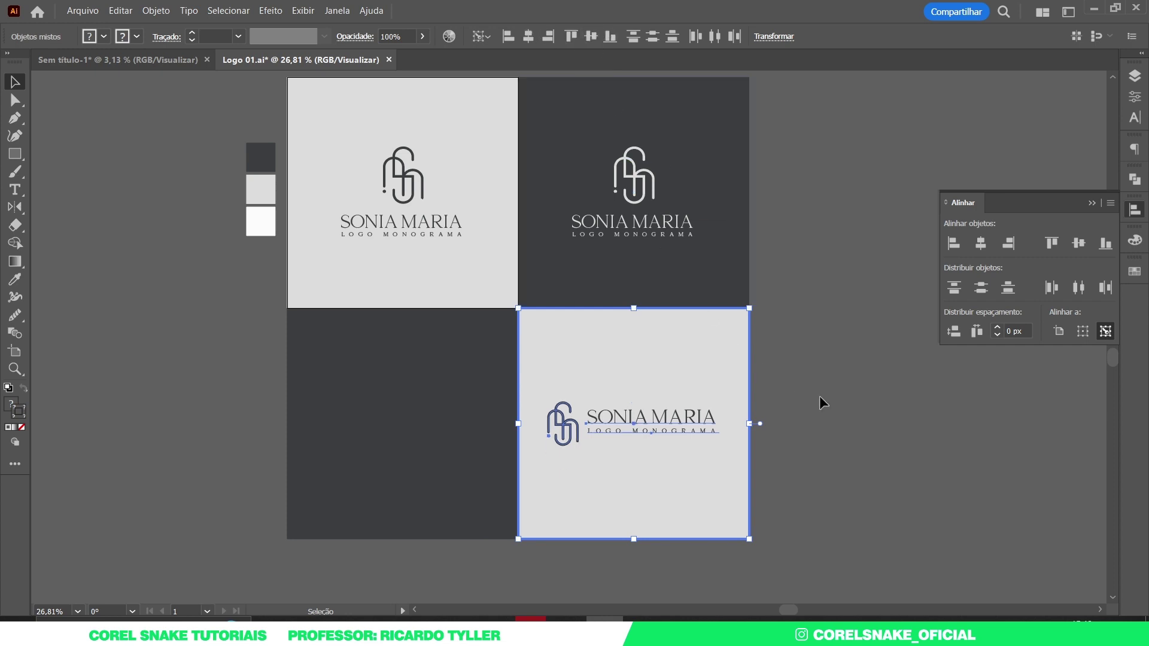
click(820, 396)
click(566, 468)
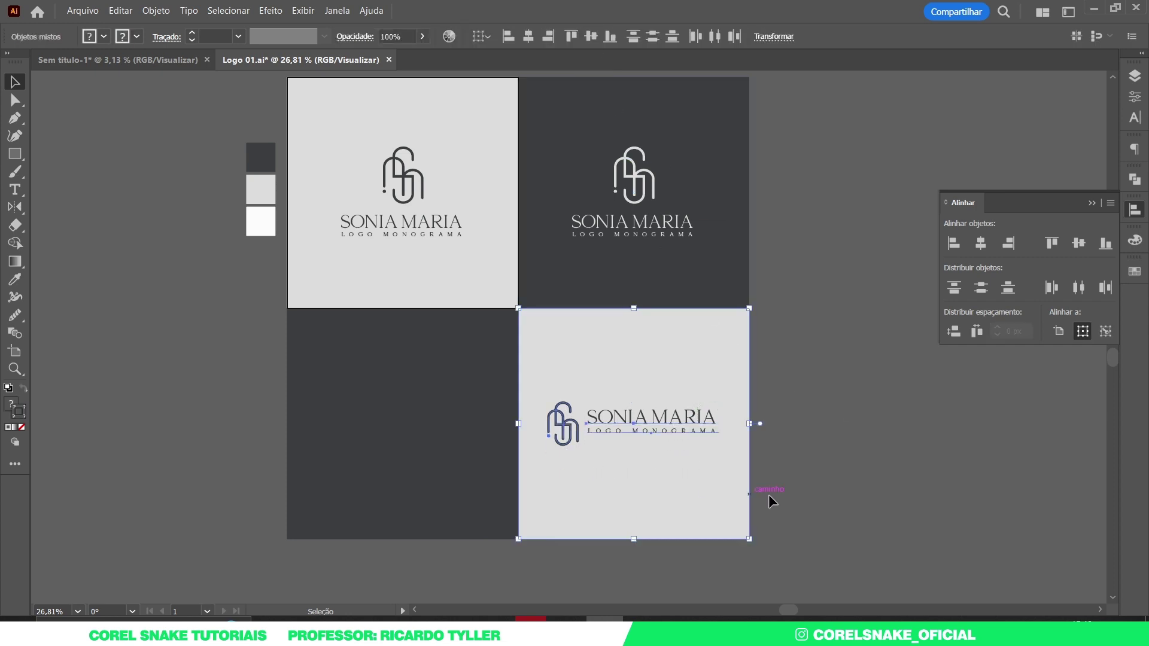
click(807, 464)
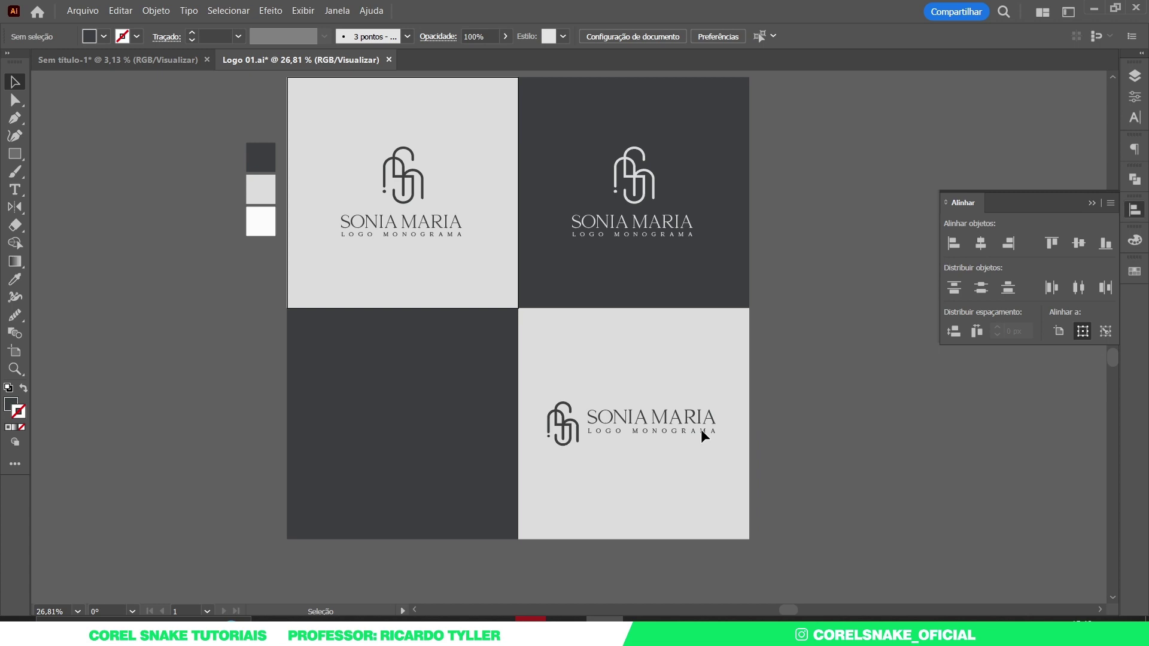
click(658, 417)
Copy the horizontal logo into the lower-left dark square, centred horizontally on the square.
drag(658, 417, 420, 417)
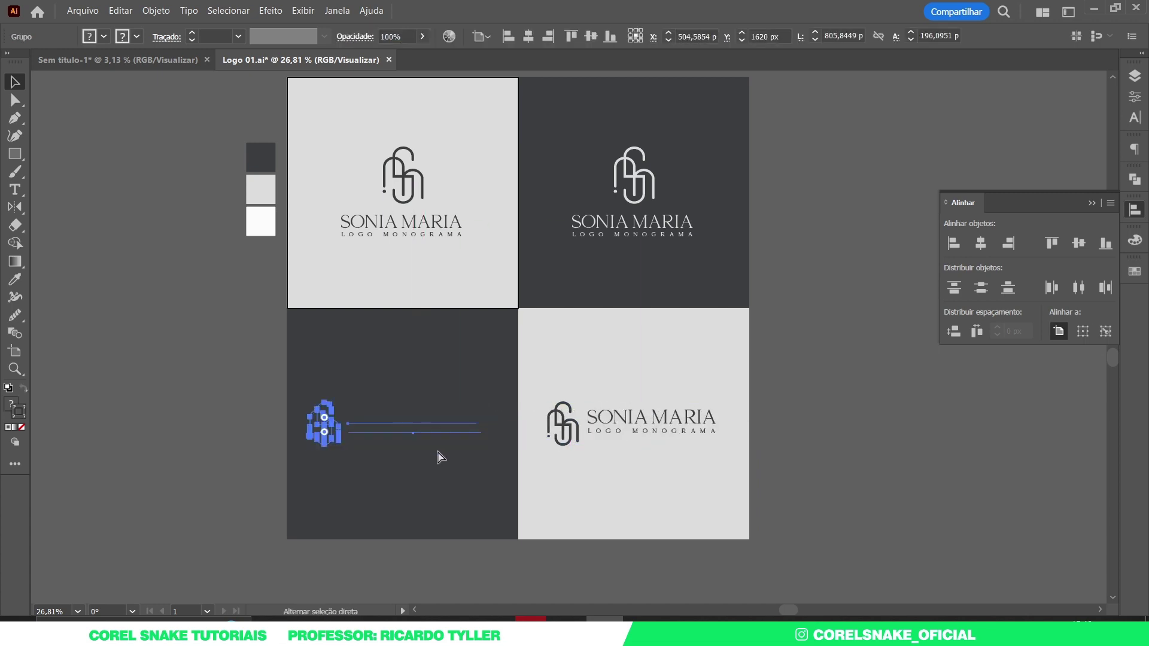
key(a)
key(v)
shift+click(288, 390)
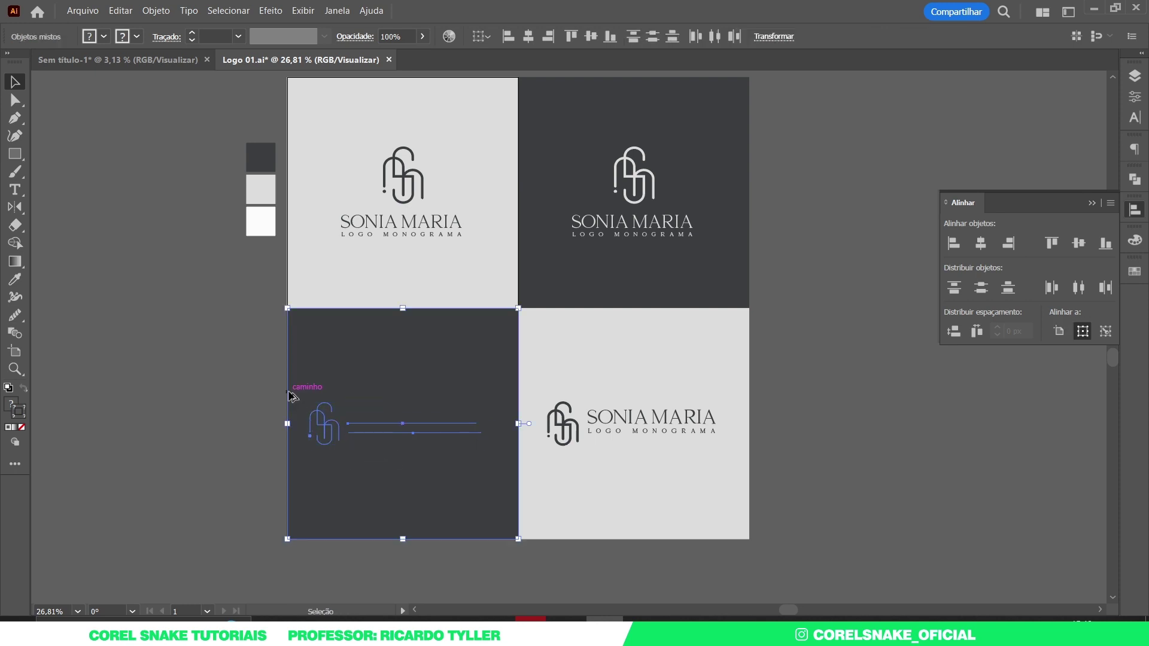
click(288, 393)
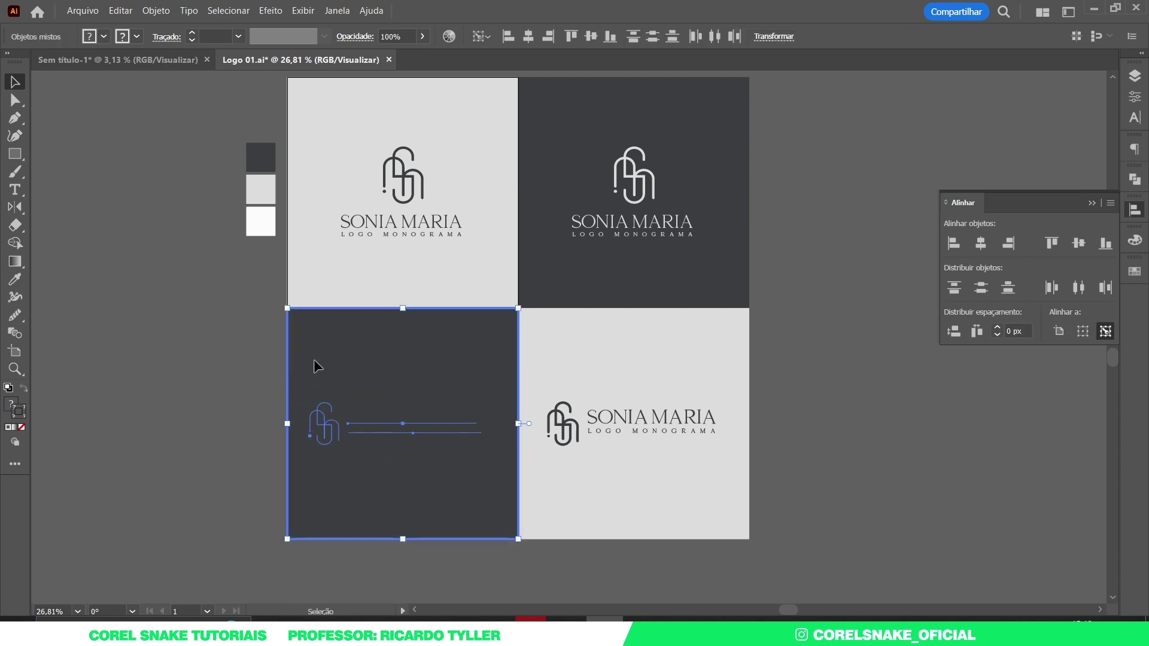
click(528, 37)
Zoom in and give the copied monogram the light colour with the Eyedropper.
click(216, 452)
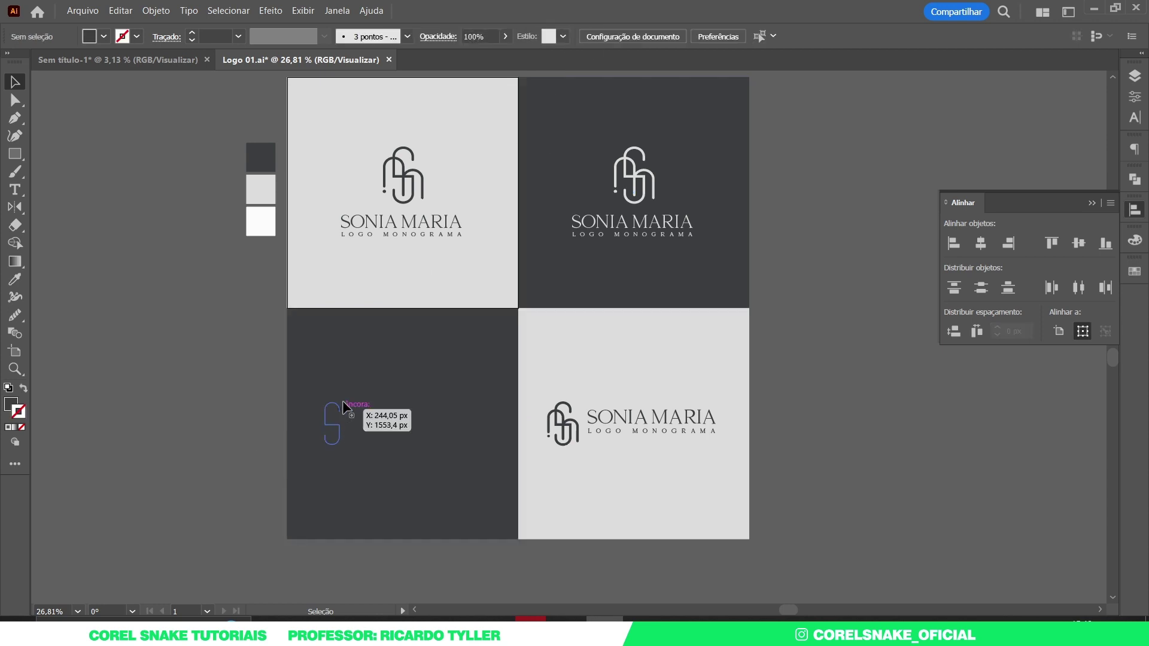
click(329, 421)
mouse_move(325, 451)
mouse_down()
mouse_move(387, 443)
mouse_move(335, 426)
mouse_move(357, 413)
mouse_up()
click(306, 351)
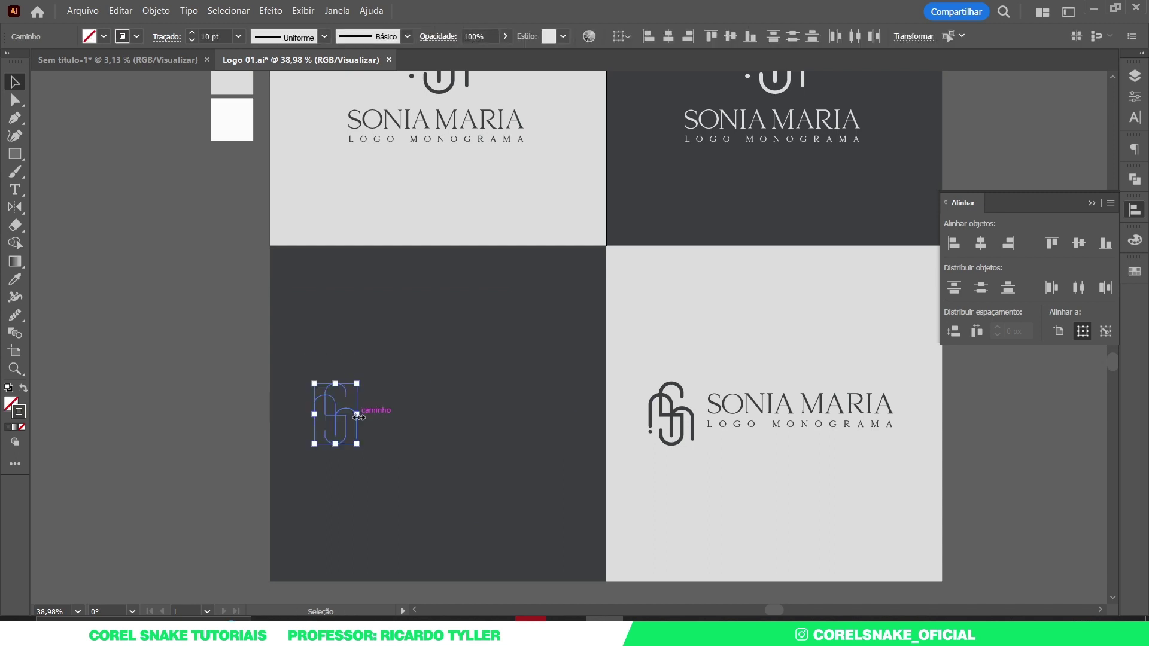
key(i)
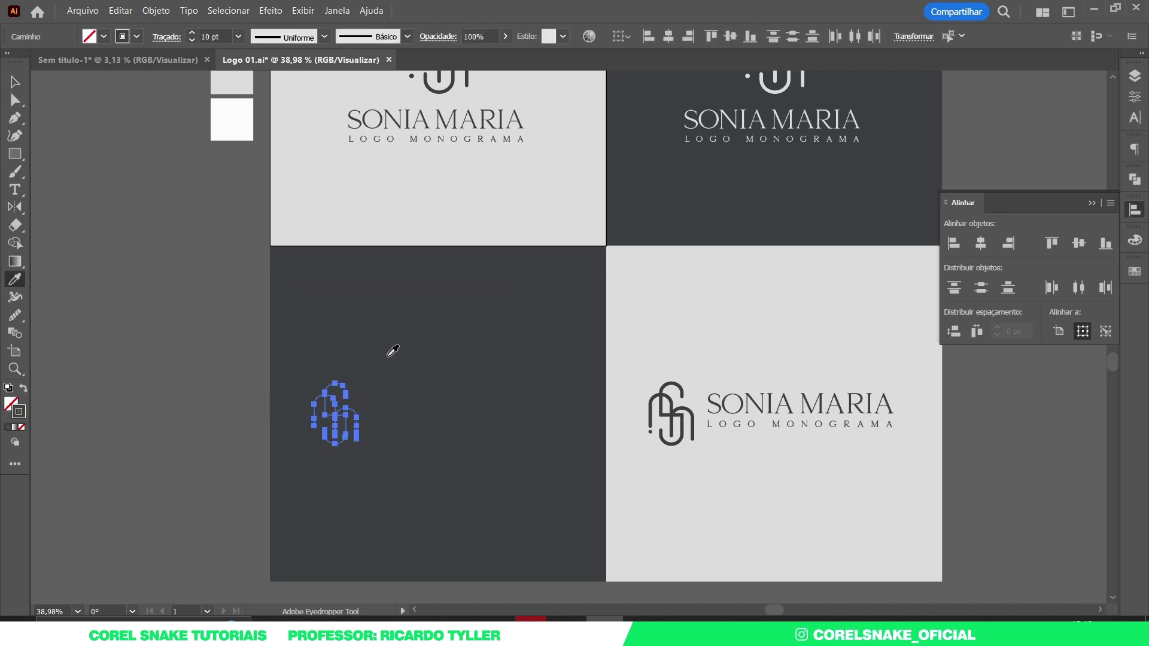
click(421, 210)
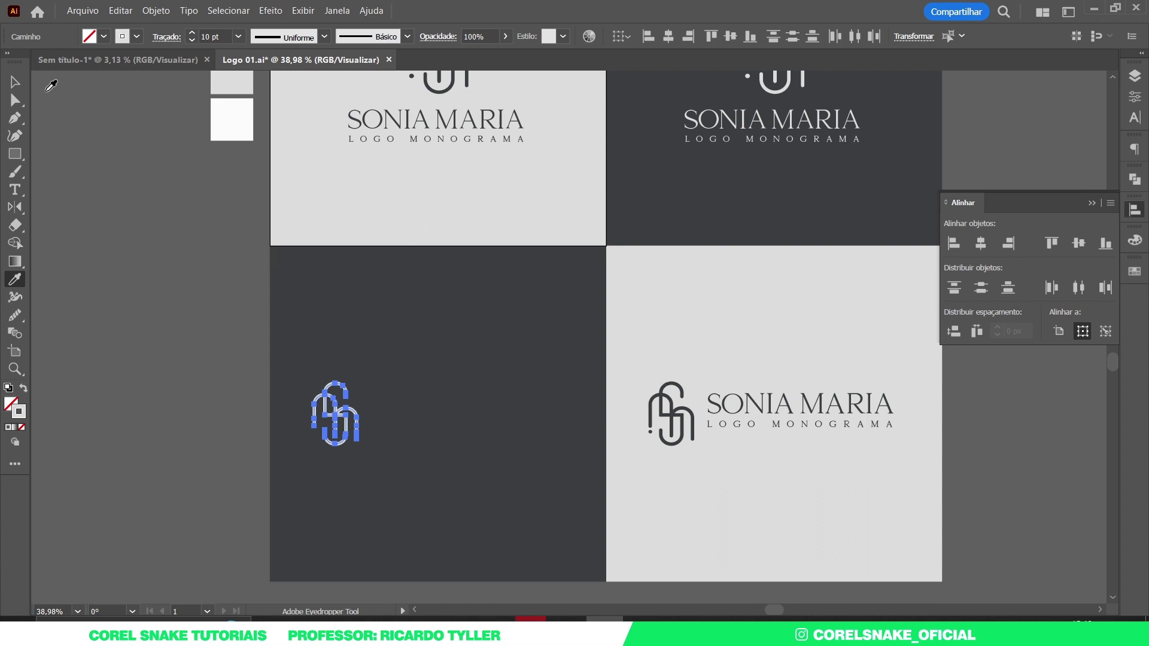
key(v)
click(247, 428)
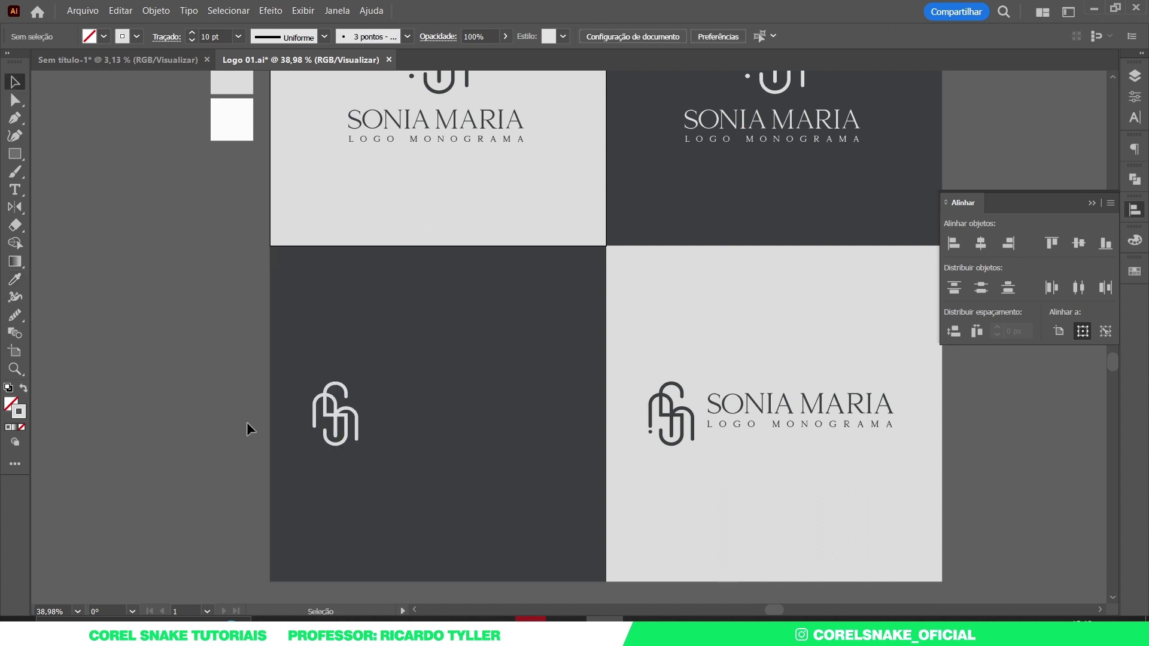
Recolour the monogram's small dot light grey with the Eyedropper.
click(314, 431)
key(i)
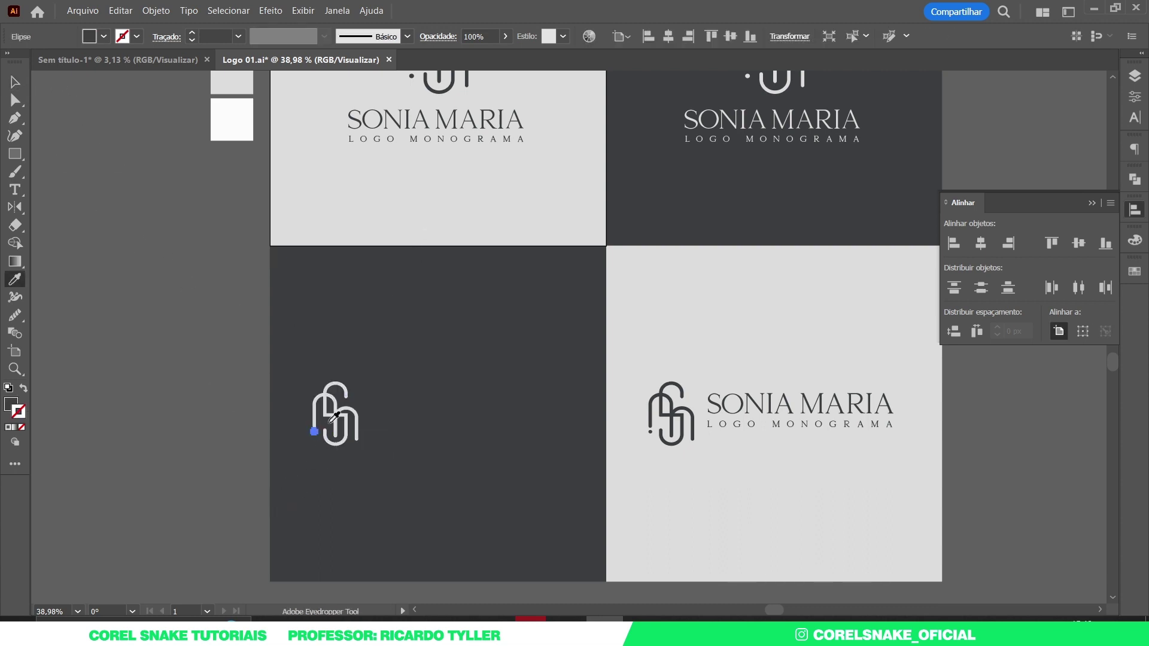
click(404, 216)
click(13, 82)
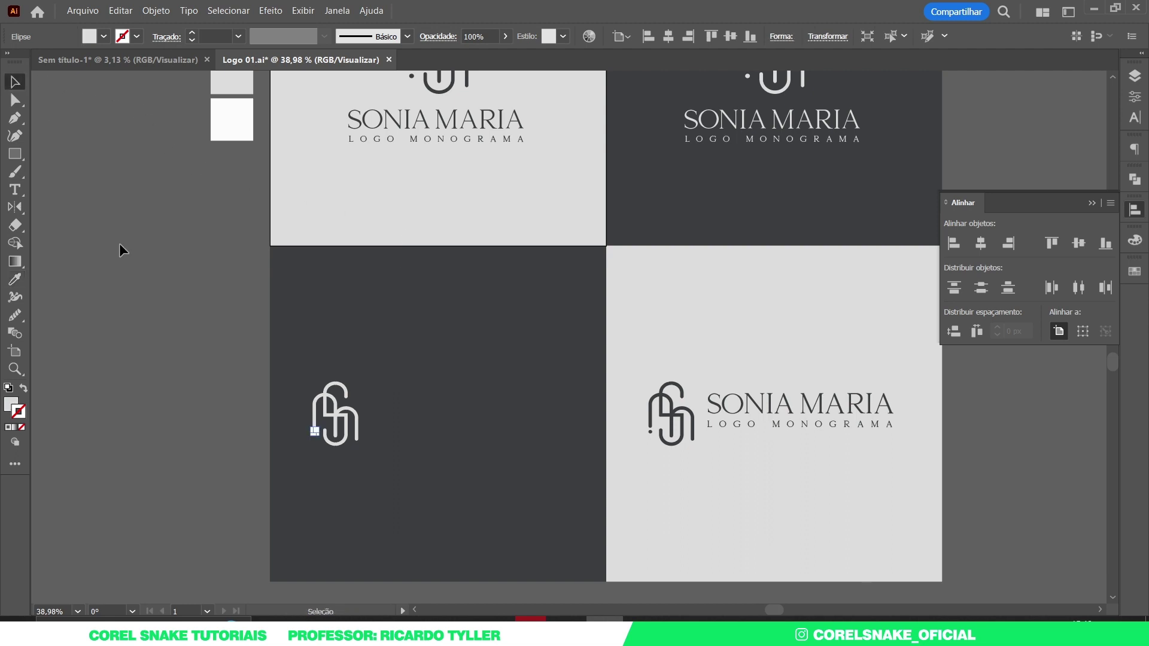
click(372, 439)
Recolour the SONIA MARIA text light grey, then zoom out to all four panels.
click(411, 408)
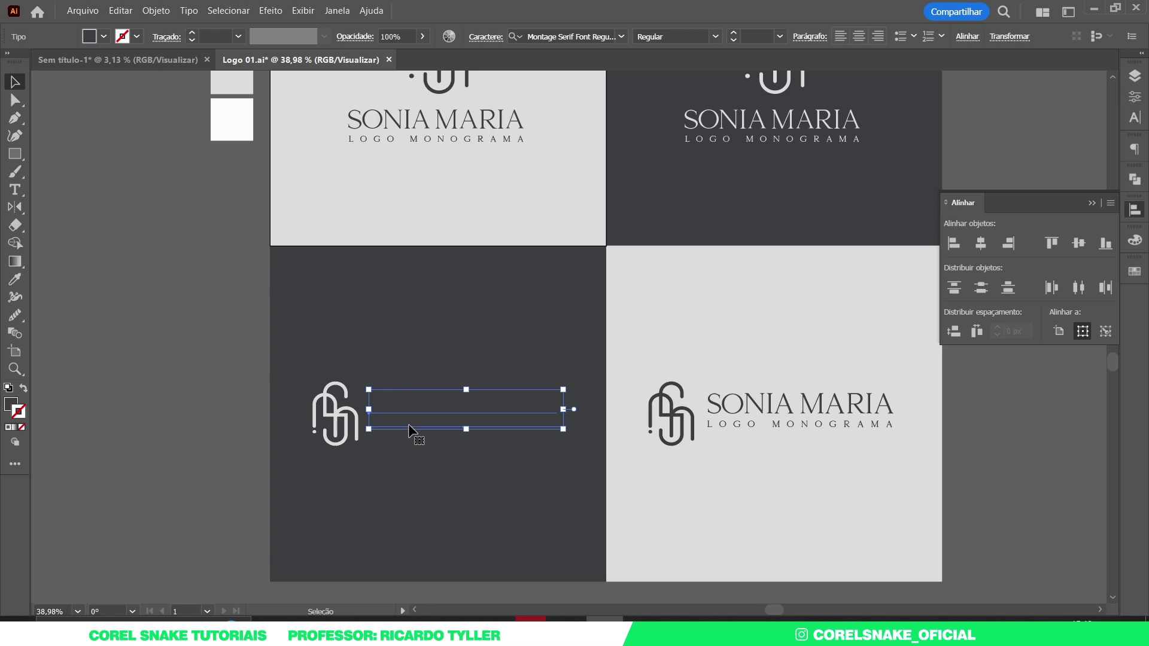
key(i)
click(412, 229)
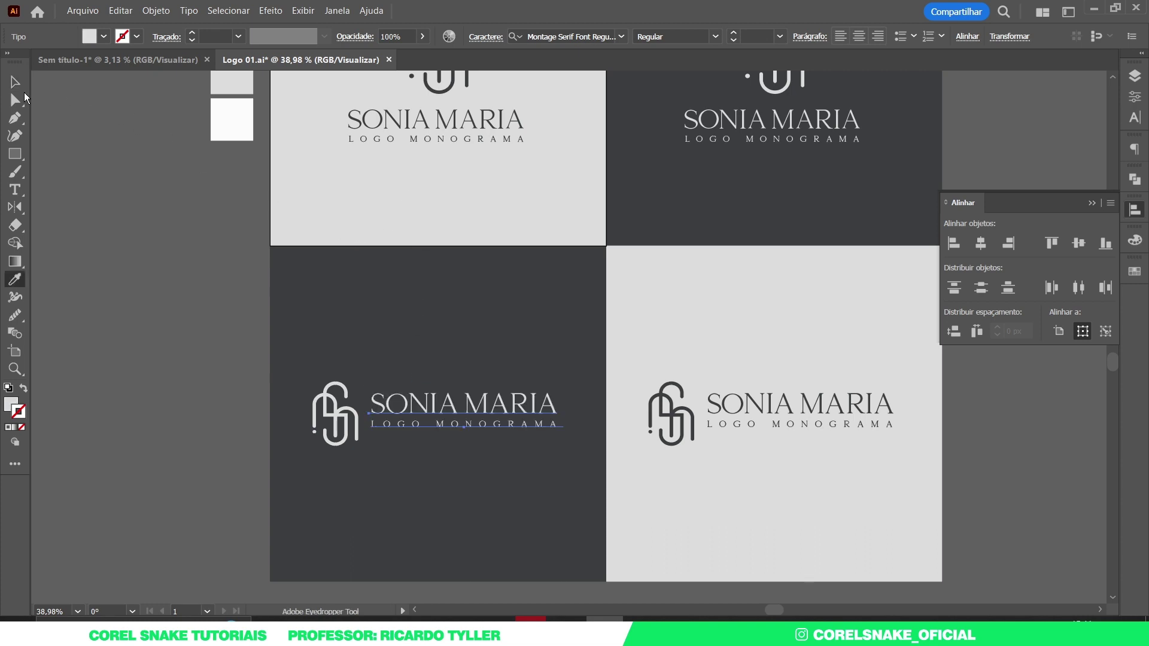
key(v)
click(134, 202)
key(ctrl+0)
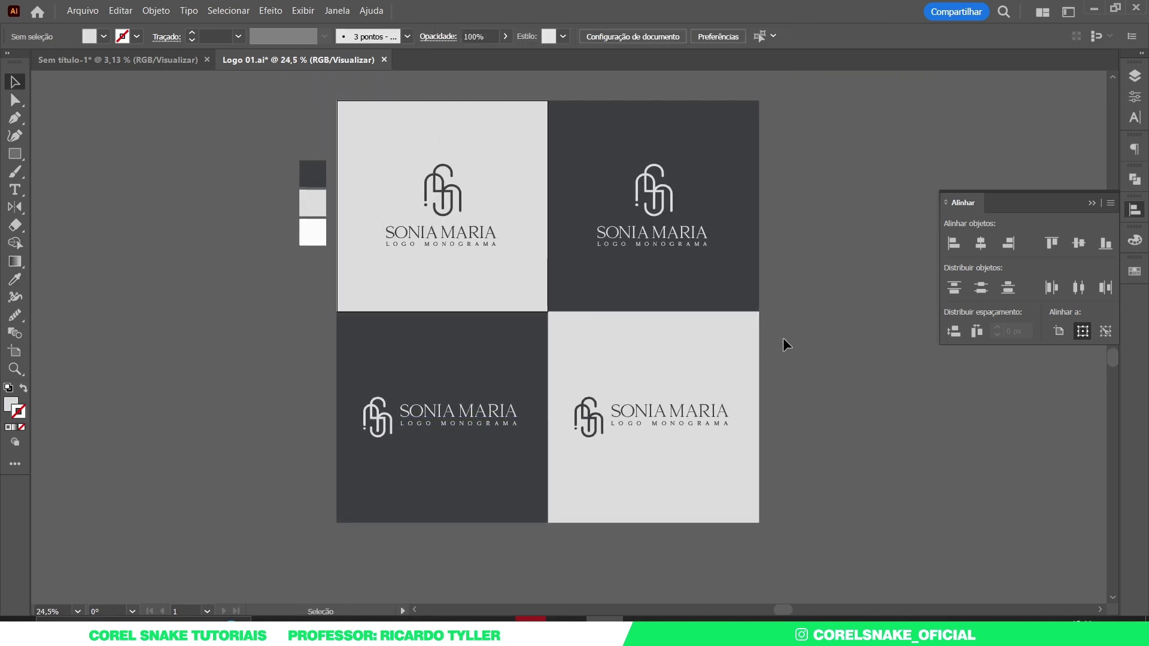
Stretch the artboard to 2160 × 2160 px covering all four panels, then fit it in the window.
scroll(798, 333, up, 3)
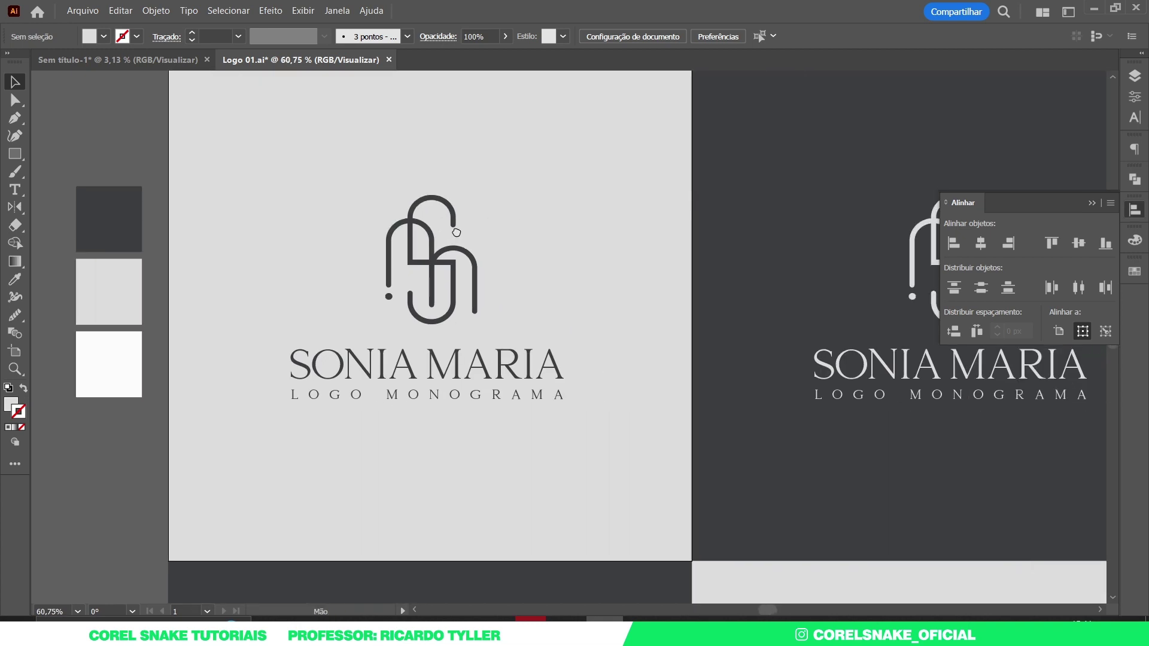
alt+click(505, 266)
scroll(505, 266, down, 4)
scroll(585, 431, down, 1)
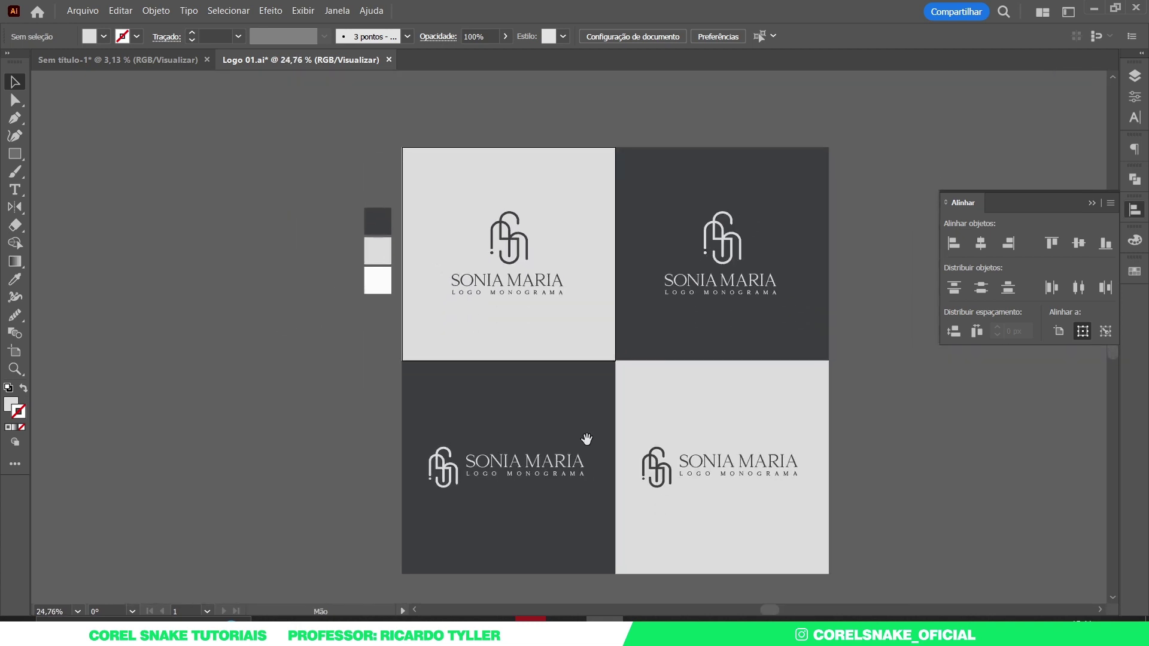
click(14, 351)
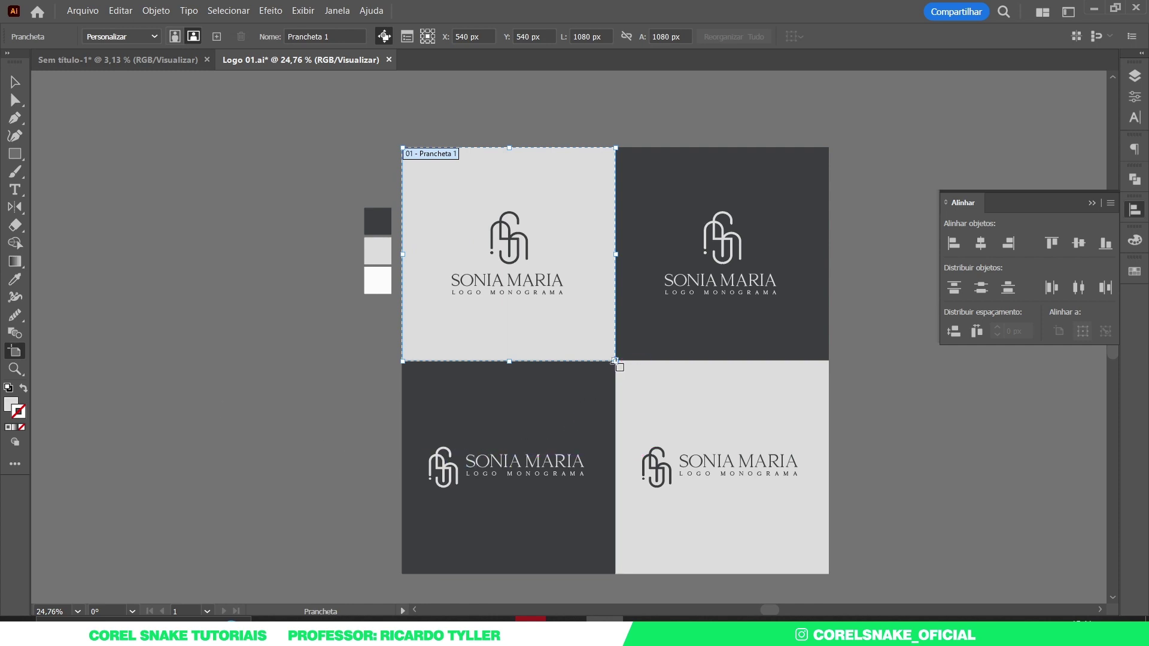
drag(615, 361, 830, 573)
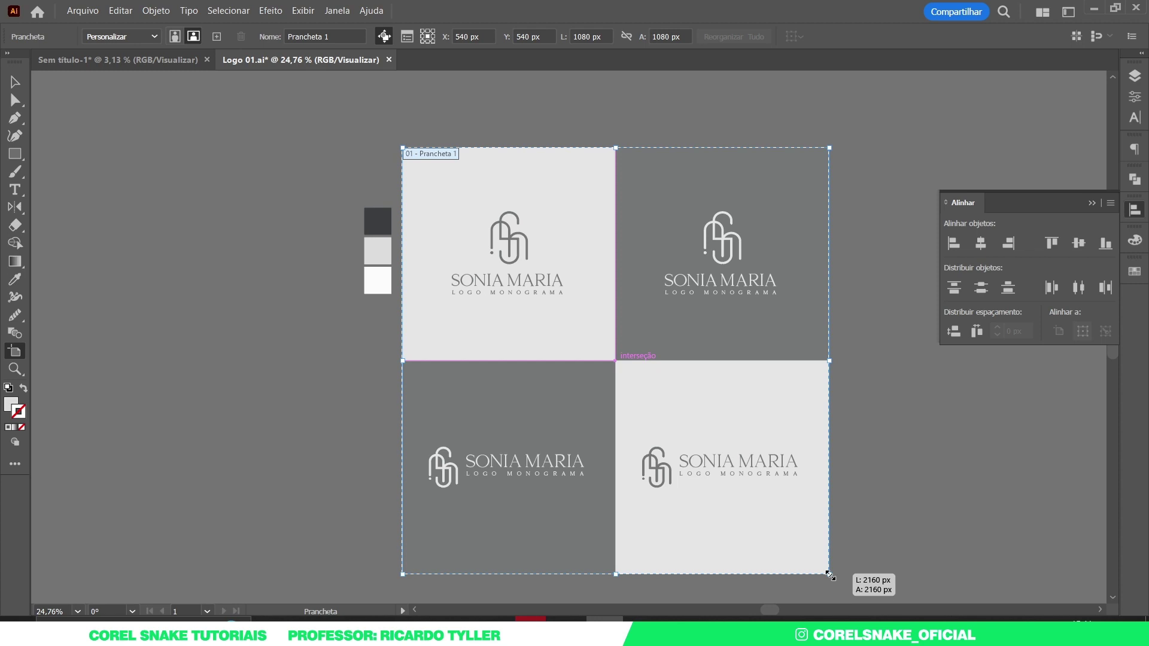
drag(829, 574, 830, 575)
click(18, 84)
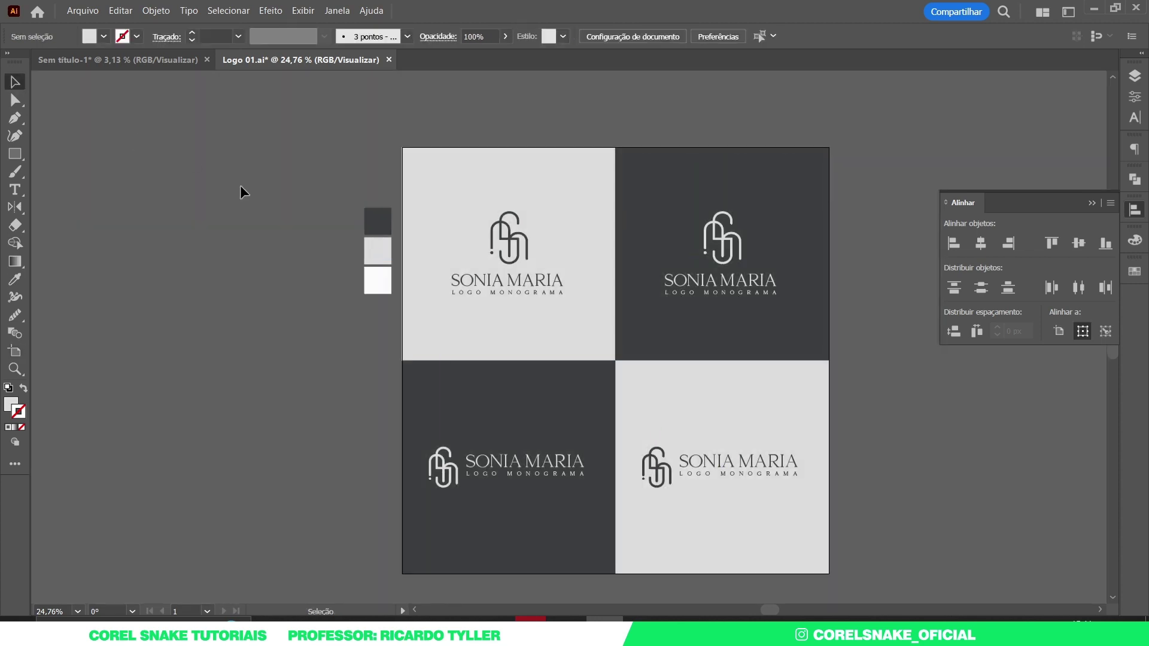
key(ctrl+0)
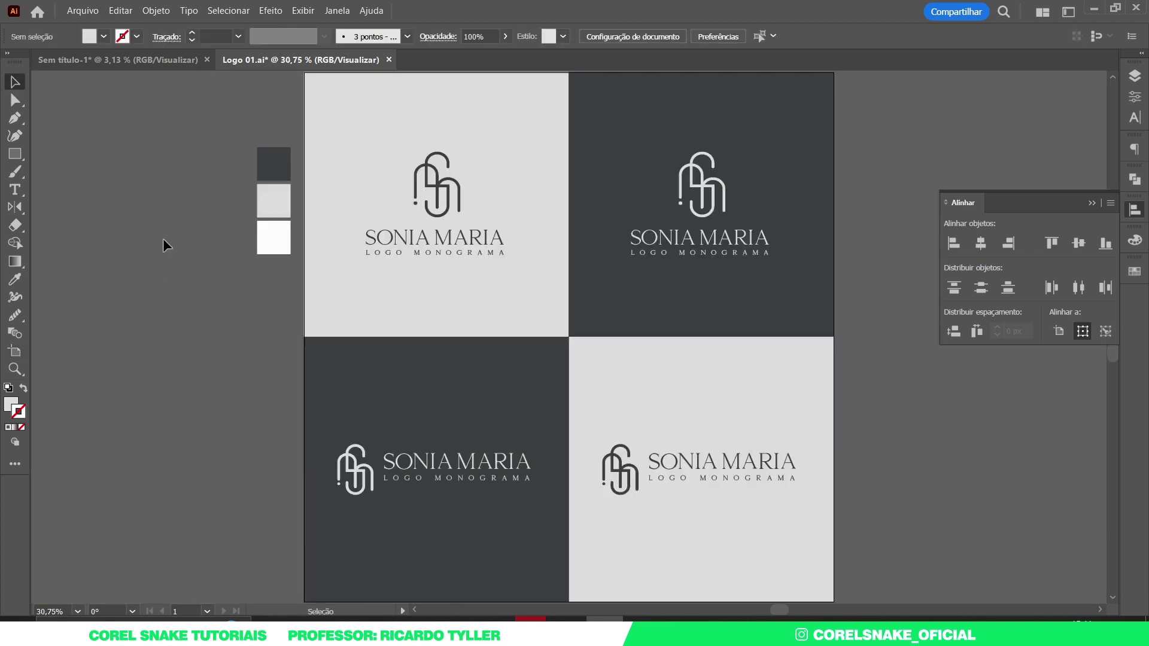
Move the three colour swatches down beside the lower panels.
drag(268, 308, 268, 308)
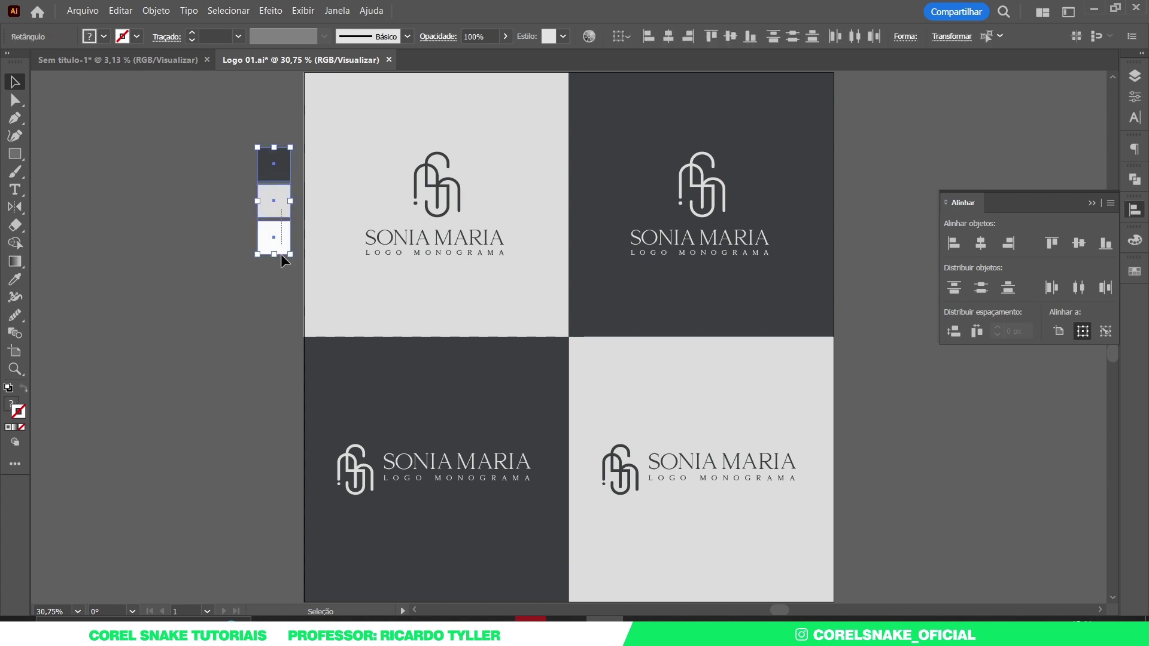
click(248, 170)
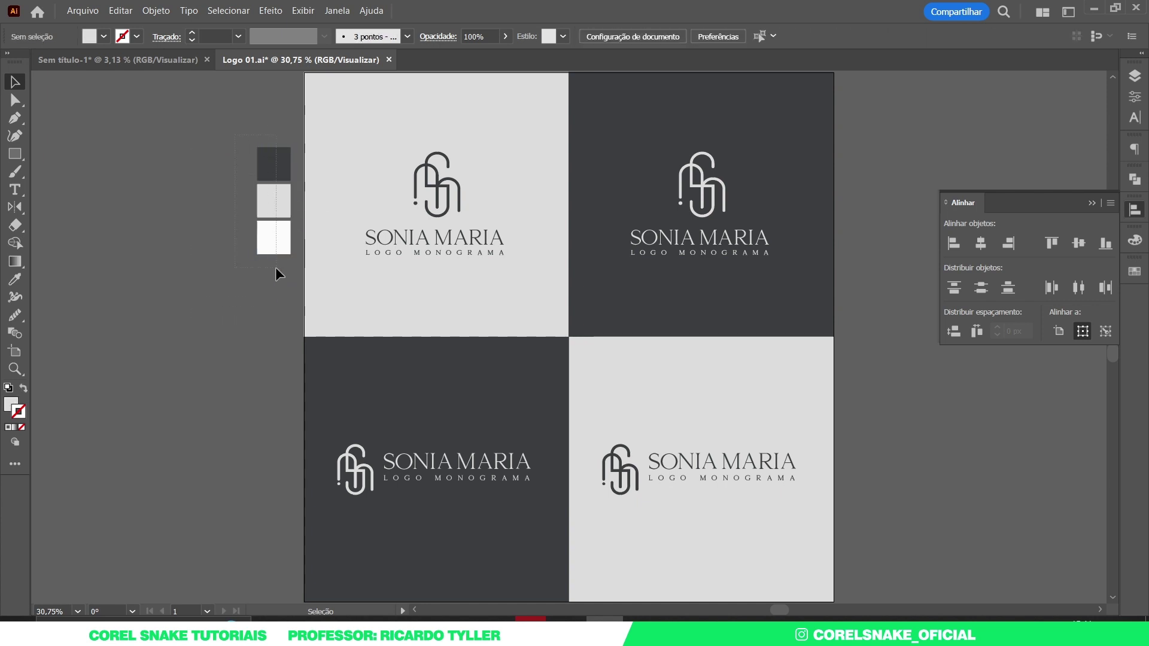
drag(275, 267, 276, 267)
drag(276, 218, 272, 350)
click(857, 433)
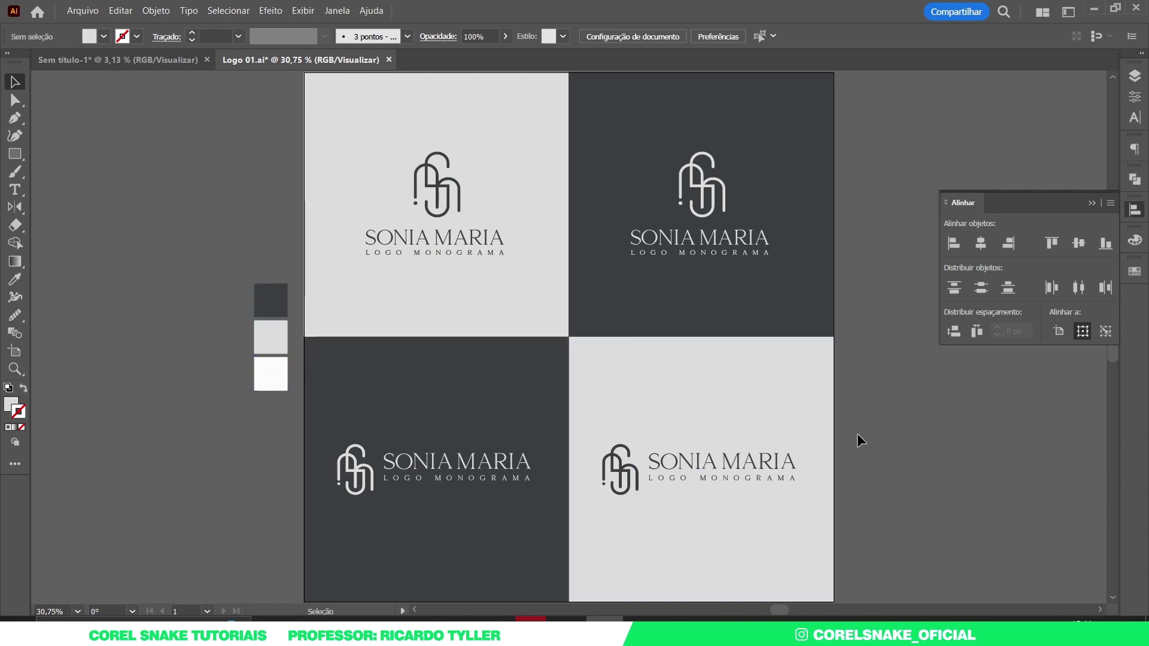
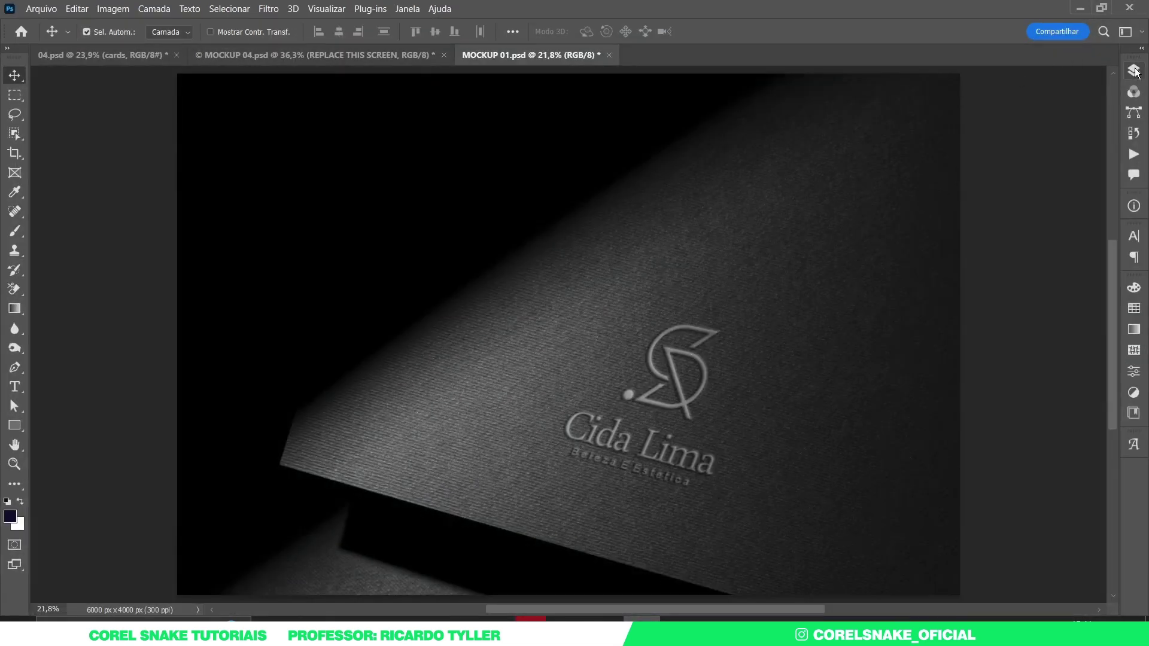
Open the paper mockup's design smart object and hide the CIDA LIMA2 logo.
click(1133, 70)
double_click(907, 174)
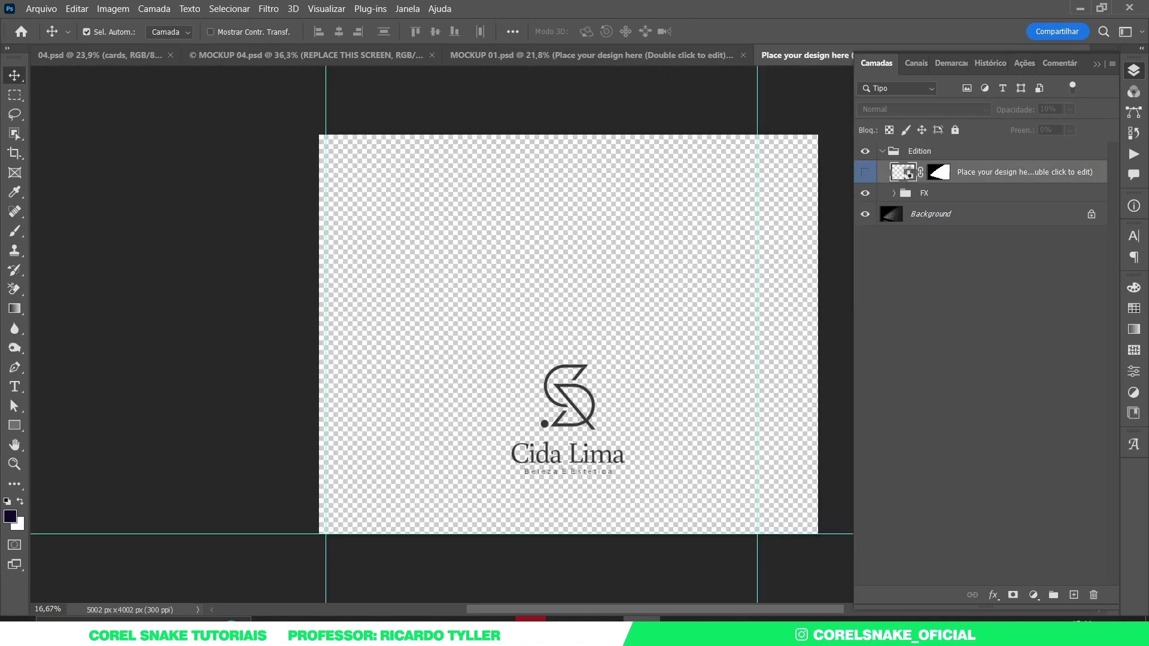
click(865, 156)
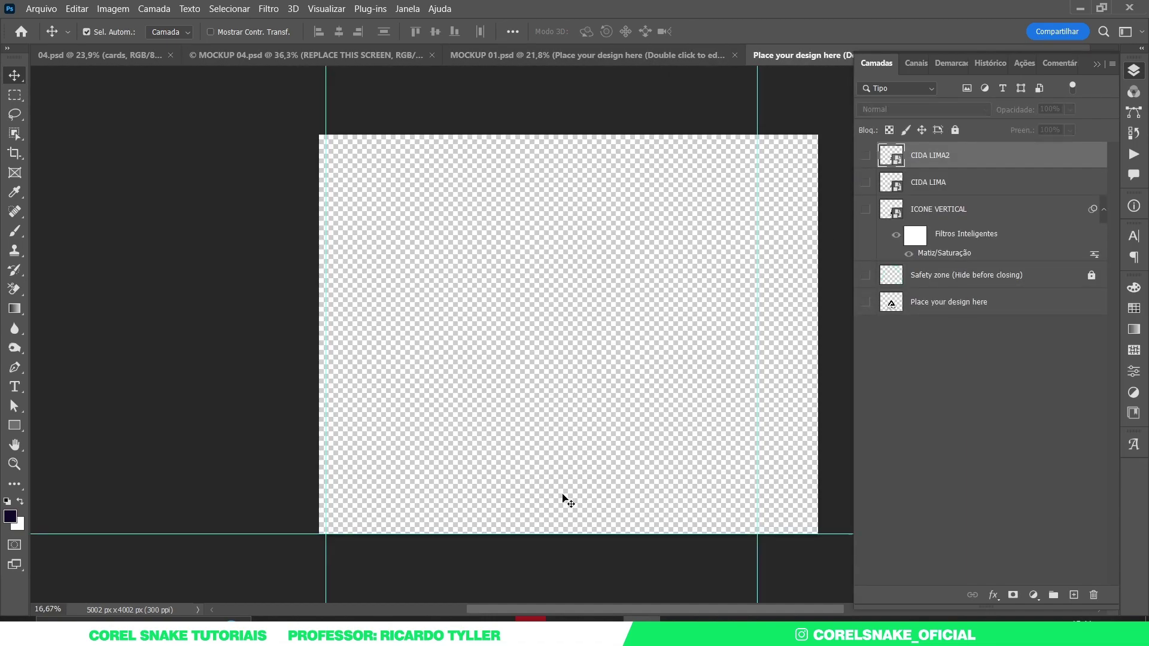
Select the top-left SONIA MARIA logo in Illustrator, then return to Photoshop.
click(623, 619)
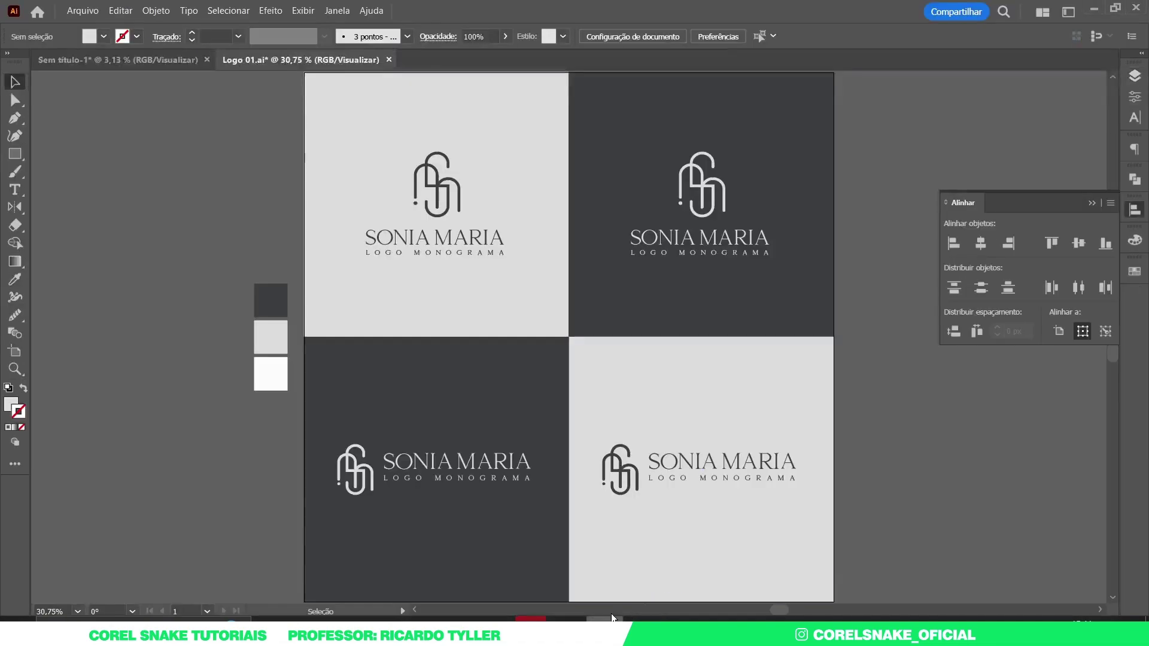
click(493, 266)
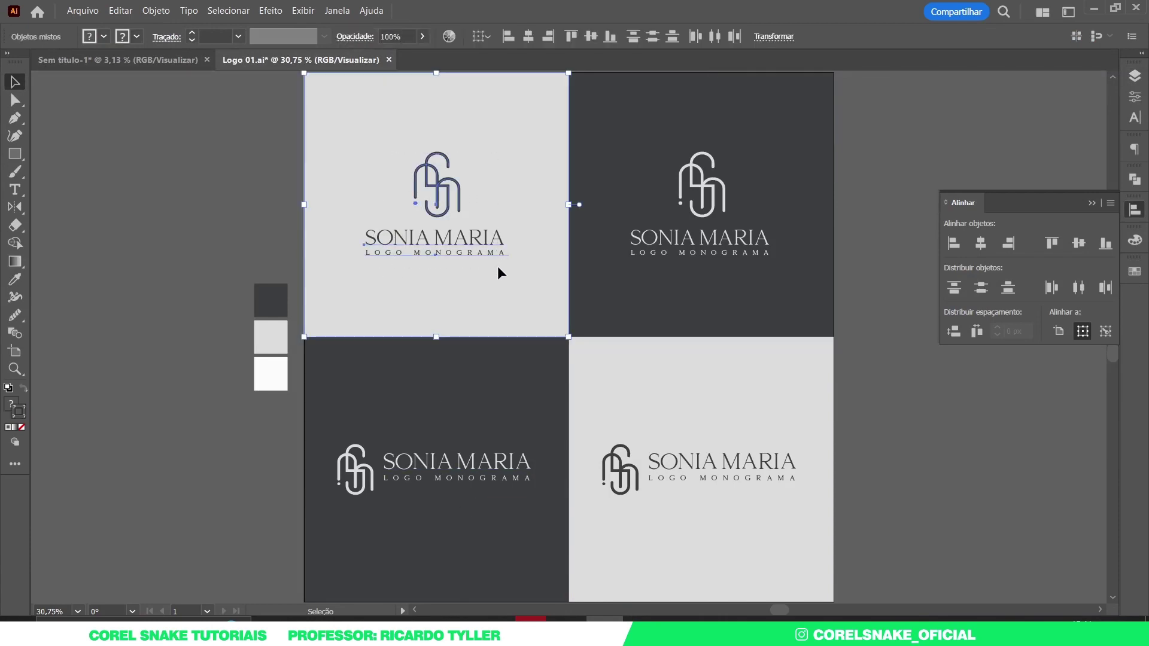
drag(302, 188, 353, 156)
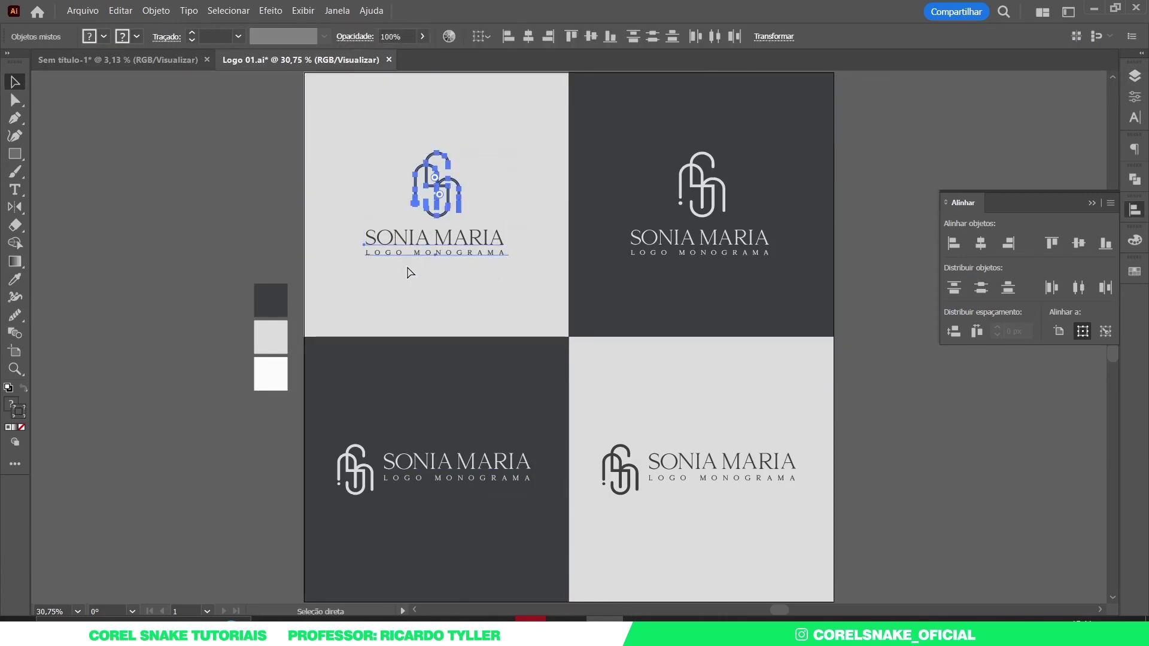
click(641, 620)
Paste the logo as a Smart Object, scaled to 72.25% and moved lower, and save.
key(ctrl+v)
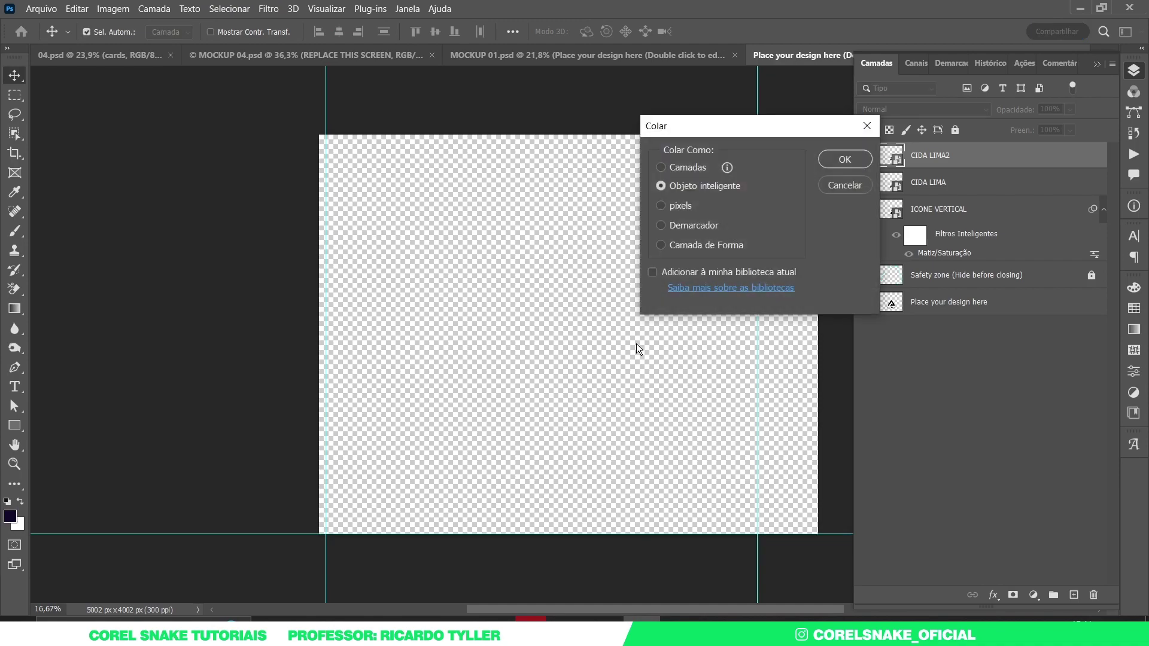
click(844, 160)
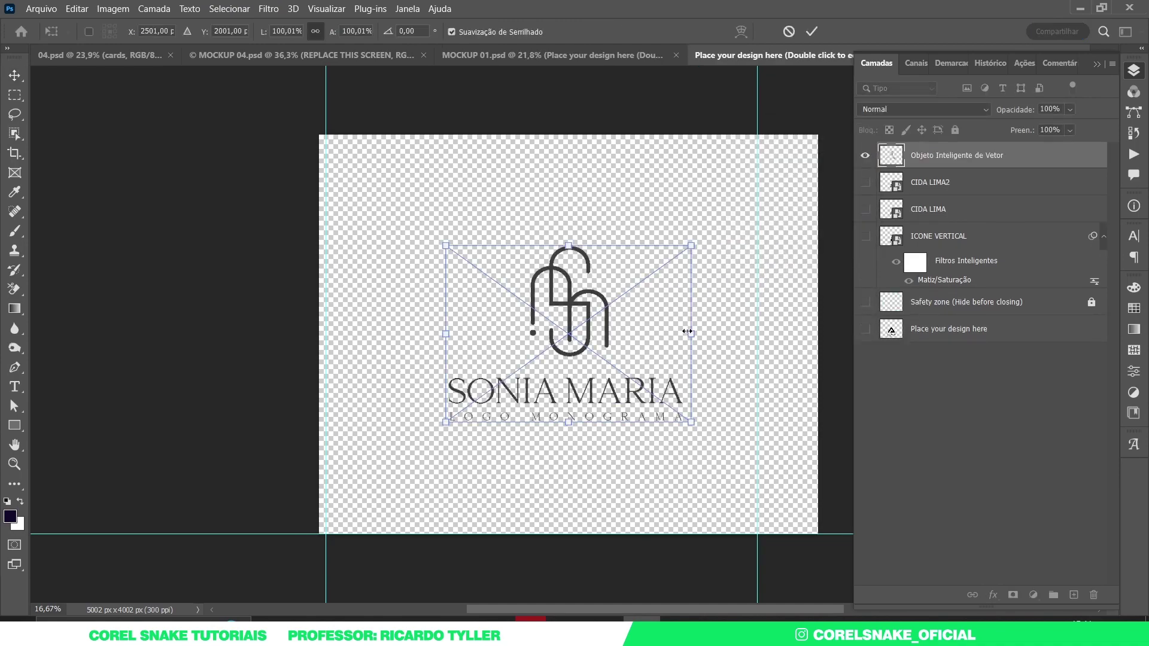
drag(687, 331, 657, 331)
drag(570, 312, 569, 412)
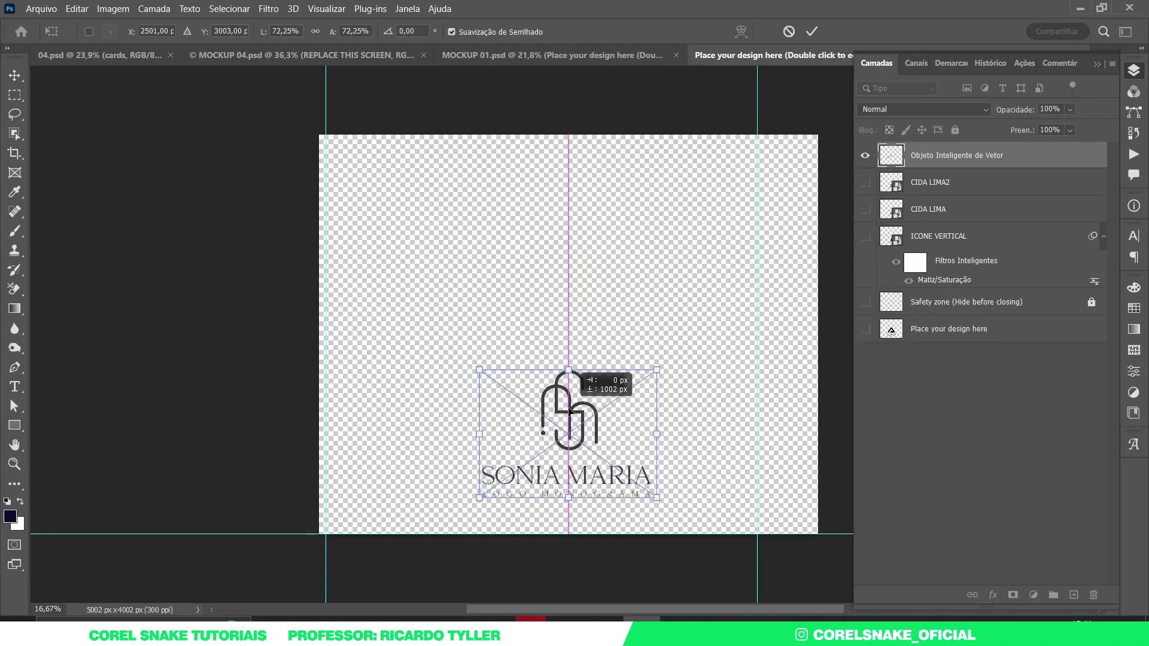
key(Return)
key(ctrl+s)
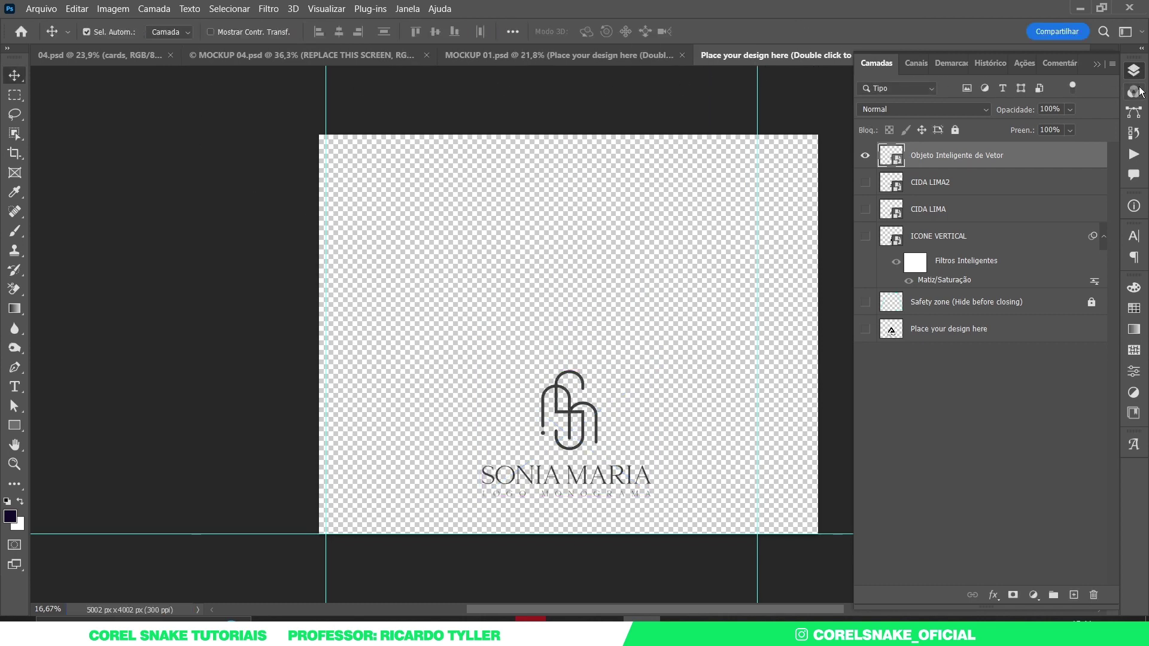
Check the embossed paper mockup, close the .psb design, and move to the sandal mockup.
click(1134, 70)
click(95, 55)
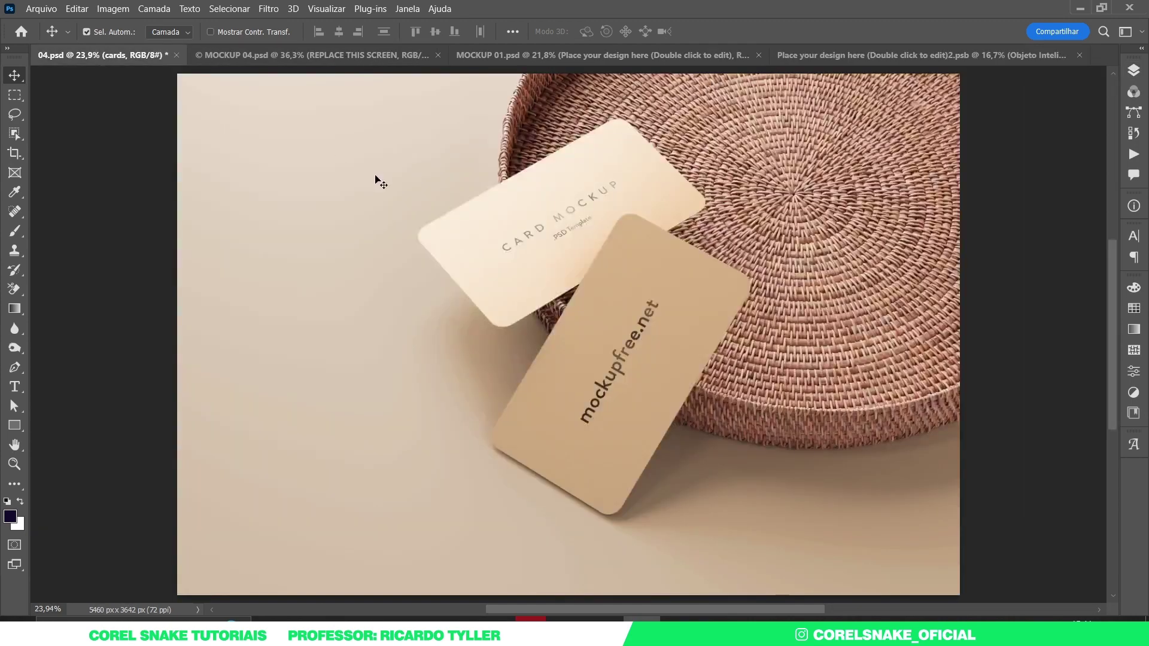
click(351, 57)
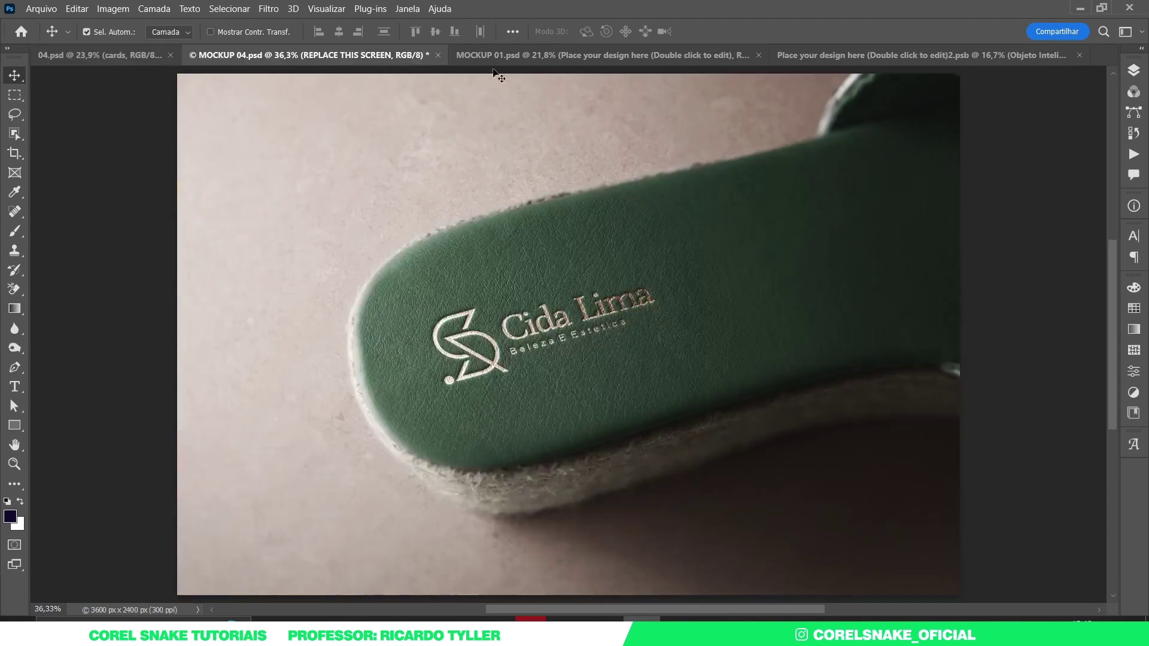
click(548, 57)
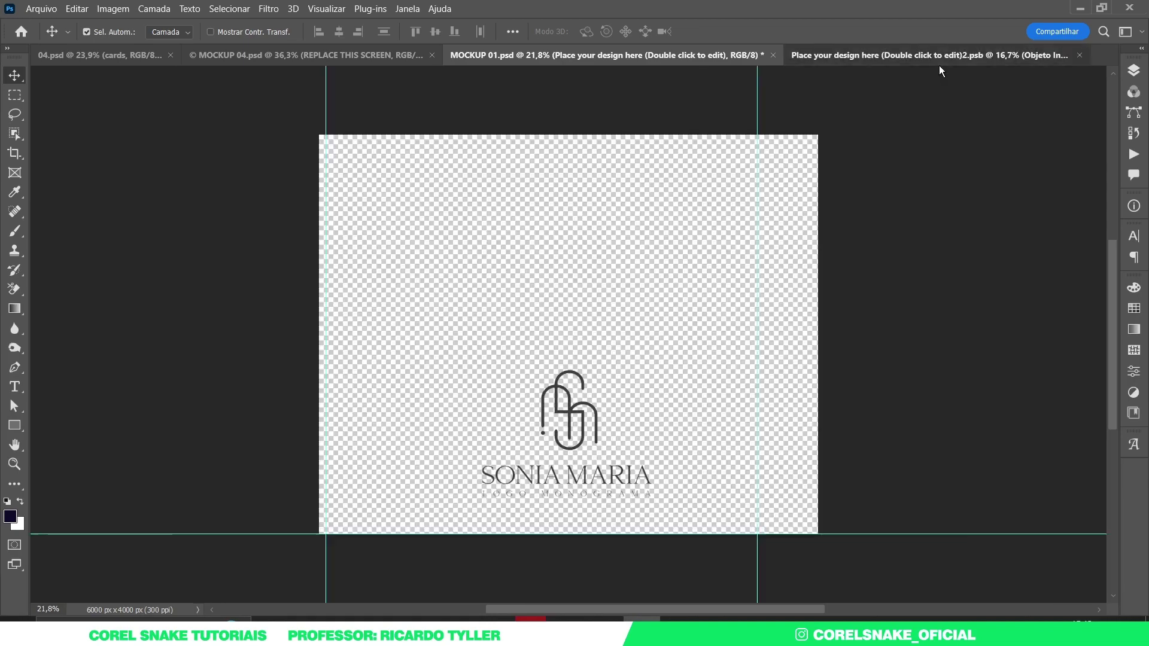
click(963, 56)
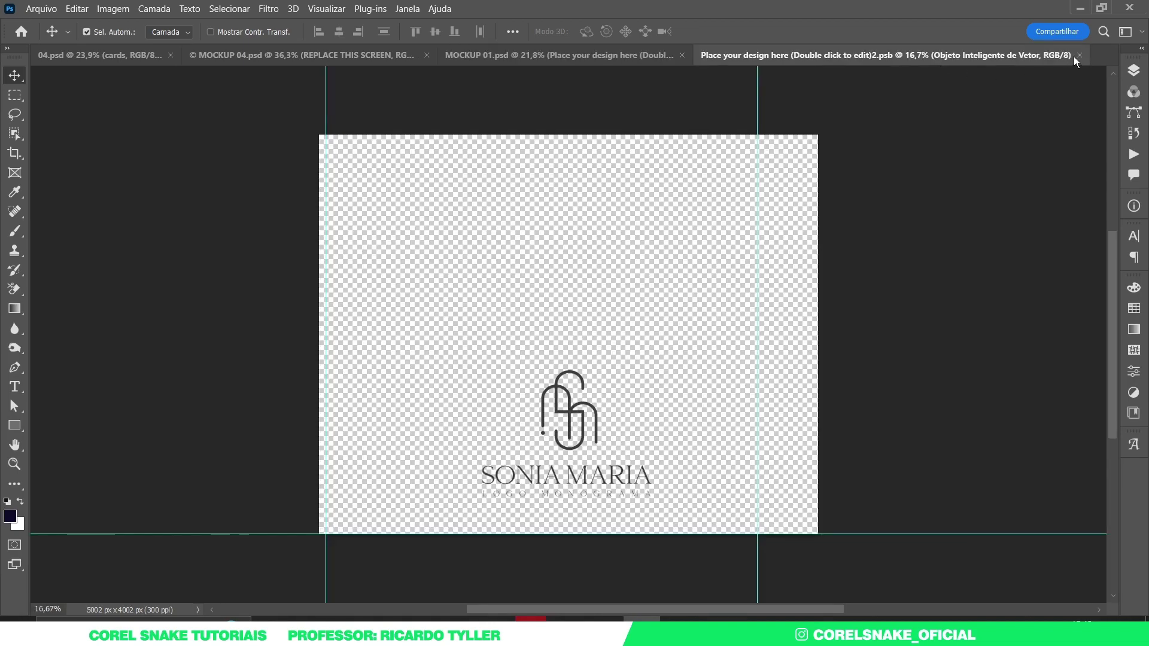
click(1079, 55)
key(ctrl+shift+Tab)
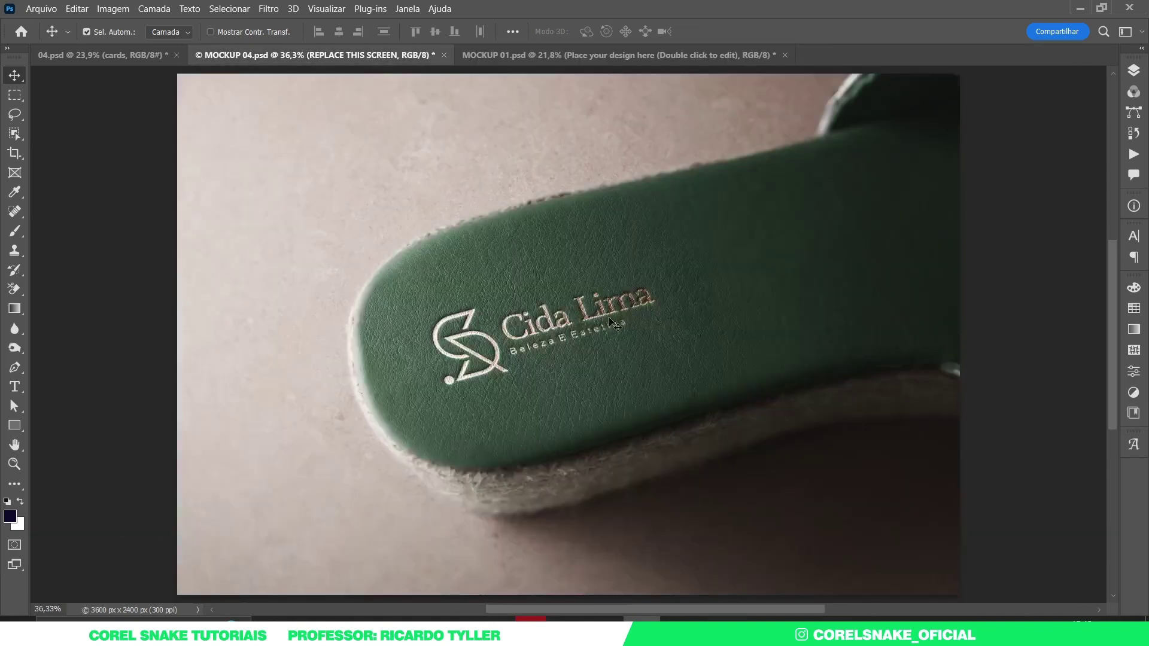
Open the sandal's REPLACE THIS SCREEN smart object, then its REPLACE THIS LOGO contents.
click(1133, 70)
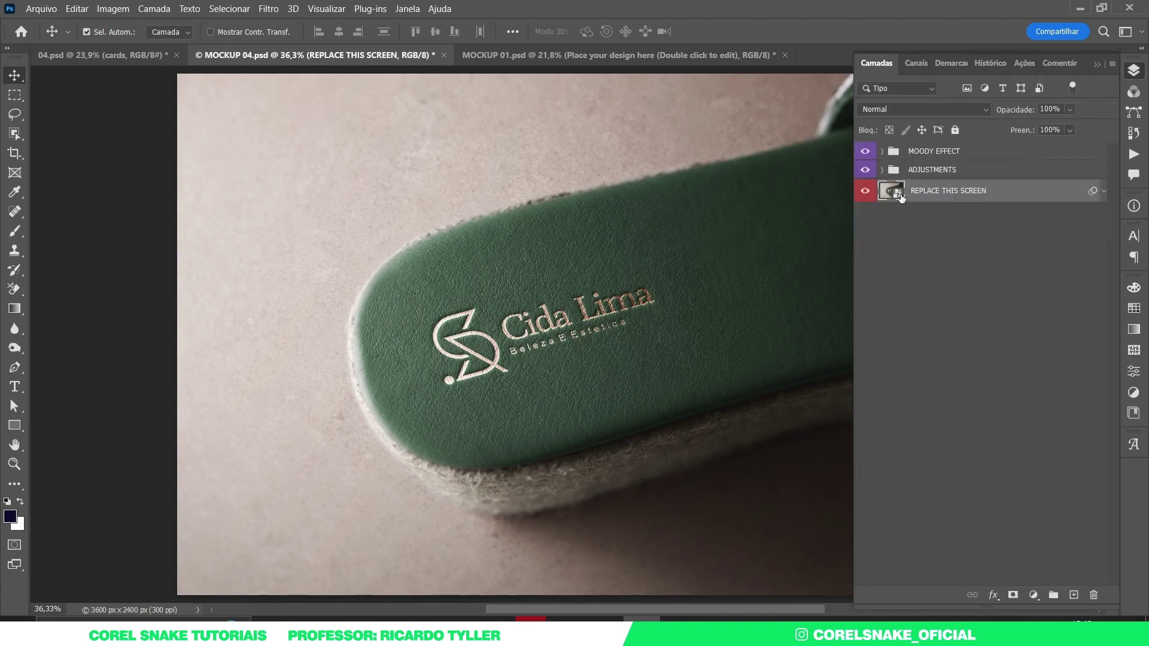
double_click(896, 192)
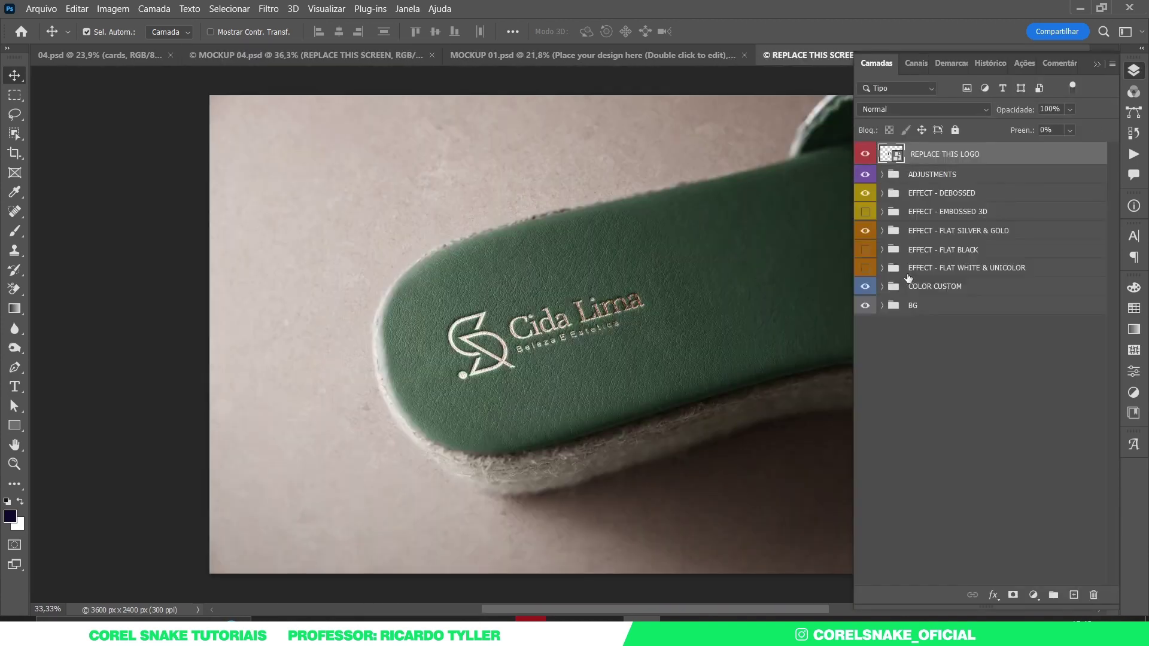
double_click(900, 154)
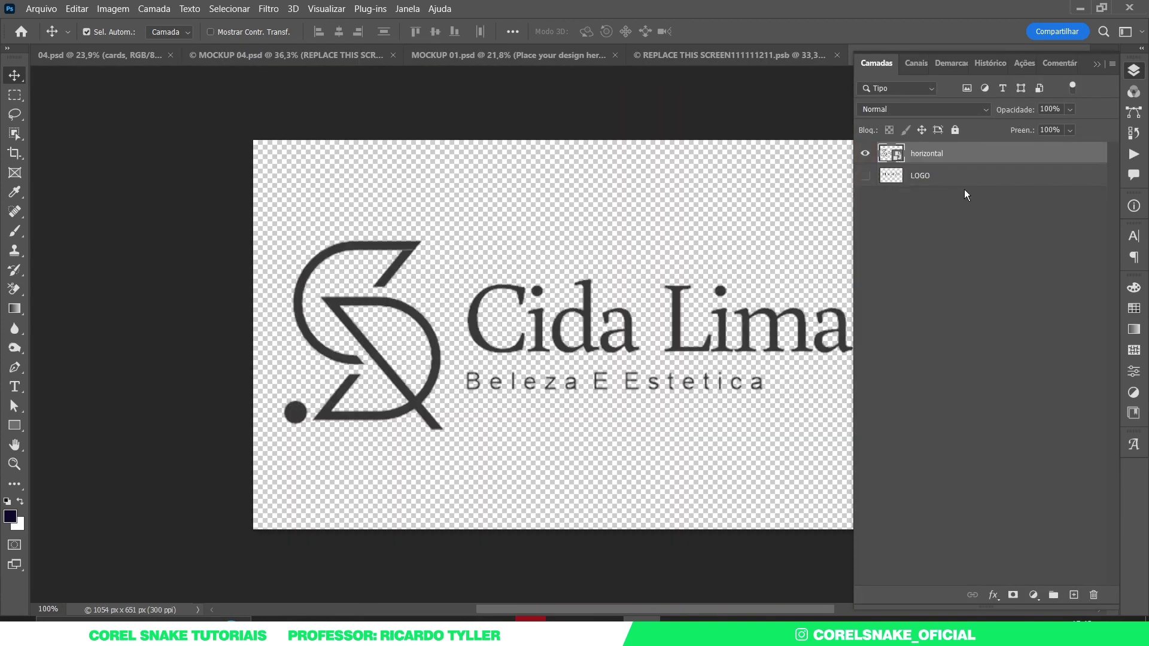
click(1139, 73)
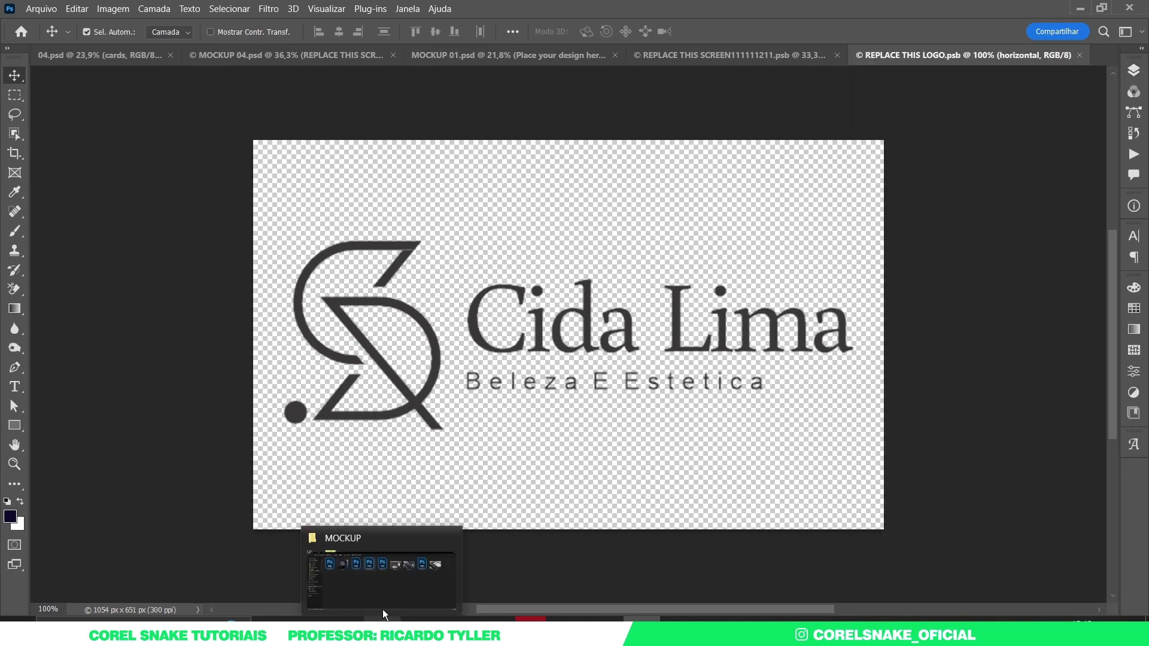
Select the bottom-right horizontal SONIA MARIA logo and paste it into the logo document.
click(382, 609)
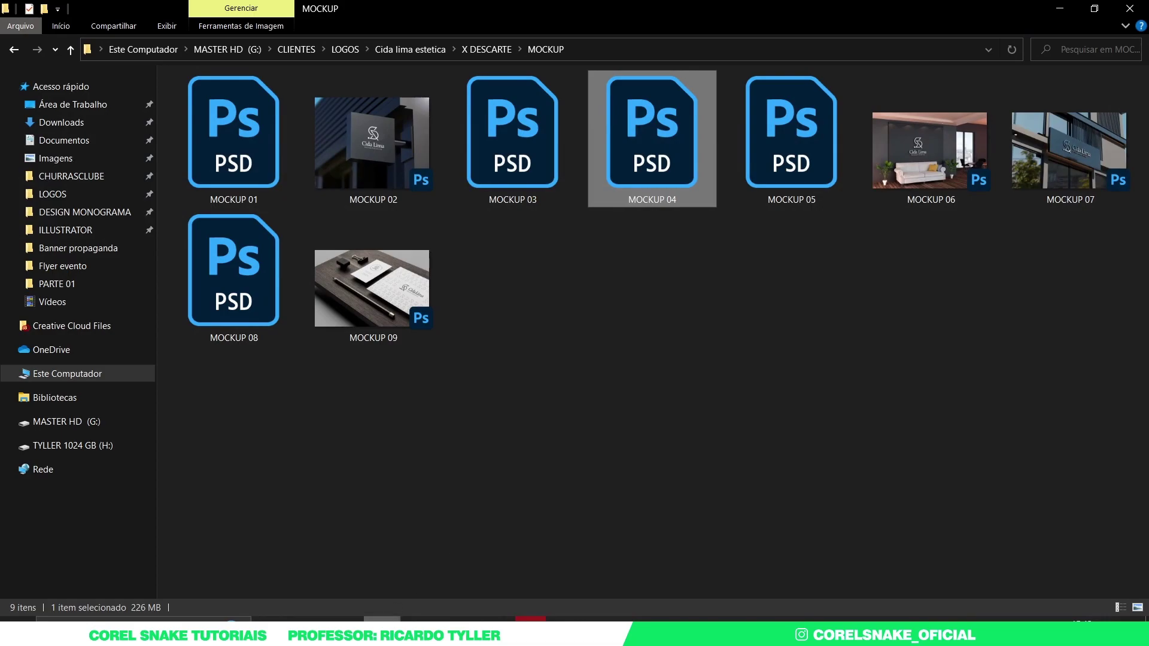
click(383, 619)
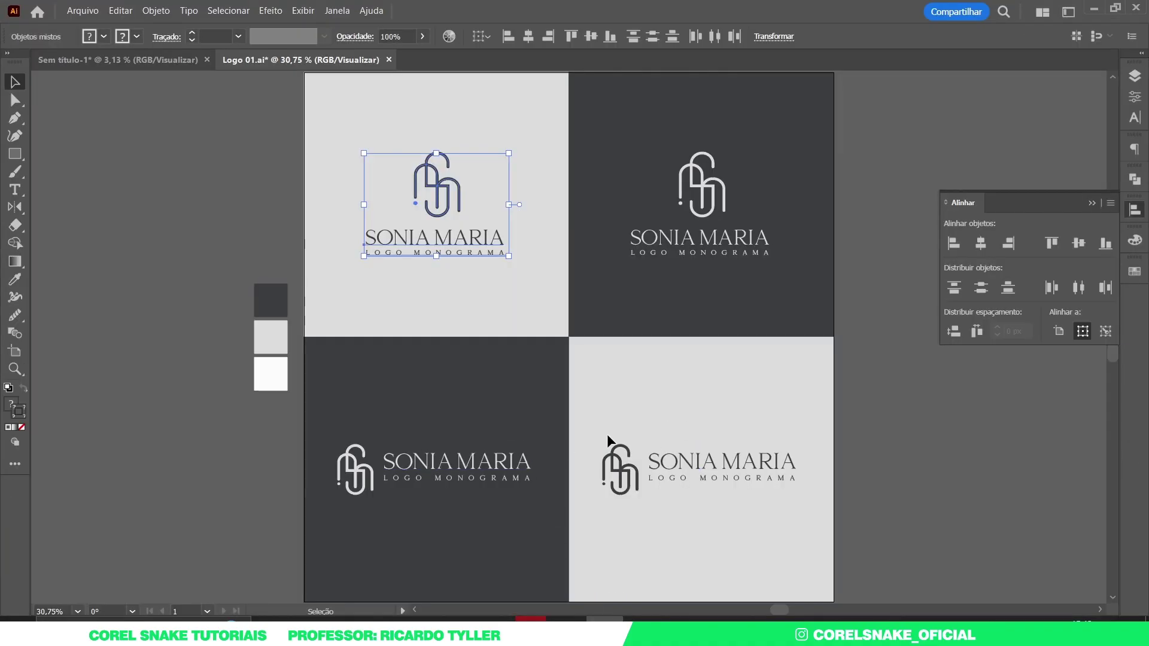
click(776, 505)
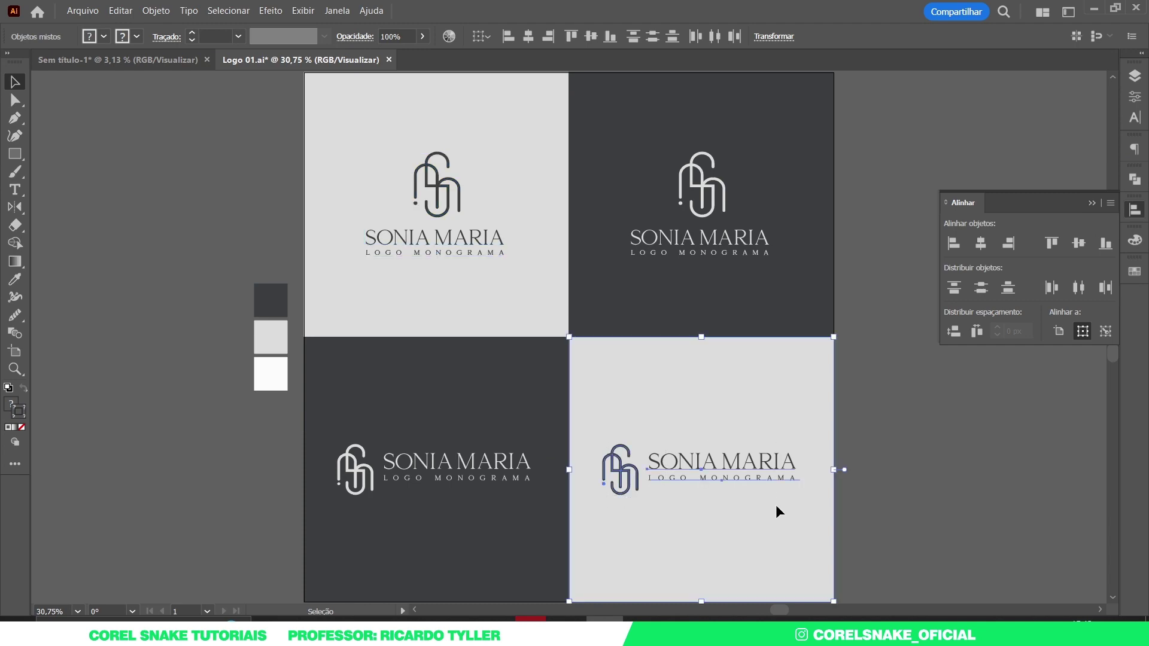
shift+click(780, 540)
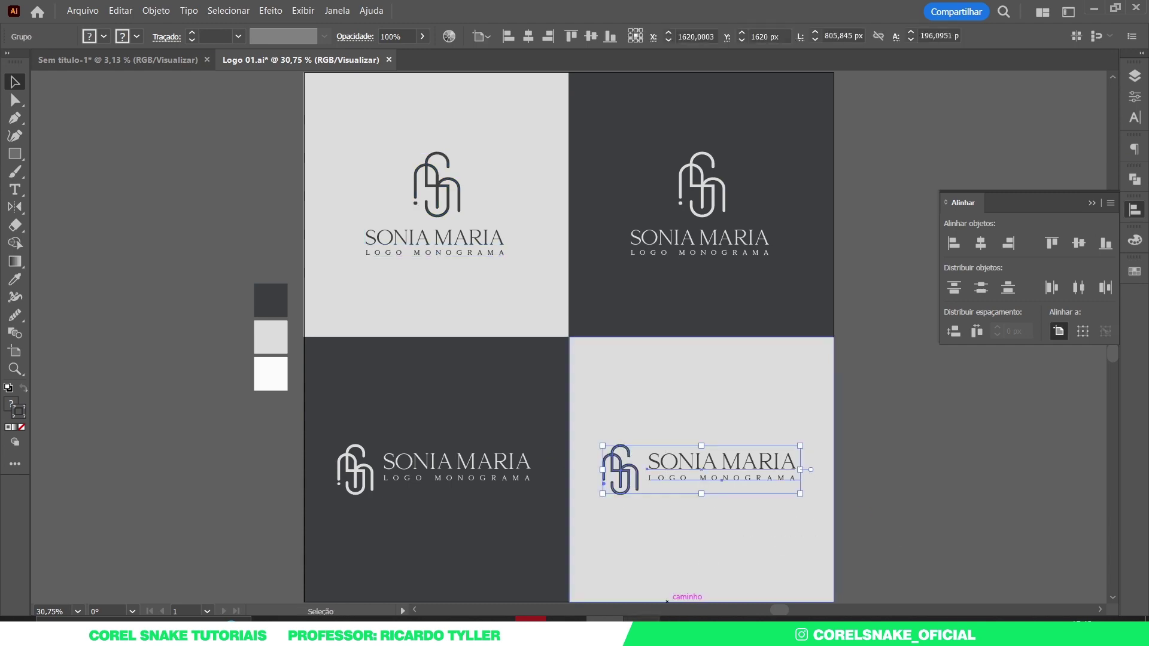
key(ctrl+v)
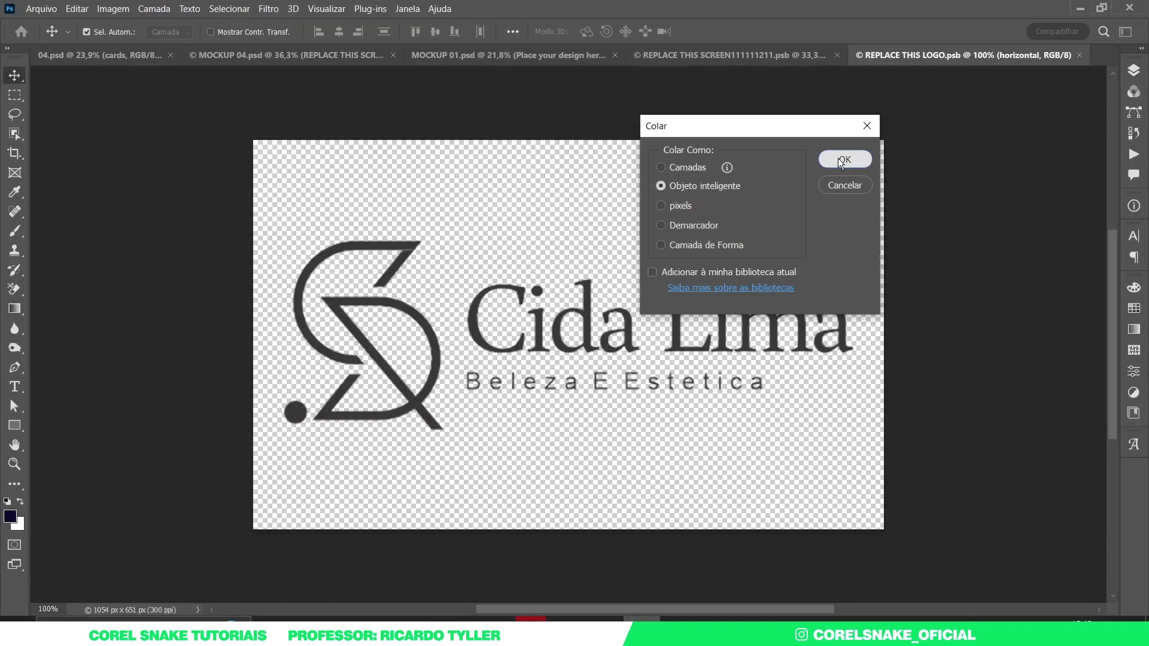
Place the horizontal logo as a Smart Object, hide the old Cida Lima logo, and save.
click(841, 160)
key(Return)
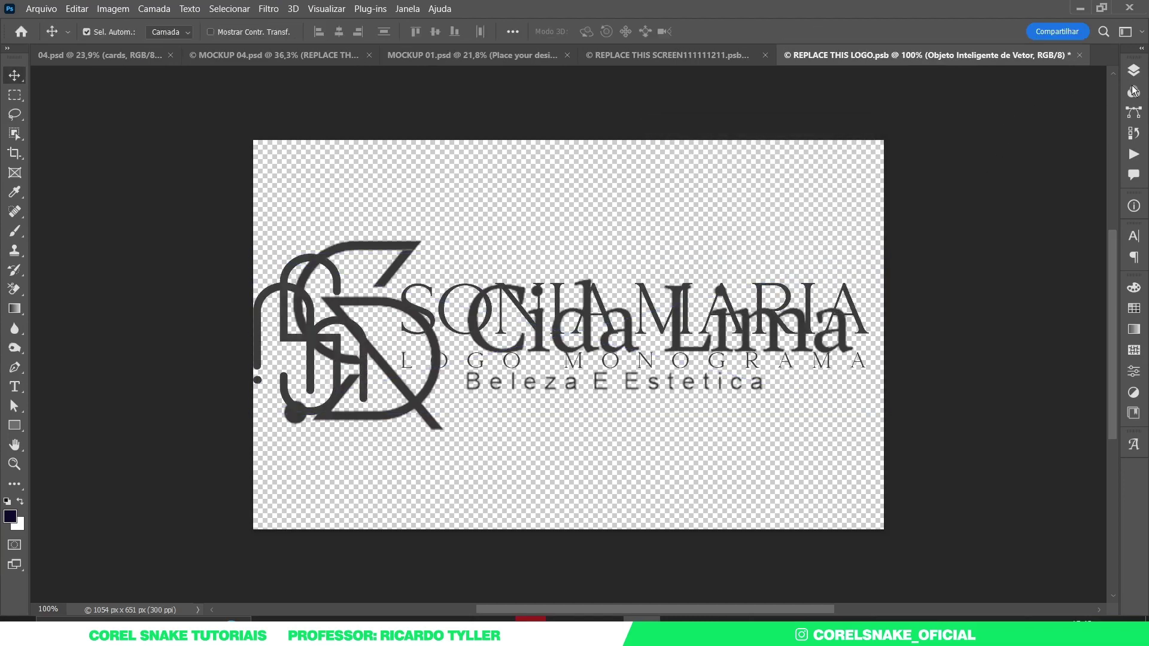
click(1133, 70)
click(865, 176)
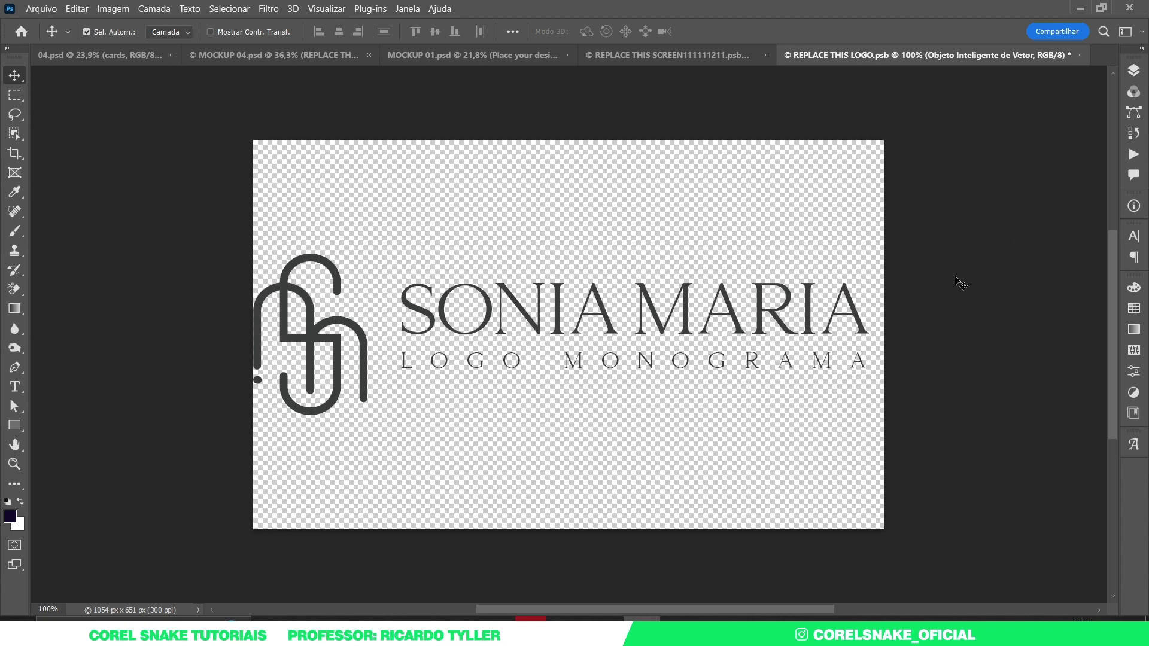
key(ctrl+s)
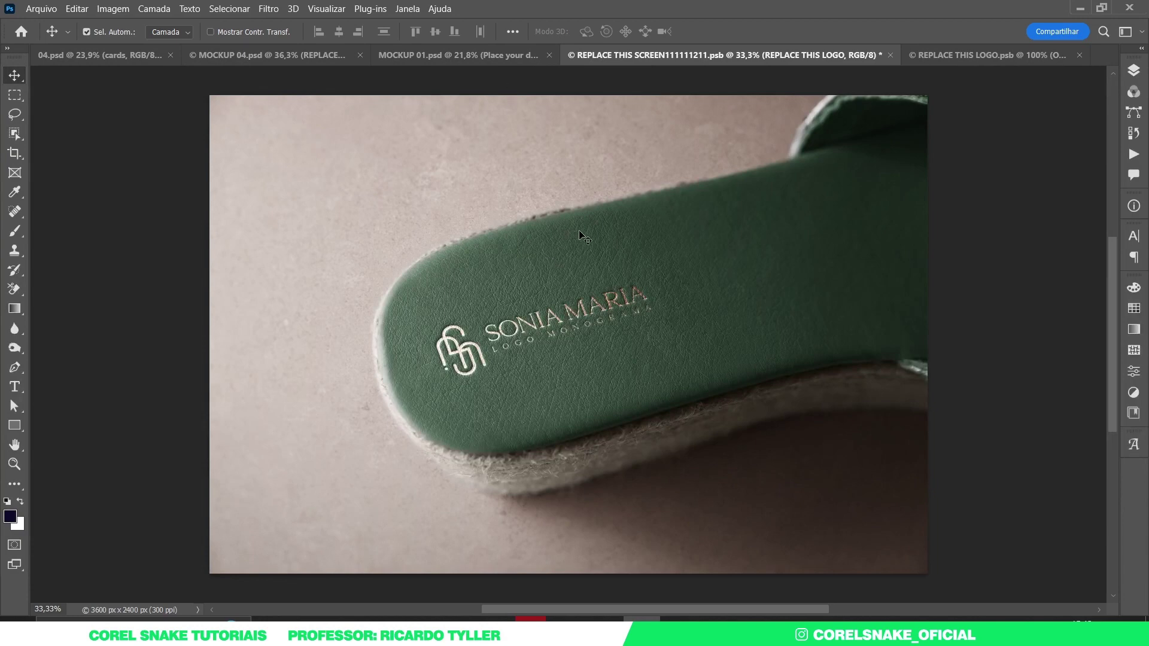
key(ctrl+s)
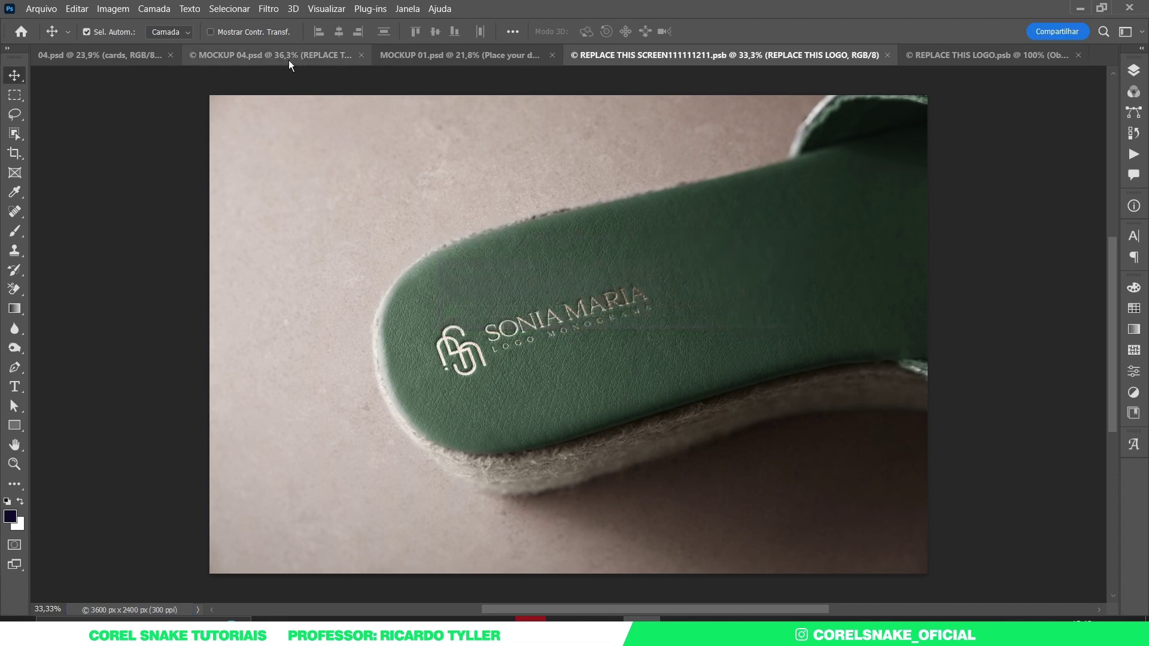
Close the REPLACE THIS SCREEN and REPLACE THIS LOGO .psb documents and show 04.psd.
click(887, 56)
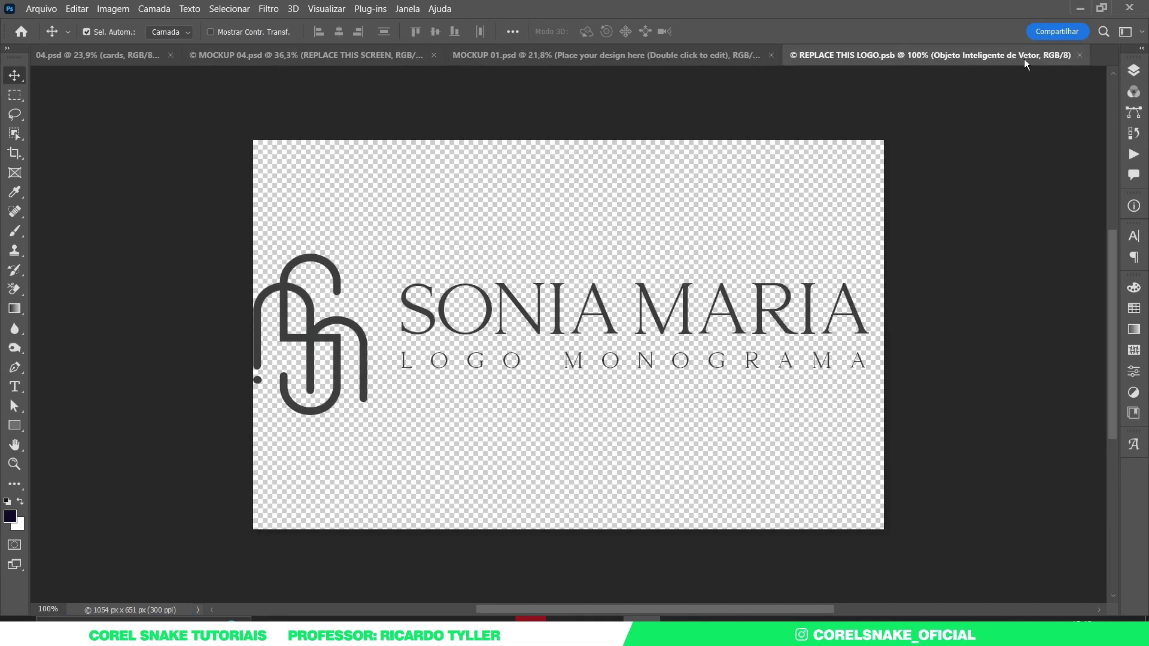
click(1078, 56)
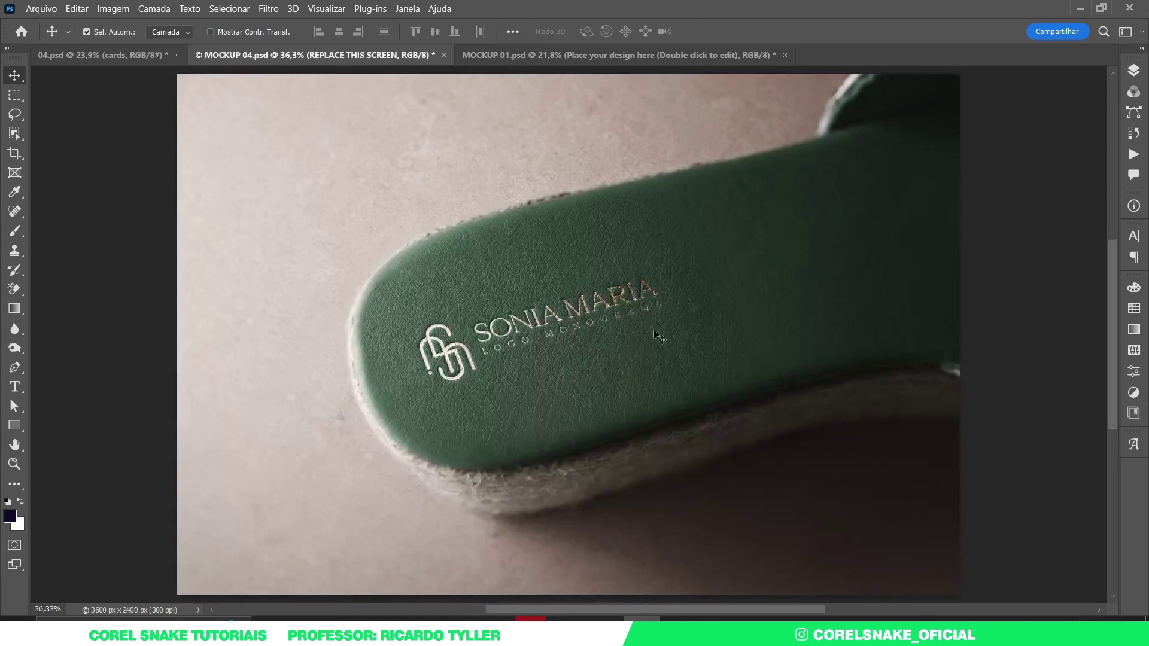
click(103, 55)
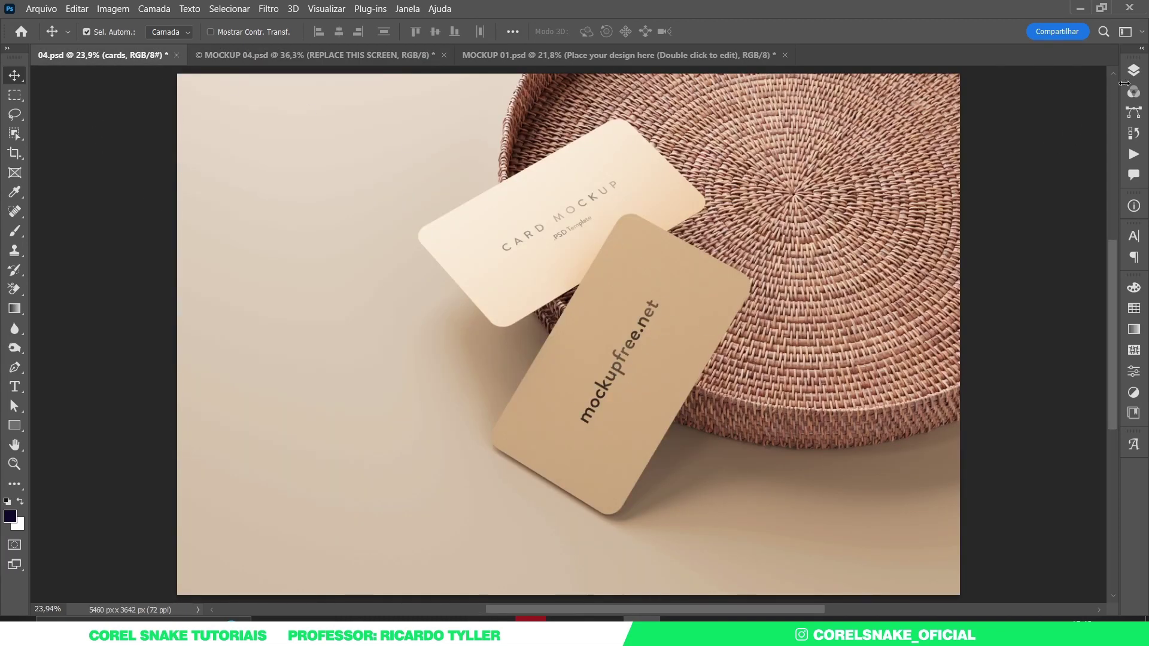
Open the front CARD smart object's contents, keeping the embedded colour profile.
click(1133, 70)
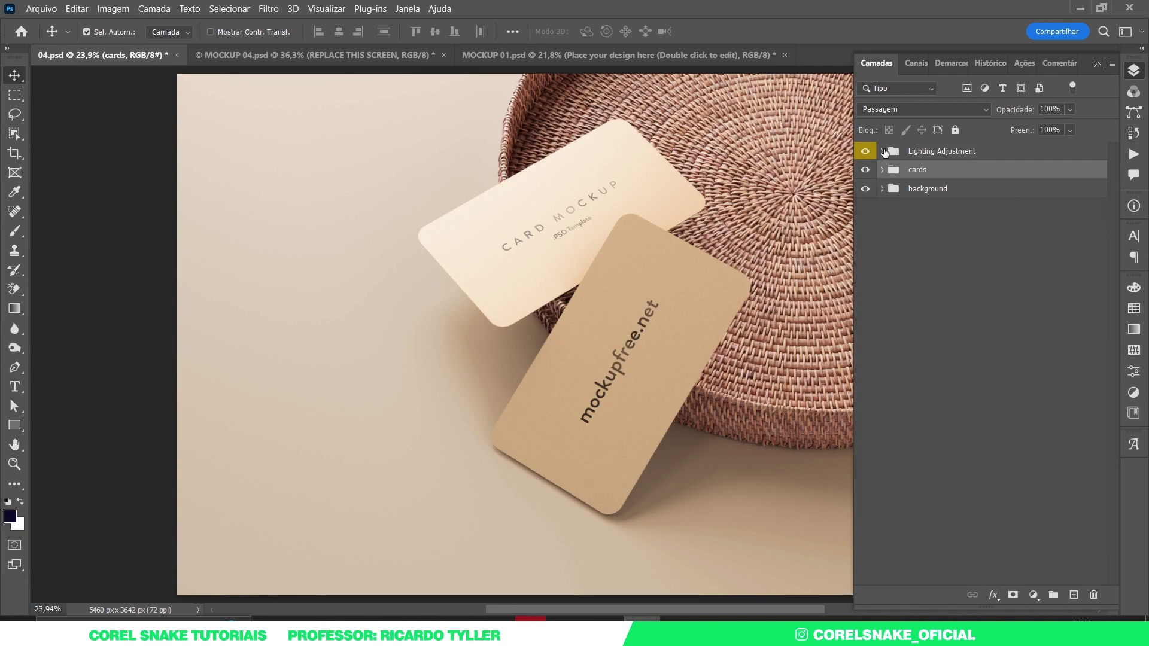
click(881, 151)
click(882, 170)
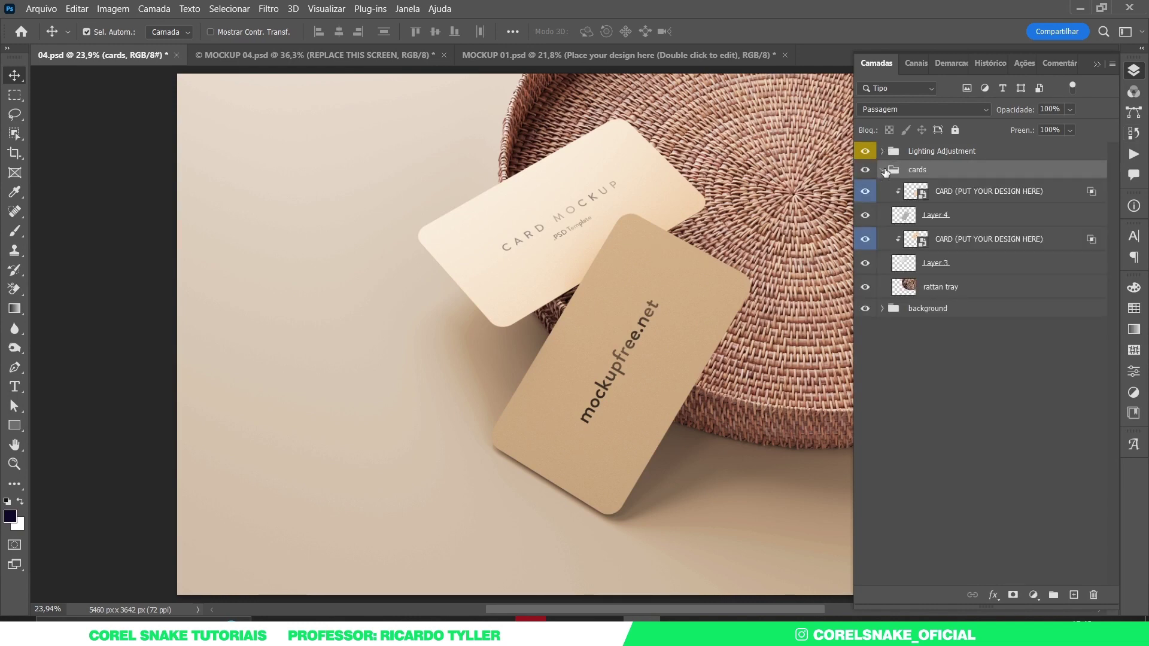
double_click(915, 191)
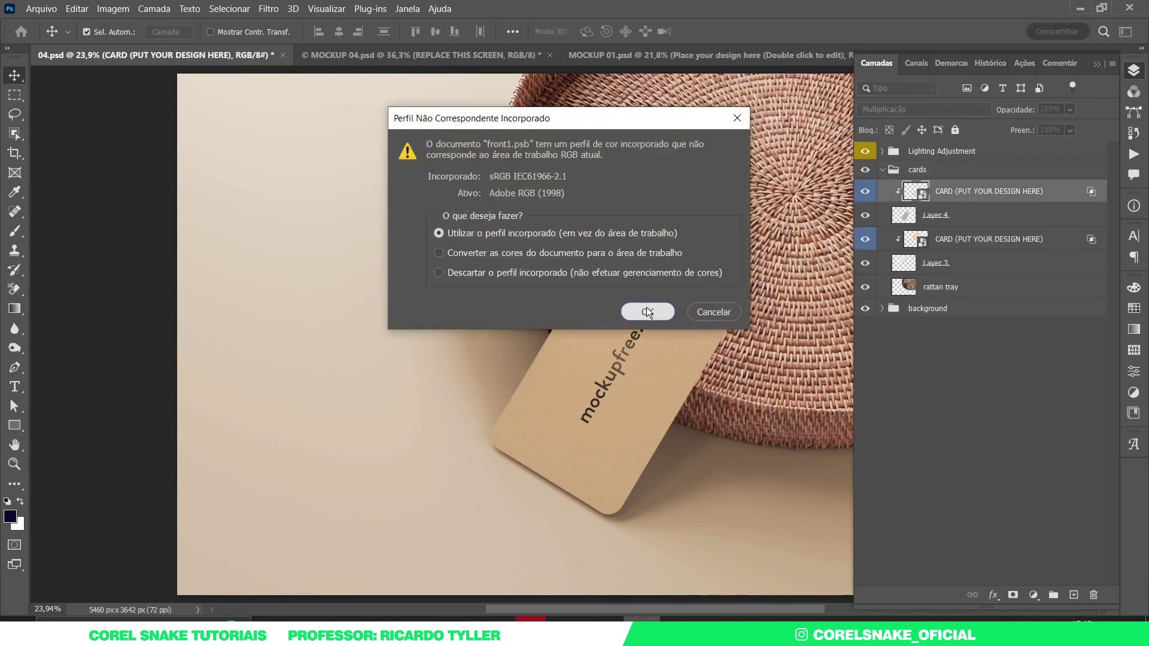
click(656, 311)
click(1134, 70)
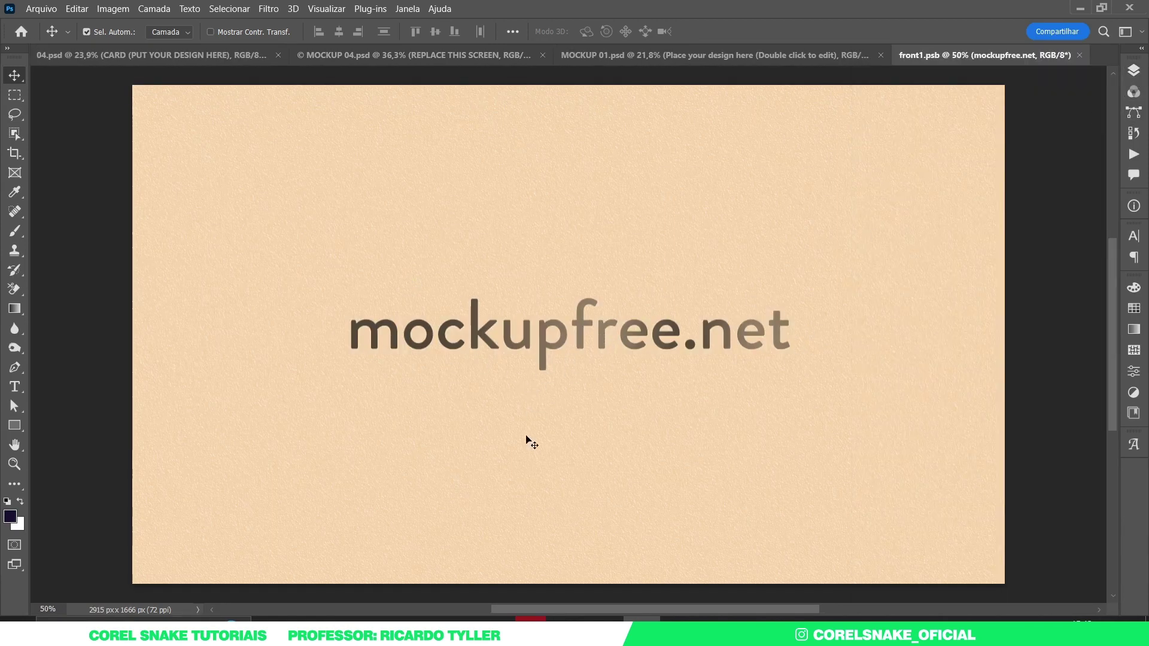
Paste the SONIA MARIA logo as a Smart Object enlarged to about 220%.
key(ctrl+v)
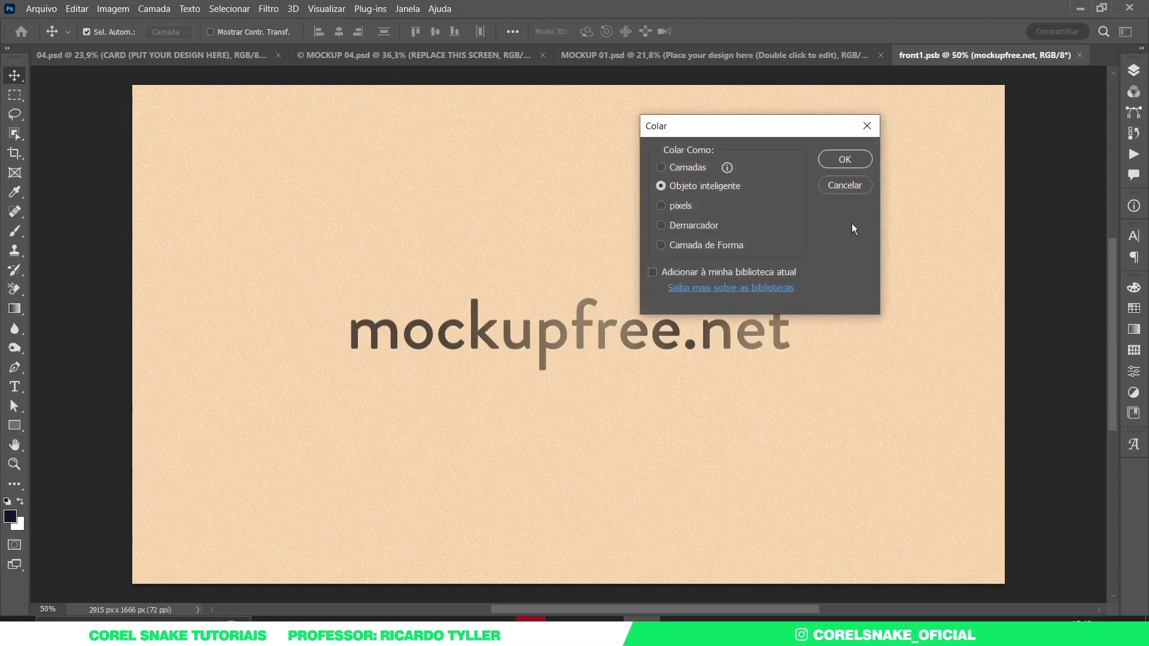
click(844, 160)
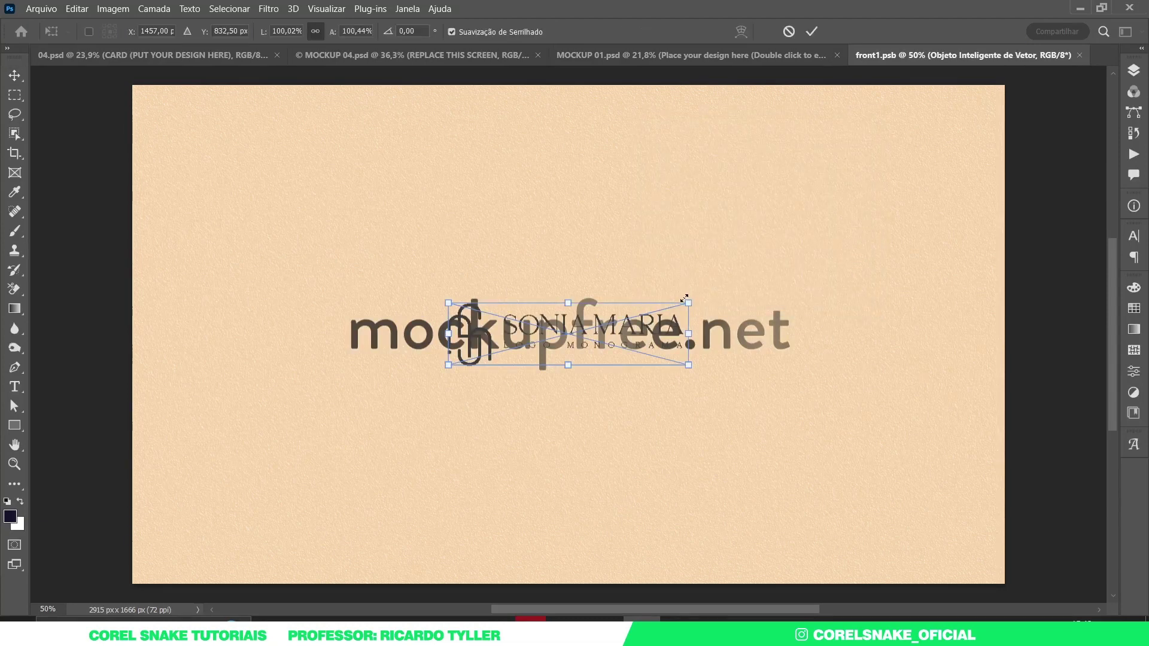
drag(688, 304, 831, 266)
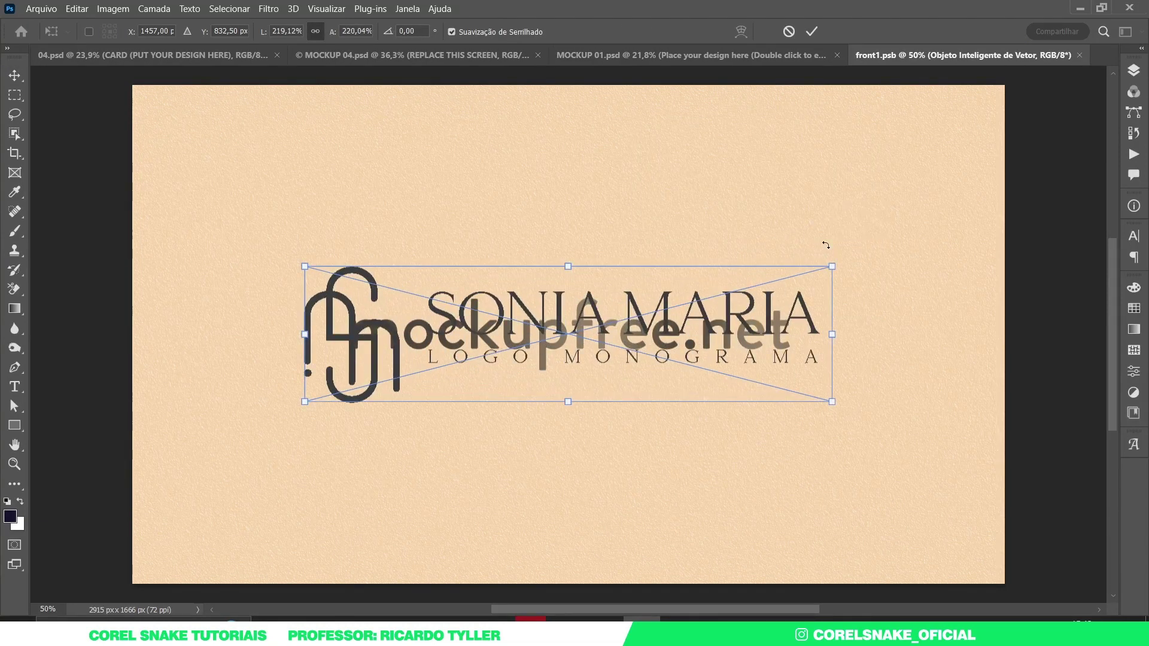
key(Return)
Give the card logo a dark brown 504536 Color Overlay, hide mockupfree.net, and return to 04.psd.
click(1133, 72)
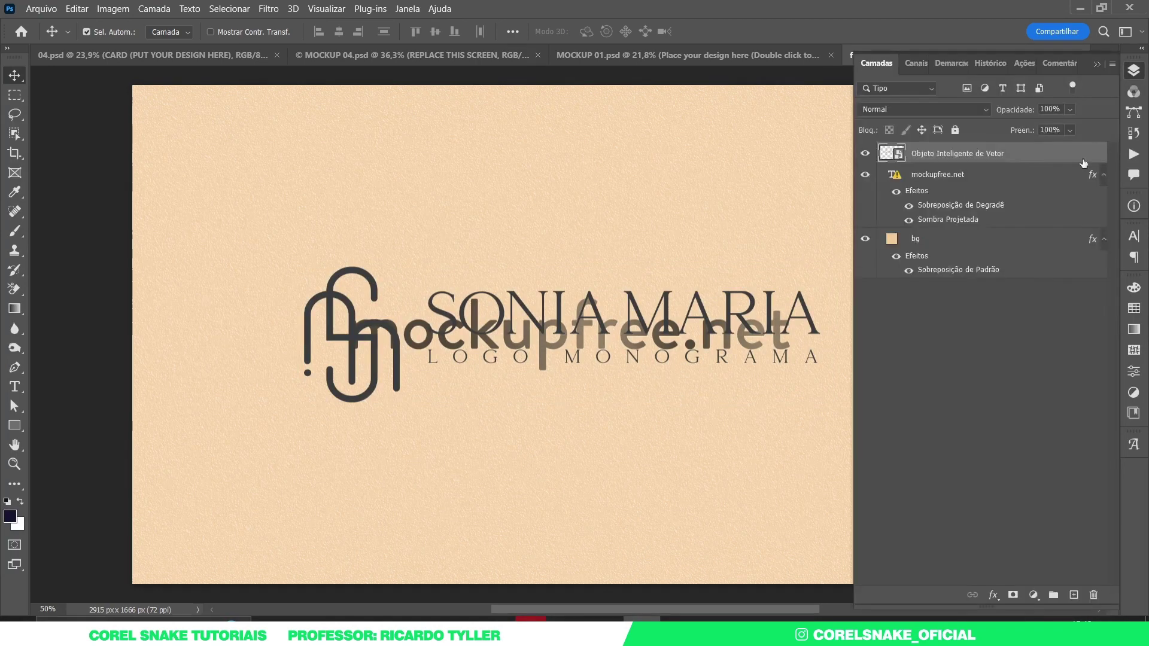
double_click(1026, 151)
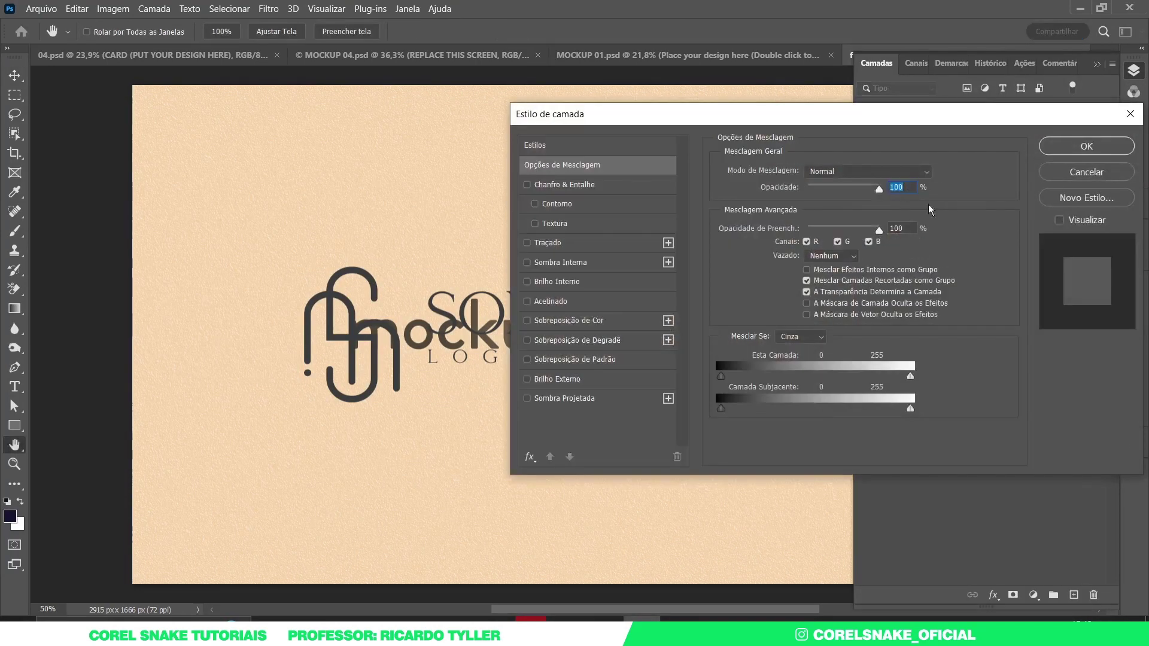
click(601, 322)
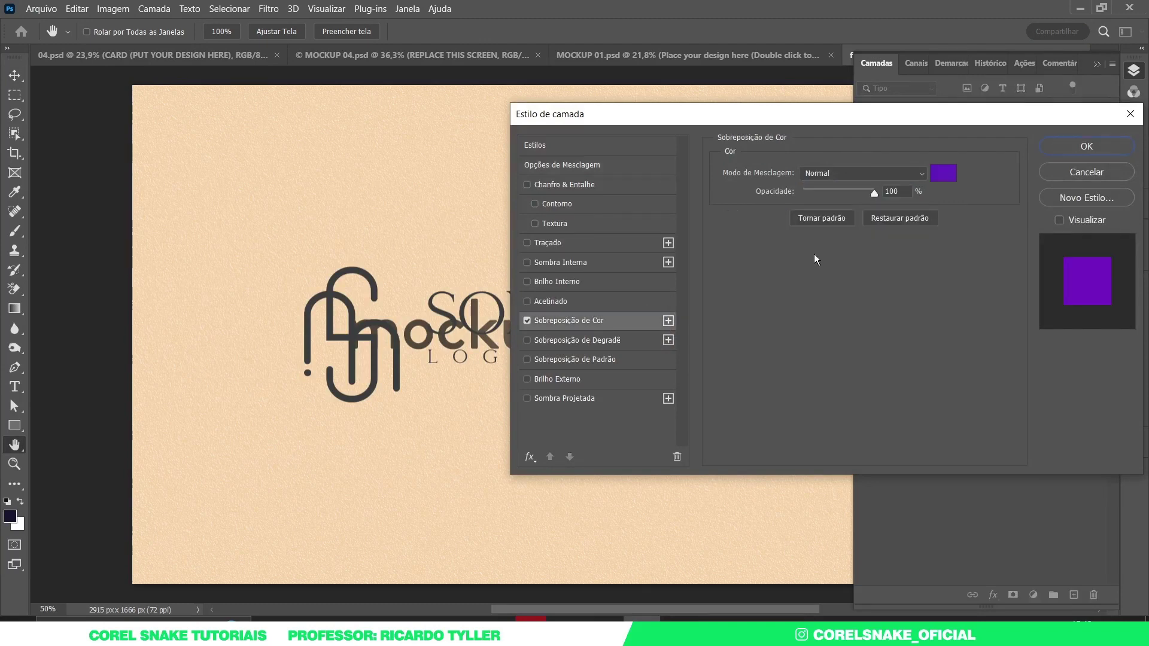
click(940, 174)
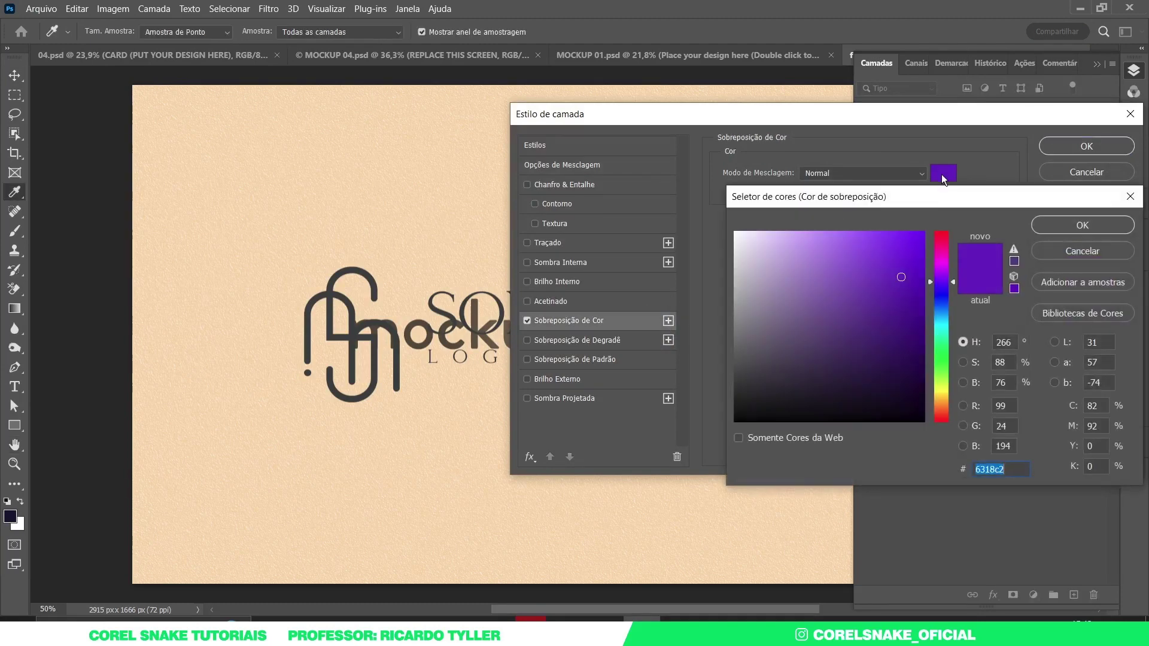
click(419, 336)
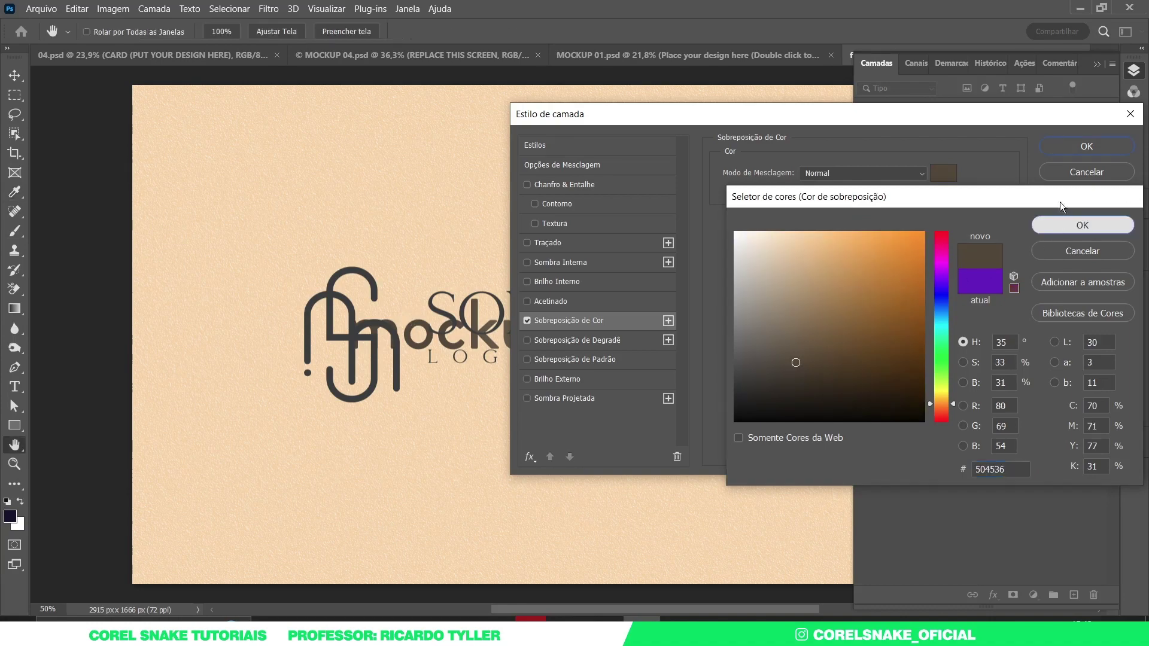
click(1080, 225)
click(1059, 144)
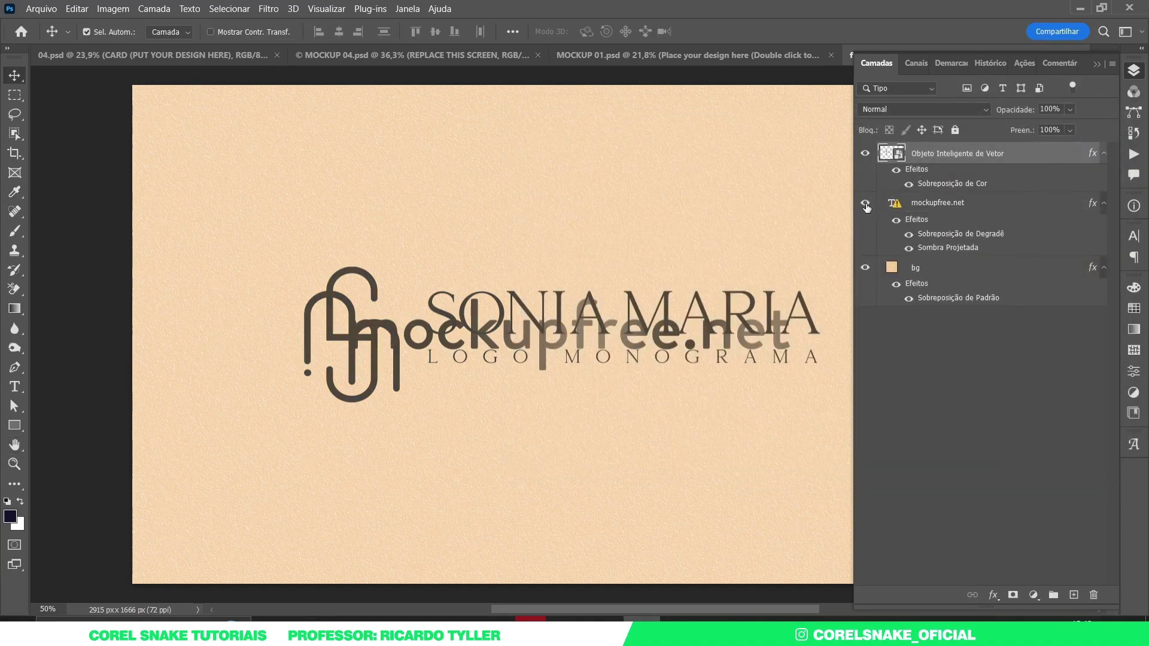
click(864, 203)
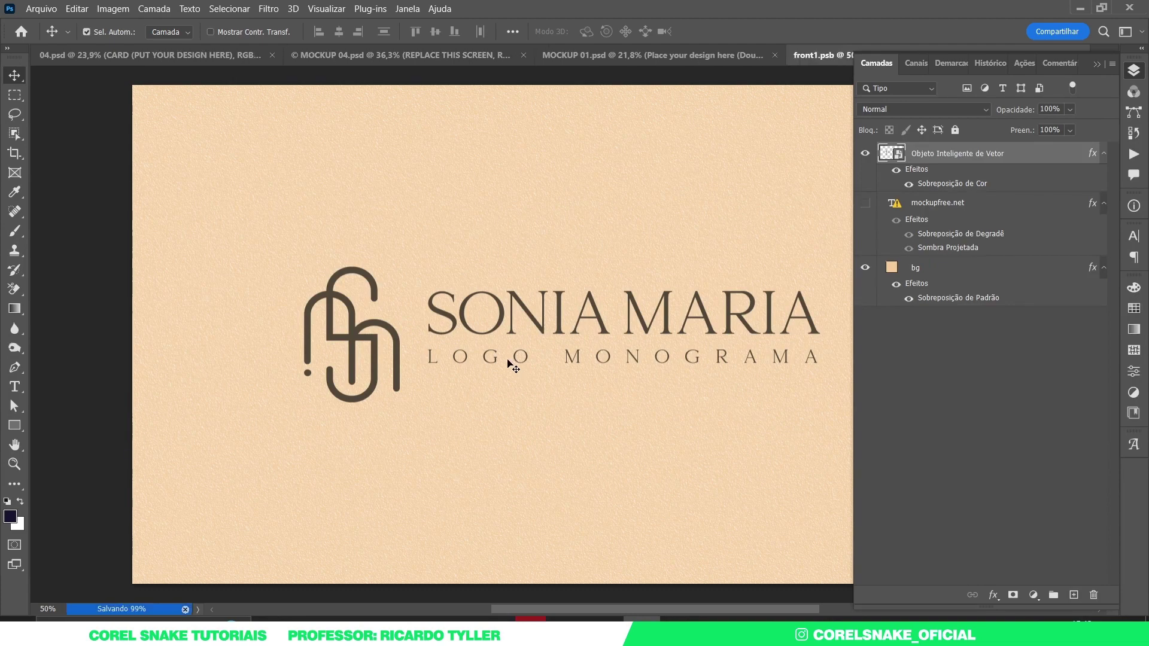
click(231, 57)
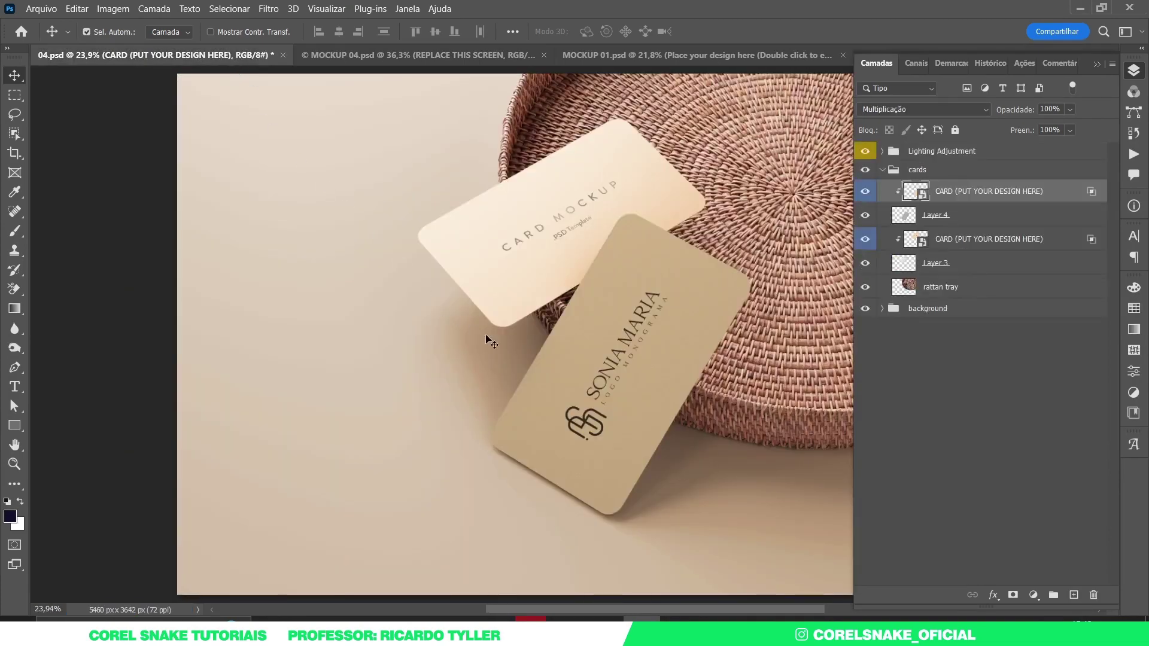
Review the finished paper, sandal and business card mockups, then go to Logo 01.ai in Illustrator.
double_click(916, 191)
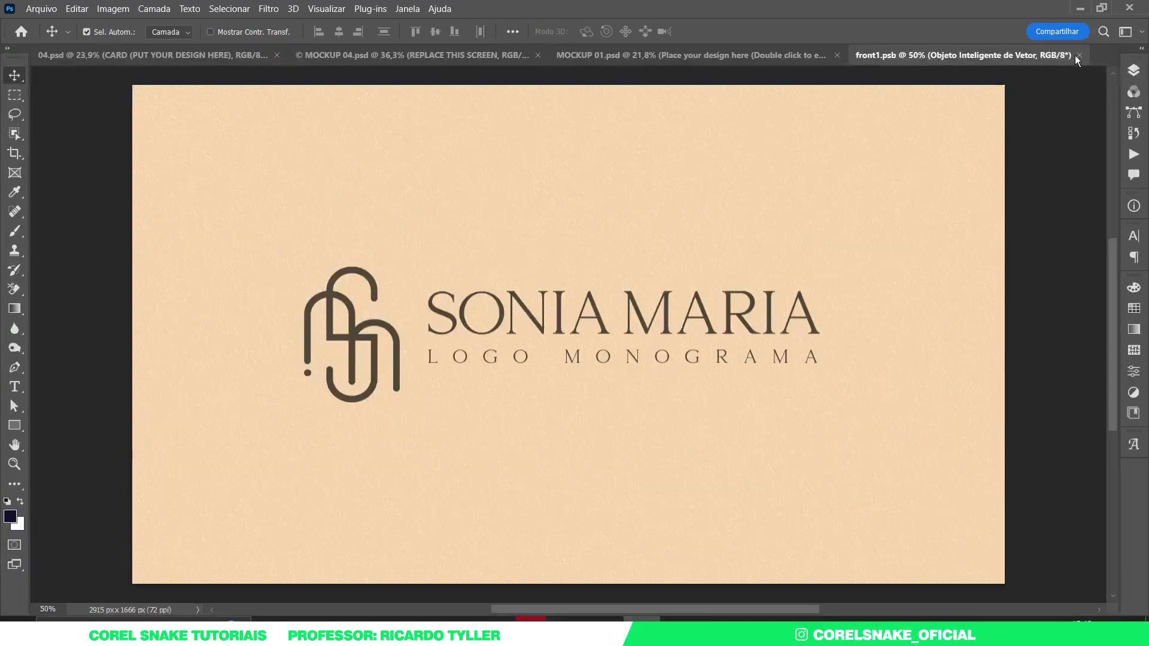
click(1079, 55)
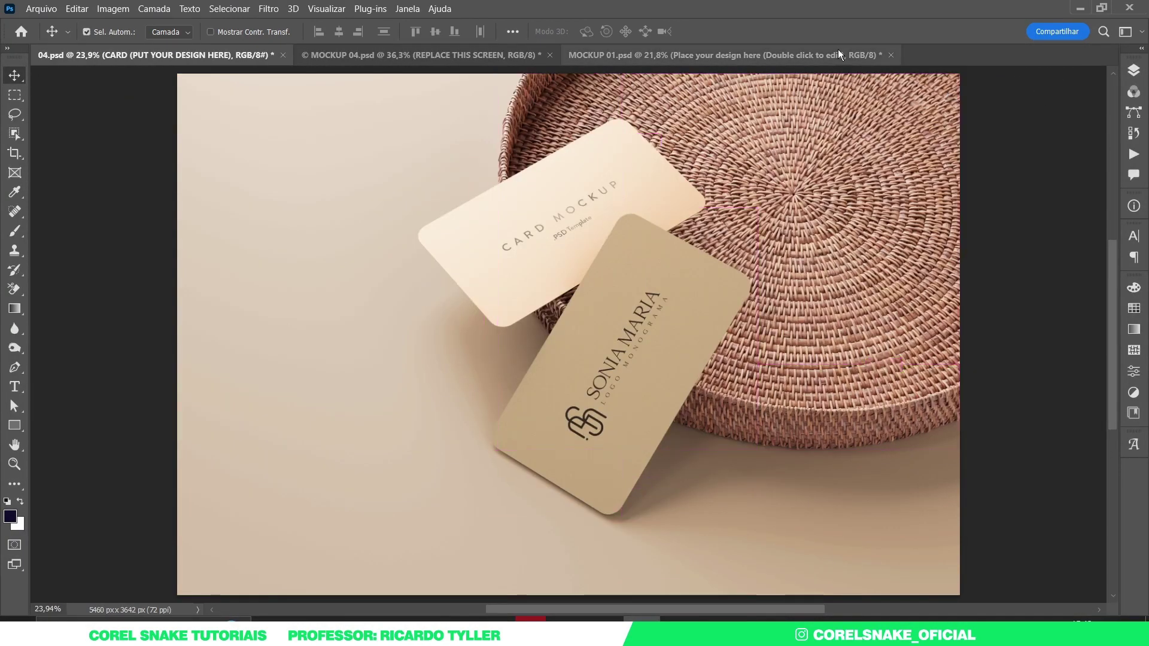
click(757, 60)
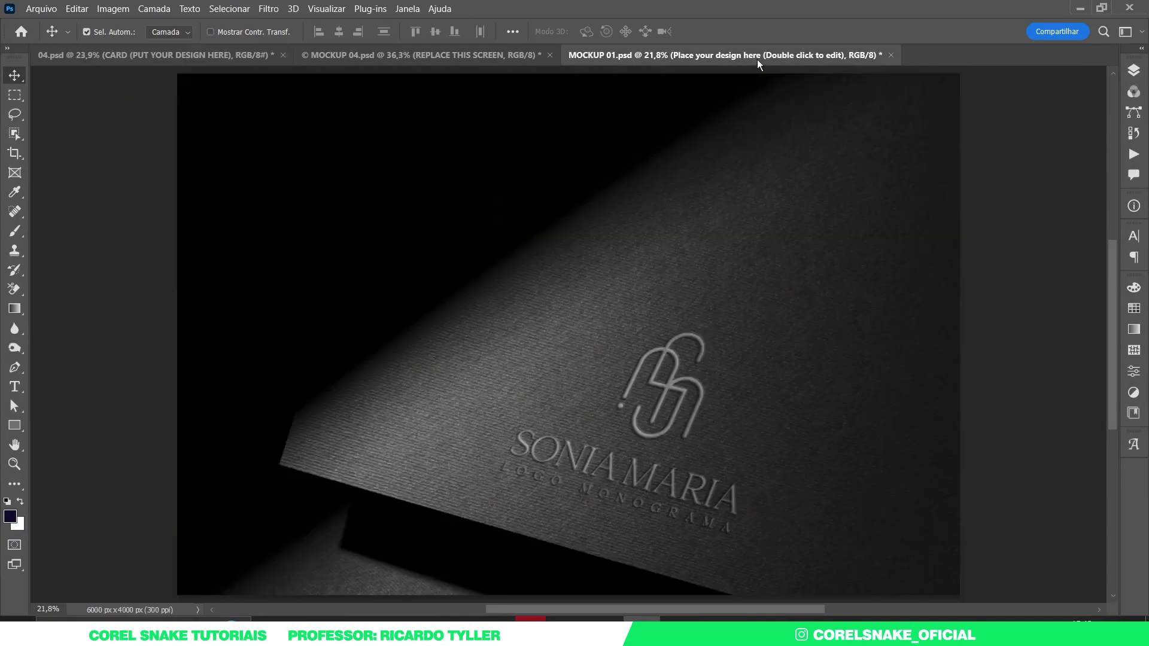
click(490, 60)
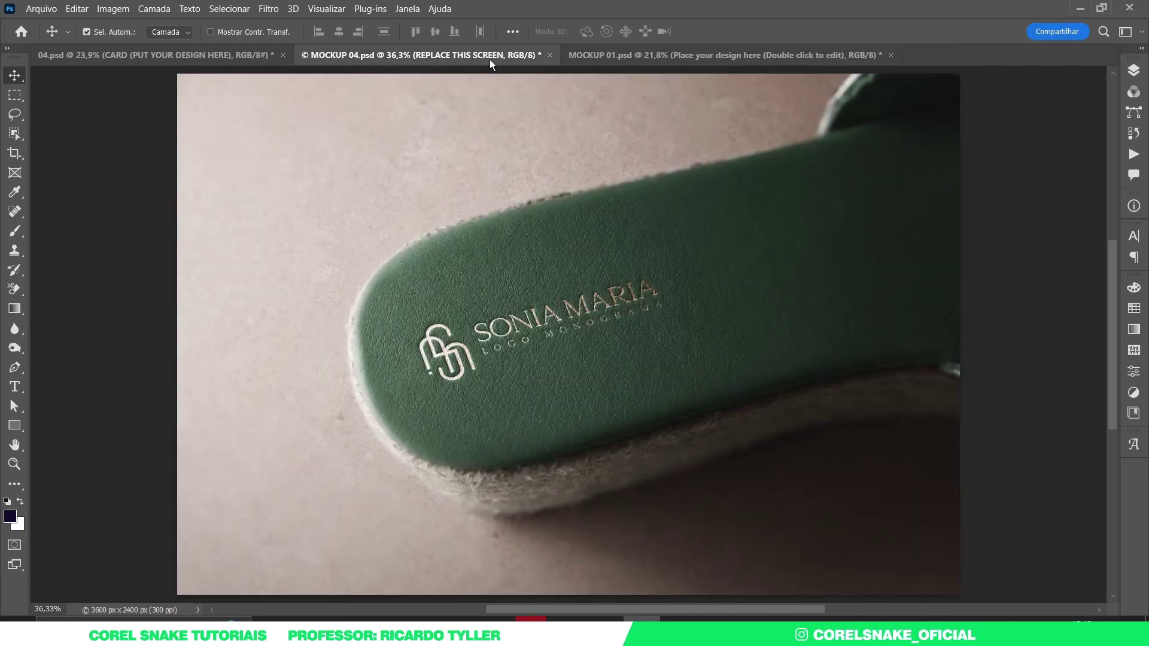
click(213, 60)
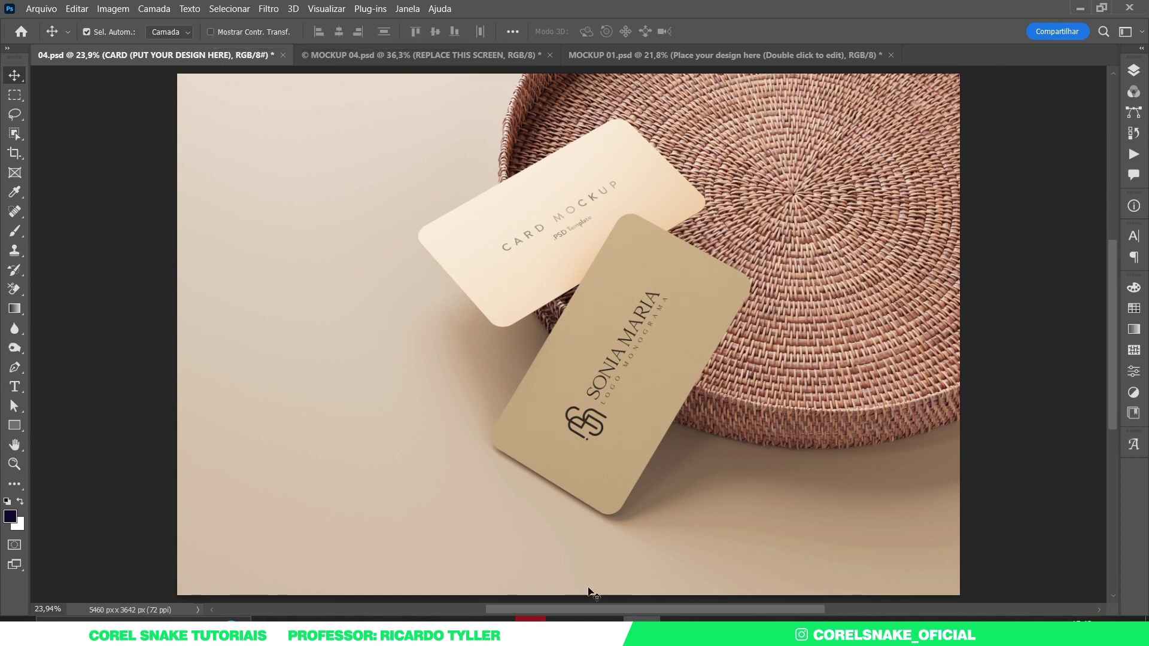
click(595, 566)
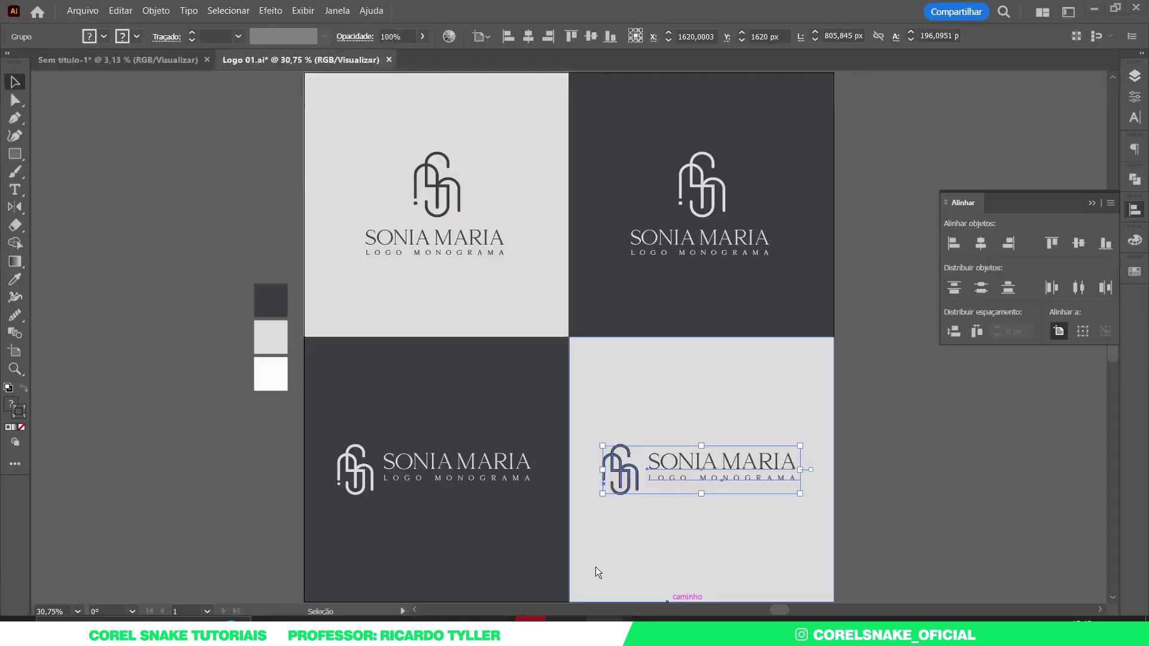
Deselect the bottom-right logo and collapse the Align panel in Illustrator.
click(883, 371)
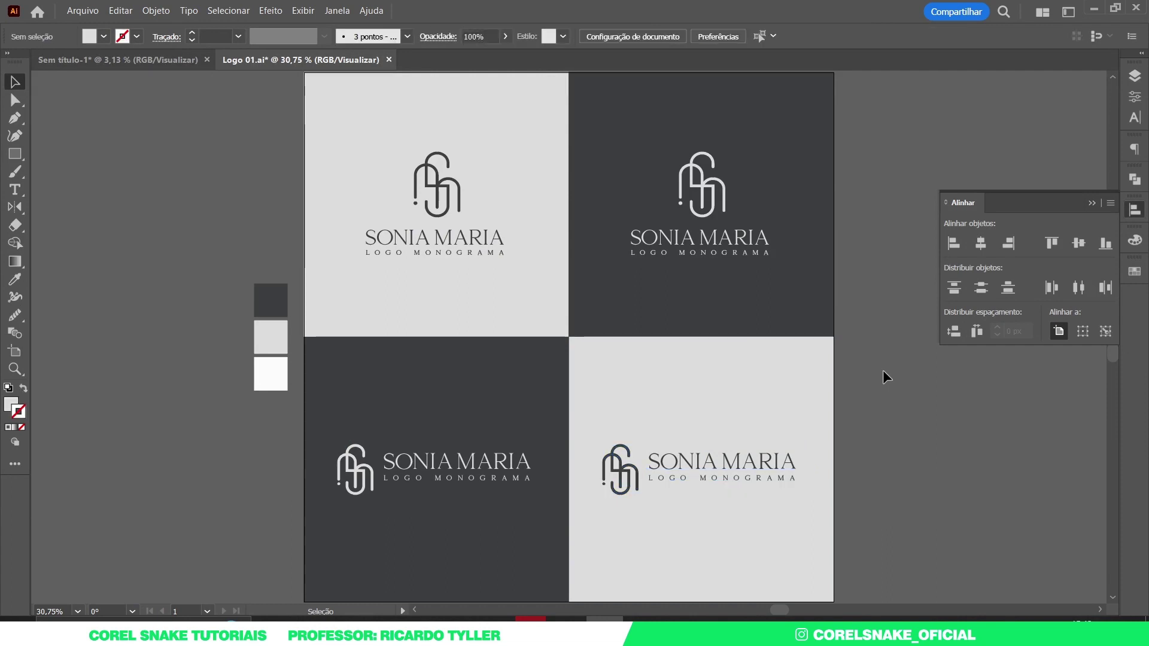
click(1134, 209)
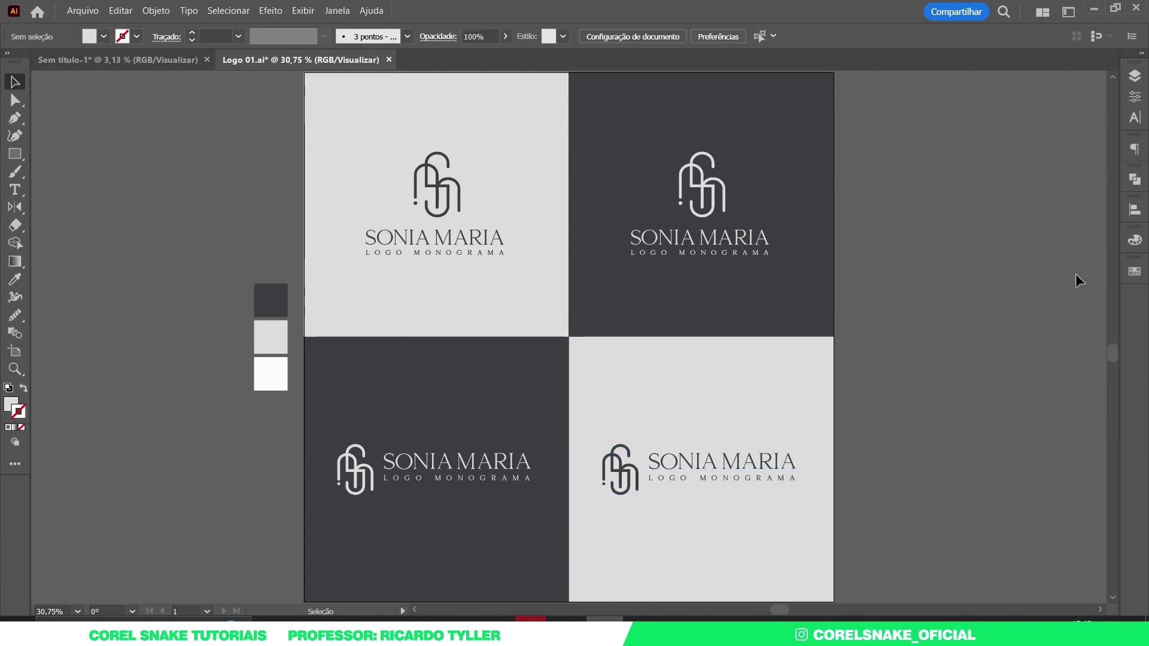